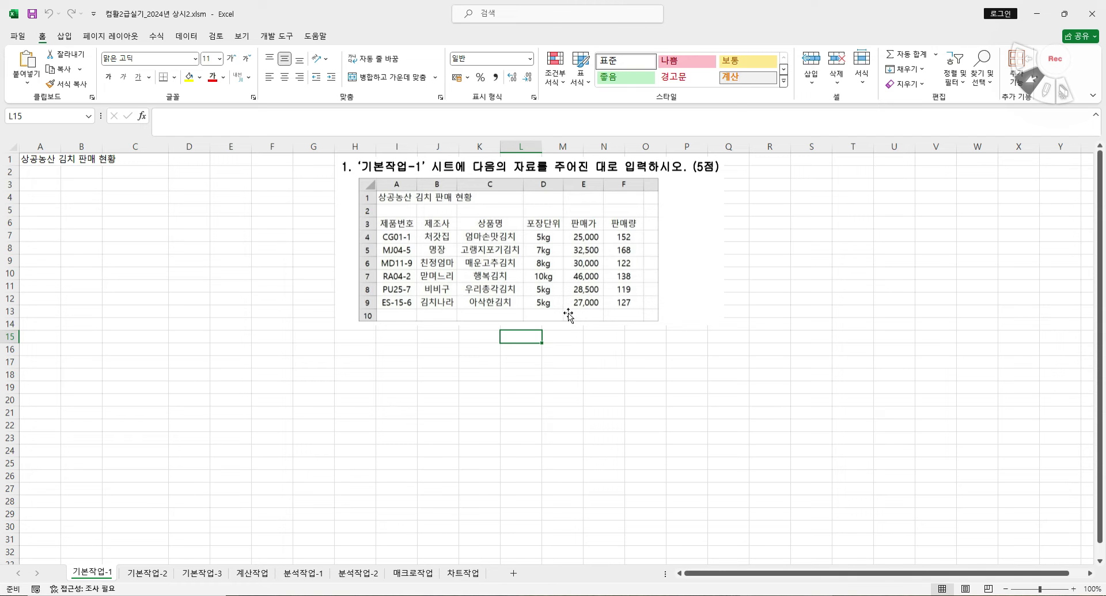
- Open the 기본작업-2 sheet, enlarge it to 130%, and move the instruction picture closer to the table so it is fully readable
click(146, 573)
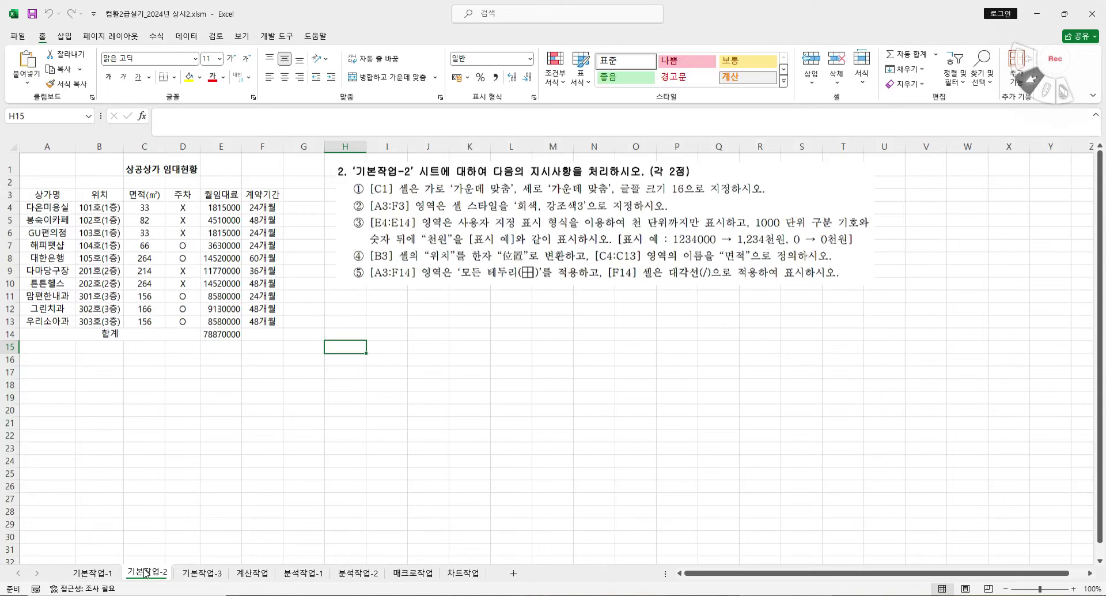
click(1074, 589)
click(1073, 588)
click(1073, 589)
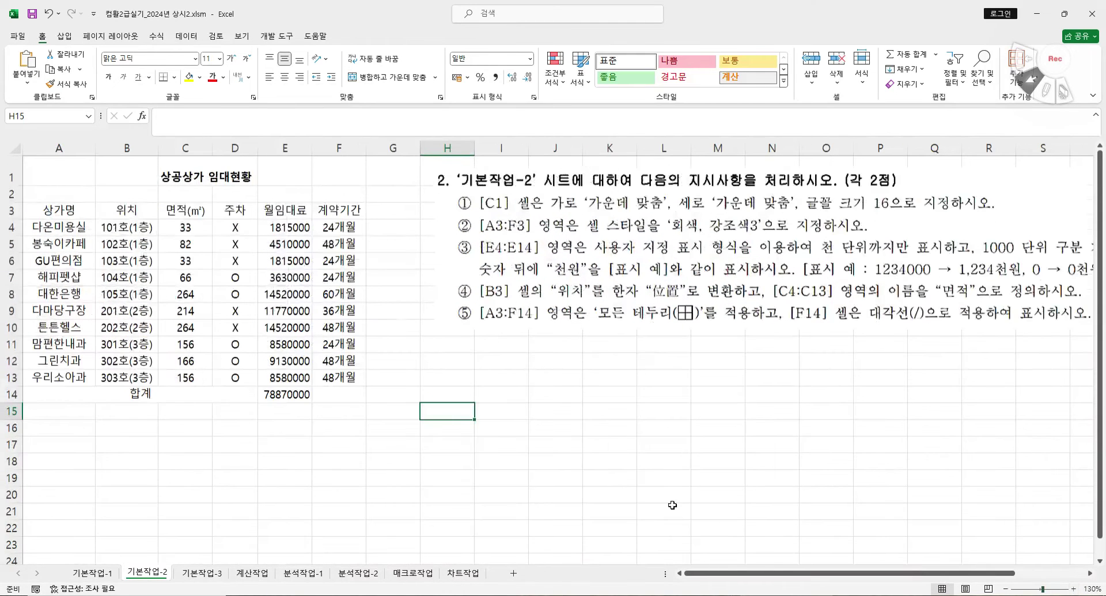
drag(674, 269, 629, 295)
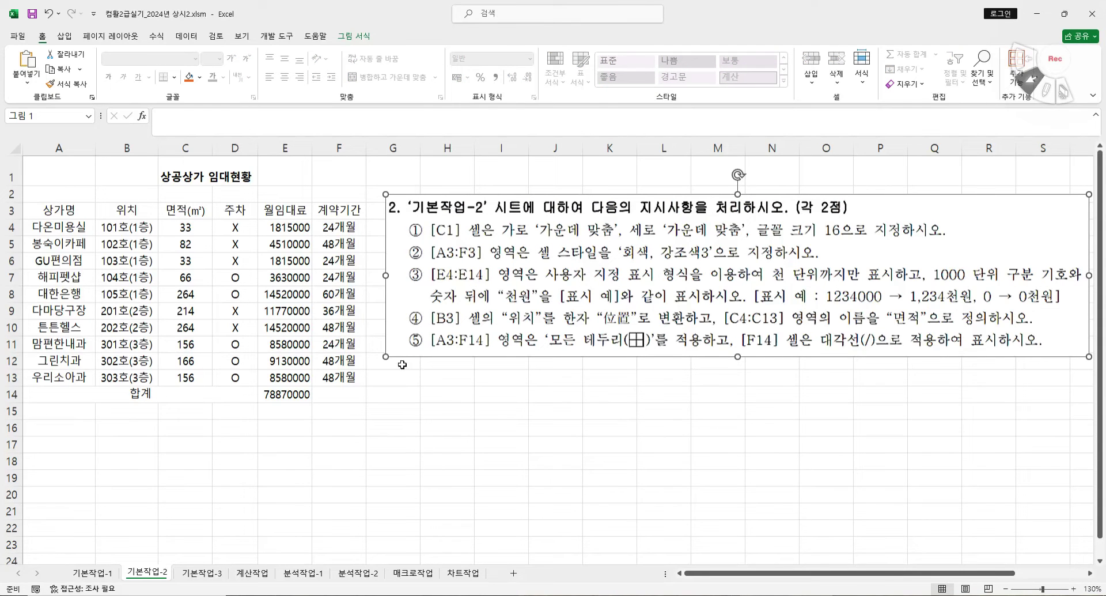
click(357, 402)
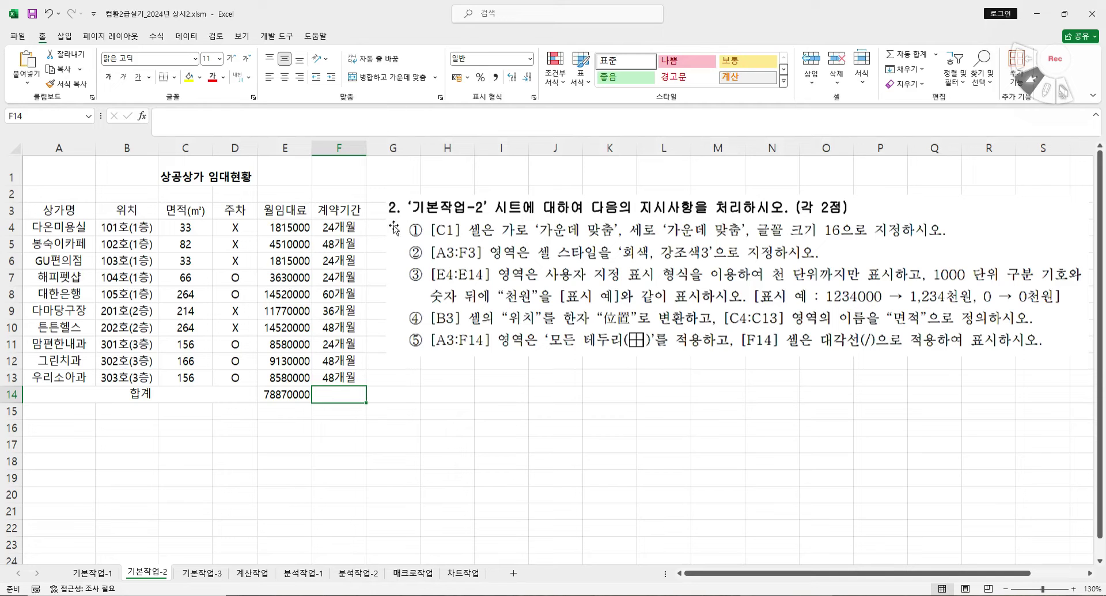
- Center the title in cell C1 horizontally and vertically, and set its font size to 16
click(179, 176)
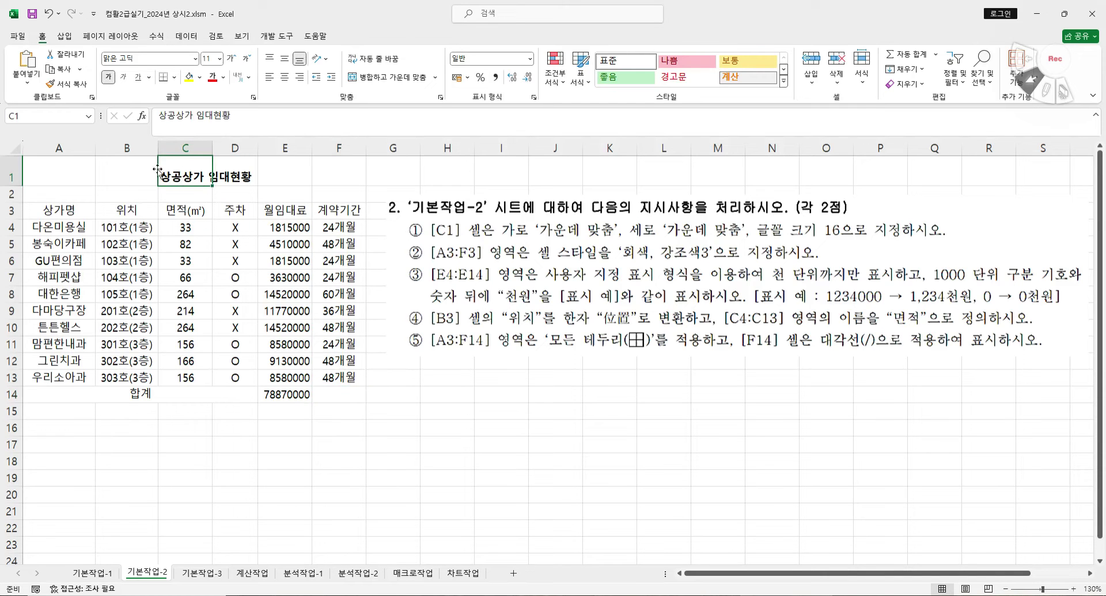
click(285, 78)
click(285, 60)
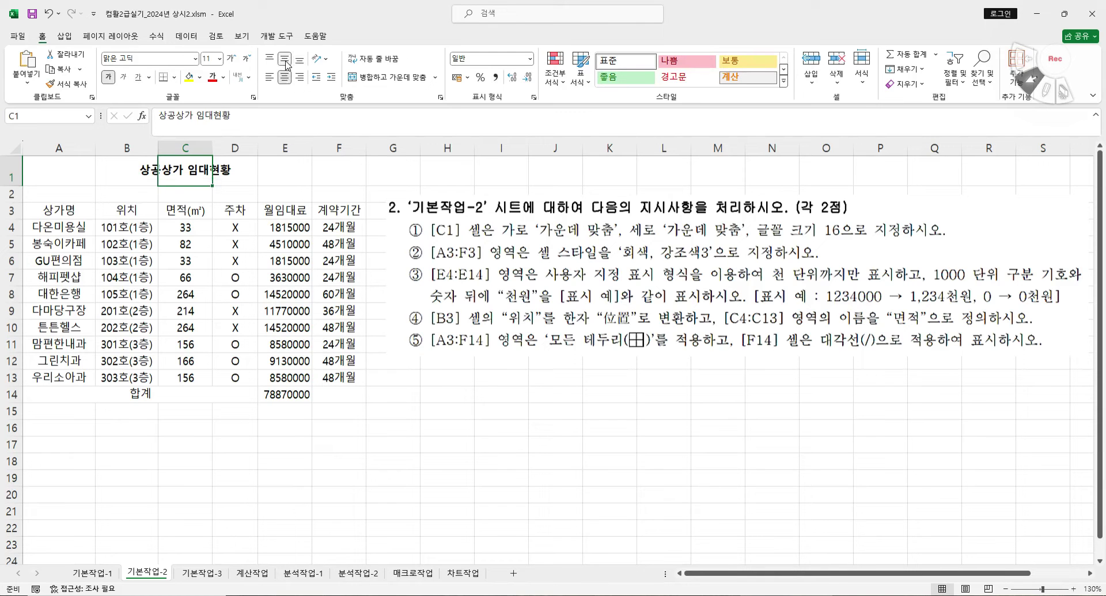
click(219, 59)
click(226, 166)
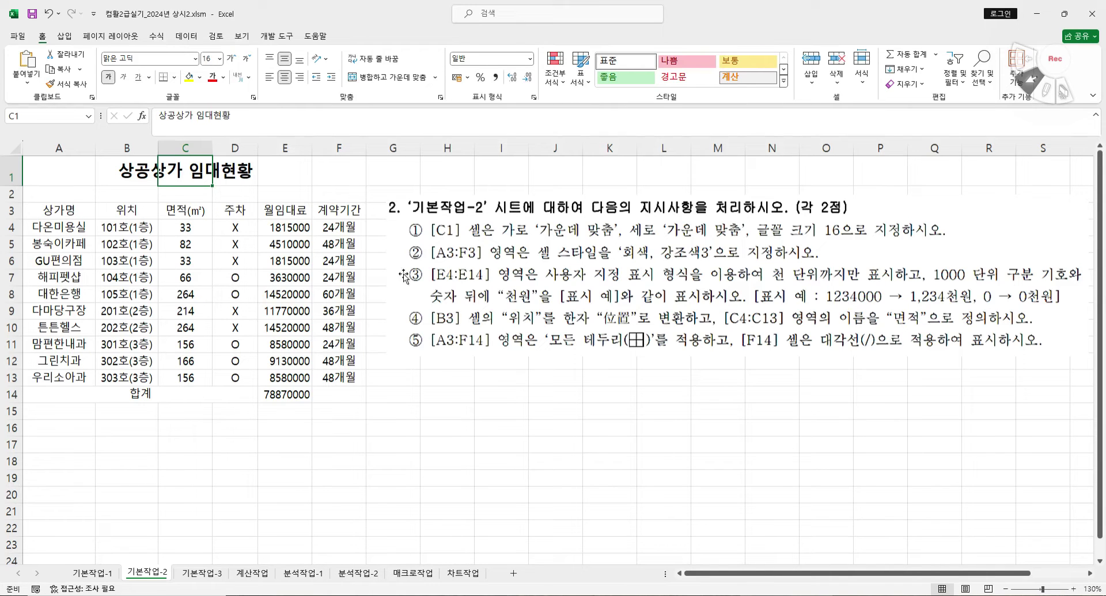
- Apply the gray 강조색3 cell style to the header row A3:F3
drag(65, 210, 332, 210)
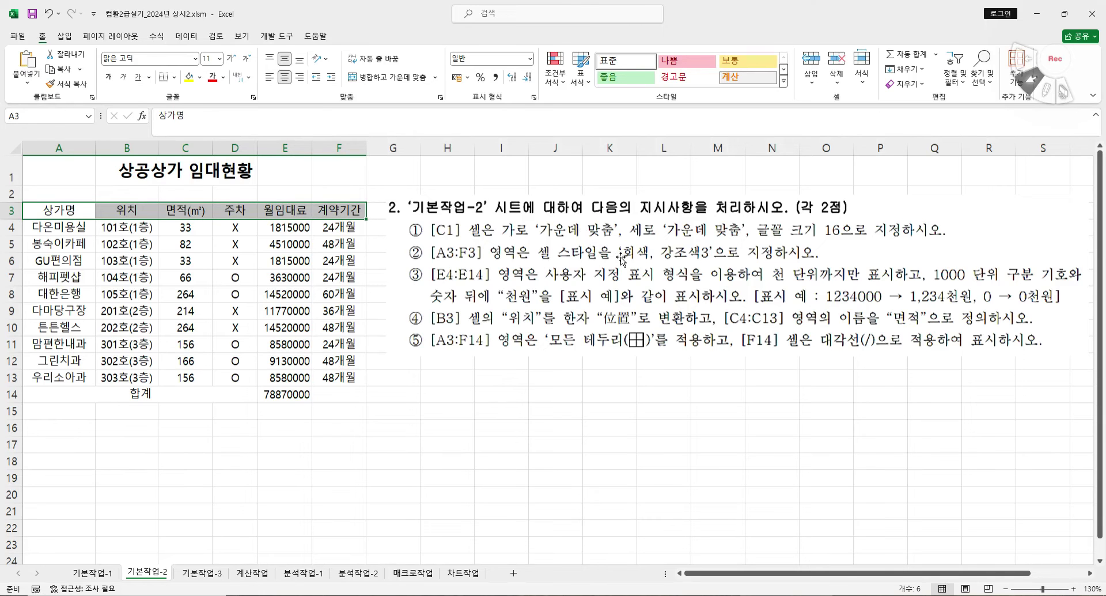
click(785, 82)
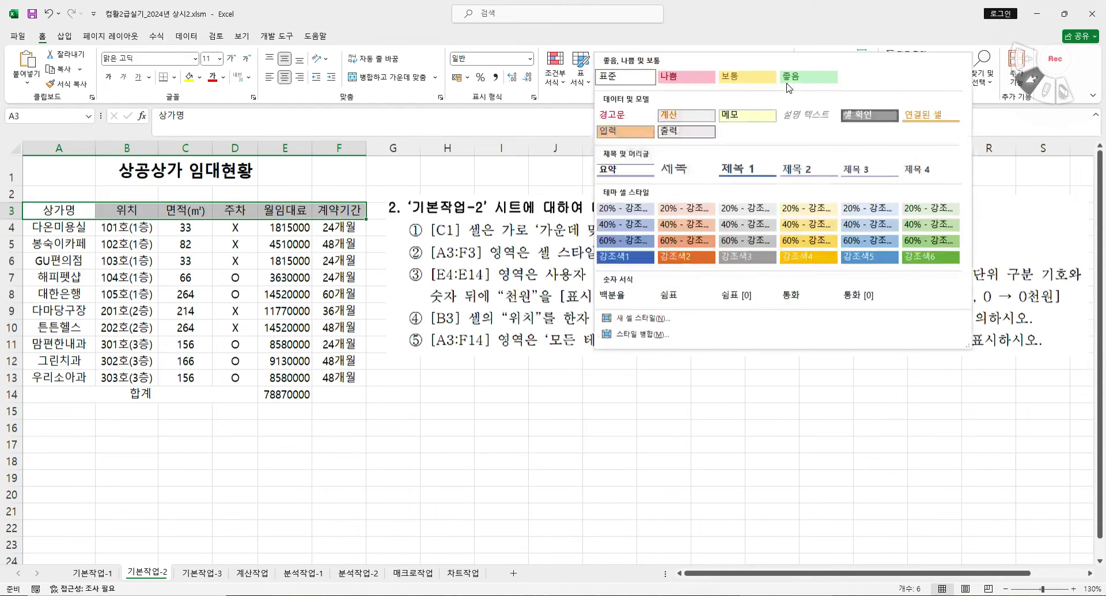
click(749, 257)
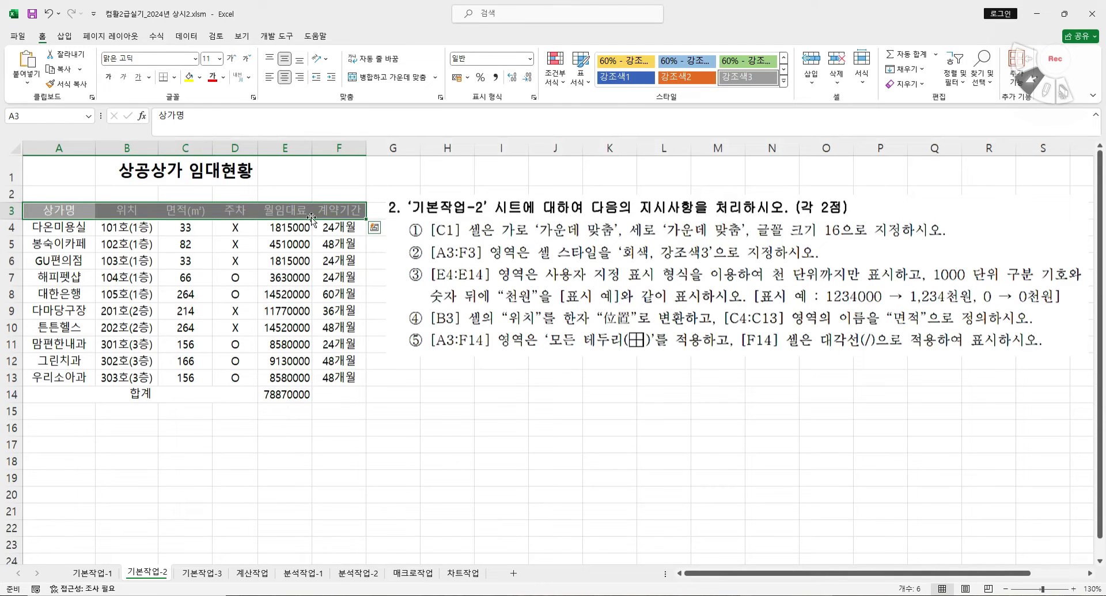
click(403, 399)
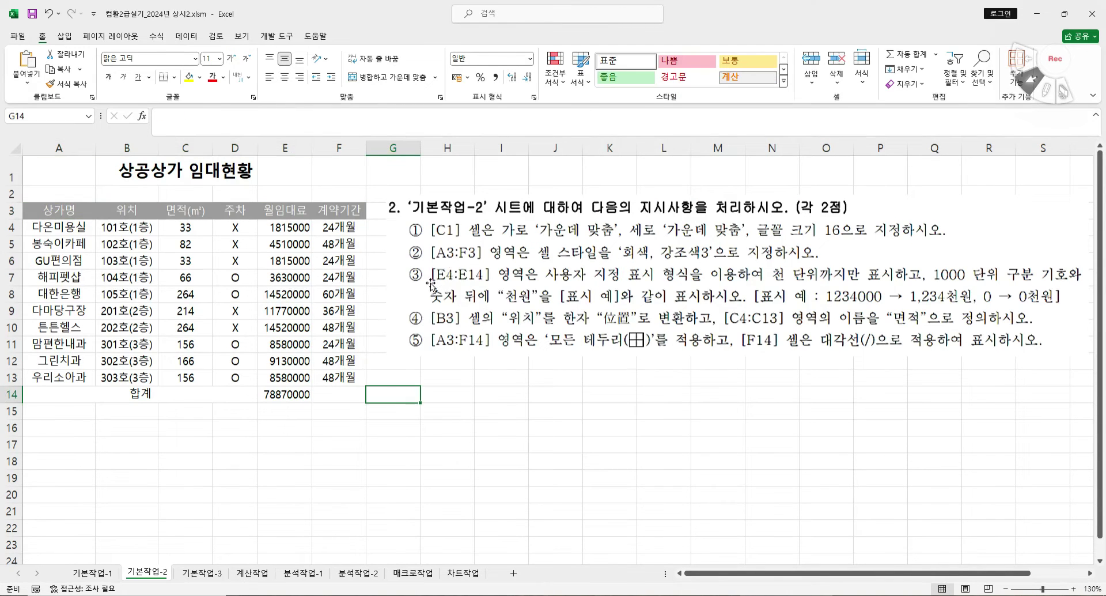
- Select the monthly rent cells E4:E14
drag(286, 228, 291, 393)
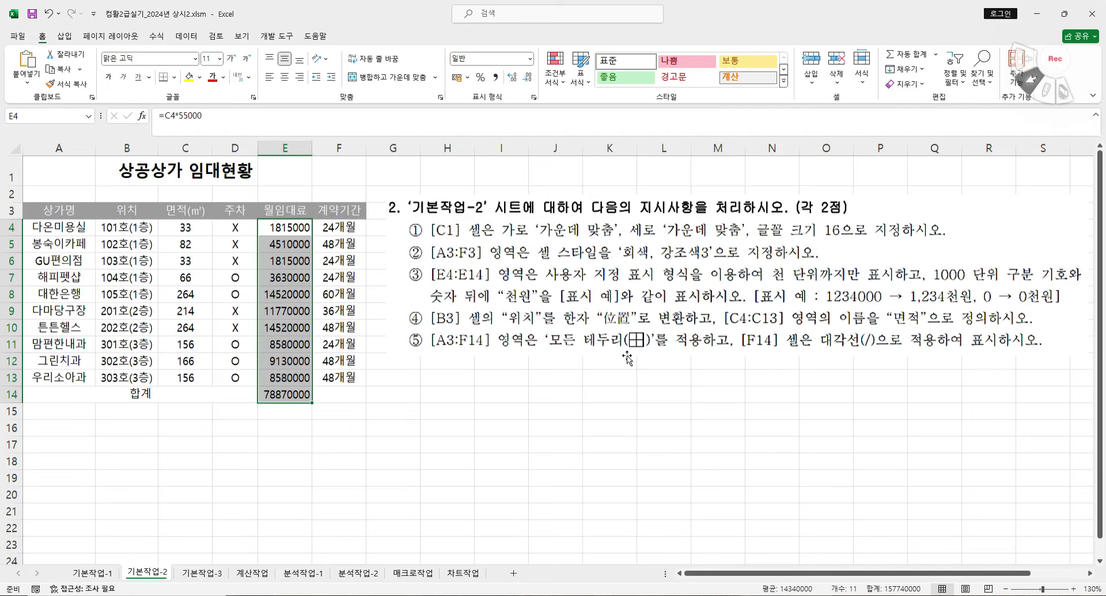
key(F8)
drag(767, 281, 882, 282)
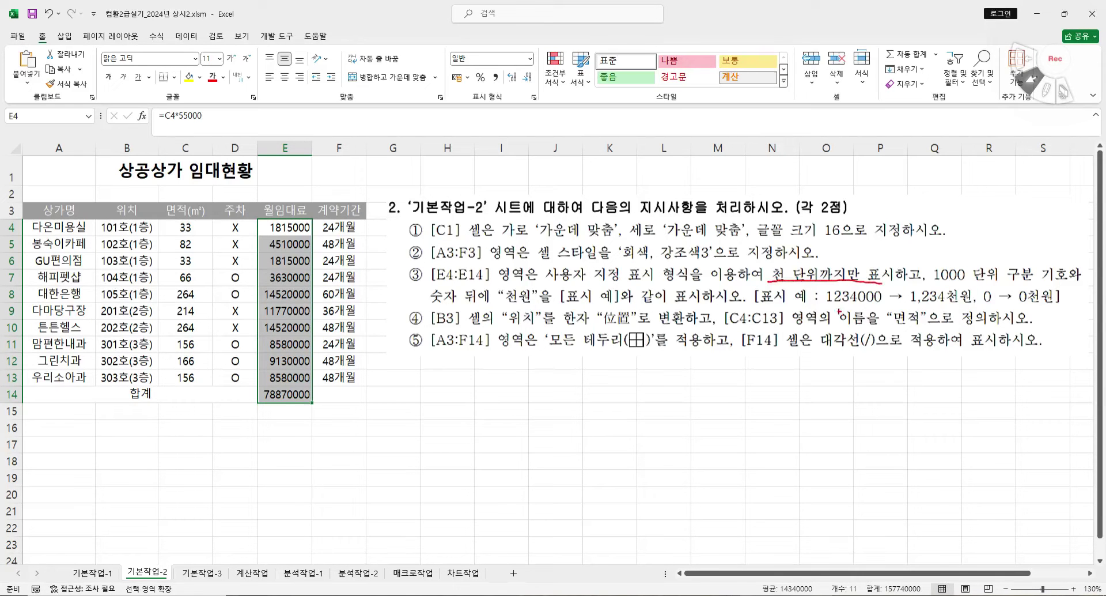
mouse_move(827, 308)
mouse_down()
mouse_move(873, 308)
mouse_move(861, 288)
mouse_up()
drag(984, 304, 1011, 303)
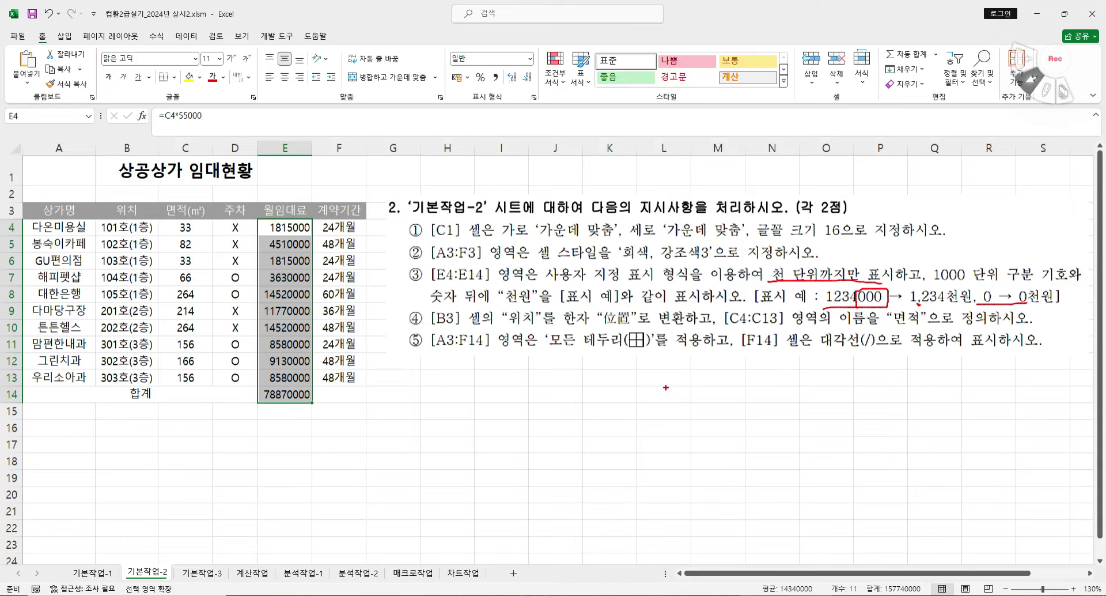
mouse_move(471, 385)
mouse_down()
mouse_move(495, 394)
mouse_move(481, 401)
mouse_move(549, 381)
mouse_move(554, 396)
mouse_move(535, 403)
mouse_up()
mouse_move(545, 372)
mouse_down()
mouse_move(544, 402)
mouse_move(593, 376)
mouse_move(598, 394)
mouse_move(568, 407)
mouse_up()
mouse_move(575, 365)
mouse_down()
mouse_move(574, 406)
mouse_move(602, 399)
mouse_move(620, 375)
mouse_up()
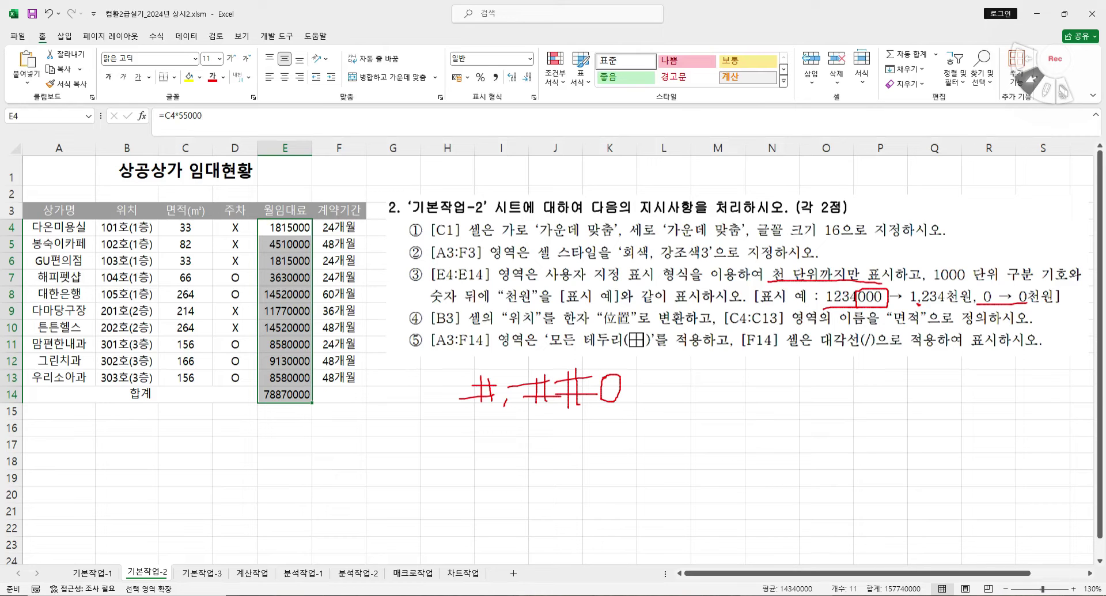
drag(453, 414, 625, 415)
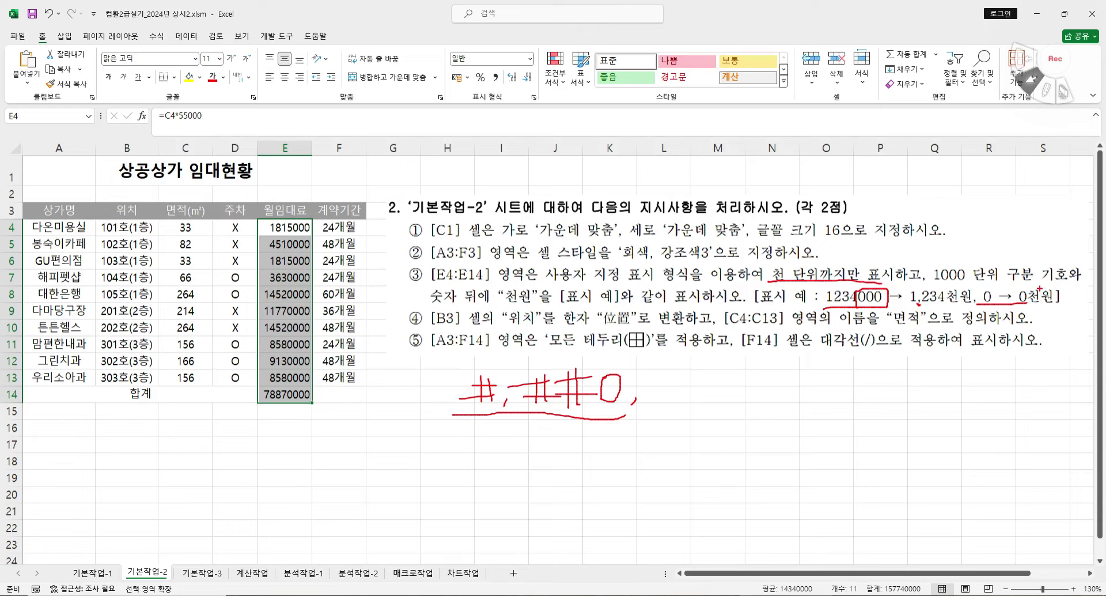
drag(655, 370, 655, 377)
mouse_move(704, 402)
mouse_down()
mouse_move(674, 390)
mouse_move(709, 400)
mouse_up()
drag(728, 361, 727, 376)
key(Escape)
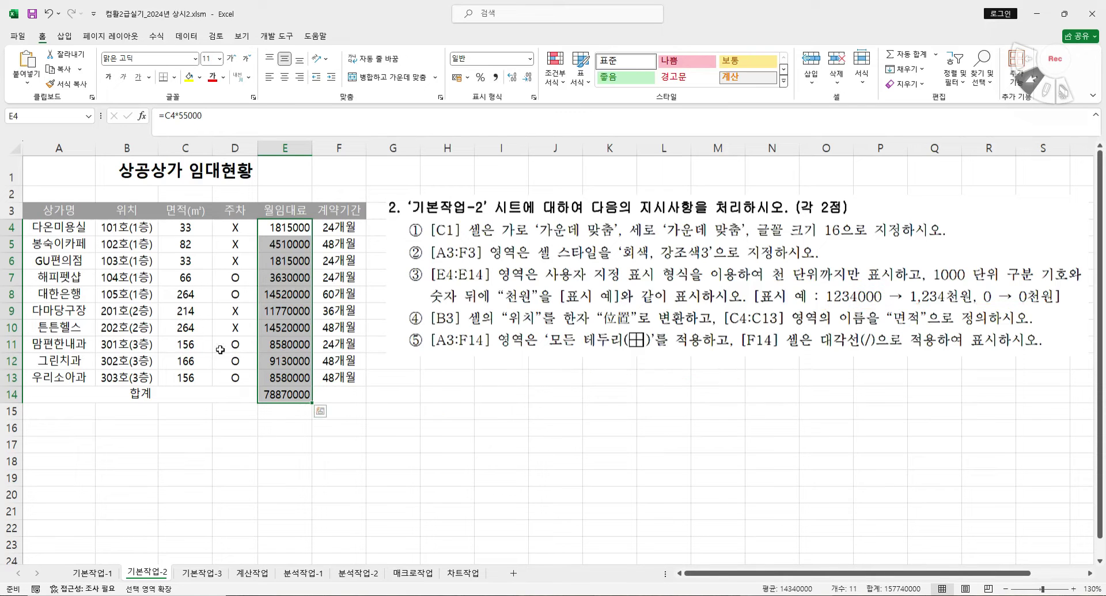
- Apply the custom number format #,##0,"천원" to the monthly rent cells E4:E14
right_click(282, 289)
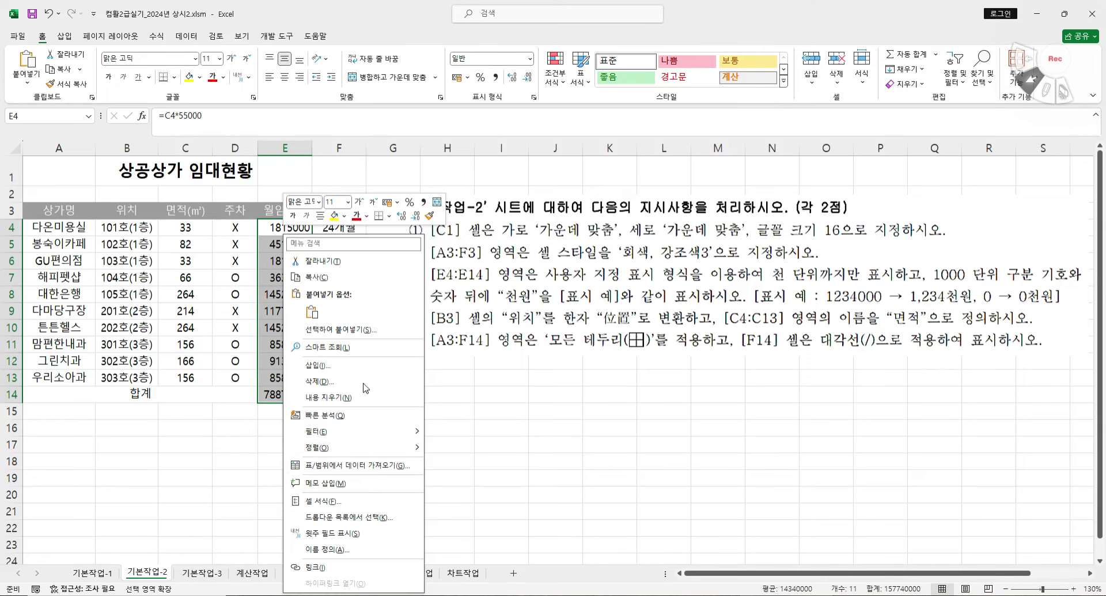
click(363, 500)
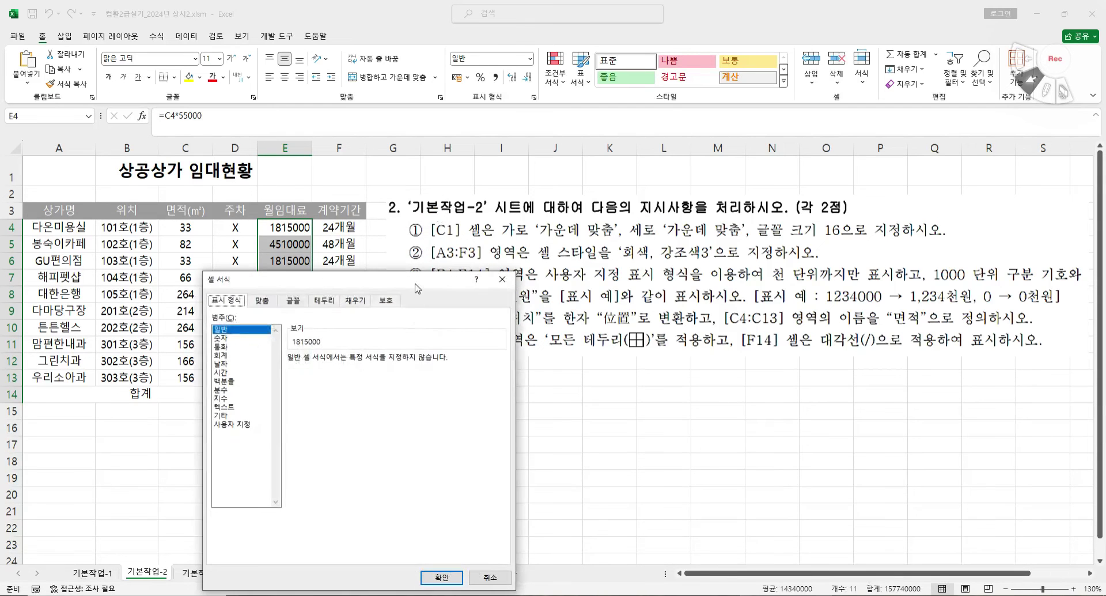
click(470, 317)
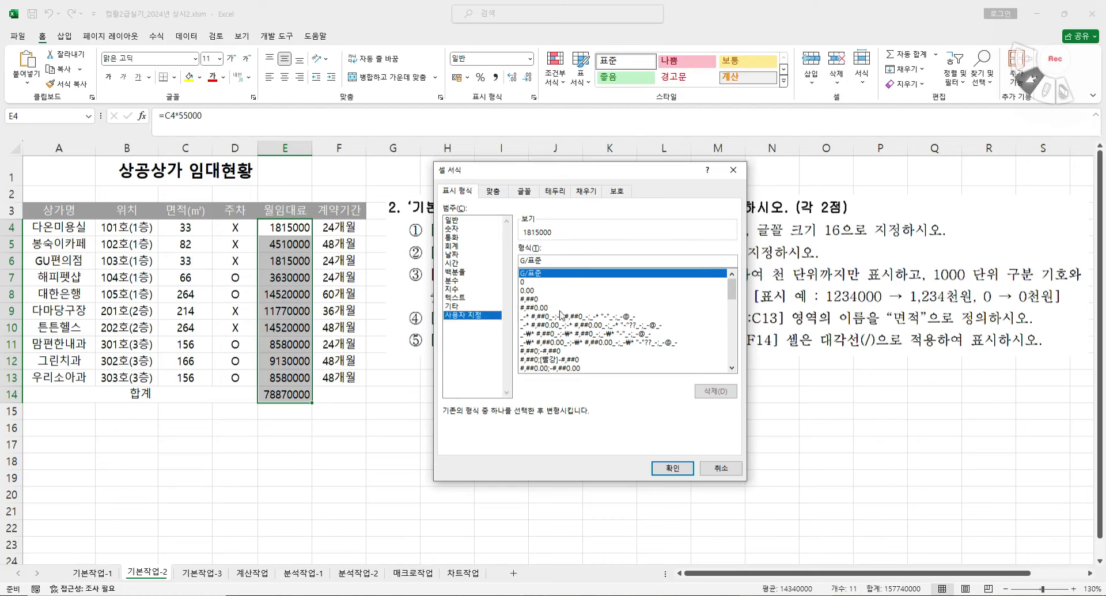
click(539, 299)
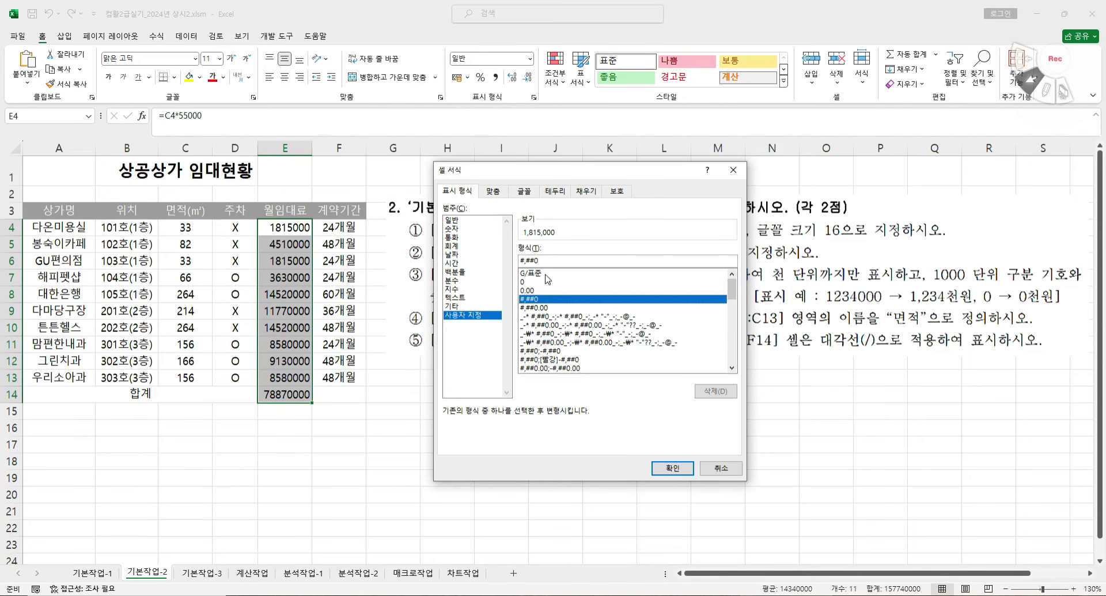
click(554, 260)
text(,)
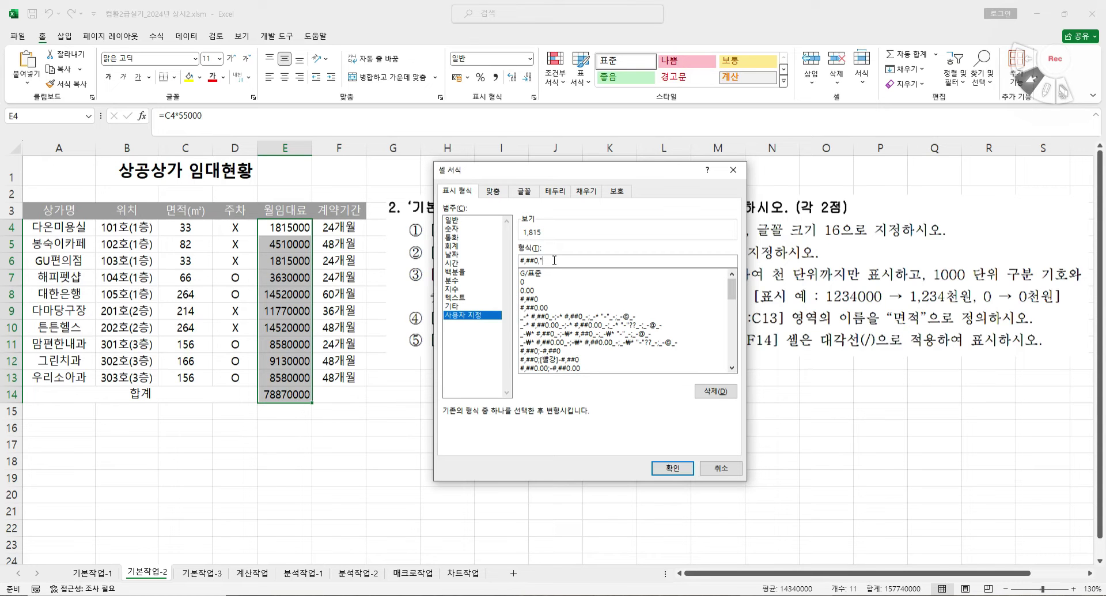
text("ㅊ)
text(원)
text(")
click(673, 469)
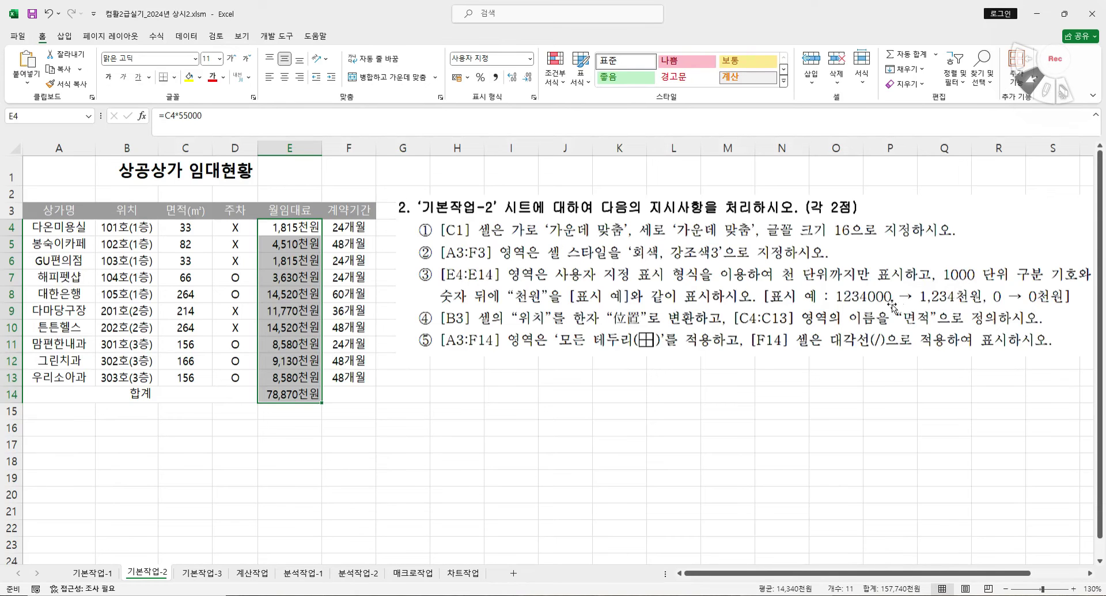
click(480, 391)
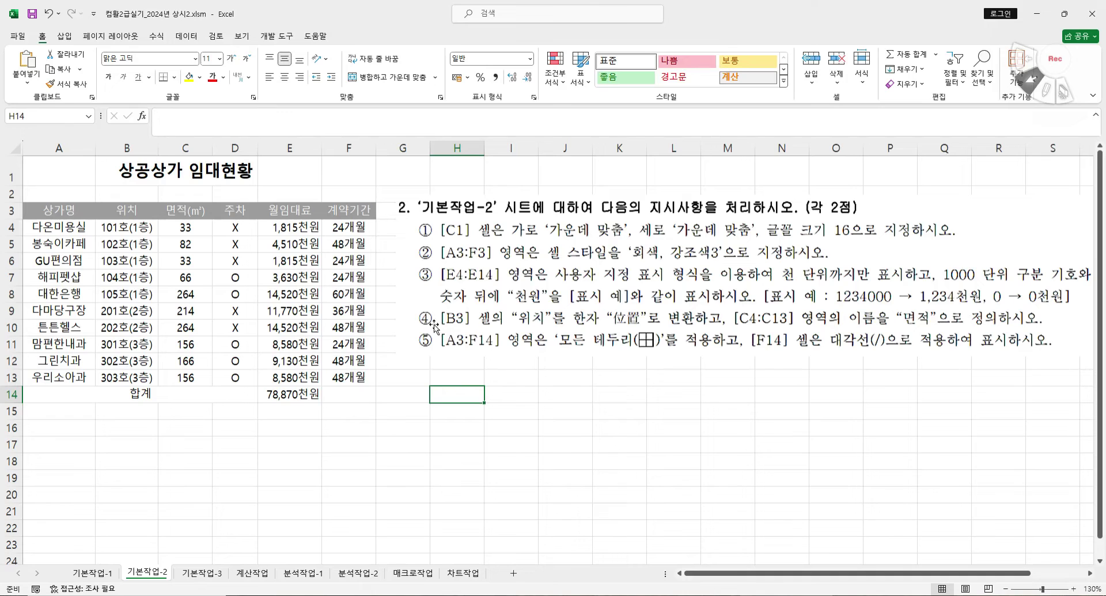
- Convert the text 위치 in cell B3 to the Hanja 位置, using the 漢字-only input form
click(114, 210)
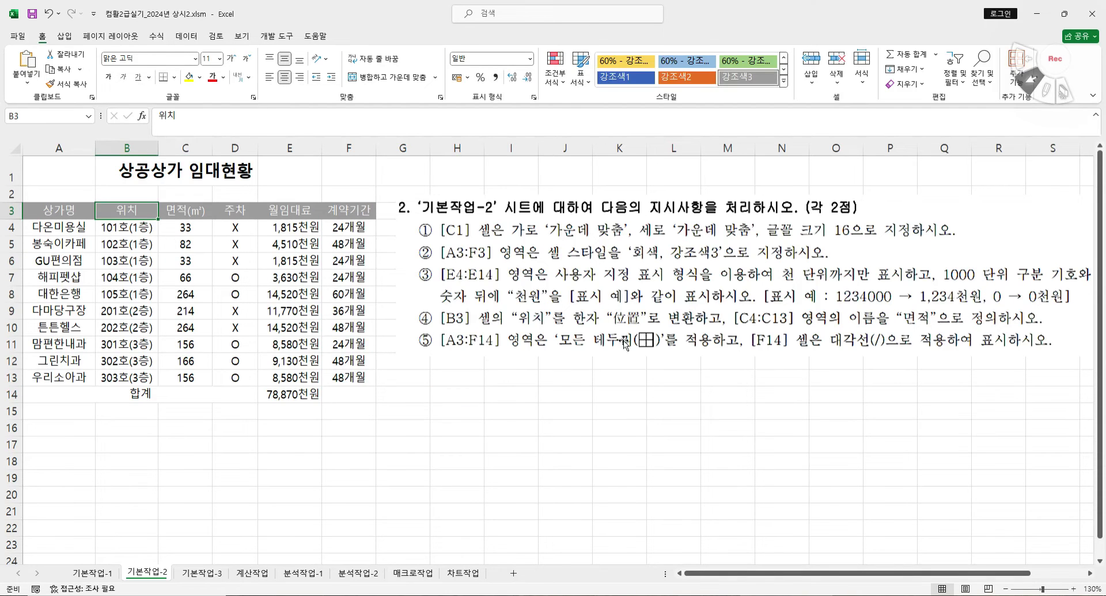
double_click(137, 210)
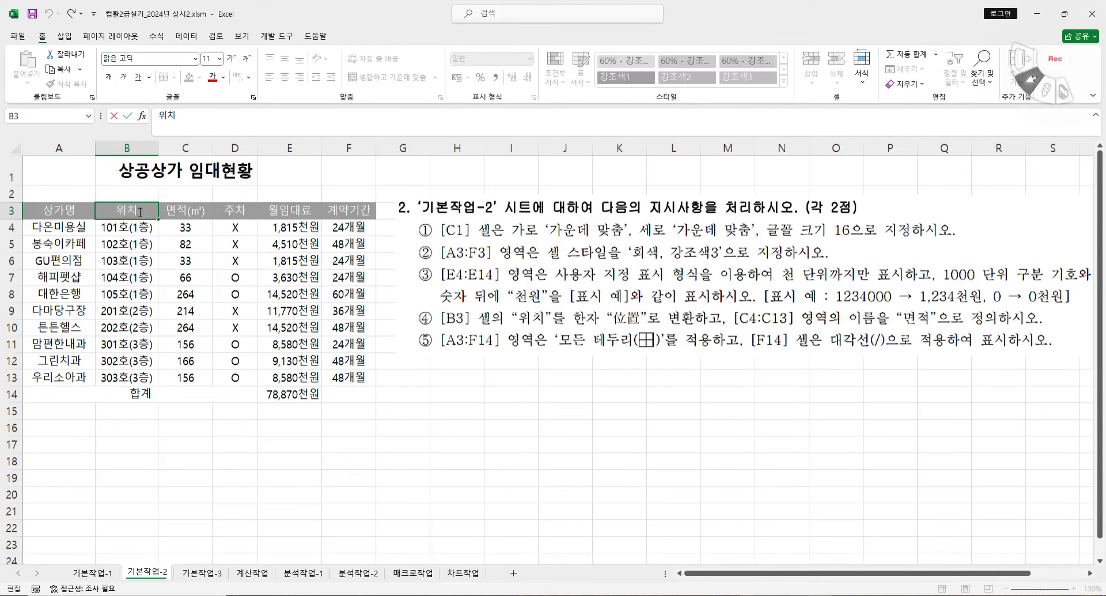
key(Hangul_Hanja)
drag(523, 193, 258, 217)
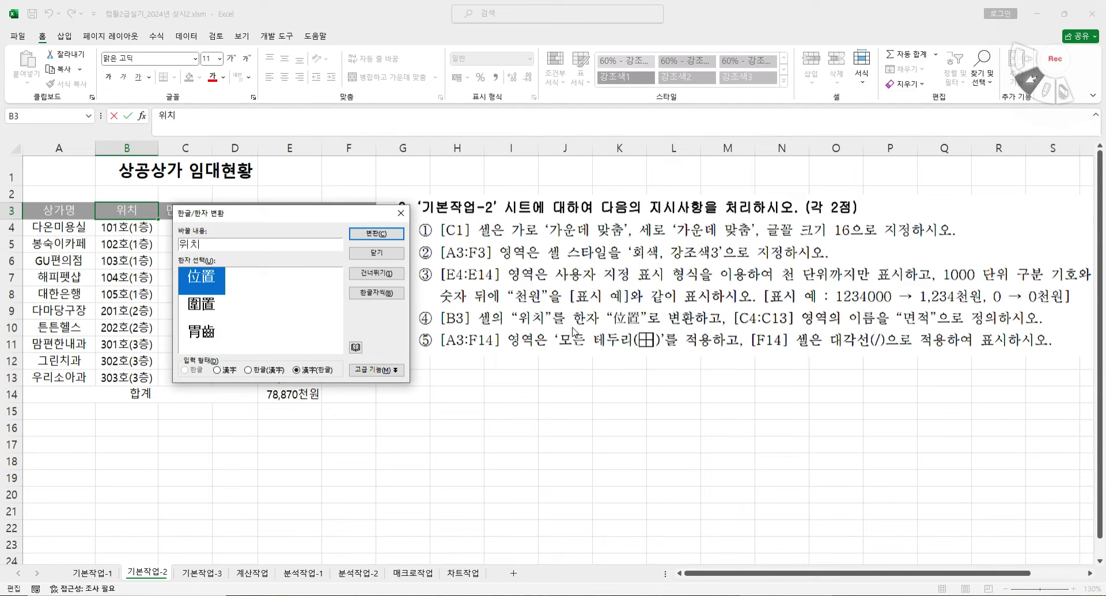
click(217, 370)
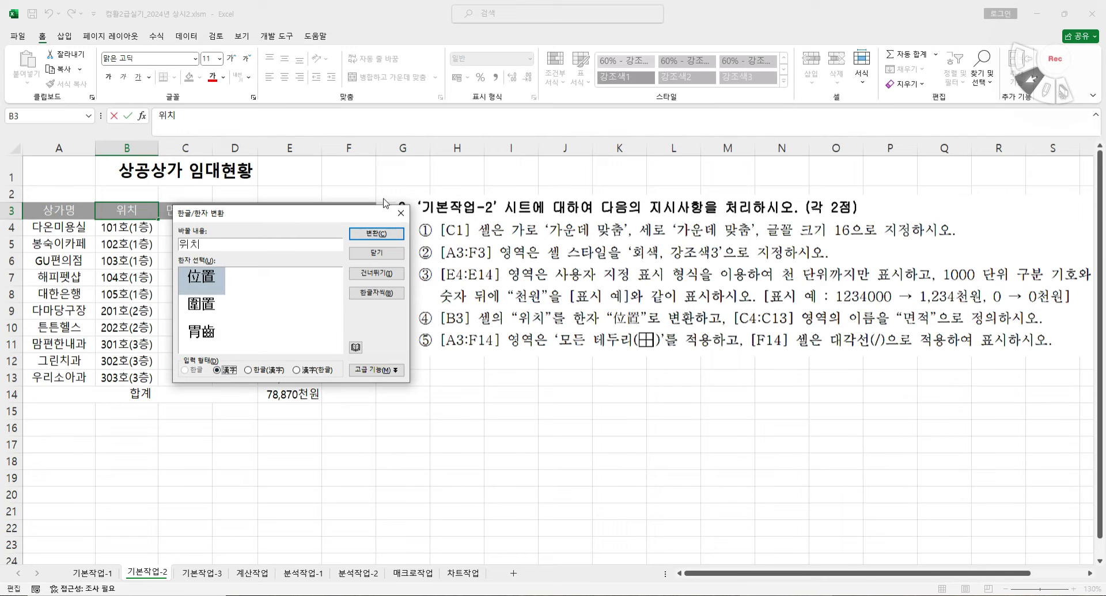
click(376, 233)
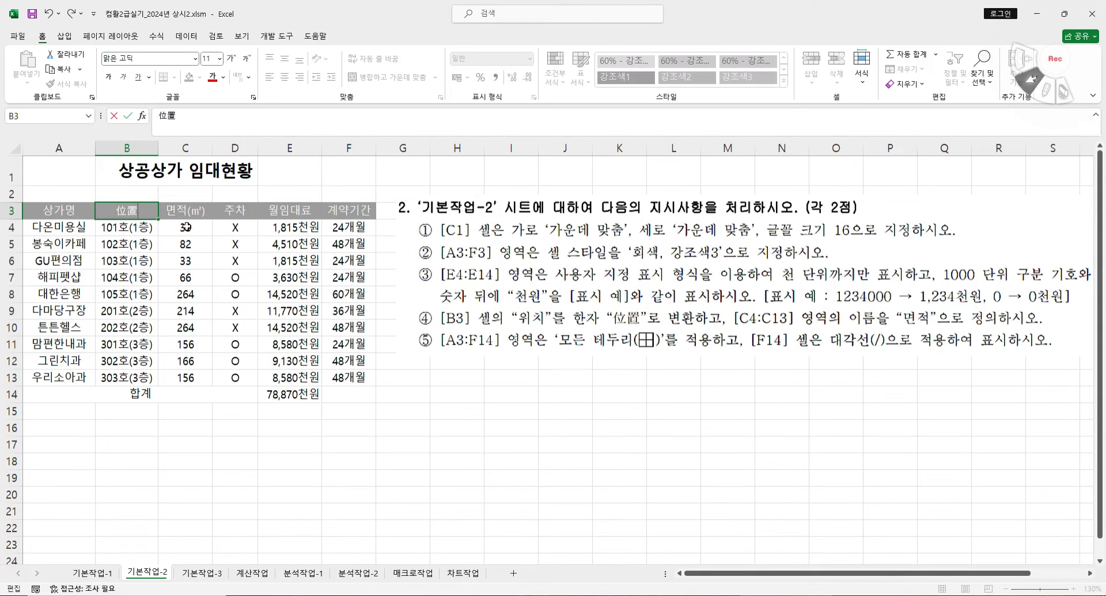
- Define the name 면적 for the range C4:C13 and check its entry in the Name Manager
drag(186, 231, 190, 381)
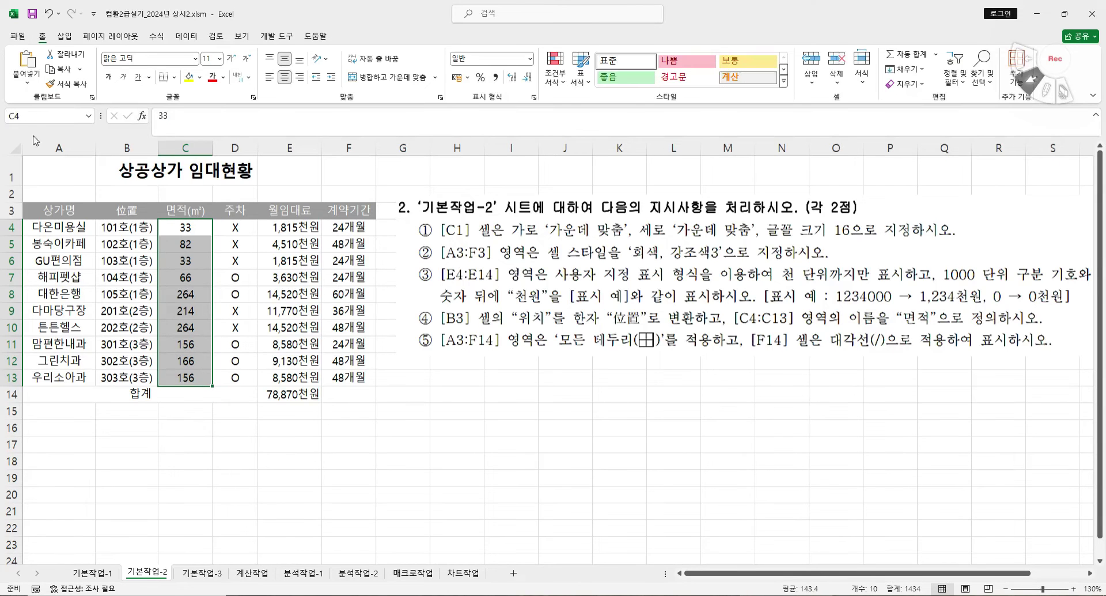
click(40, 116)
text(며)
text(적)
click(158, 39)
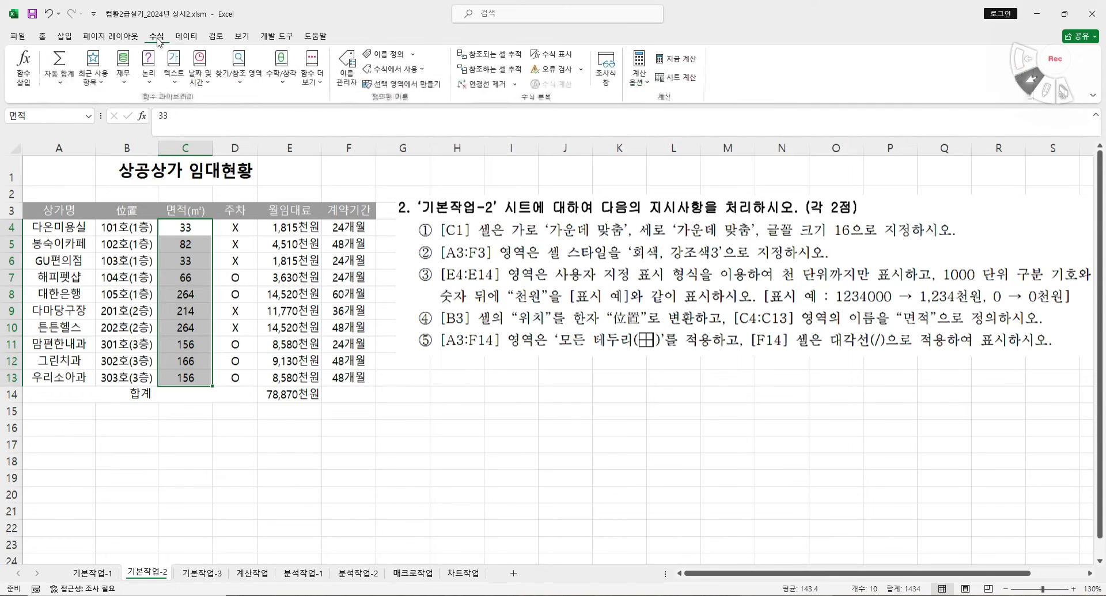
click(347, 72)
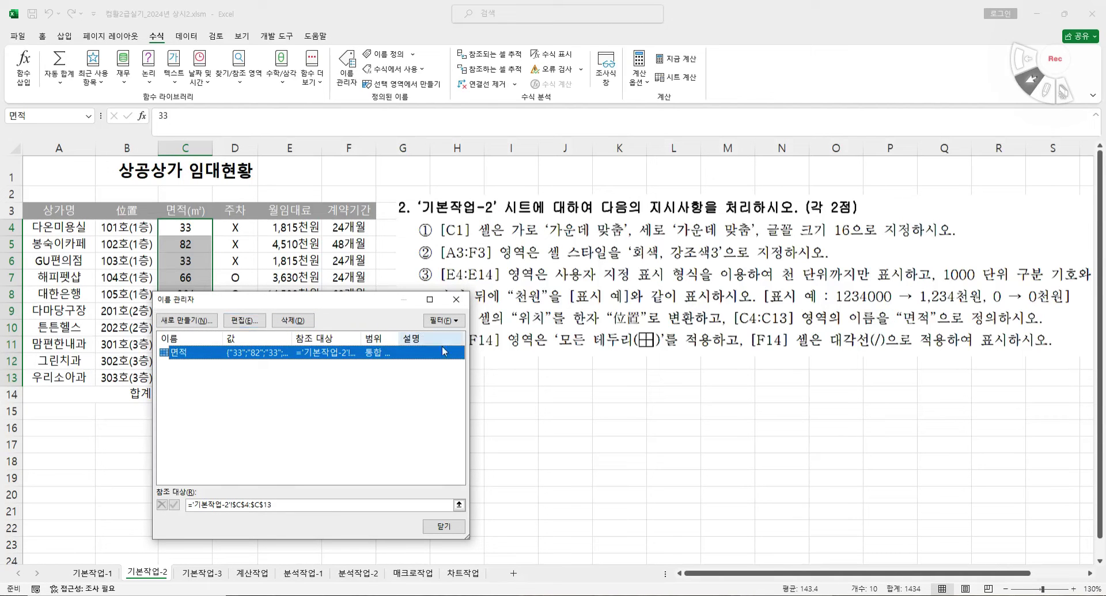
click(443, 526)
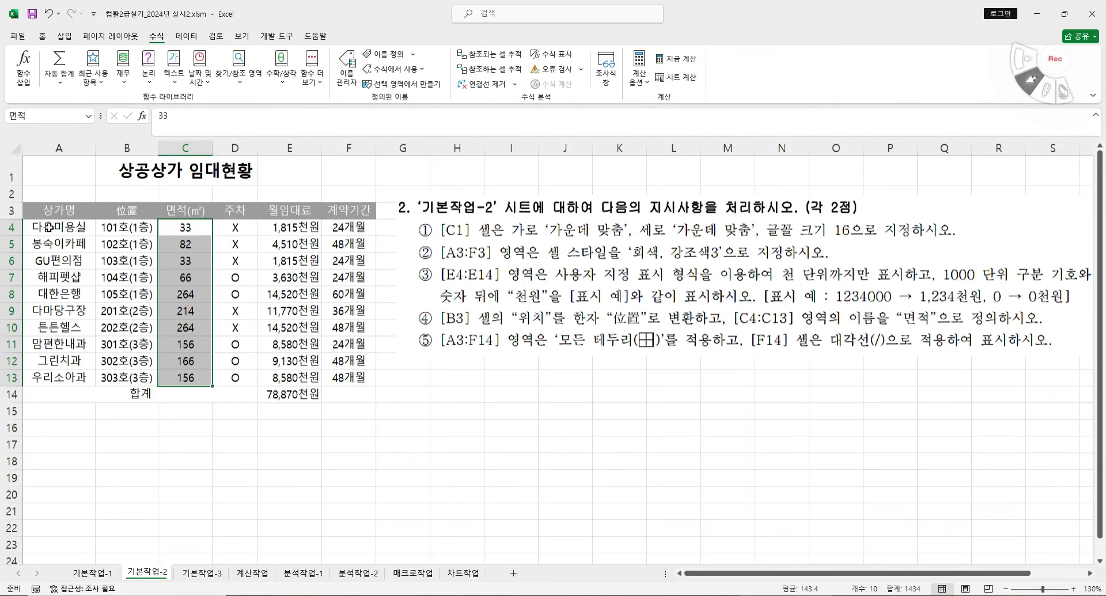
- Apply all borders to the rental table A3:F14
drag(56, 215, 339, 394)
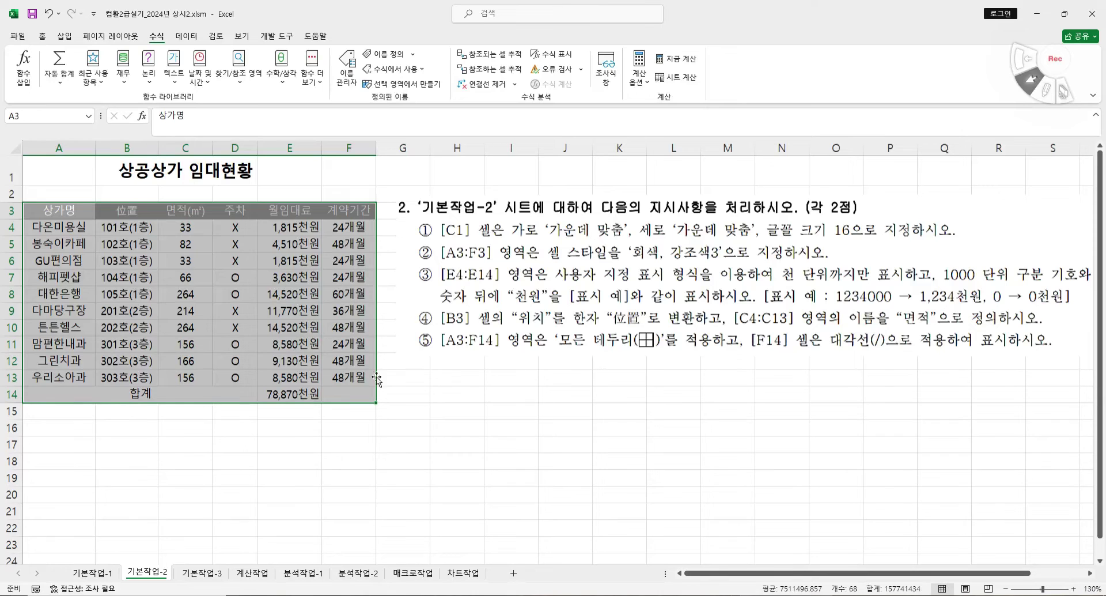
click(42, 36)
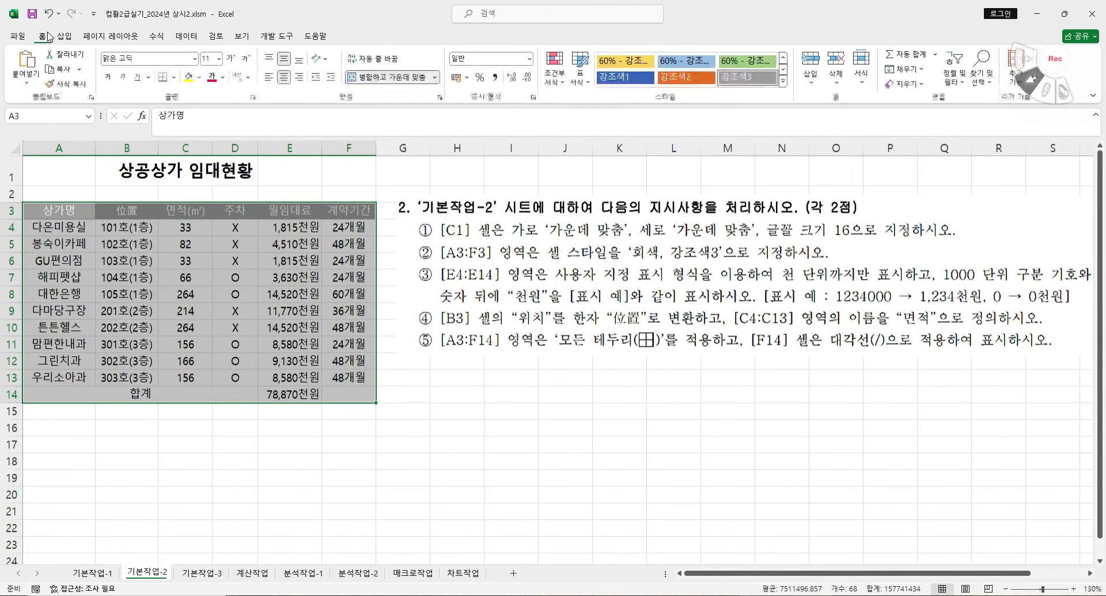
click(174, 76)
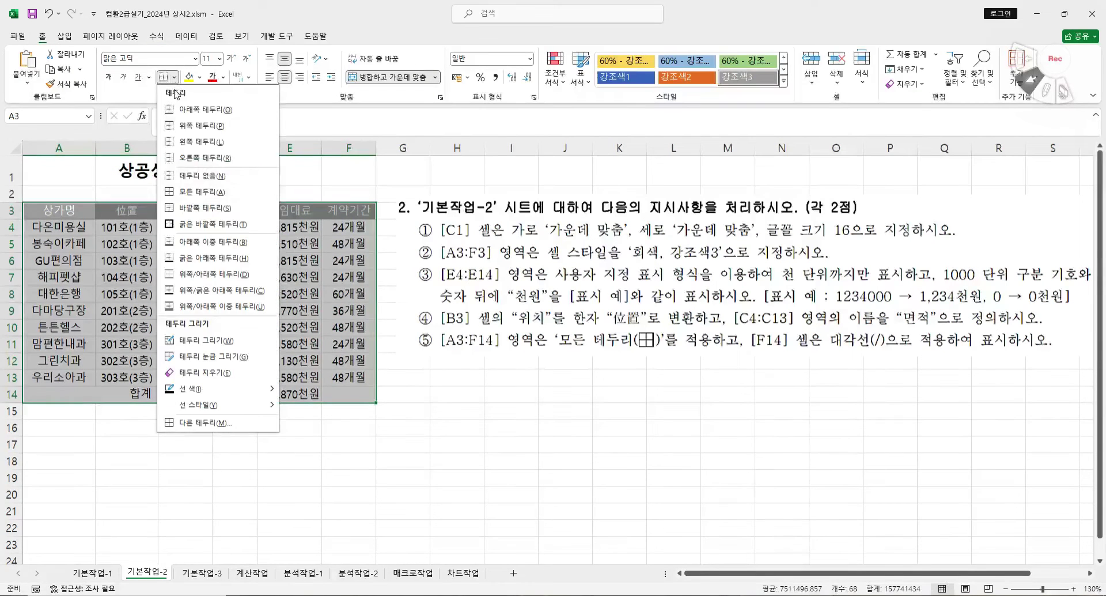
click(194, 193)
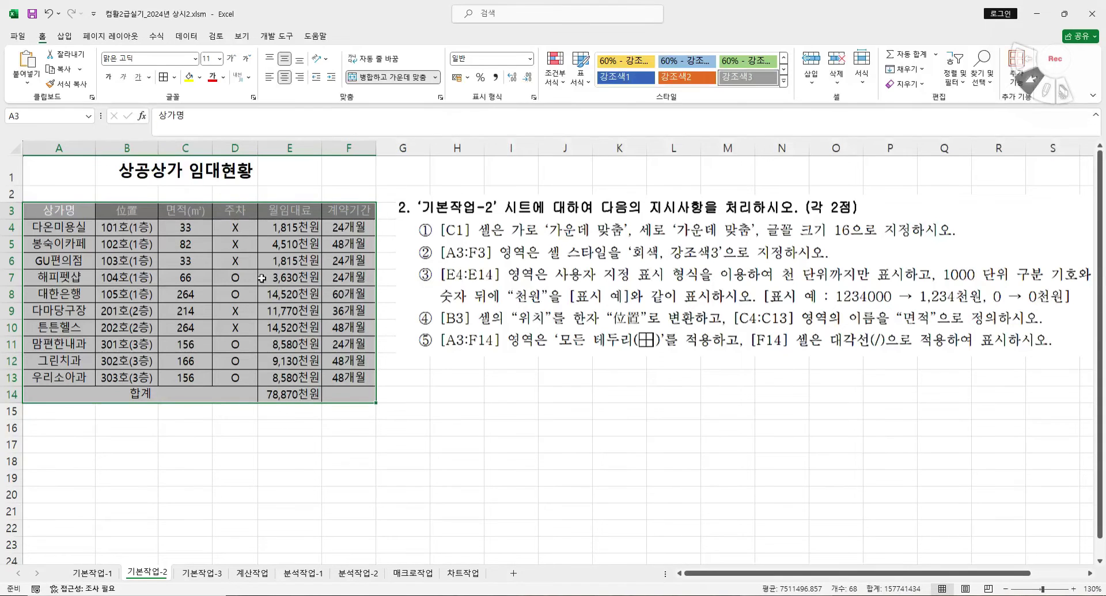
- Add an upward diagonal border line (/) to the empty total-row cell F14
click(345, 397)
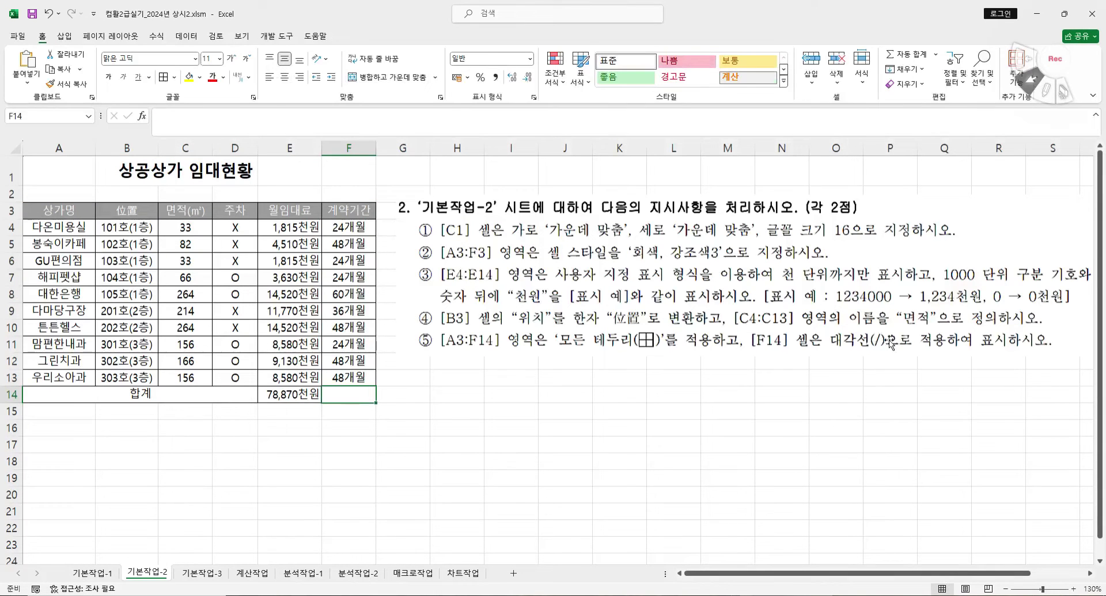
click(175, 79)
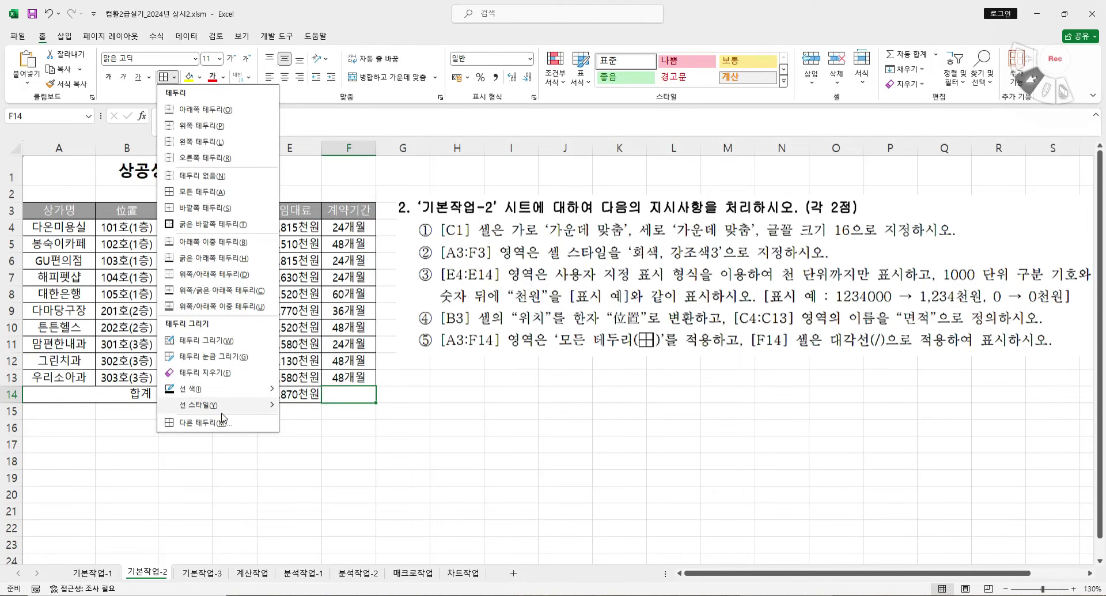
right_click(346, 397)
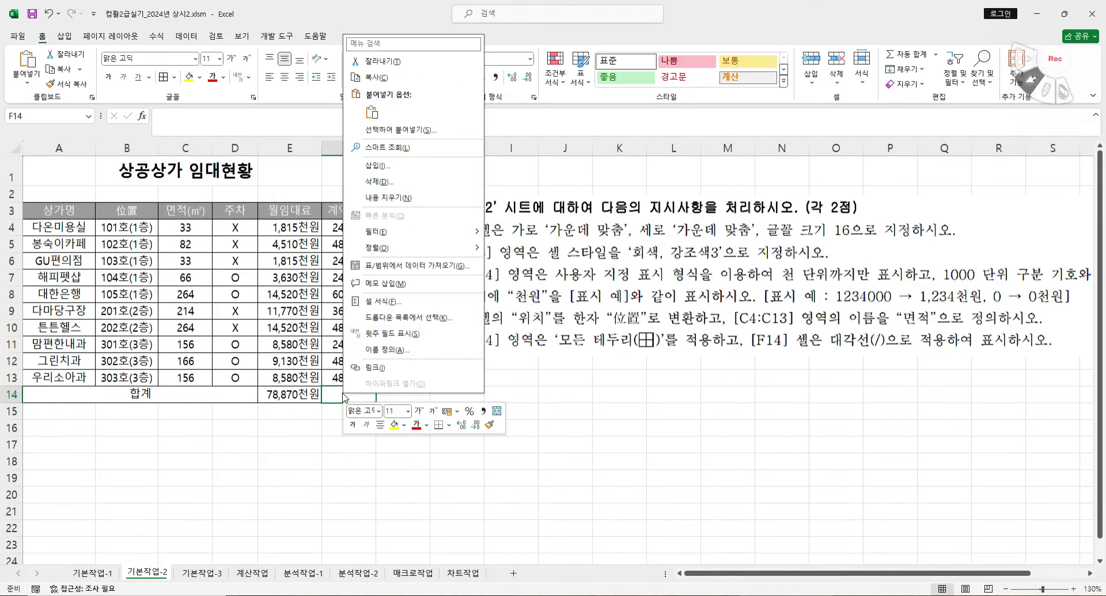
click(400, 302)
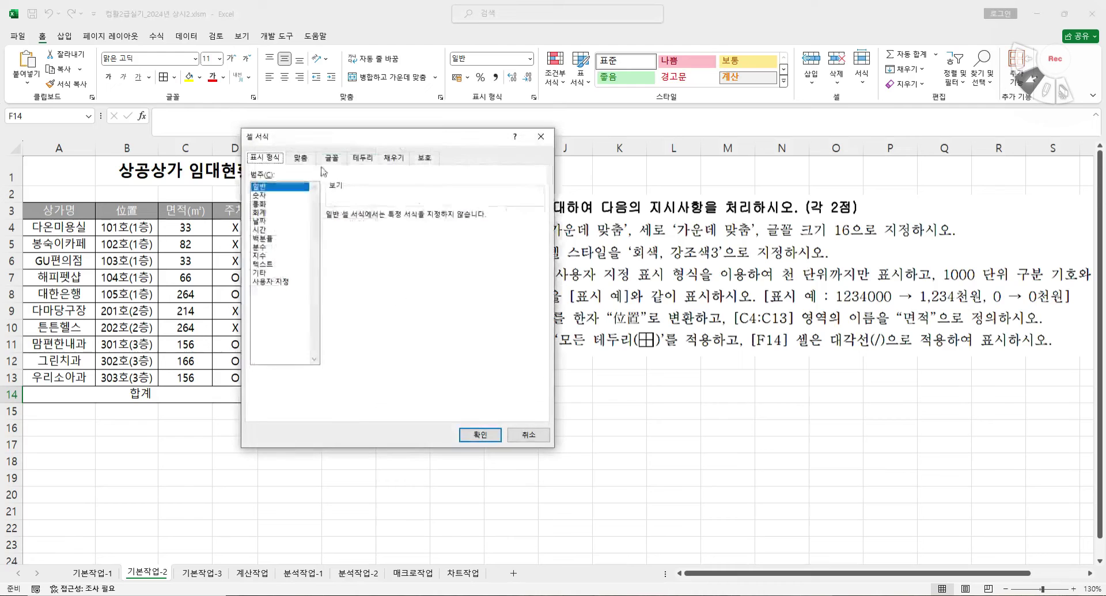
click(369, 161)
click(340, 314)
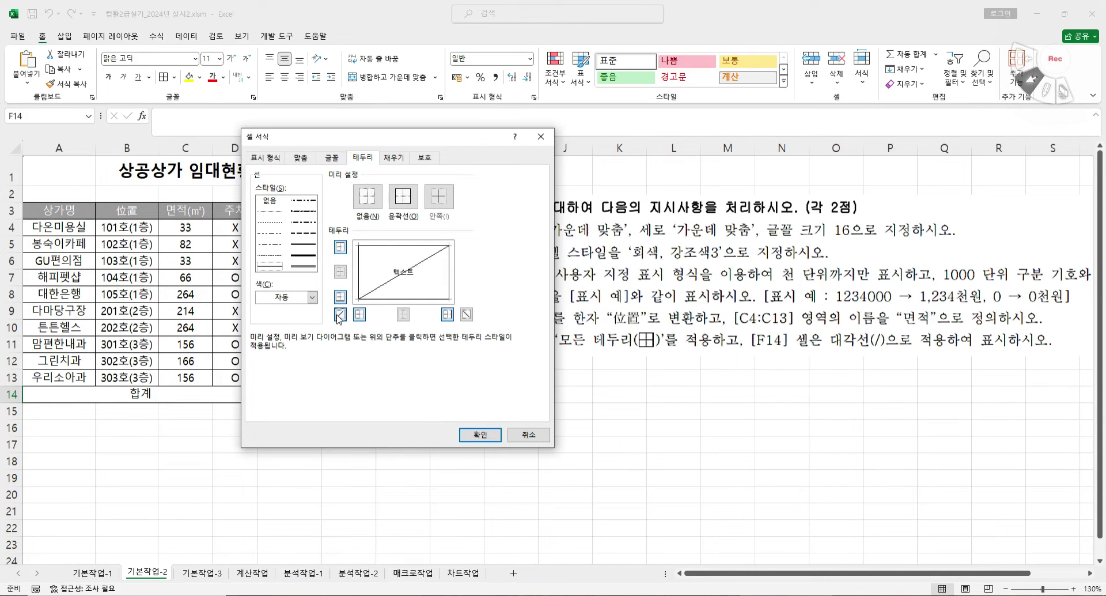
click(480, 435)
click(433, 396)
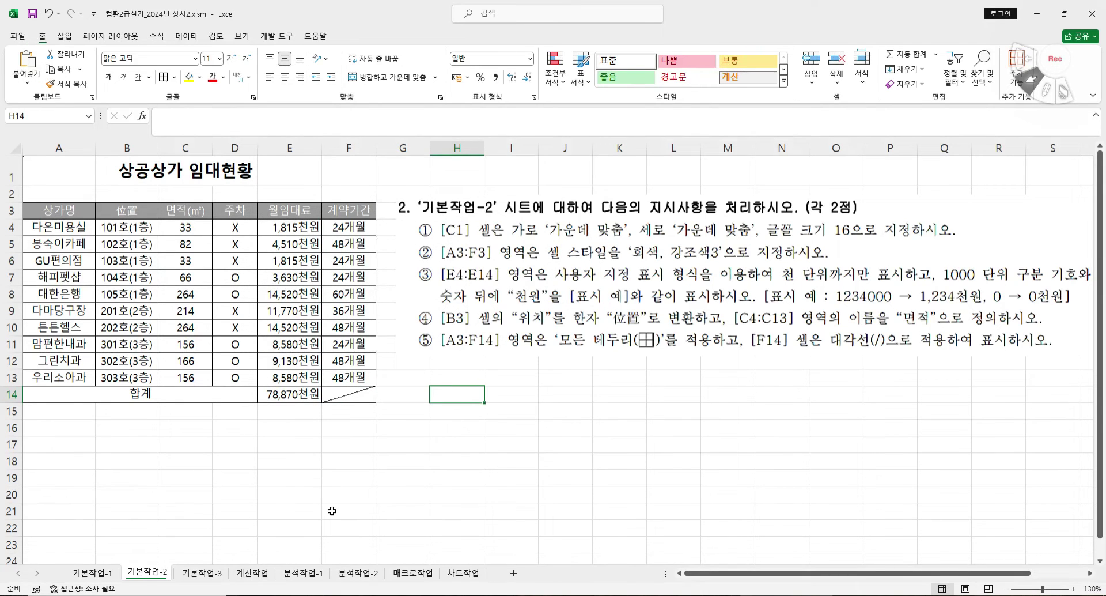
- Switch to the 기본작업-3 sheet and enlarge its view to 130%
click(199, 576)
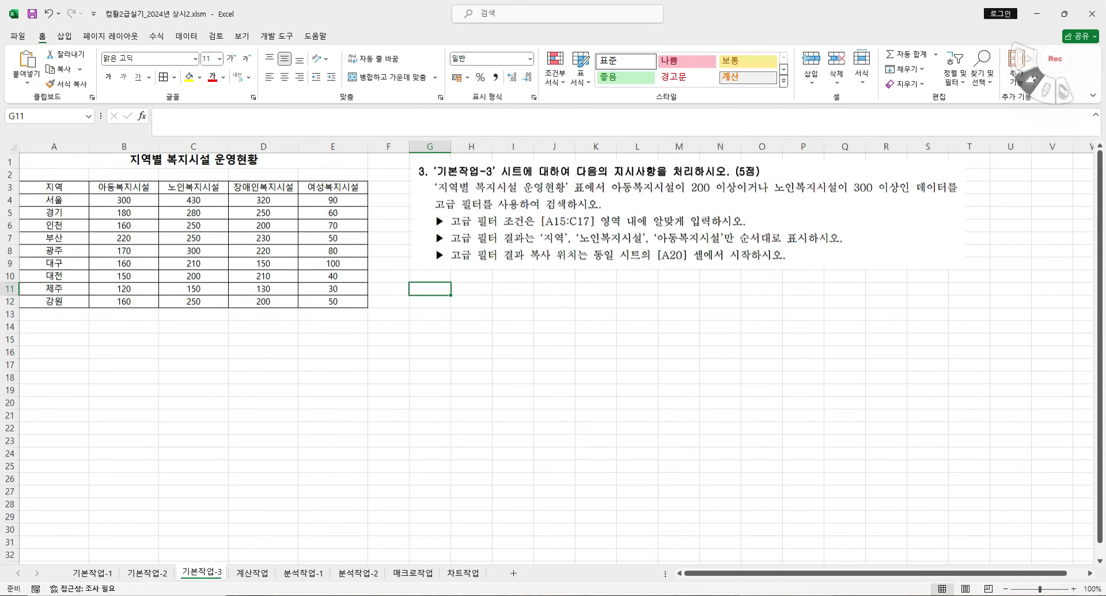
click(1073, 588)
click(1074, 589)
click(1073, 588)
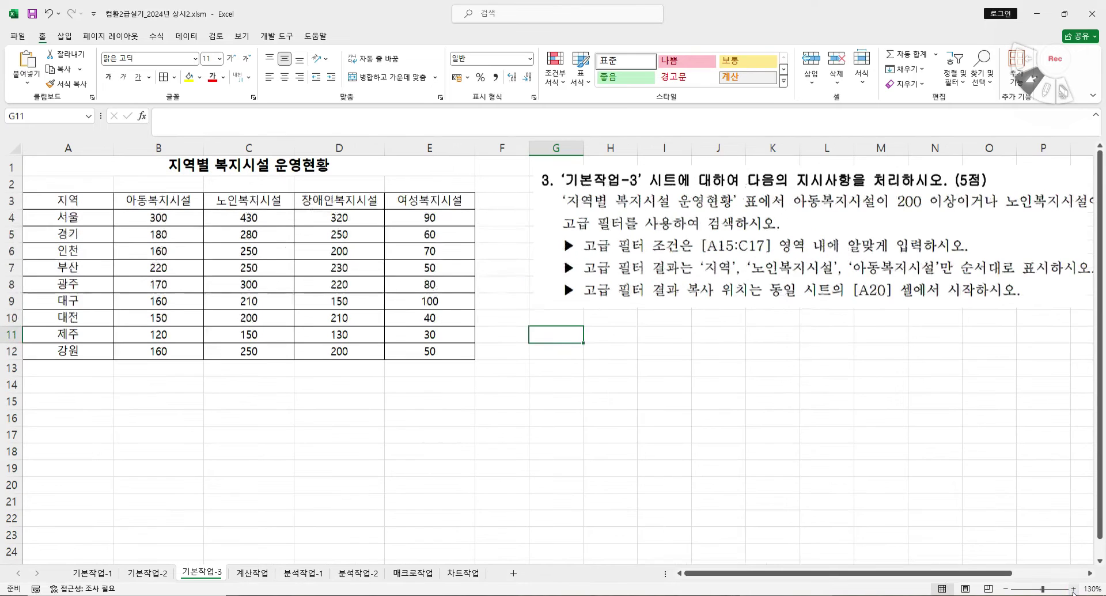
- Shrink the instruction picture and place it beside the table so its full text fits in columns F to P
drag(754, 226, 701, 252)
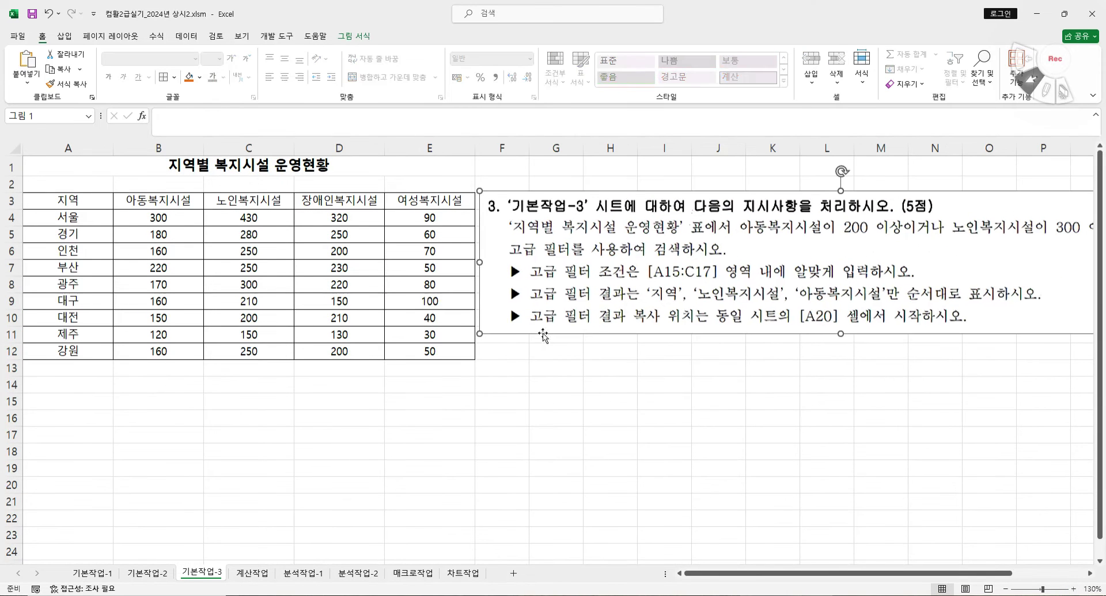
drag(479, 333, 560, 291)
drag(735, 255, 641, 263)
drag(464, 326, 524, 301)
drag(676, 254, 642, 253)
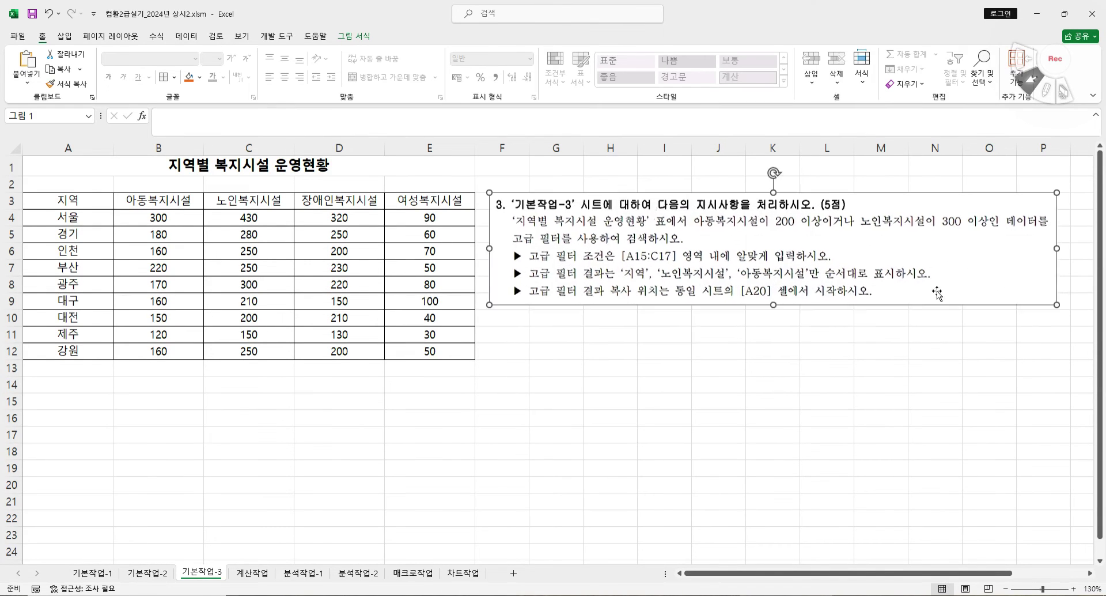
drag(1056, 304, 1077, 309)
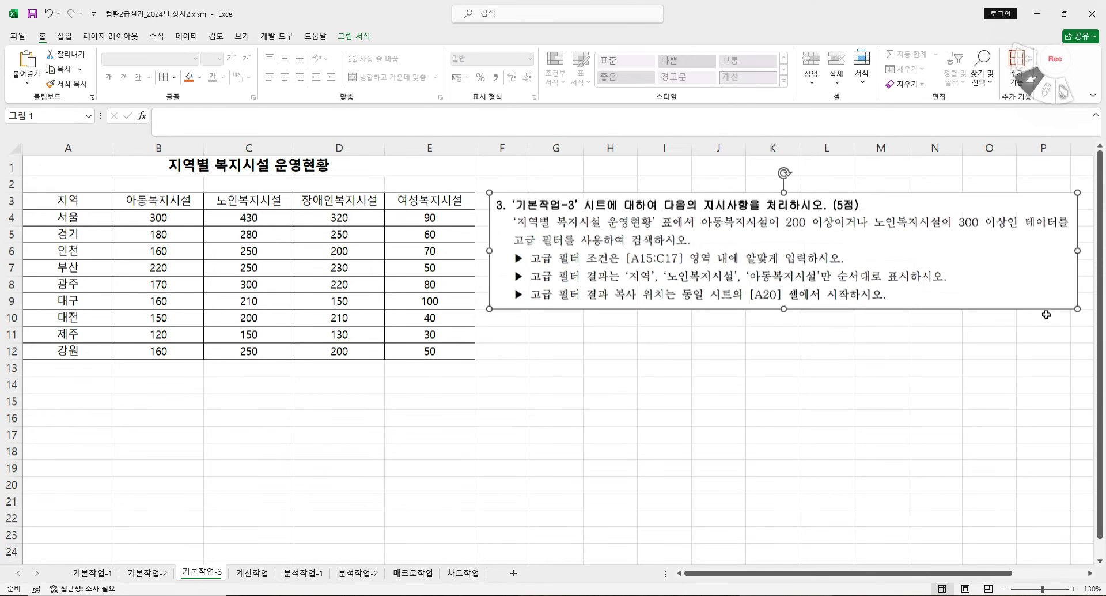
click(555, 334)
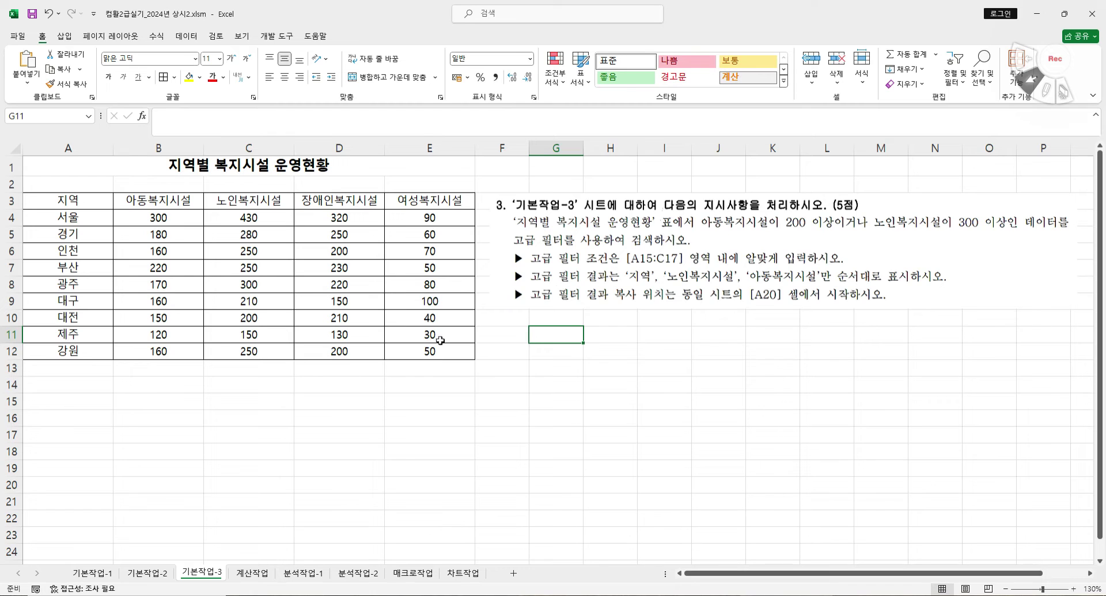
click(75, 402)
drag(75, 402, 240, 434)
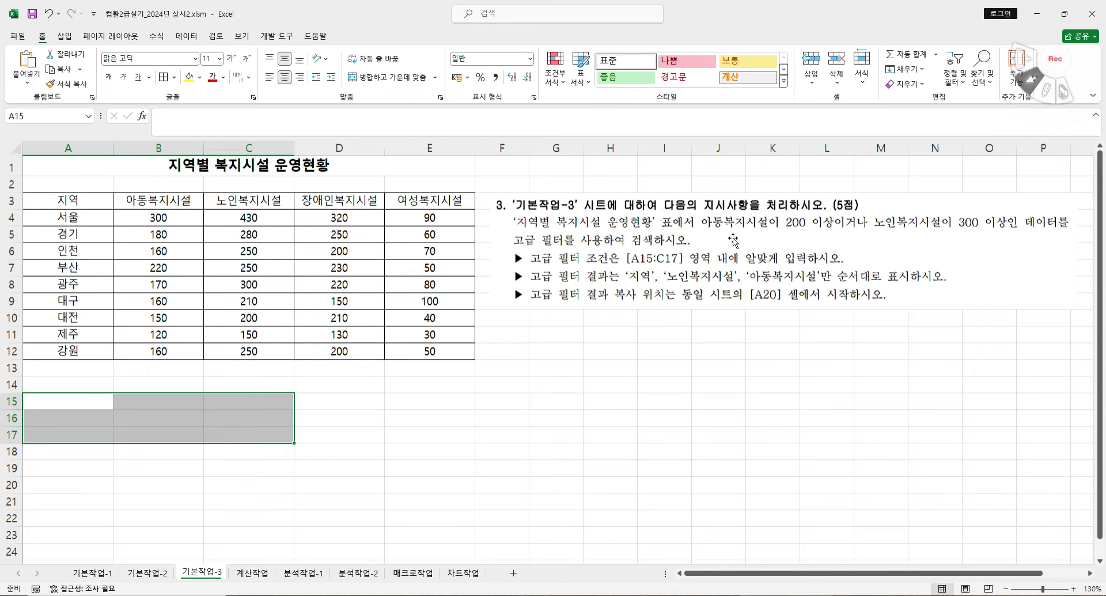
click(654, 365)
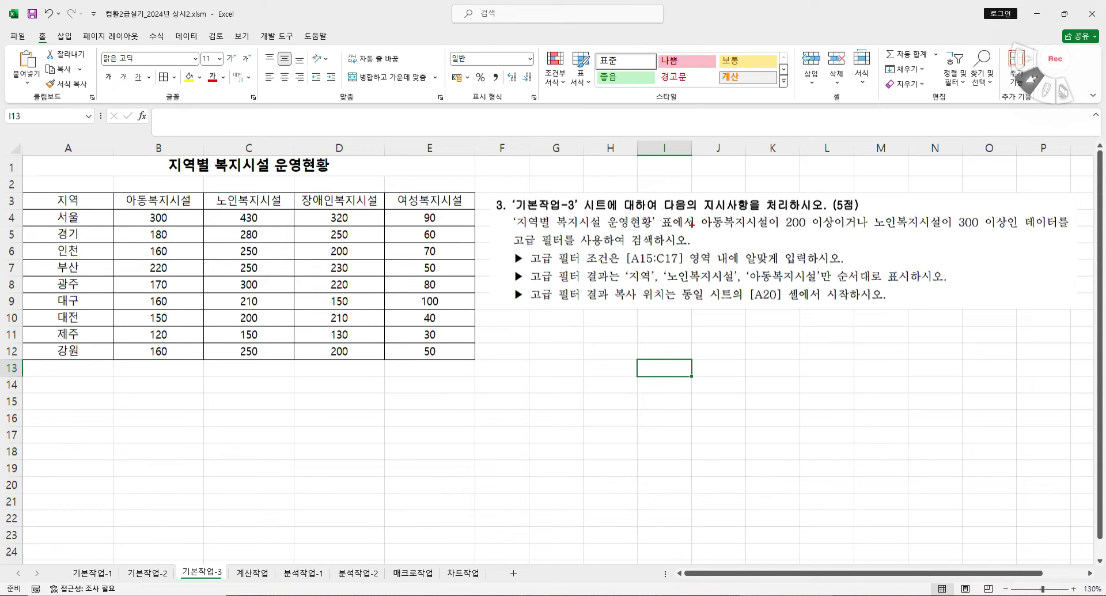
mouse_move(738, 229)
mouse_down()
mouse_move(823, 229)
mouse_move(738, 215)
mouse_move(693, 229)
mouse_up()
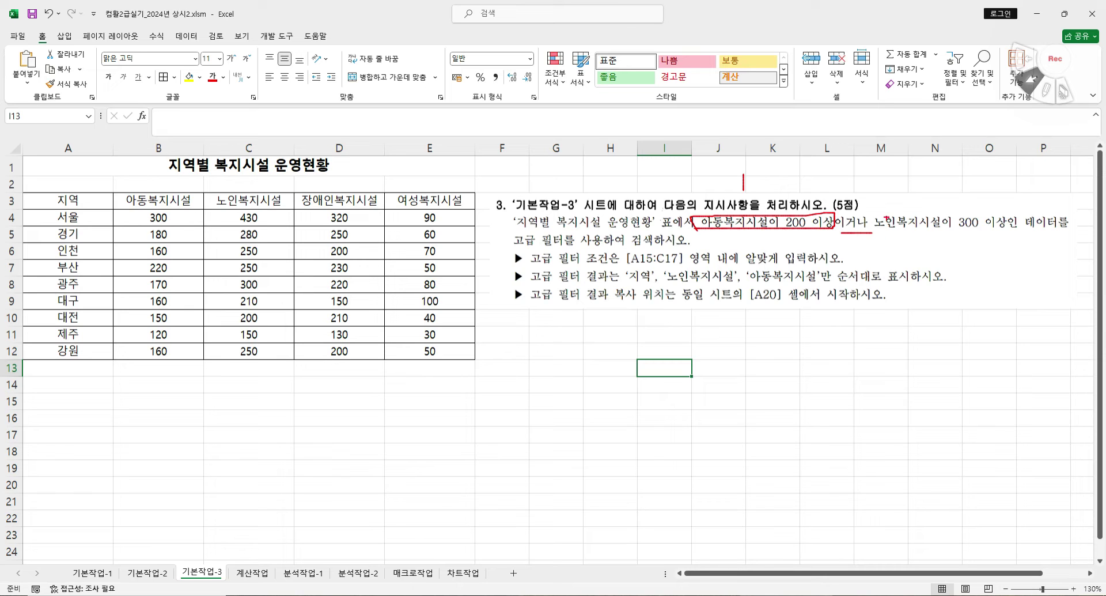
mouse_move(882, 233)
mouse_down()
mouse_move(999, 231)
mouse_move(963, 214)
mouse_move(881, 215)
mouse_up()
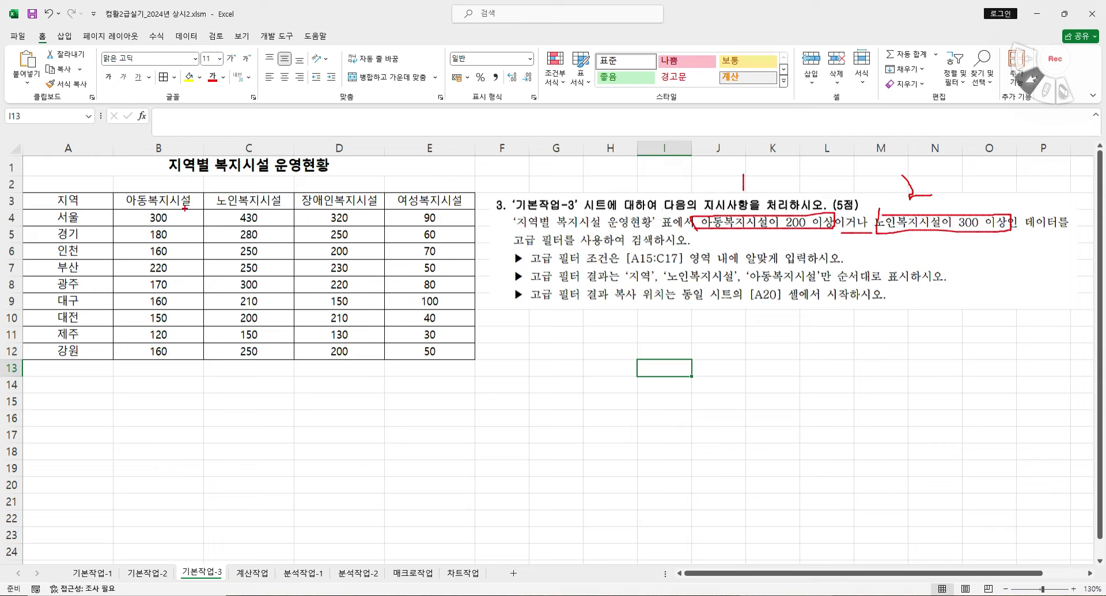
mouse_move(182, 212)
mouse_down()
mouse_move(138, 184)
mouse_move(191, 211)
mouse_up()
mouse_move(276, 209)
mouse_down()
mouse_move(205, 208)
mouse_move(271, 180)
mouse_up()
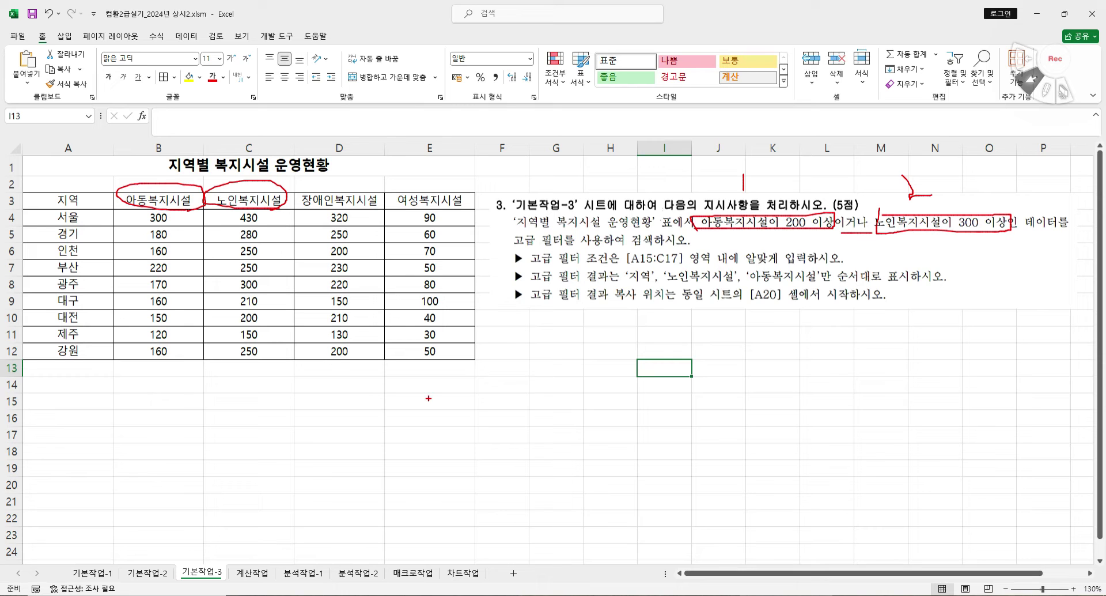
key(Escape)
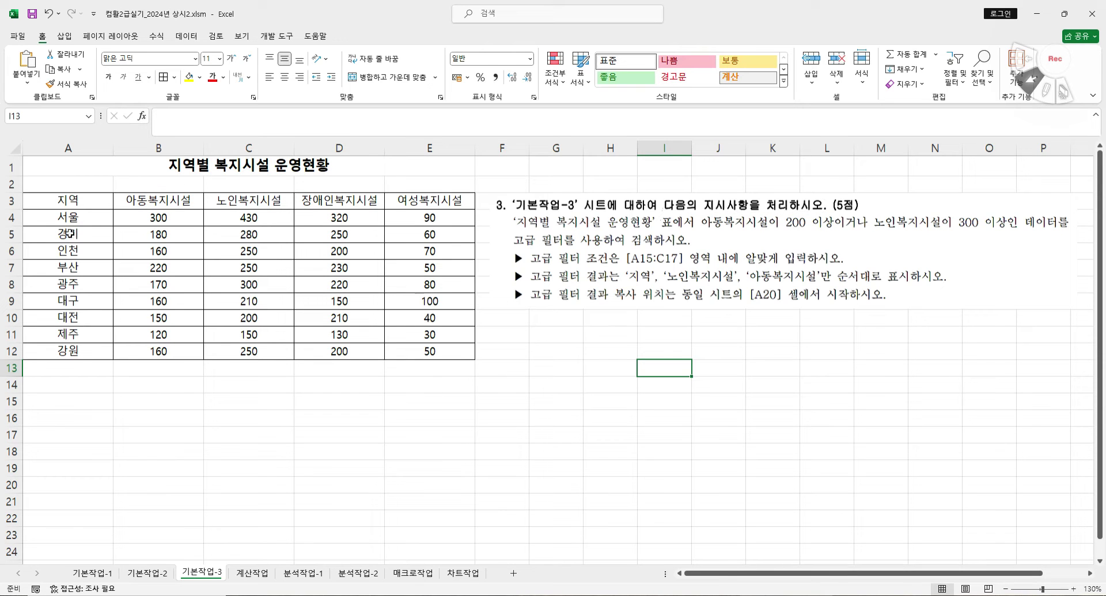
- Copy the headers 아동복지시설 and 노인복지시설 from B3:C3 to A15:B15 as the filter criteria headings
drag(170, 198, 221, 197)
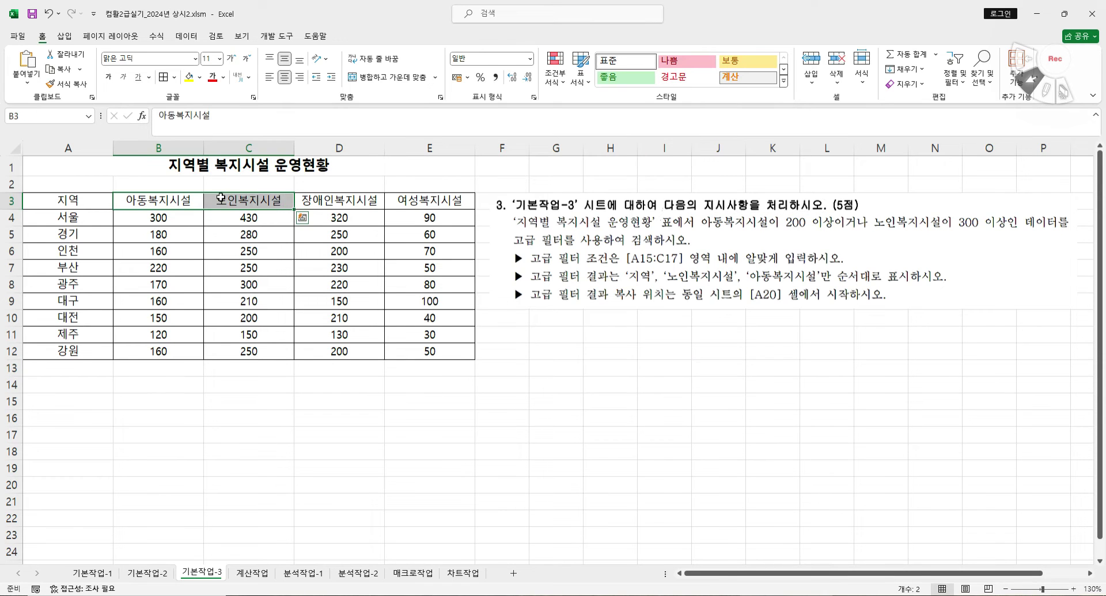
key(ctrl+c)
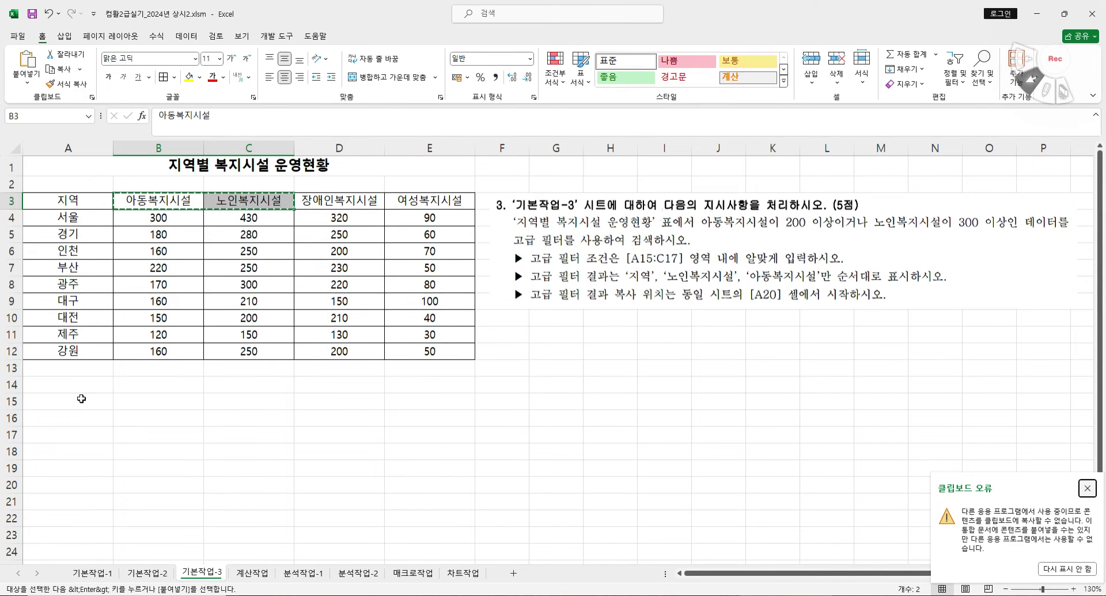
click(81, 398)
key(ctrl+v)
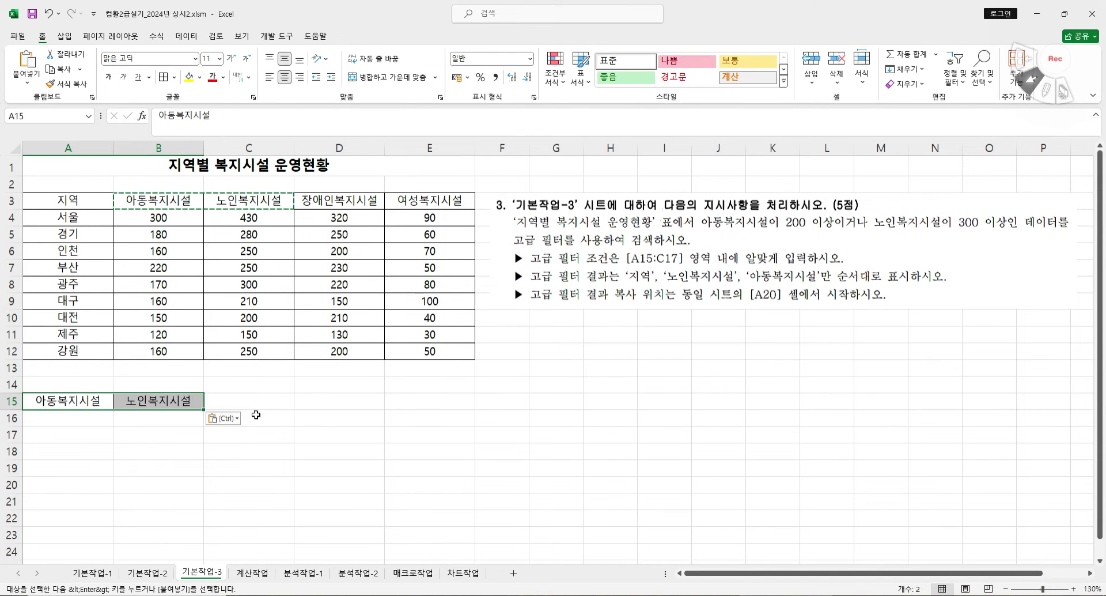
click(268, 398)
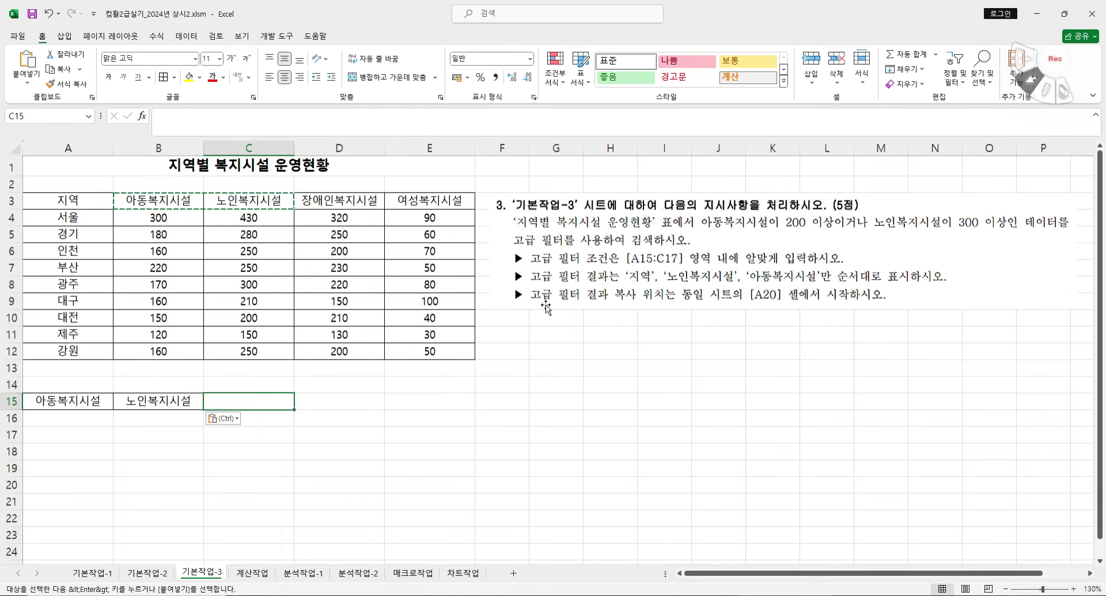
- Enter the OR criteria on separate rows: >=200 in A16 under 아동복지시설 and >=300 in B17 under 노인복지시설
click(88, 414)
text(>=)
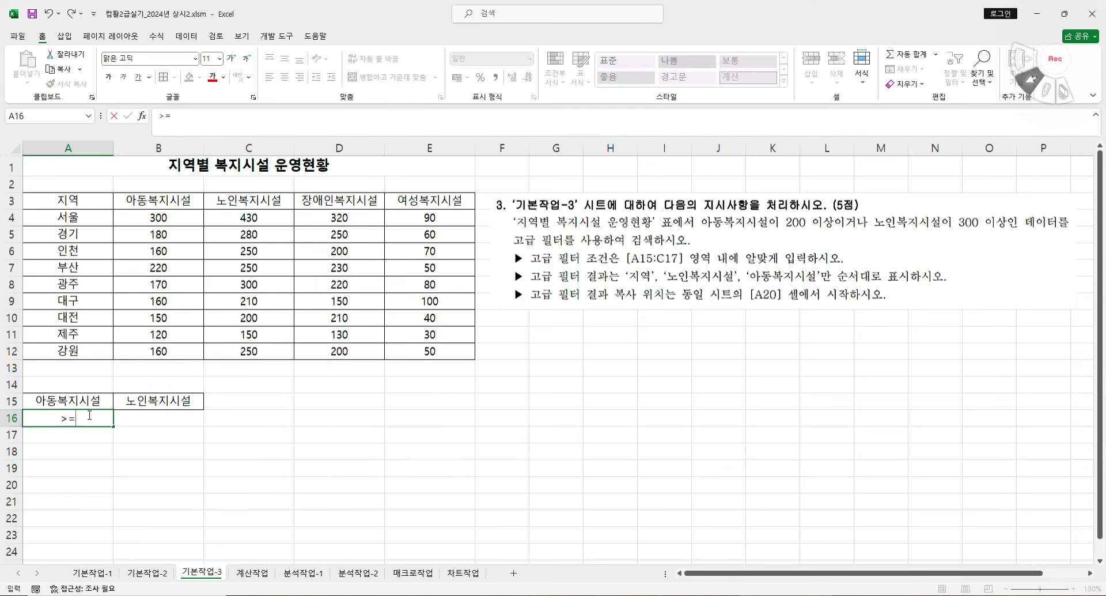
text(200)
key(Return)
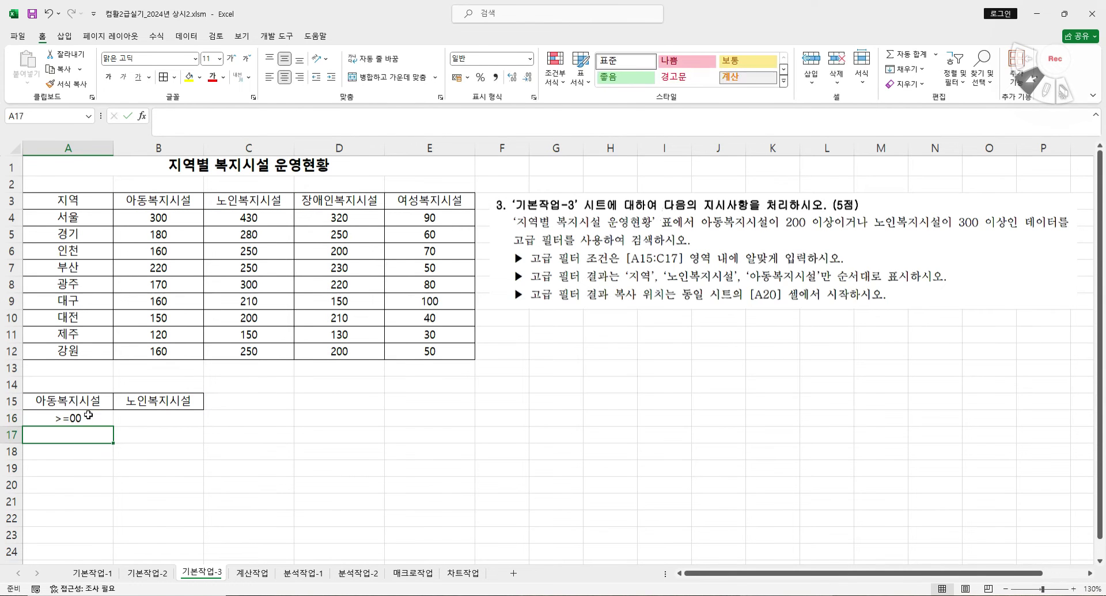
double_click(69, 418)
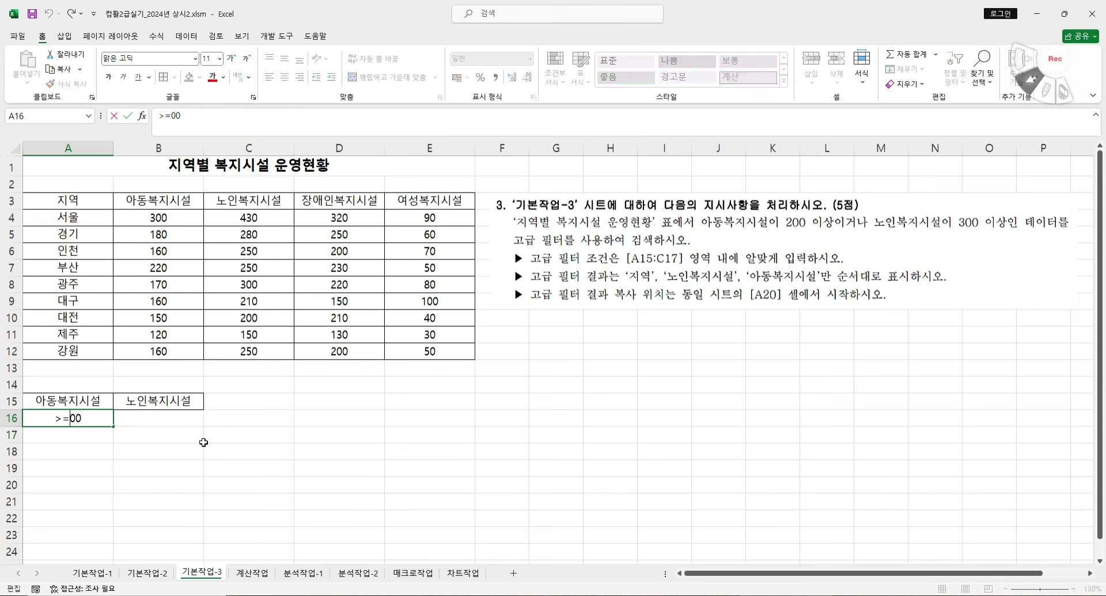
text(2)
click(164, 434)
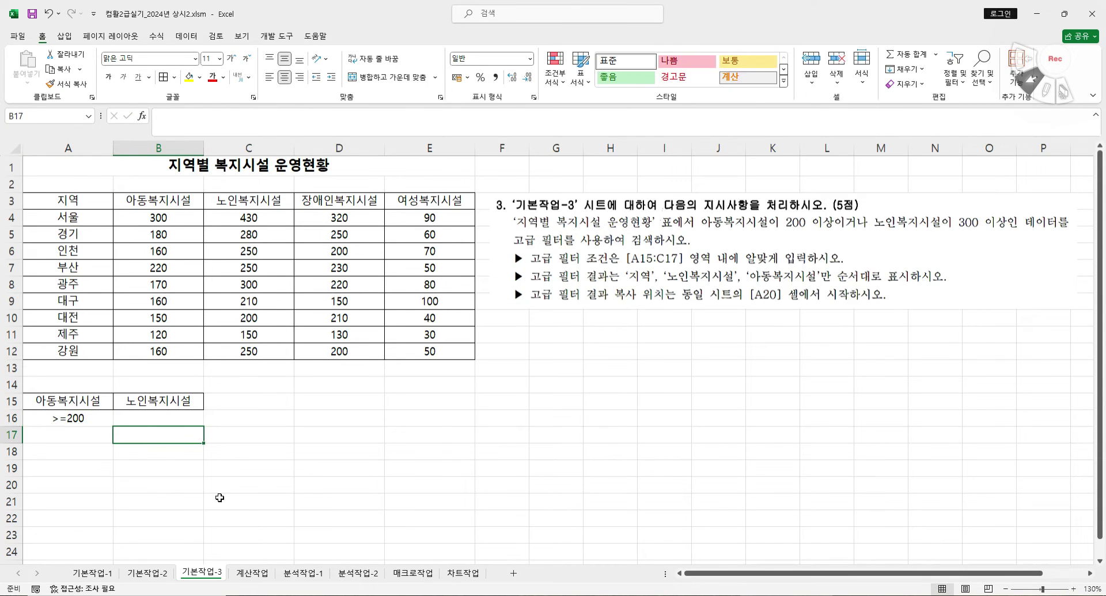
text(>=300)
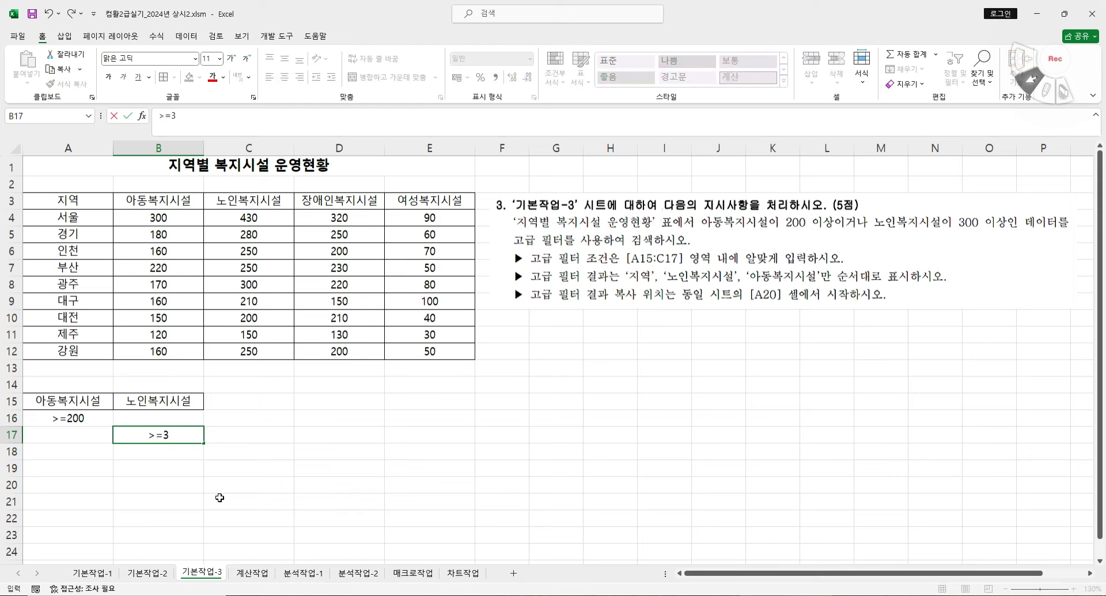
key(Return)
drag(68, 401, 159, 435)
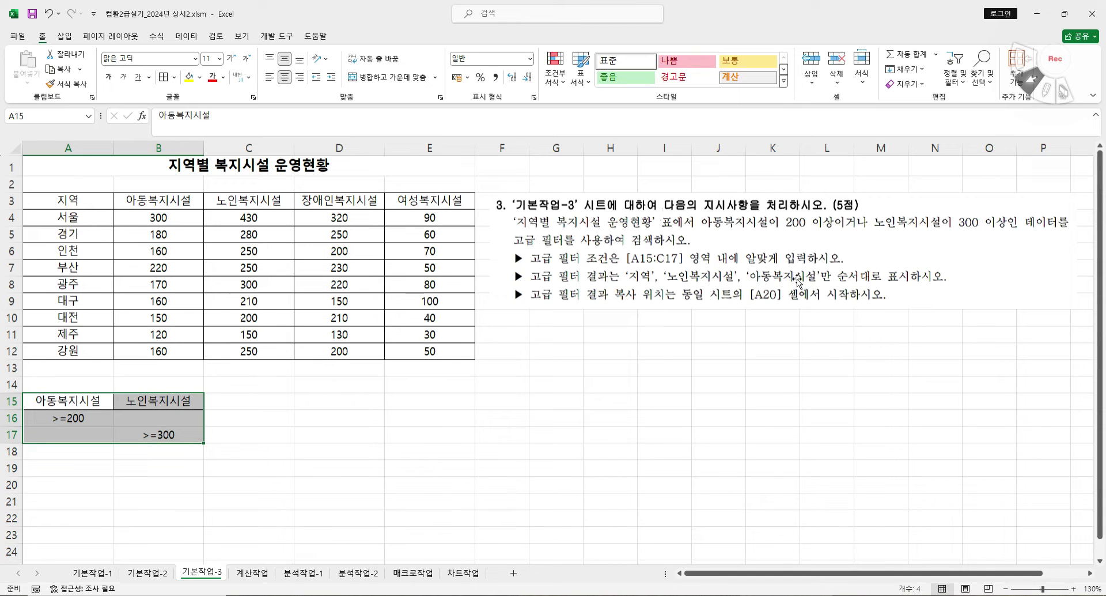
click(52, 483)
click(163, 483)
click(268, 478)
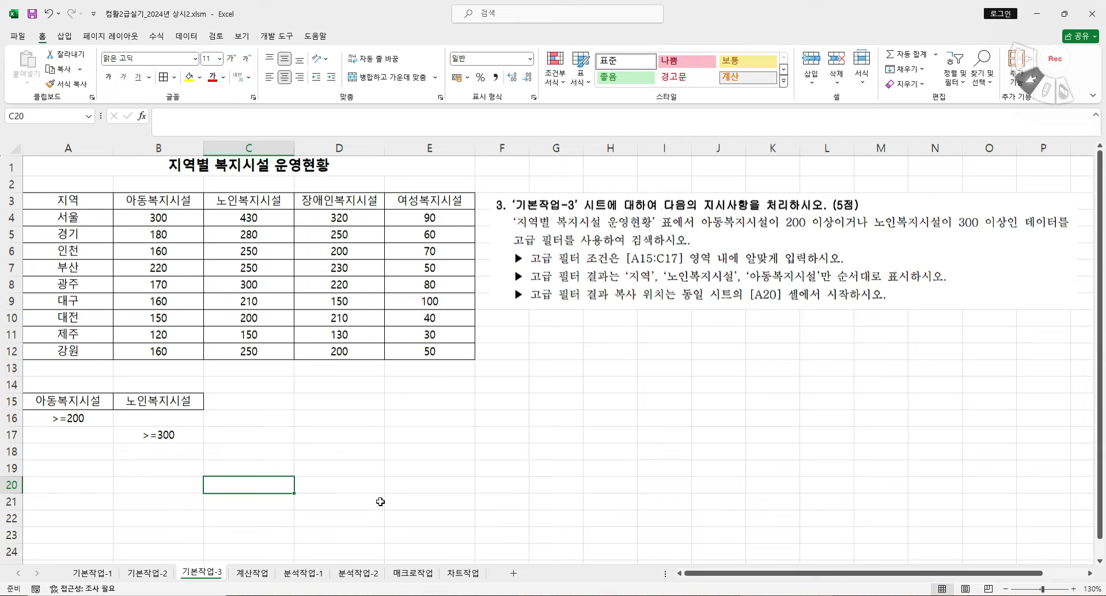
- Run an advanced filter on A3:E12 with criteria range A15:B17, copying the results to another location at A20
drag(72, 194, 414, 351)
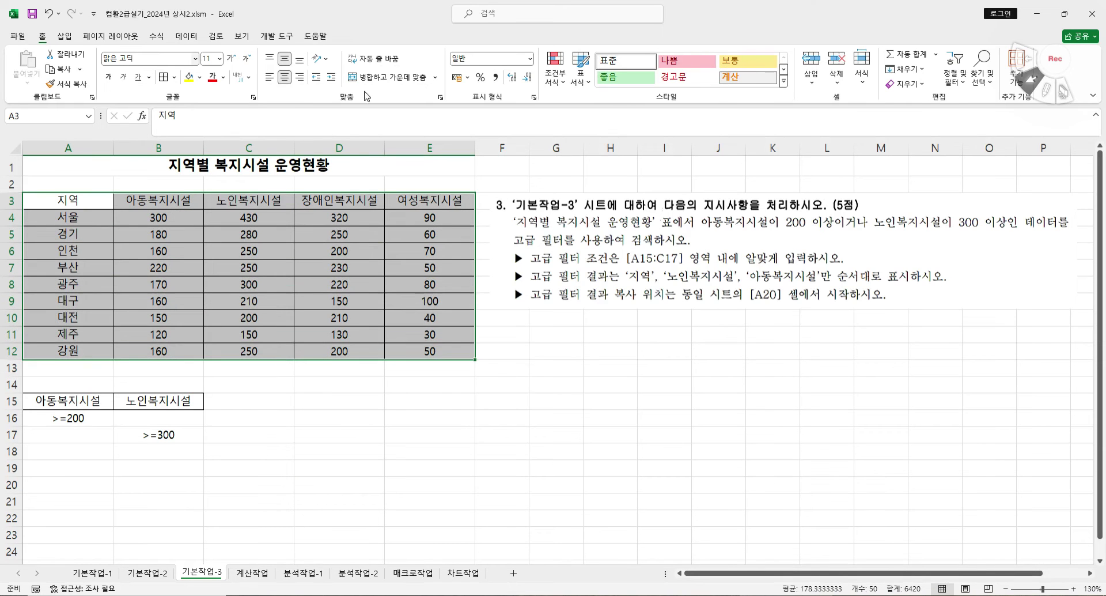
click(191, 37)
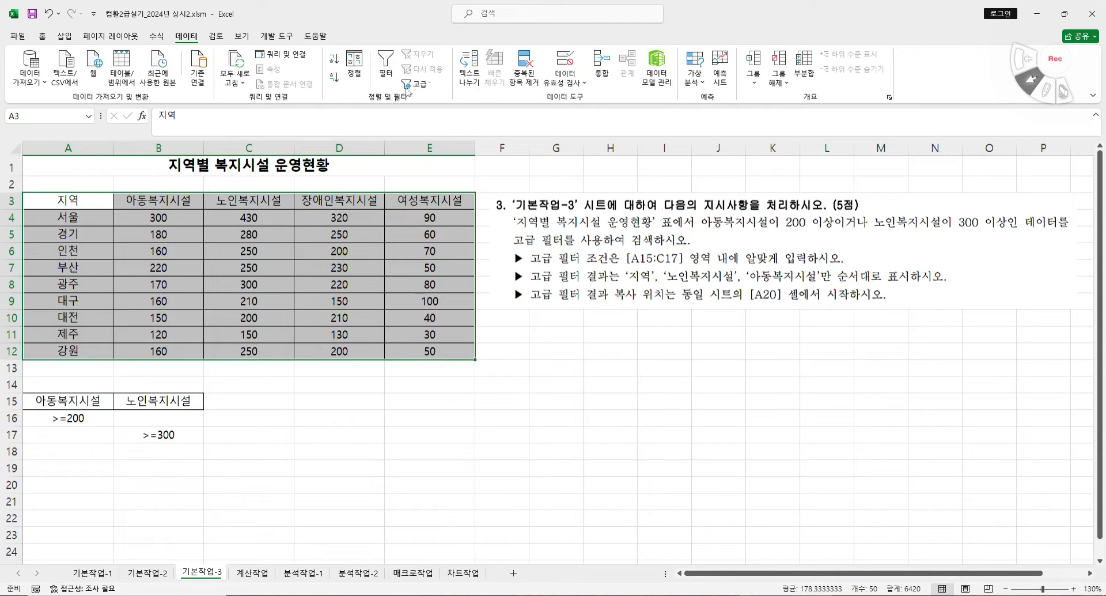
click(416, 84)
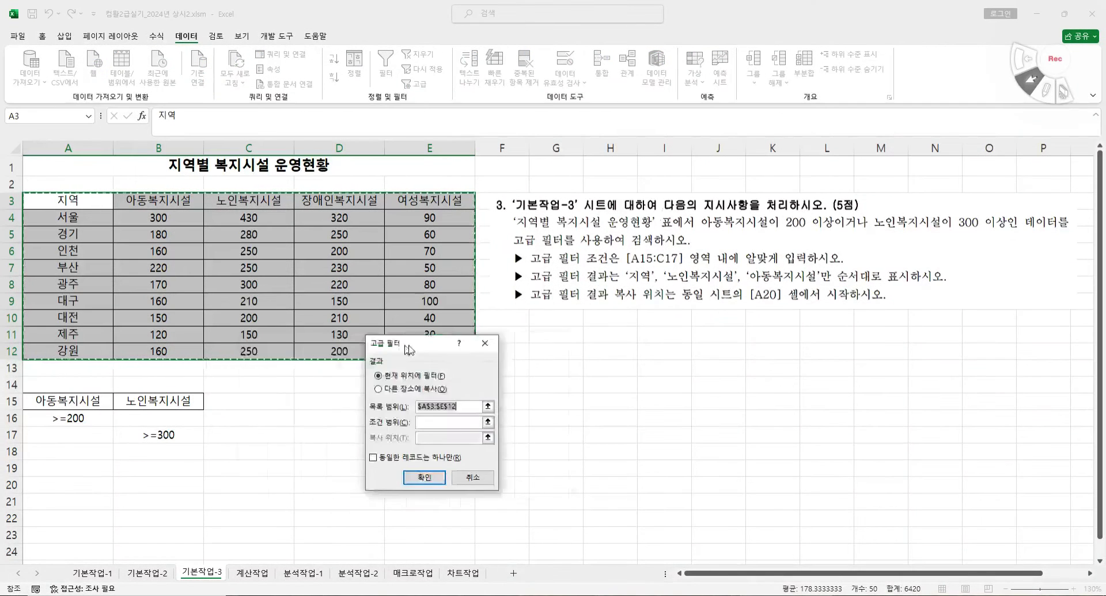
drag(373, 352, 575, 339)
click(541, 380)
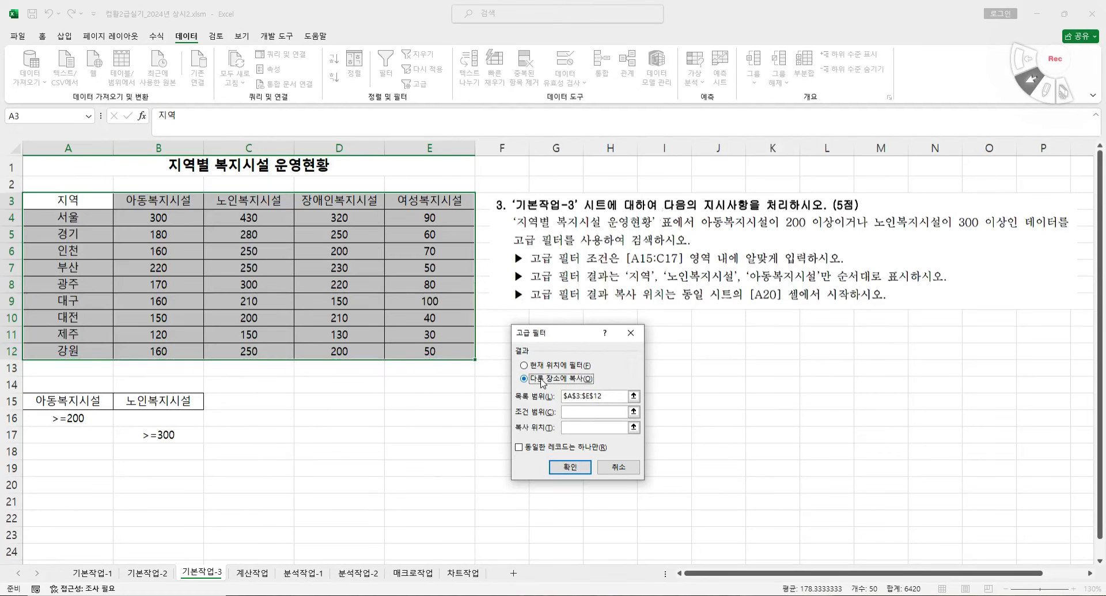
click(594, 412)
click(53, 403)
drag(52, 404, 211, 436)
click(597, 429)
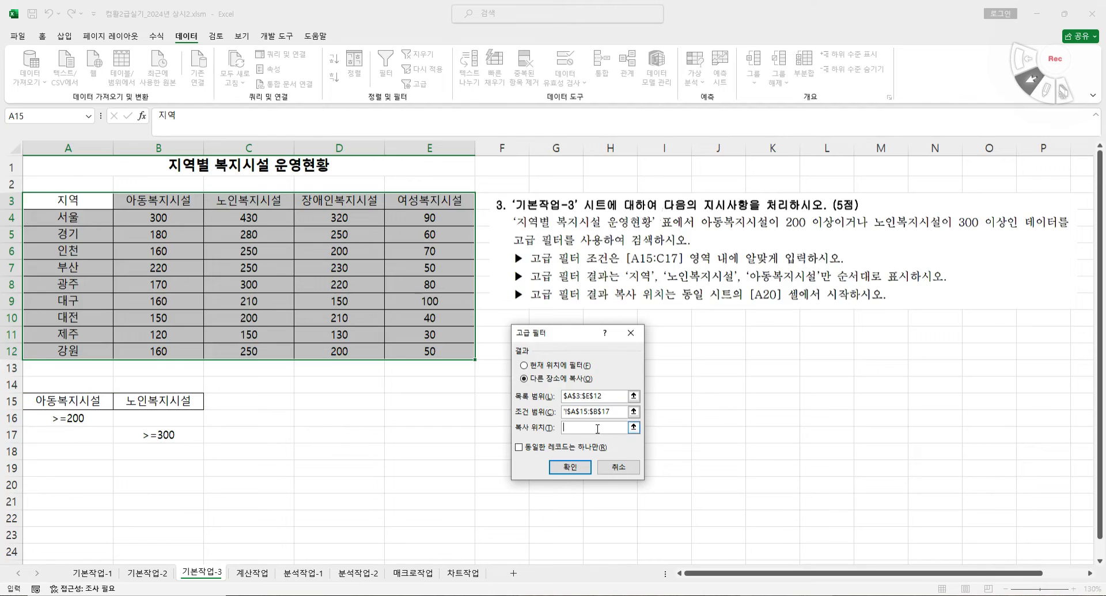
click(71, 491)
click(576, 466)
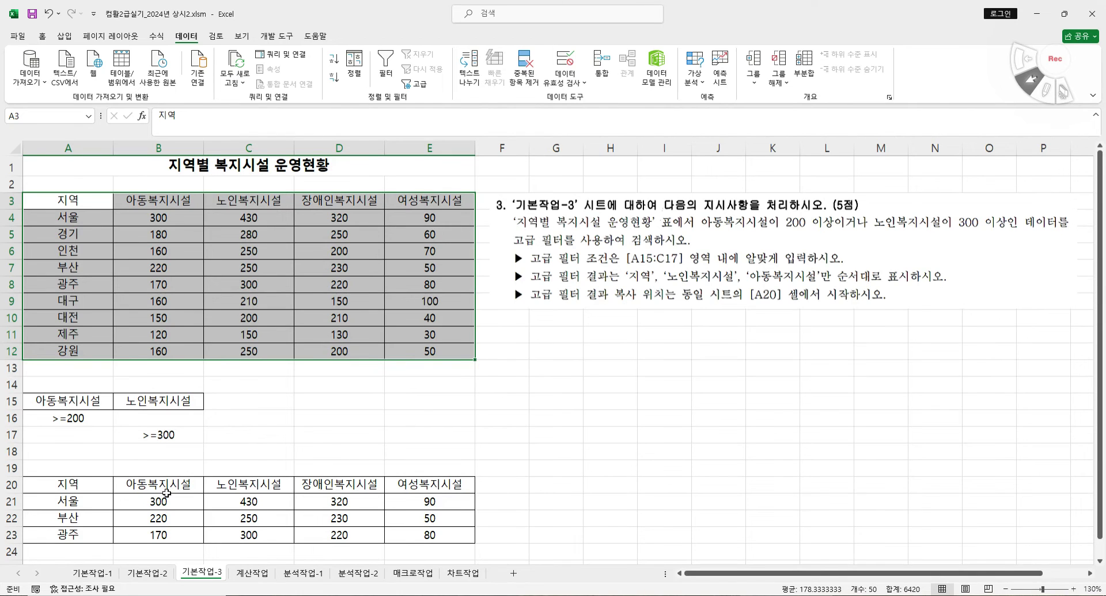
- Delete the 장애인복지시설 and 여성복지시설 cells D20:E23 from the filter results
drag(340, 485, 433, 518)
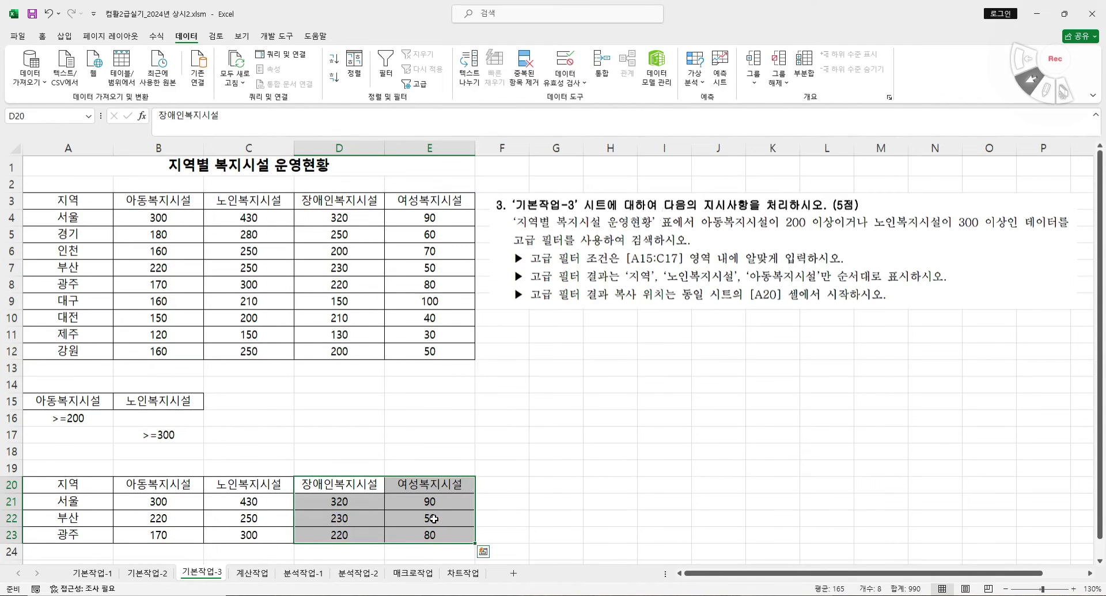
right_click(434, 518)
click(469, 291)
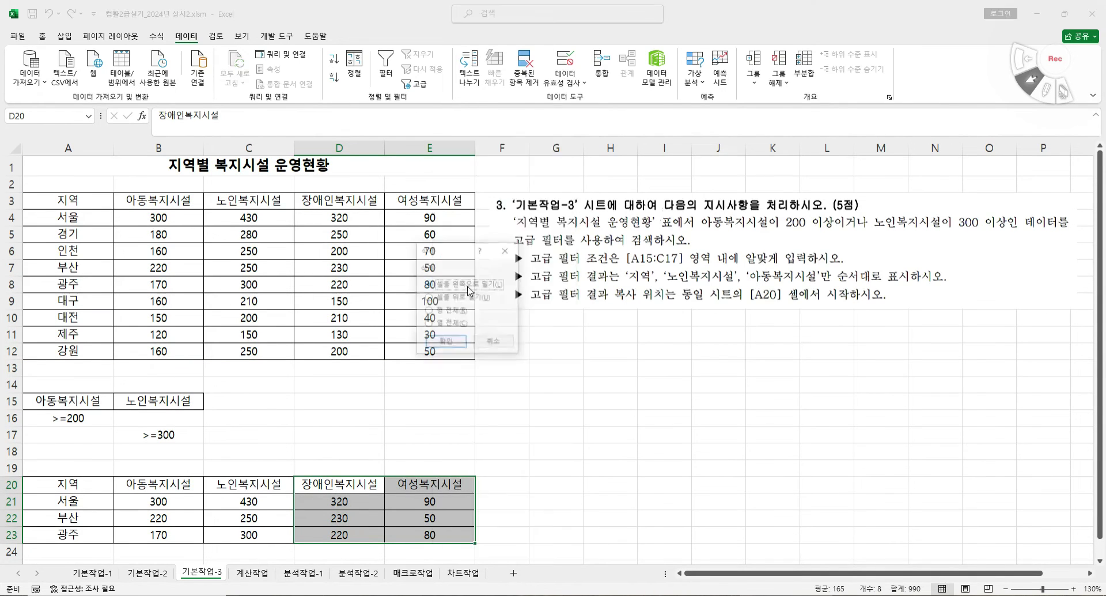
click(446, 345)
click(437, 437)
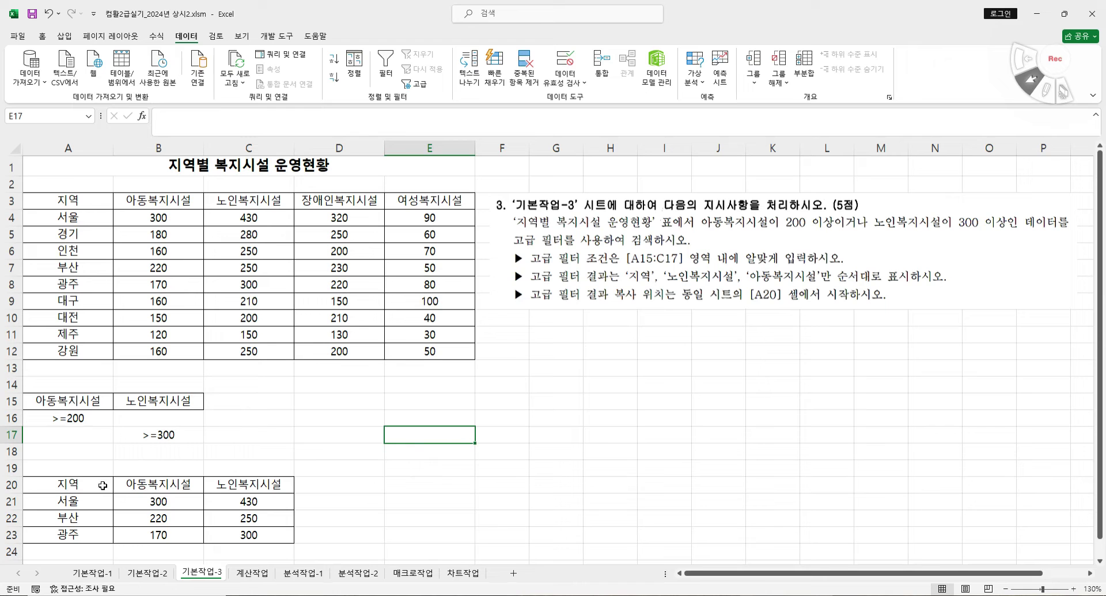
- Move the 노인복지시설 results in C20:C23 ahead of 아동복지시설, inserting them at B20:B23
drag(247, 486, 243, 535)
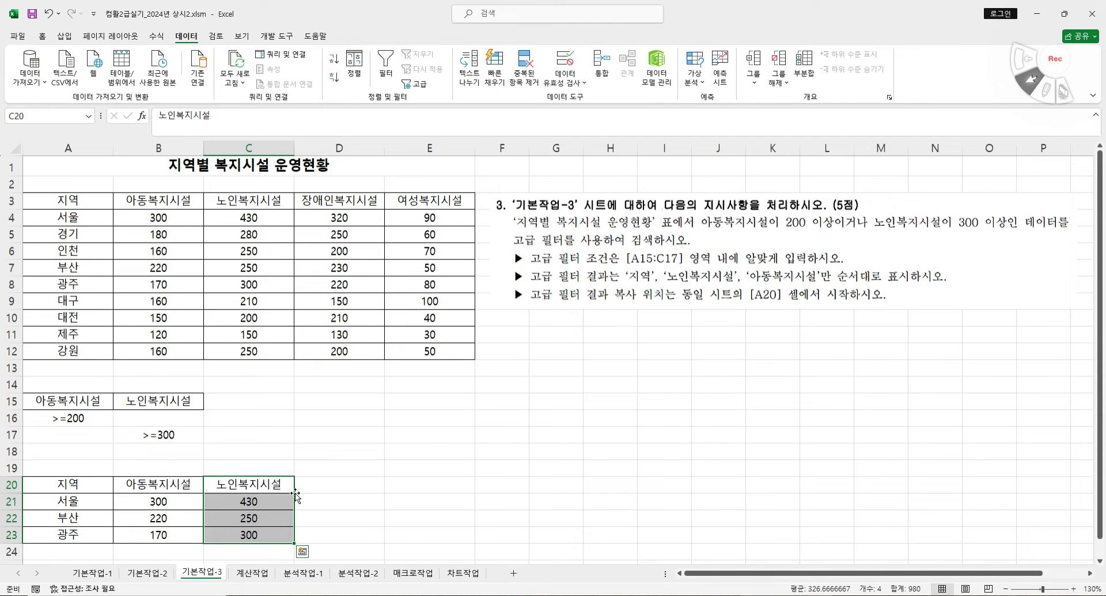
drag(295, 494, 119, 488)
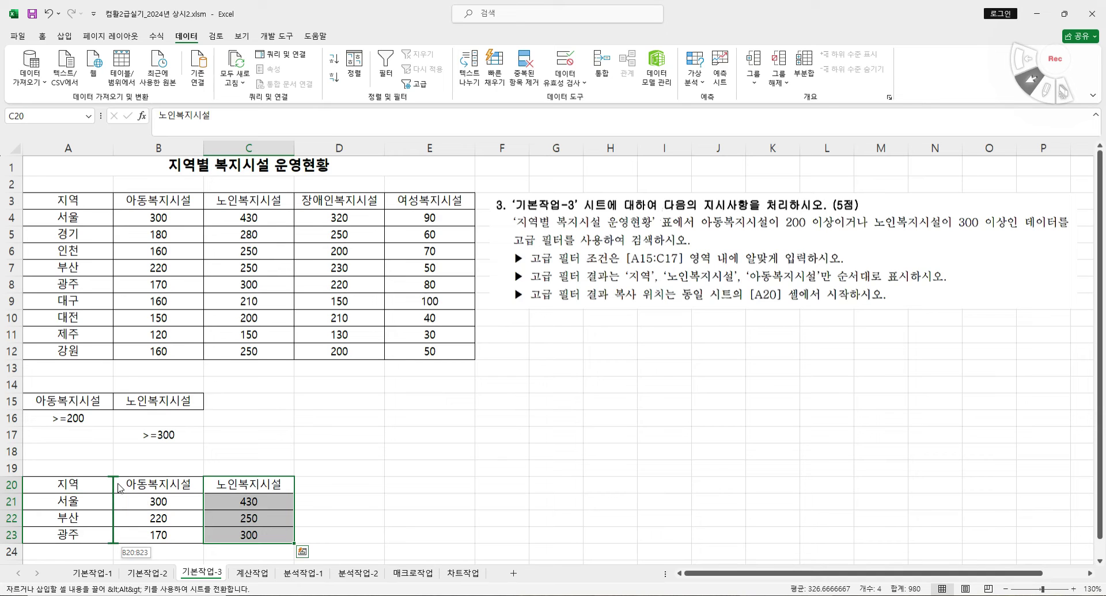
drag(119, 488, 119, 488)
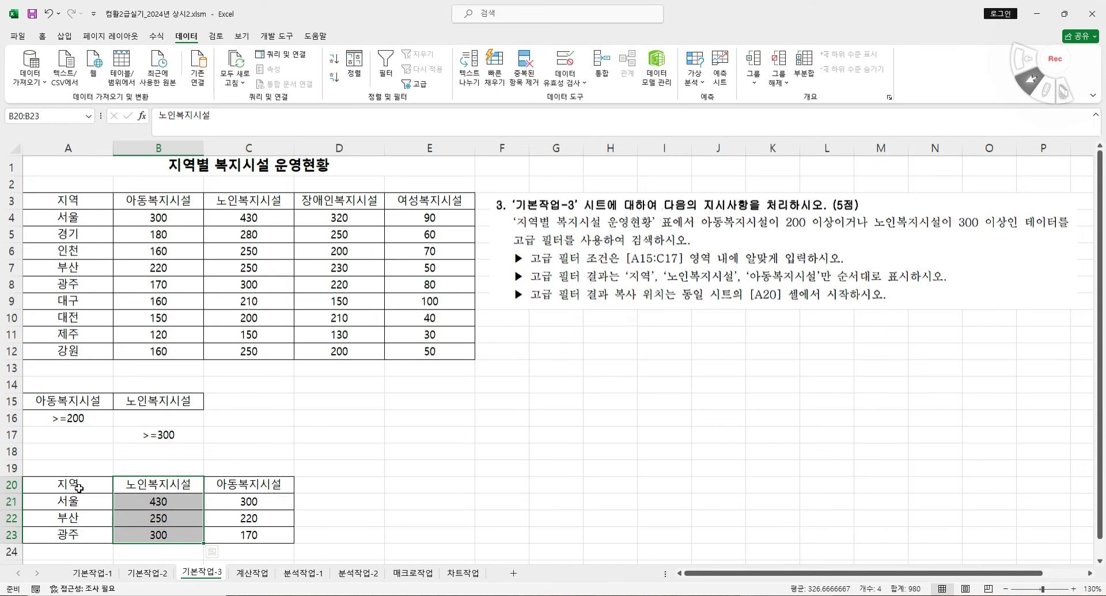
click(344, 486)
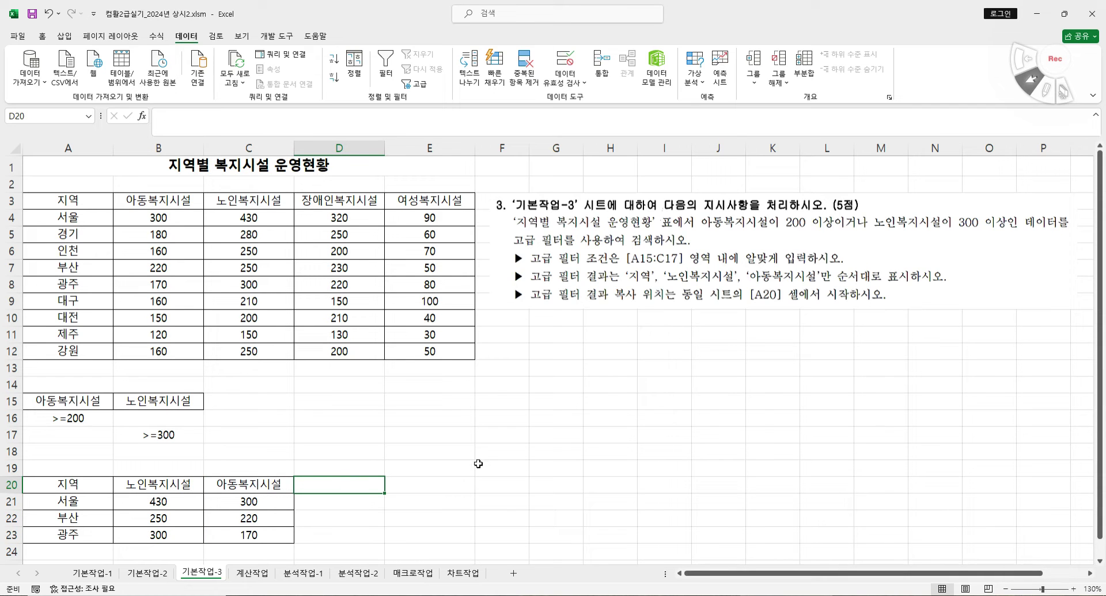
click(459, 486)
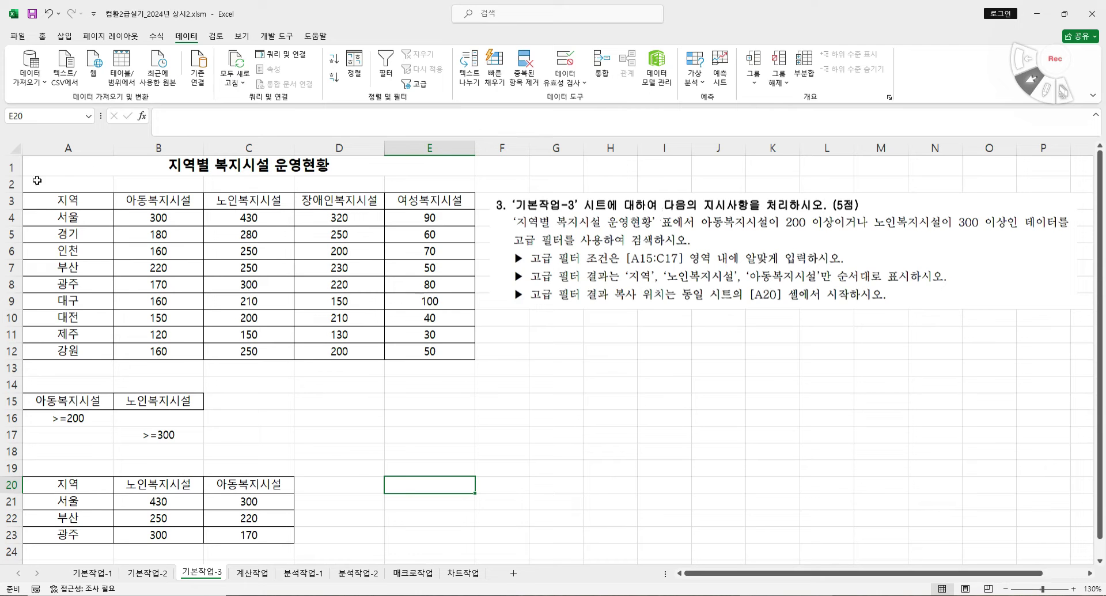
- Copy the table headers 지역, 노인복지시설 and 아동복지시설 in that order to E20, F20 and G20
click(61, 200)
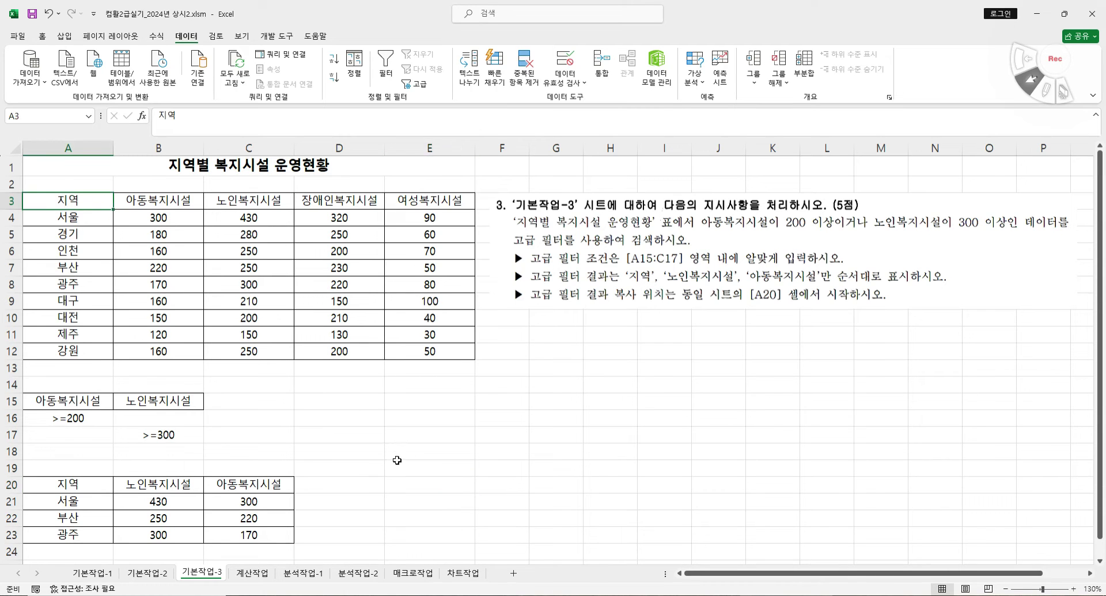
key(ctrl+c)
click(429, 484)
key(ctrl+v)
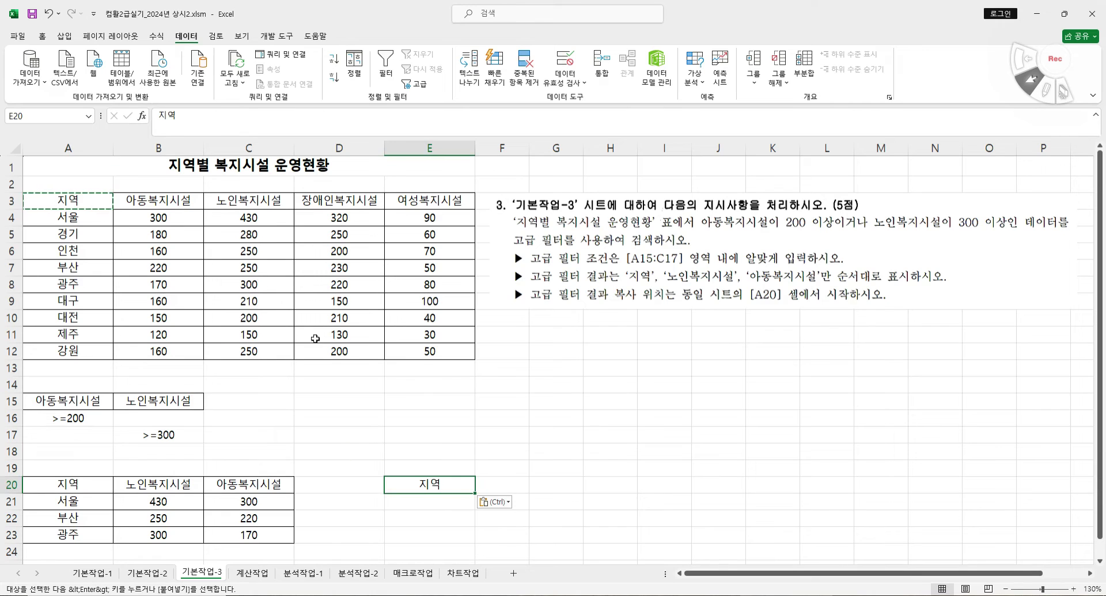
click(264, 202)
key(ctrl+c)
click(500, 478)
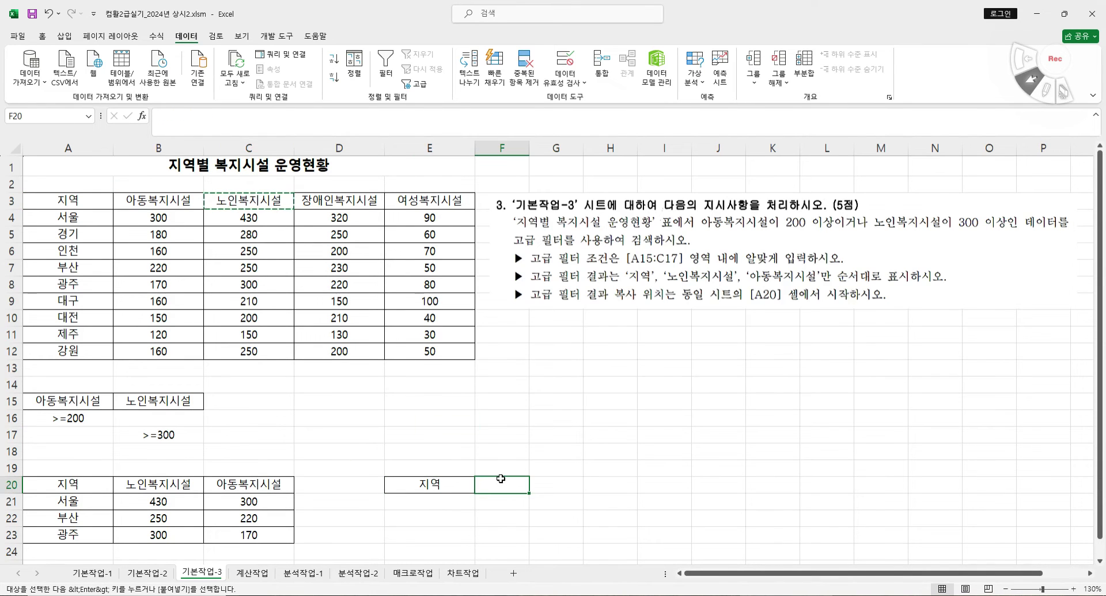
key(ctrl+v)
click(199, 207)
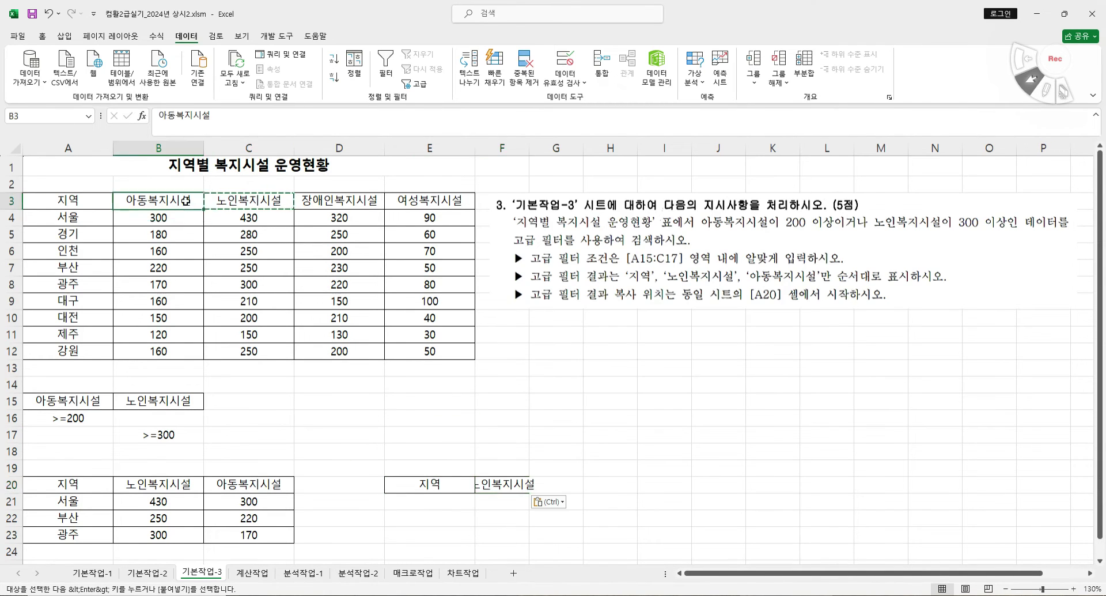
key(ctrl+c)
click(554, 483)
key(ctrl+v)
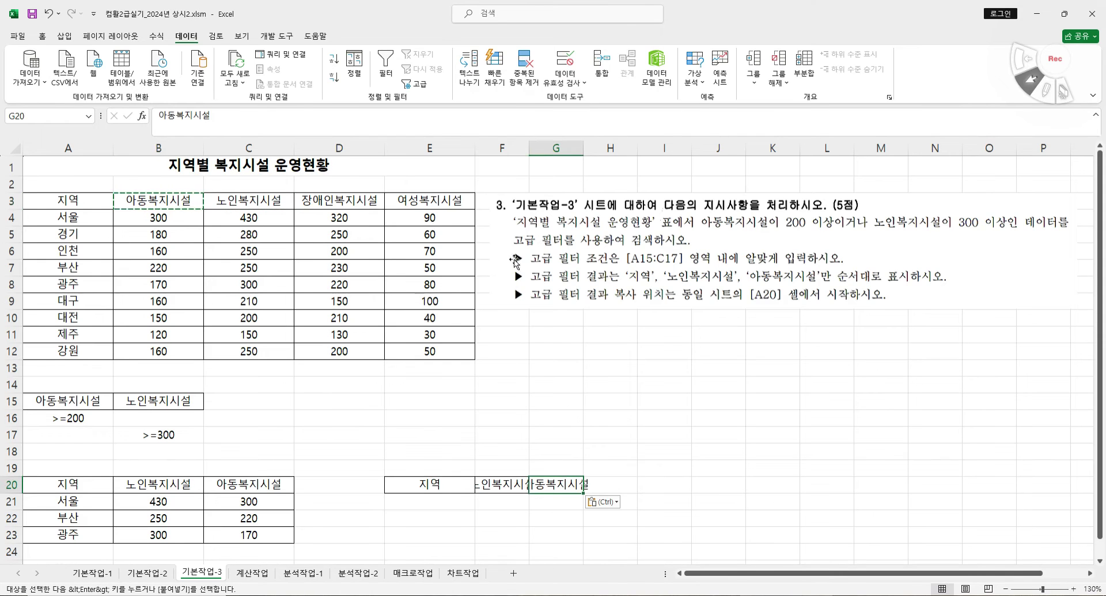
- Widen columns F and G so the copied headers in E20:G20 fit fully
double_click(526, 151)
drag(612, 149, 631, 148)
click(715, 486)
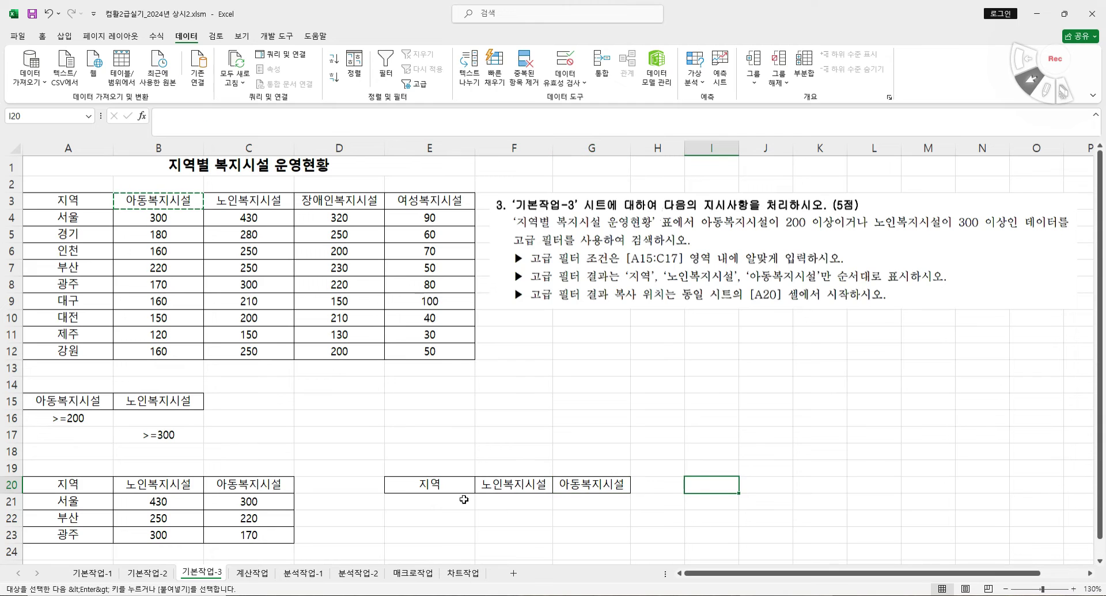
drag(448, 483, 599, 485)
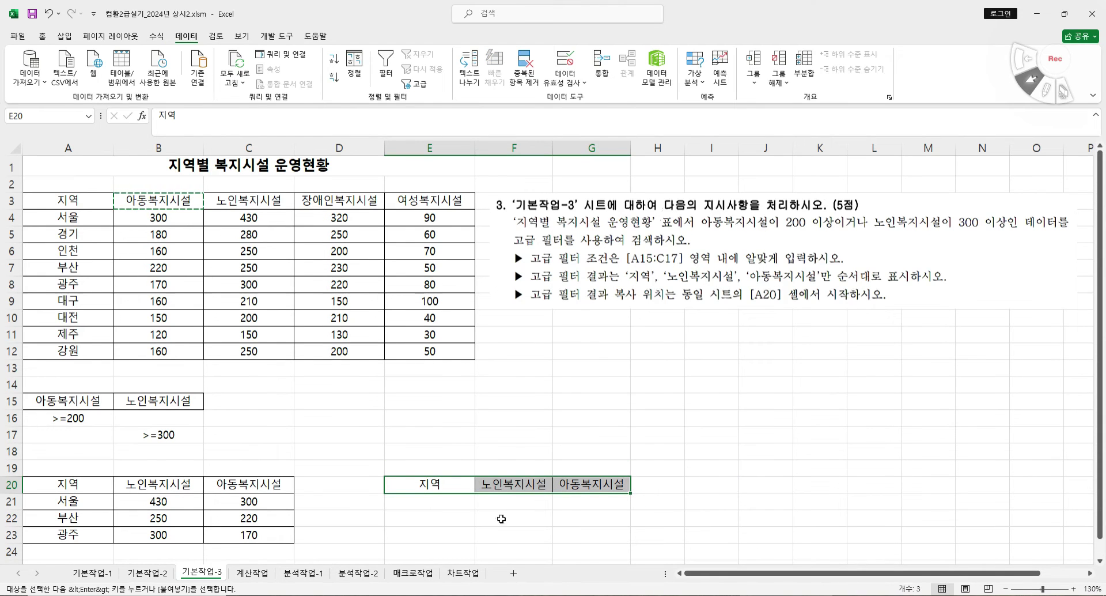
click(599, 518)
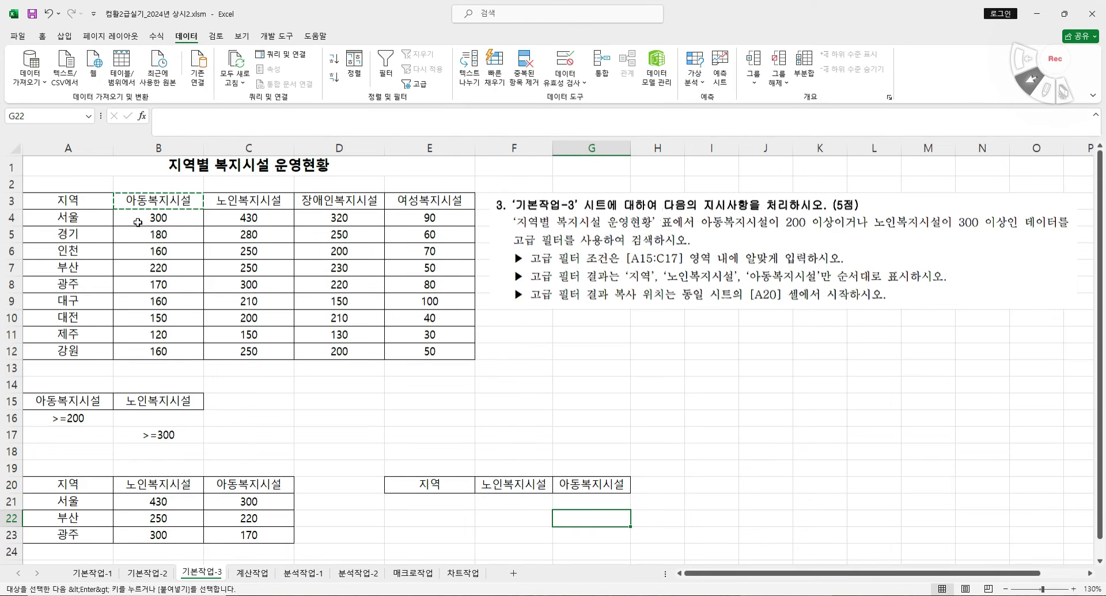
- Run an advanced filter on A3:E12 with criteria A15:B17, copying only the matching columns to the headers in E20:G20
drag(67, 200, 439, 346)
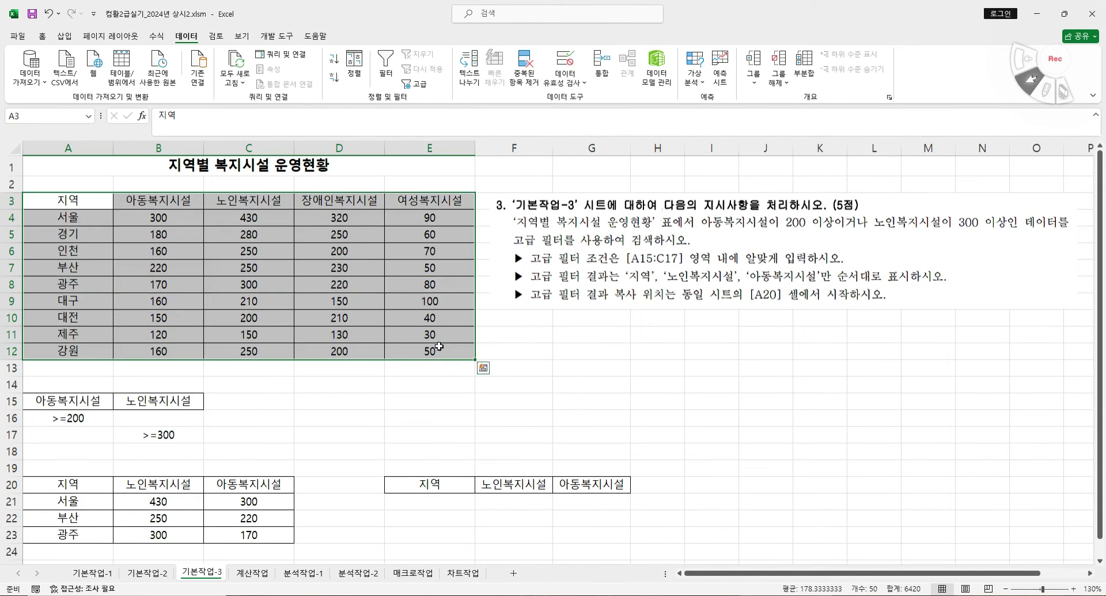
click(417, 85)
drag(593, 318, 700, 257)
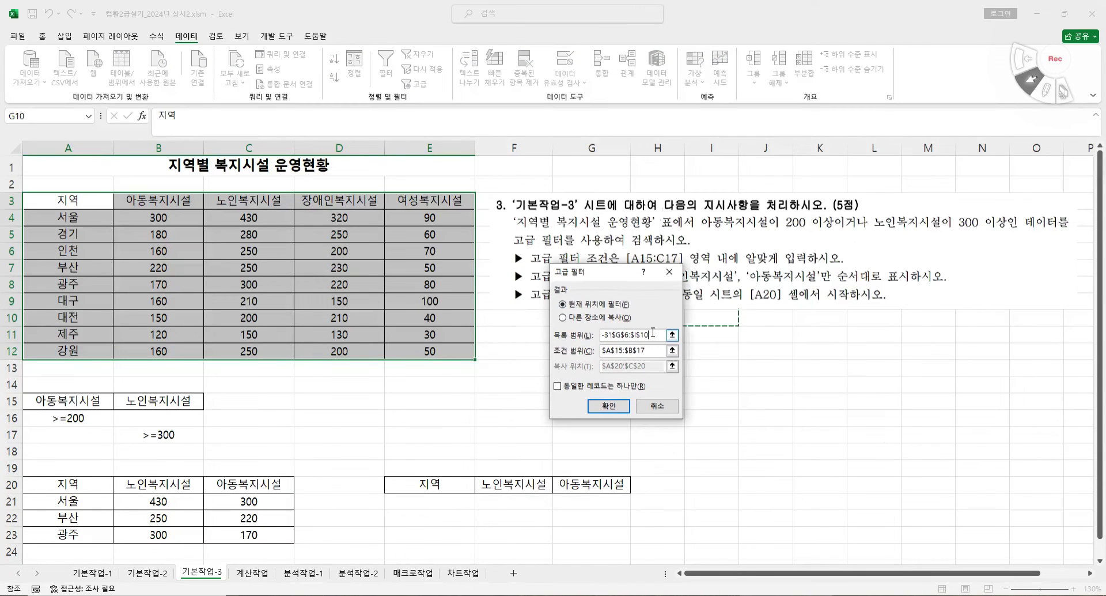
drag(37, 212, 435, 344)
click(599, 317)
click(628, 346)
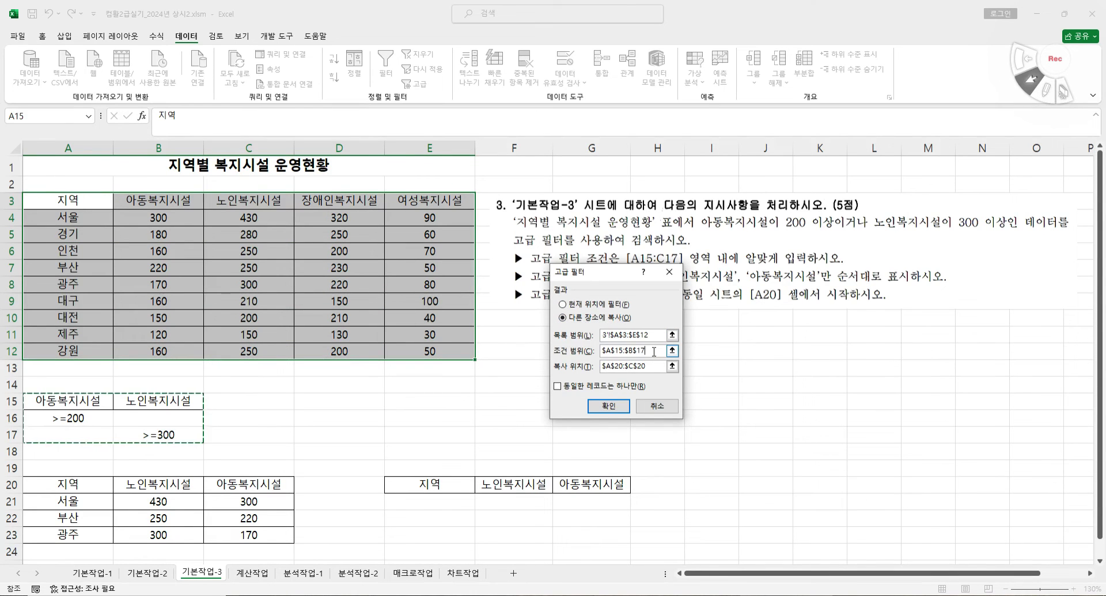
drag(646, 366, 601, 367)
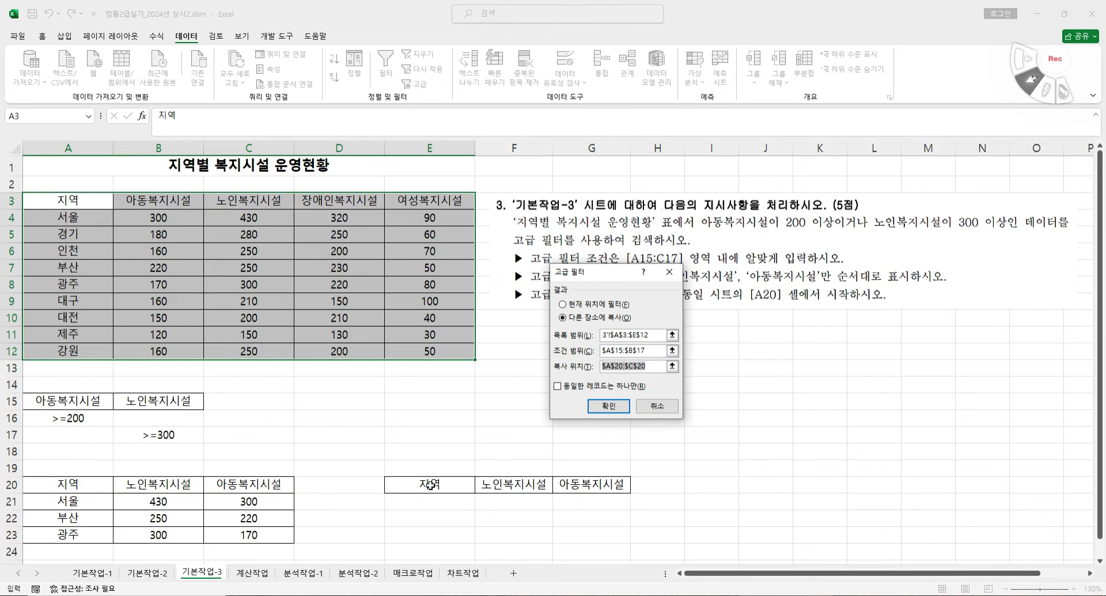
drag(427, 488, 585, 493)
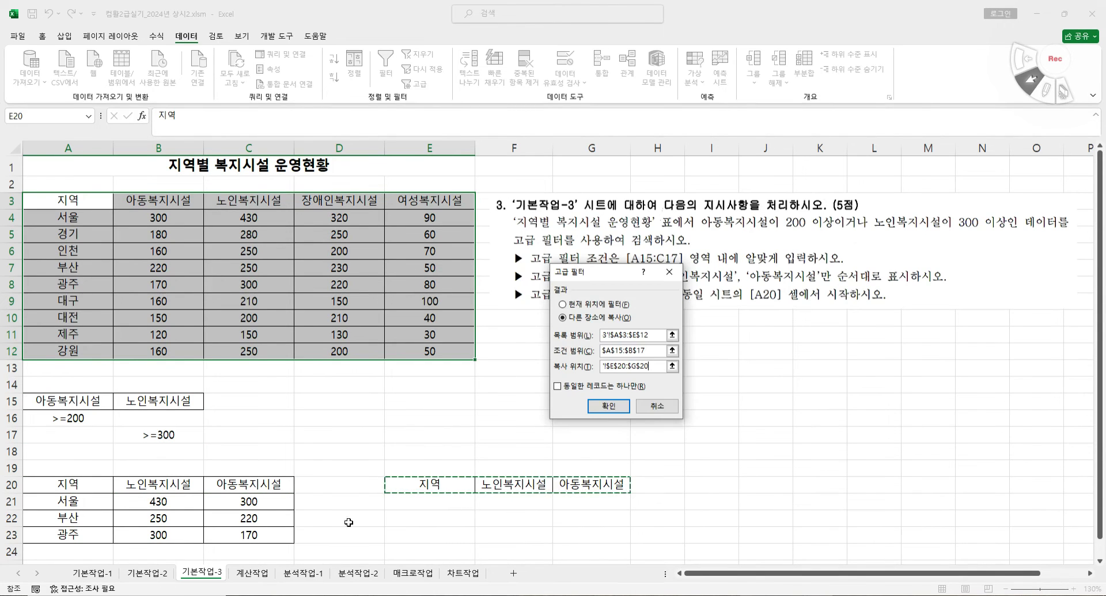
click(614, 402)
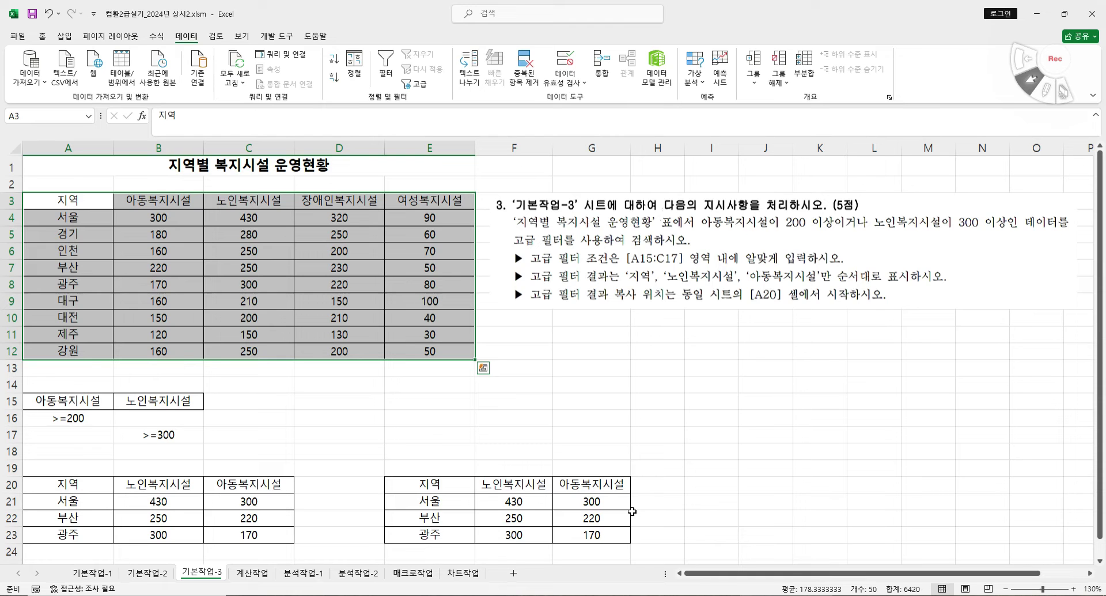
click(590, 436)
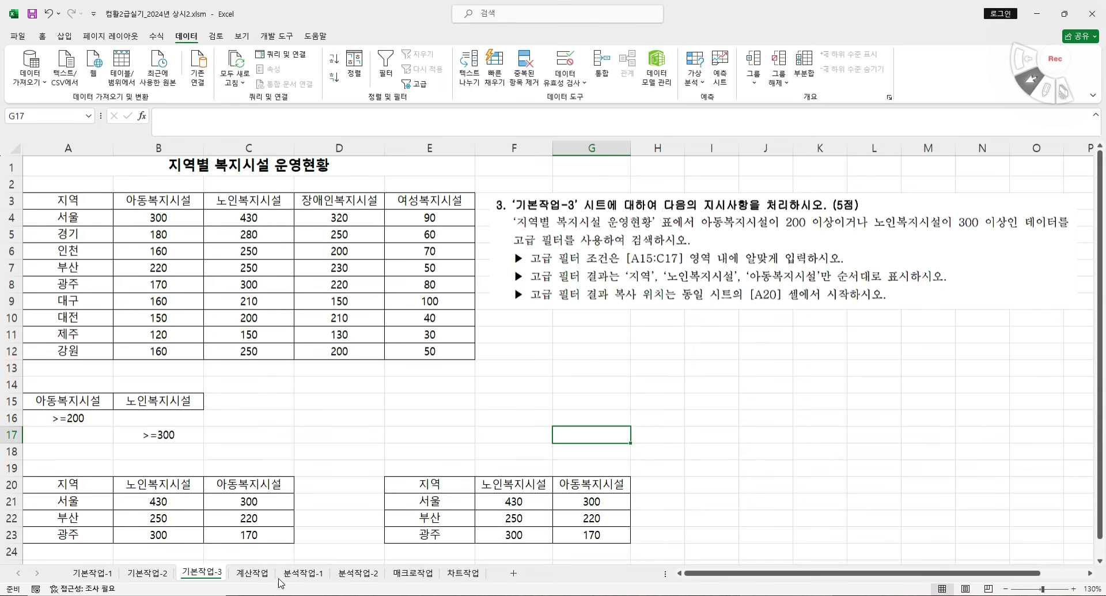
- Switch to the 분석작업-1 sheet and enlarge its view to 120%
click(304, 572)
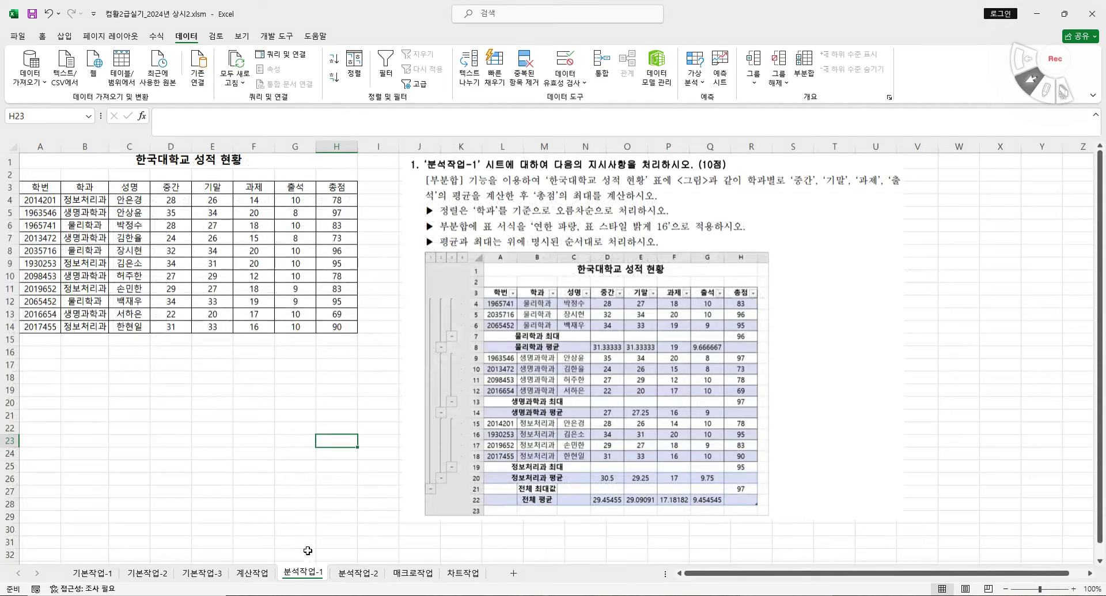
click(1073, 588)
click(1073, 589)
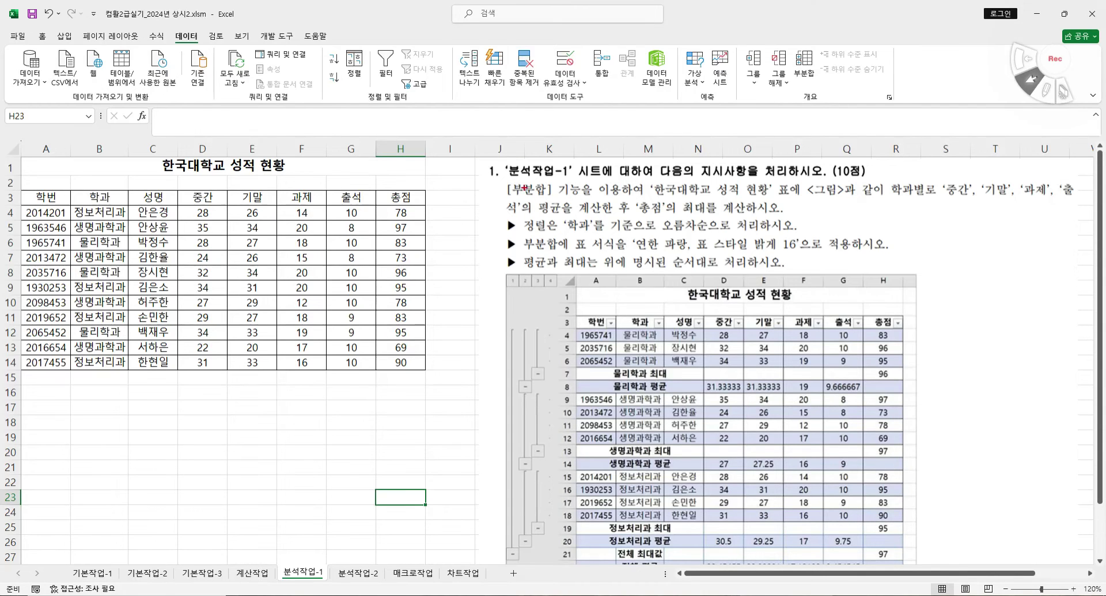
mouse_move(559, 192)
mouse_down()
mouse_move(499, 196)
mouse_move(540, 174)
mouse_up()
drag(528, 229, 484, 208)
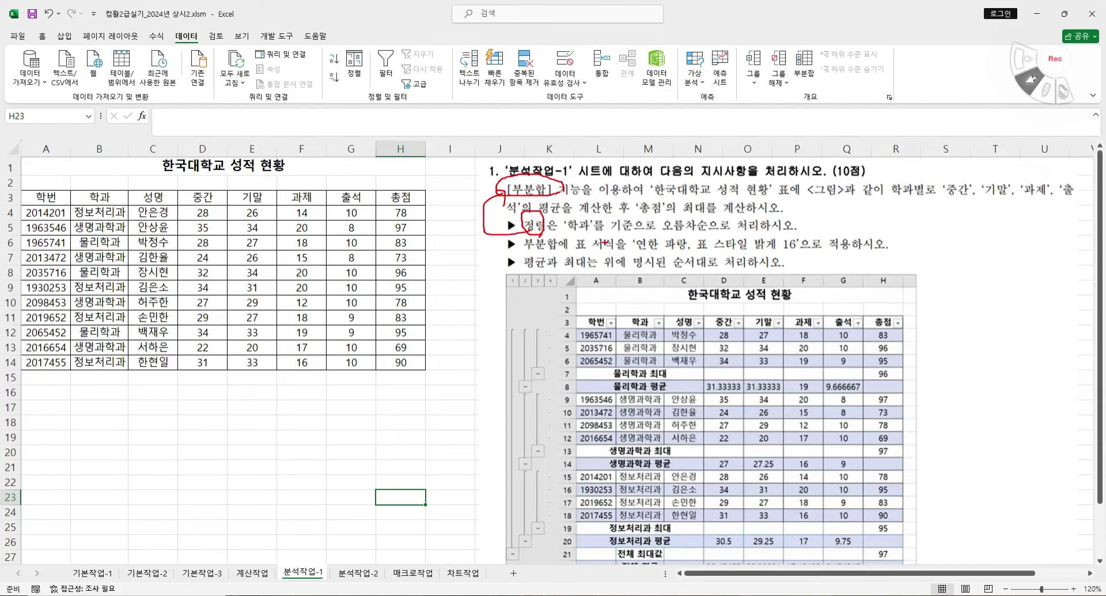
drag(563, 236, 714, 228)
drag(577, 230, 464, 286)
drag(448, 327, 496, 328)
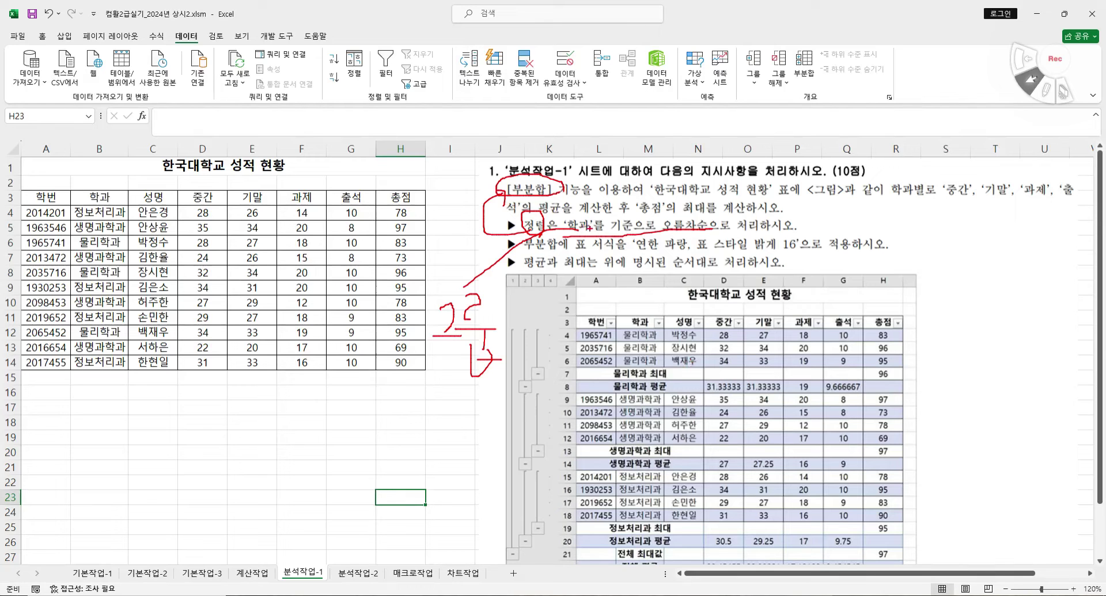
key(Escape)
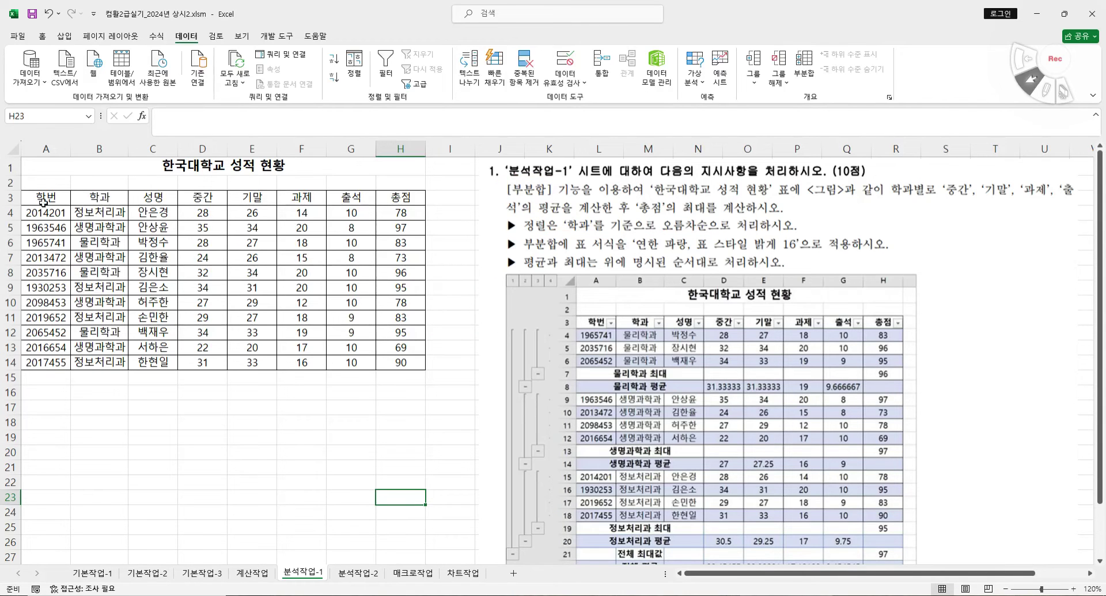
- Sort the grade table A3:H14 by 학과 in ascending order, based on cell values
drag(43, 198, 397, 363)
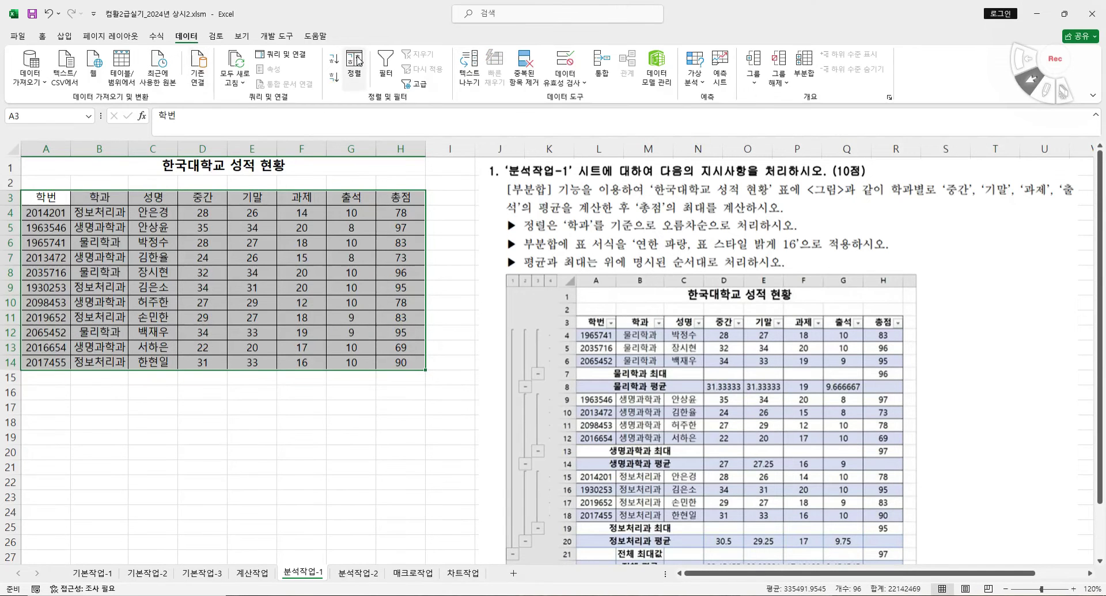
click(357, 61)
drag(499, 270, 202, 271)
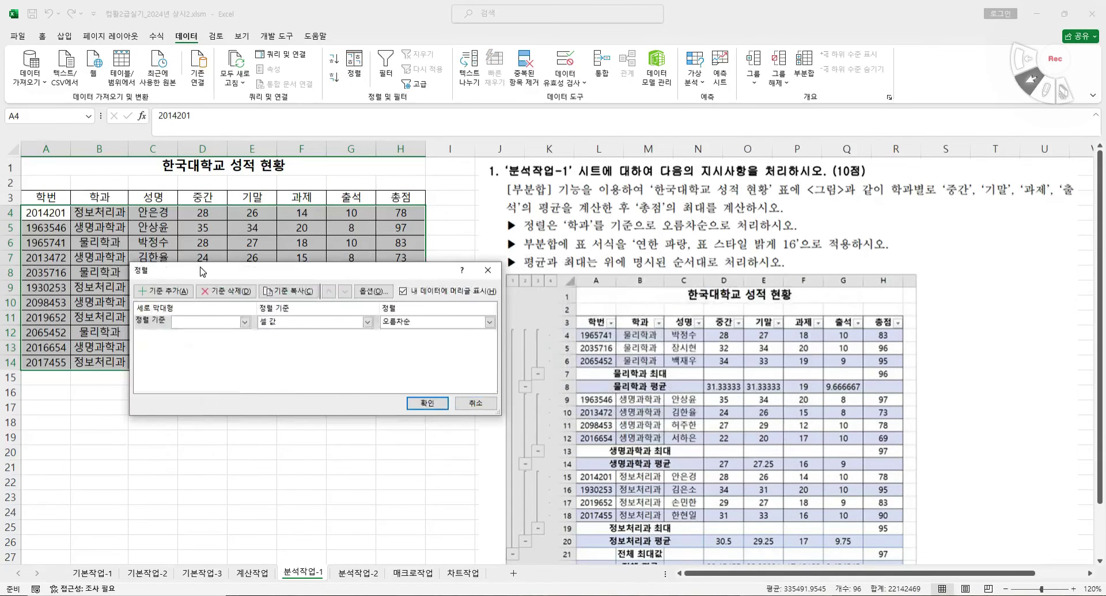
click(244, 322)
click(210, 351)
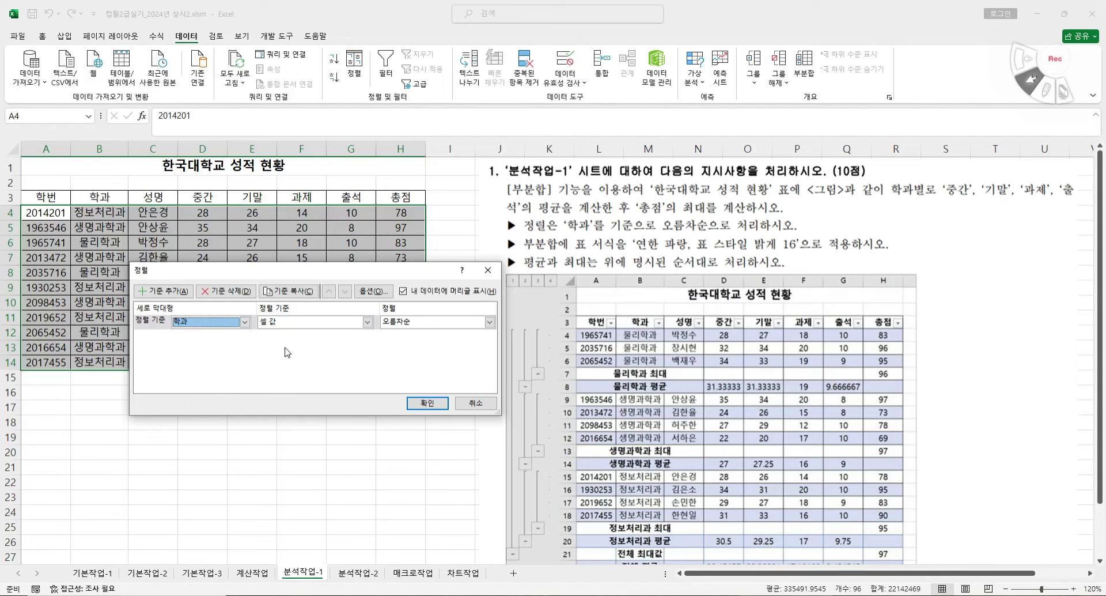
click(419, 325)
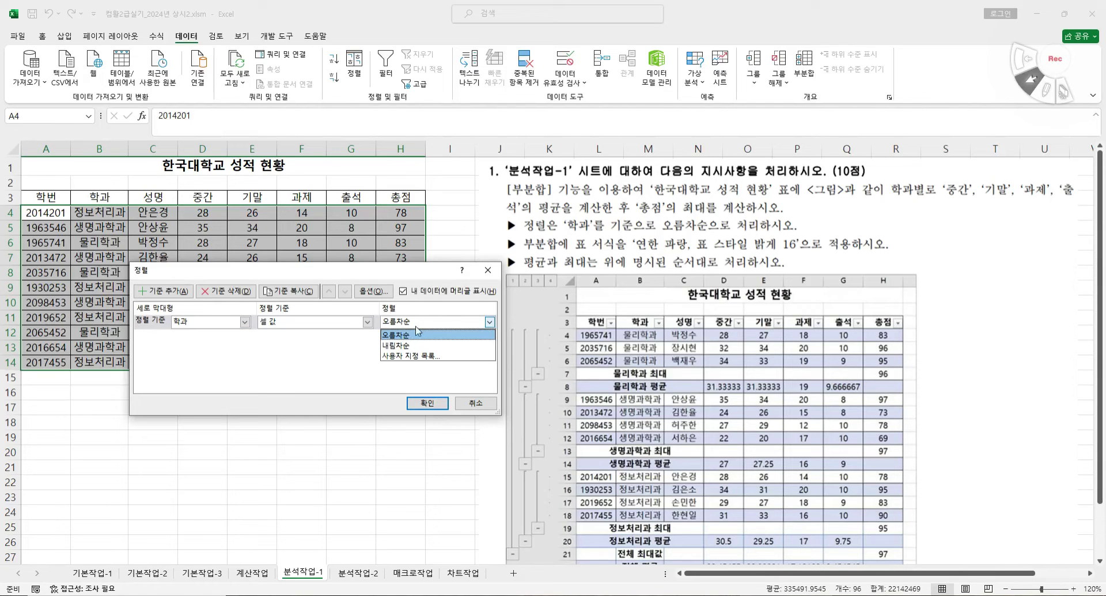
click(416, 335)
click(427, 402)
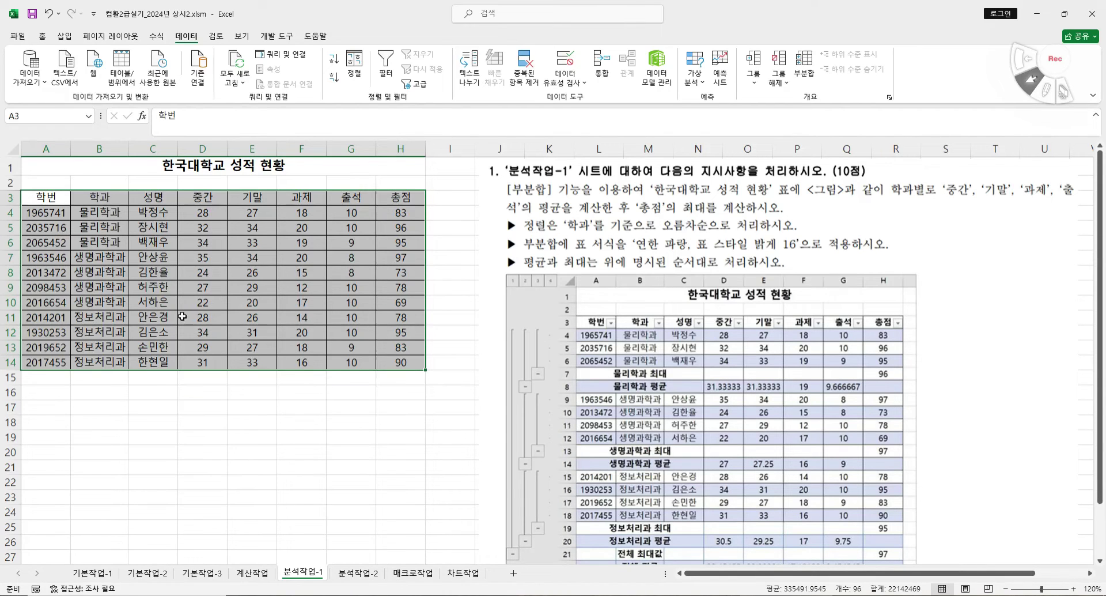
- Add subtotals grouped by 학과 that calculate the average (평균) of 중간, 기말, 과제 and 출석 only
click(804, 64)
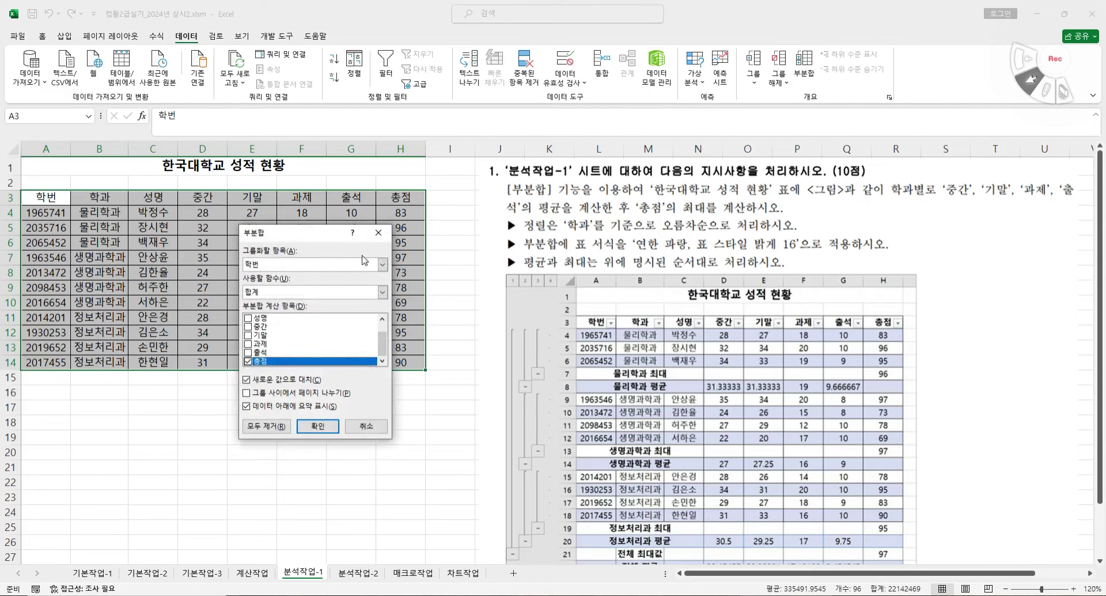
drag(309, 234, 398, 230)
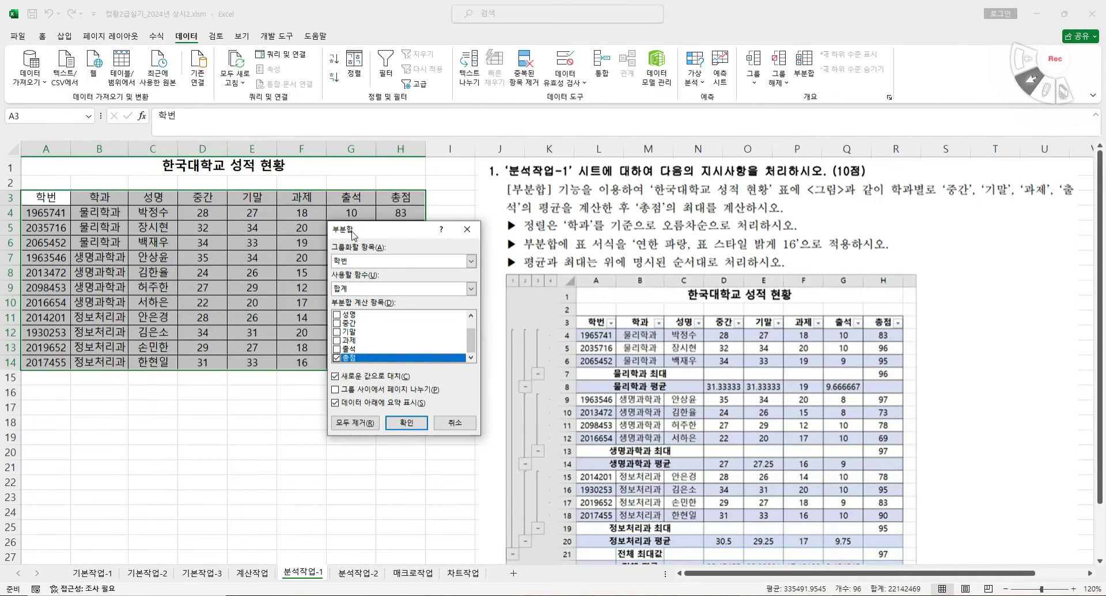
click(375, 263)
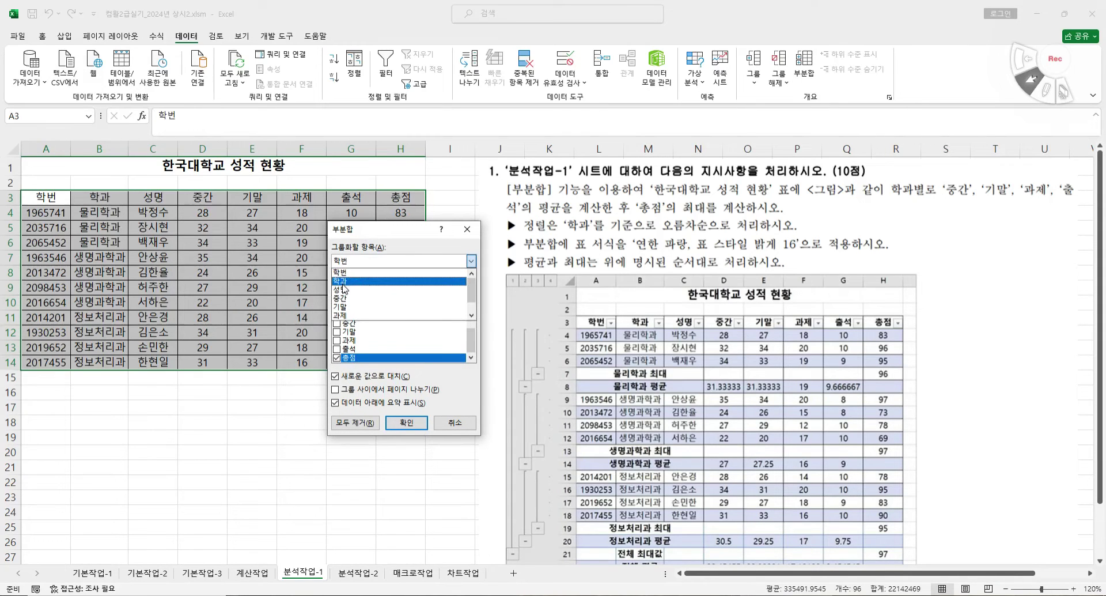
click(353, 280)
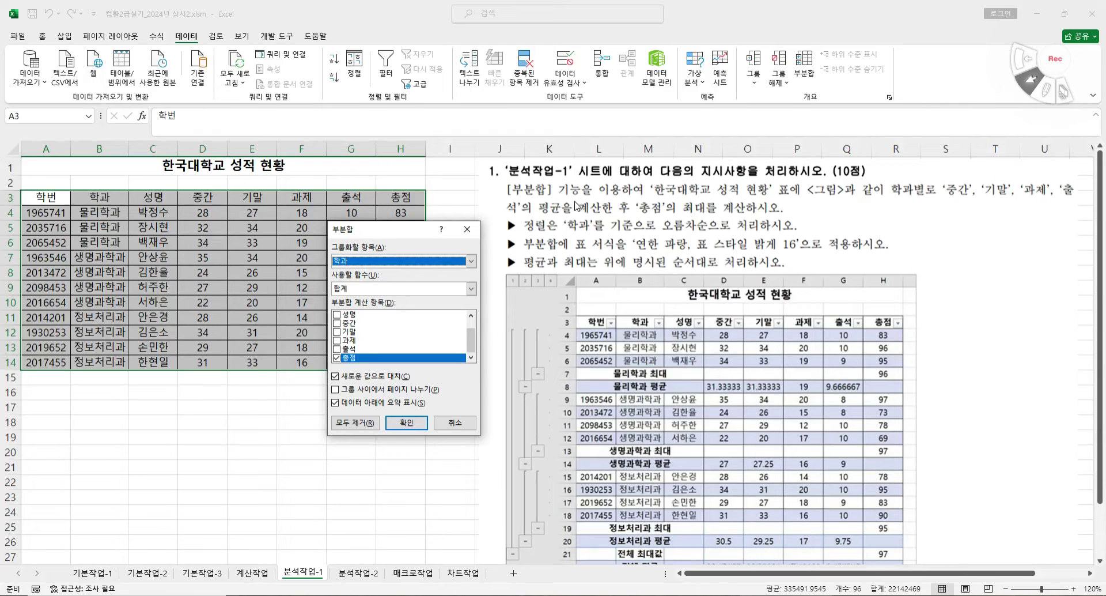
click(471, 288)
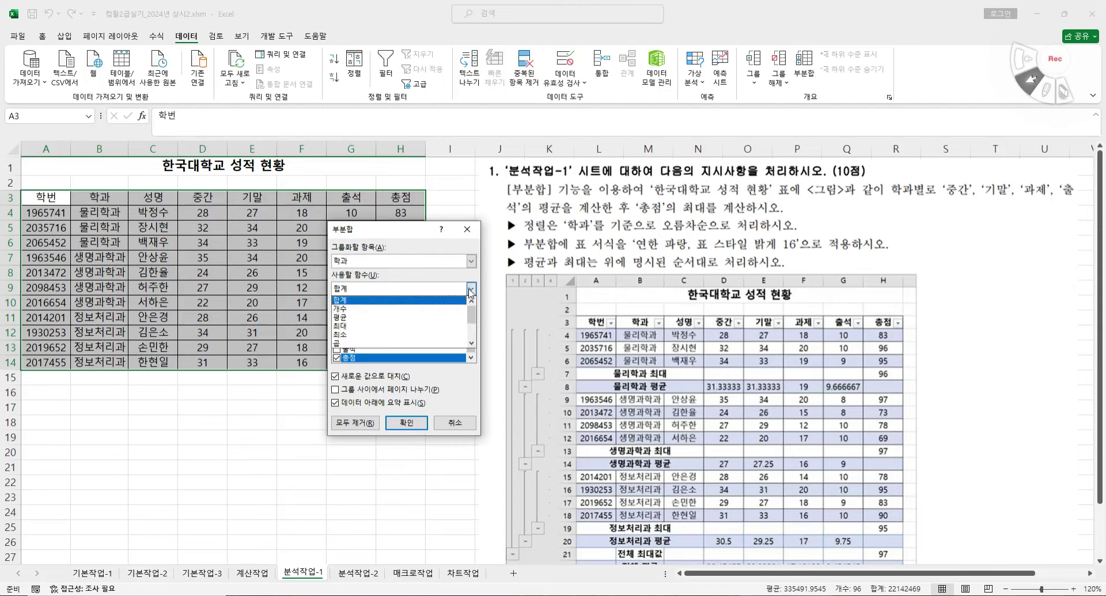
click(373, 317)
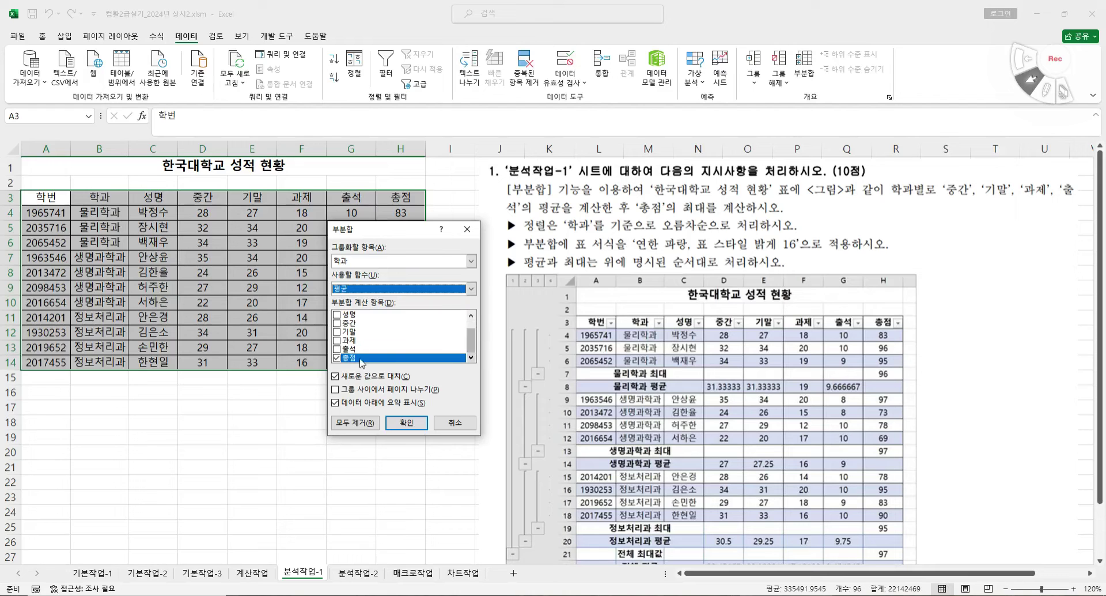
click(342, 358)
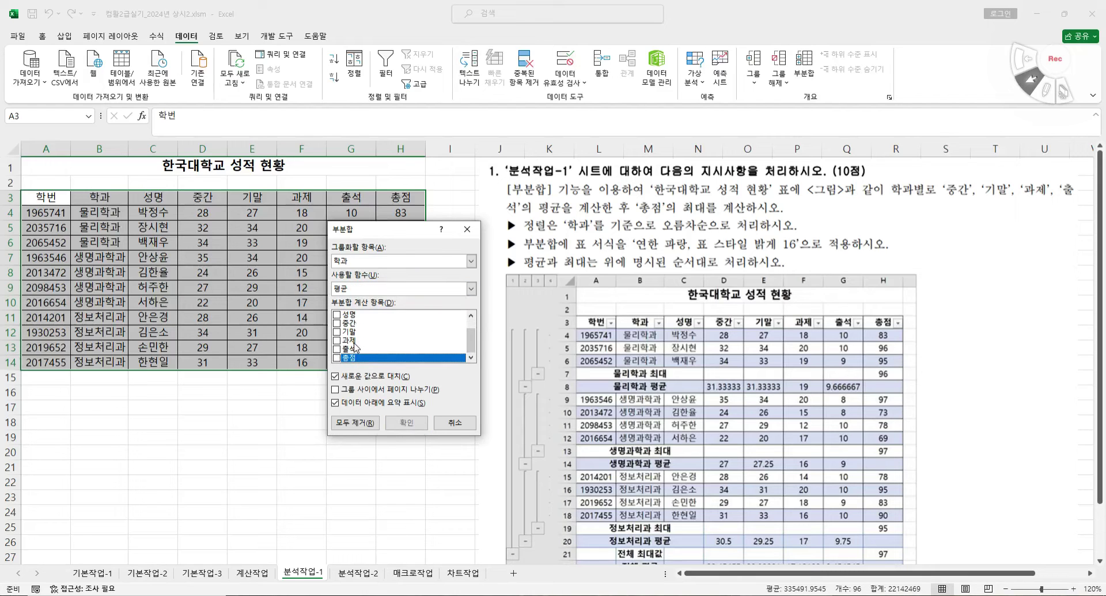
click(336, 323)
click(337, 331)
click(336, 341)
click(337, 349)
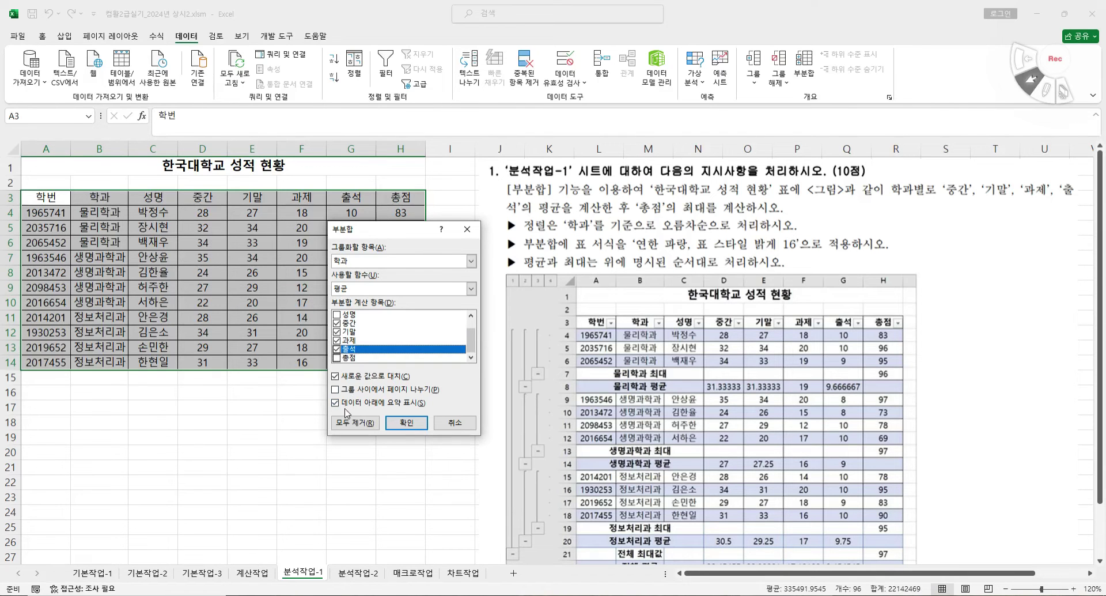
click(412, 425)
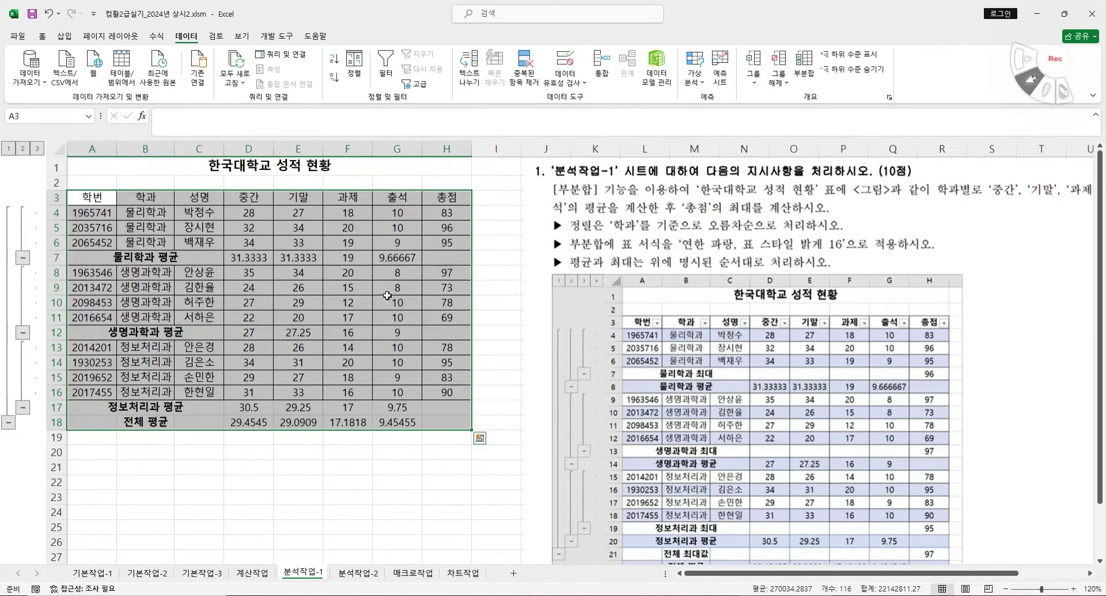
- Add a second subtotal by 학과 with the maximum (최대) of 총점 only, without replacing the existing subtotals
click(804, 66)
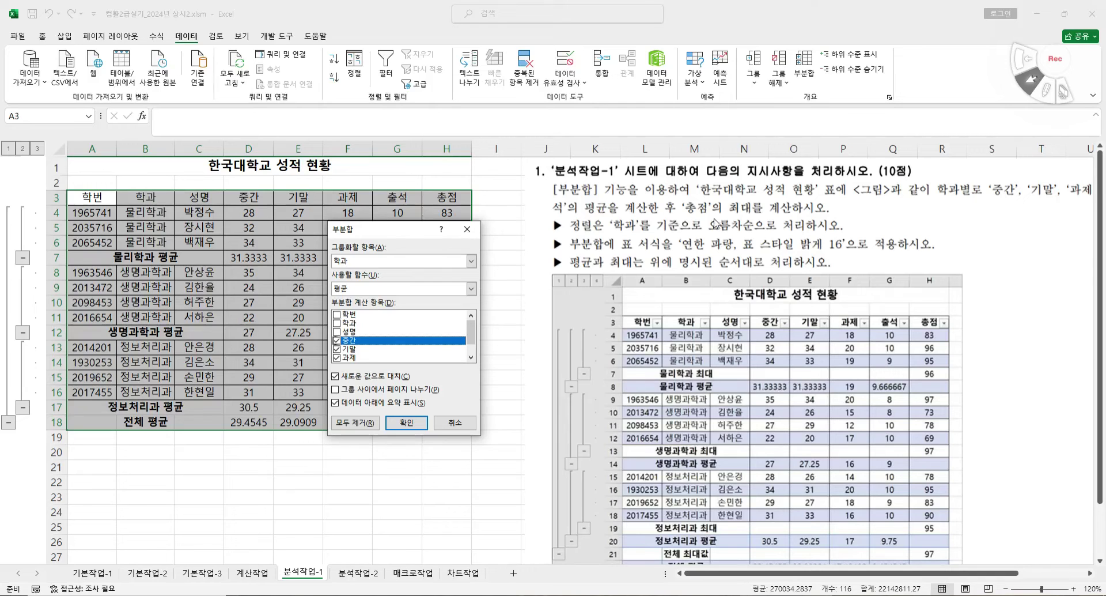
click(472, 288)
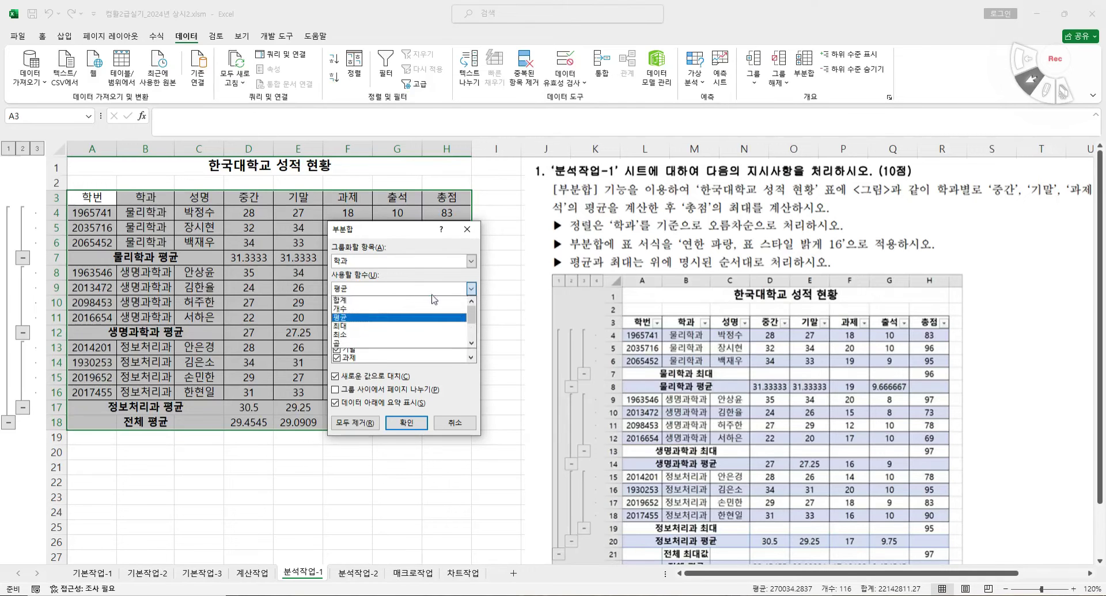
click(350, 327)
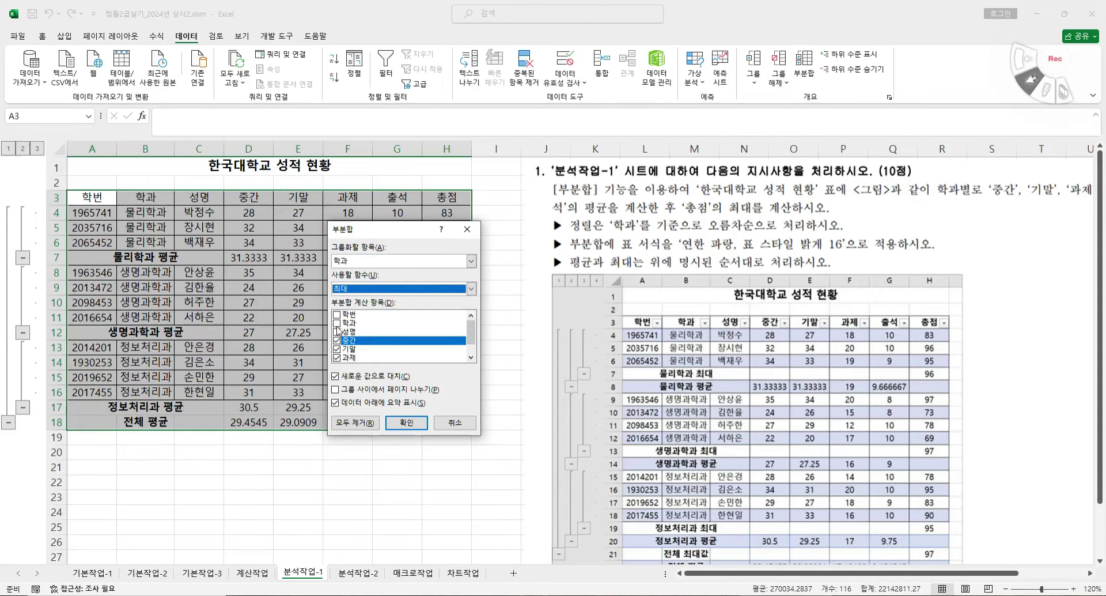
click(337, 340)
click(338, 349)
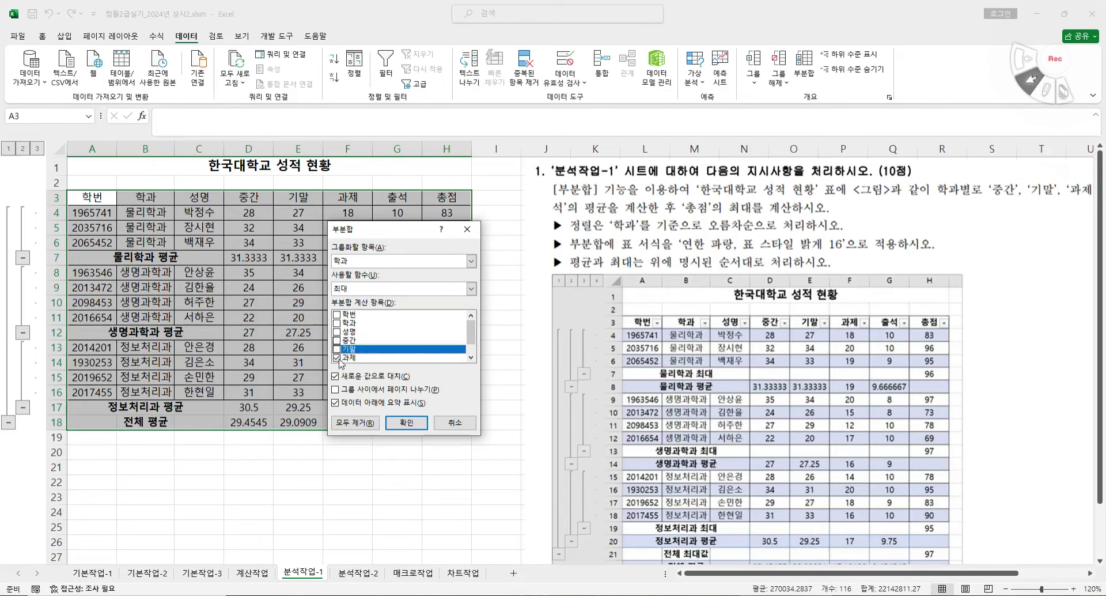
scroll(345, 351, down, 1)
click(359, 345)
click(337, 350)
click(337, 357)
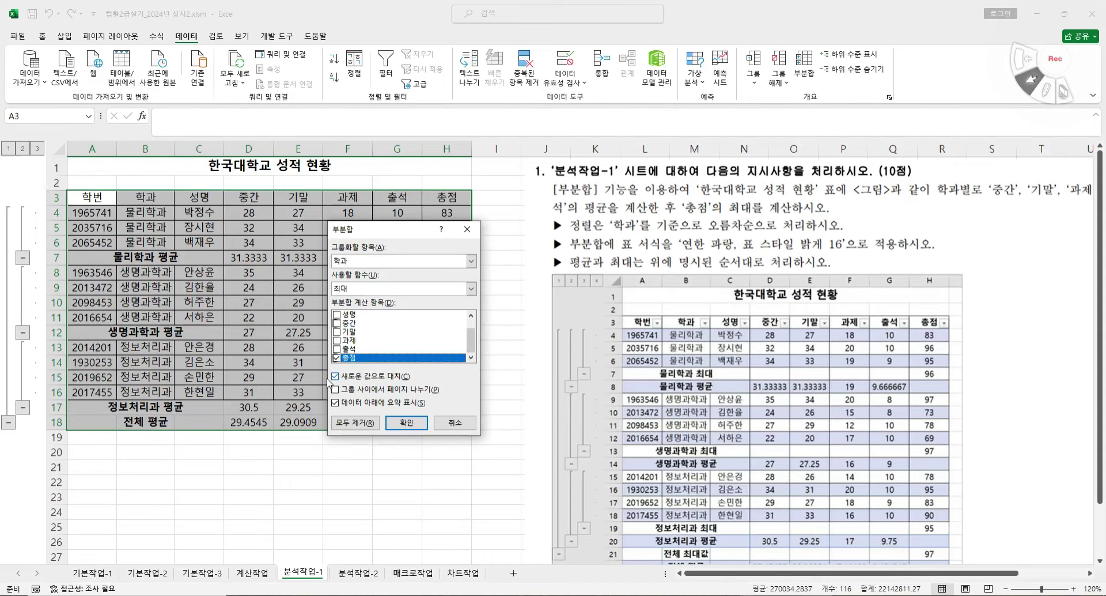
click(336, 376)
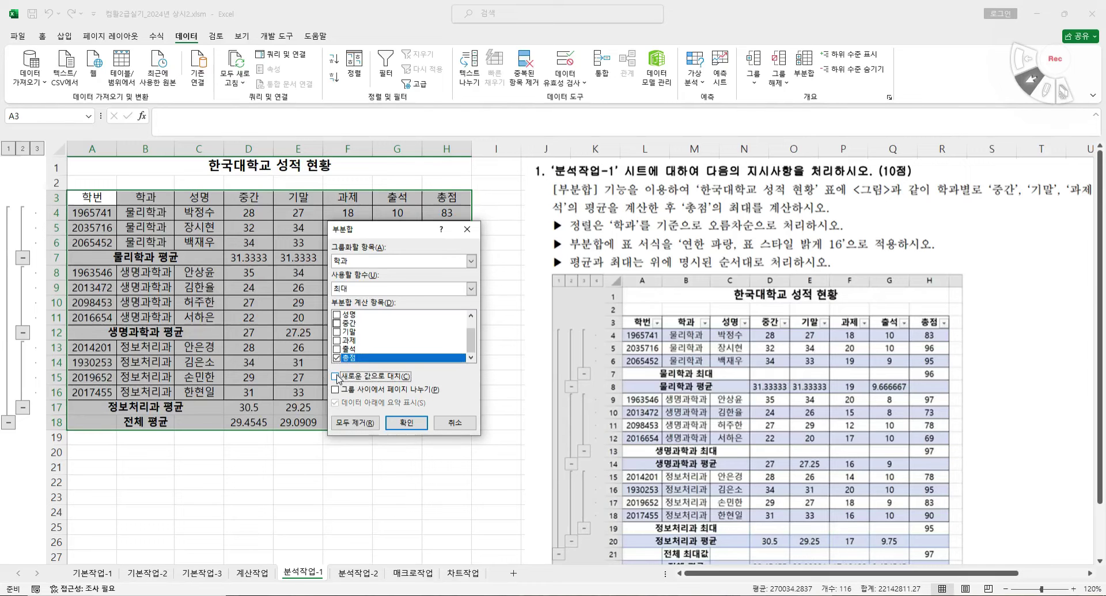
click(405, 425)
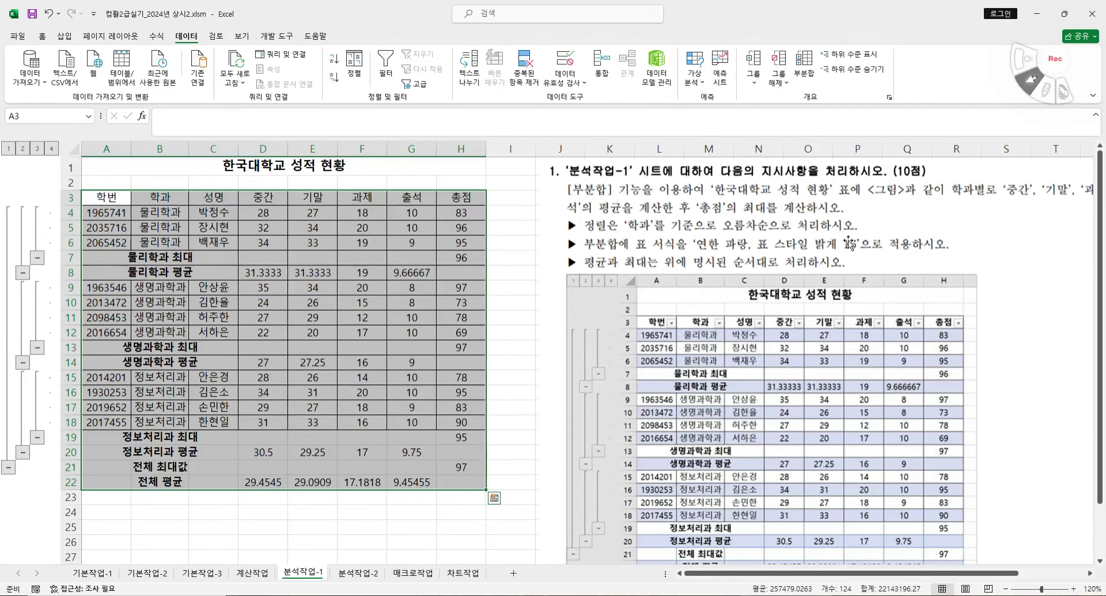
- Format the subtotalled range A3:H22 as a table with headers, using the blue style 표 스타일 밝게 16
click(42, 36)
click(581, 80)
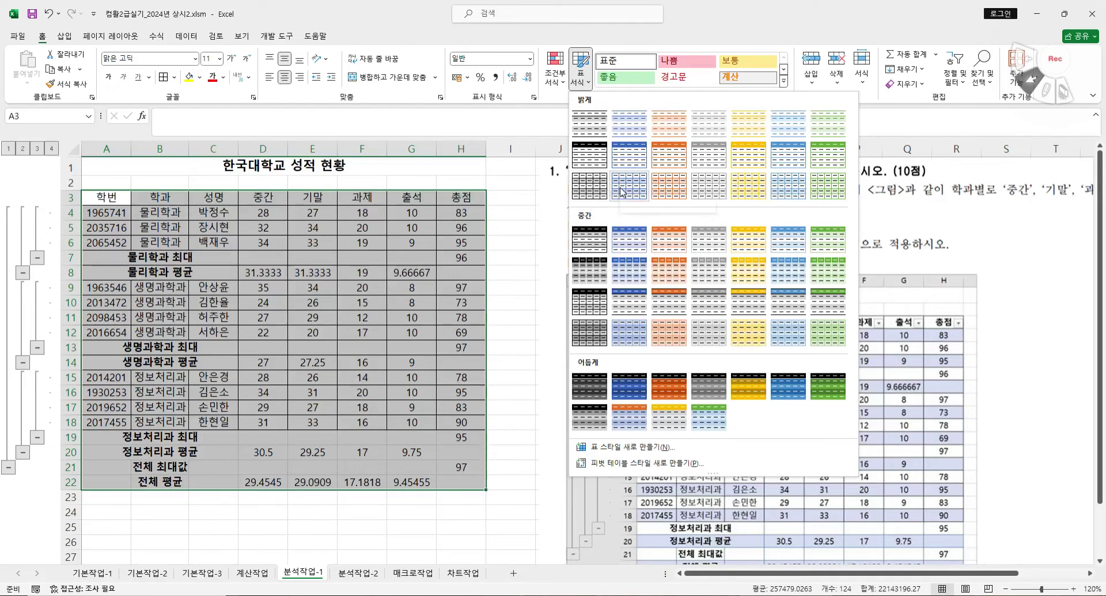
click(587, 75)
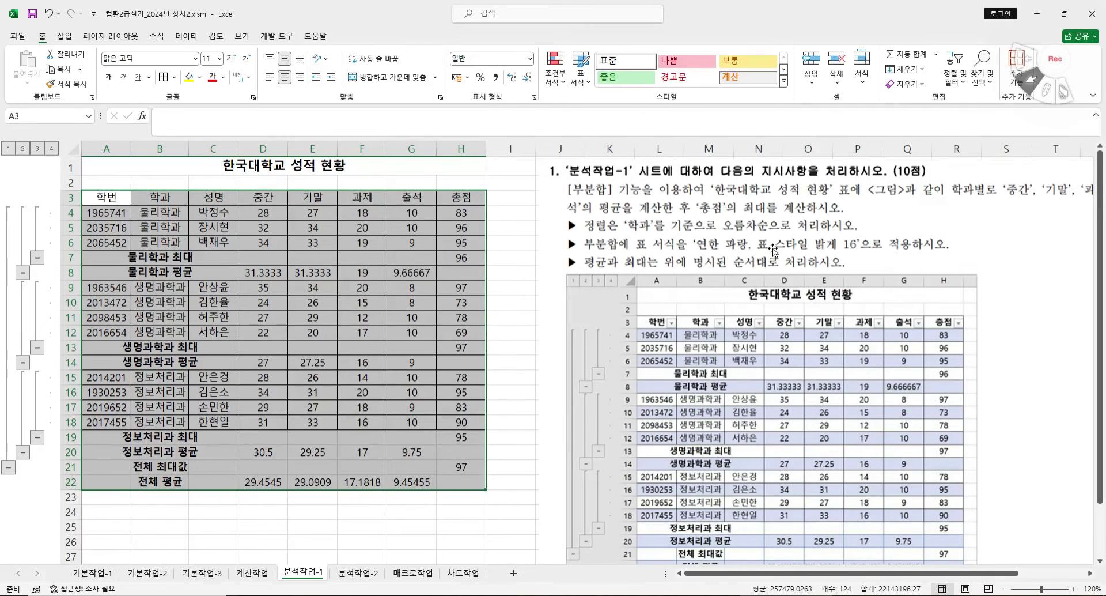
click(554, 80)
click(586, 79)
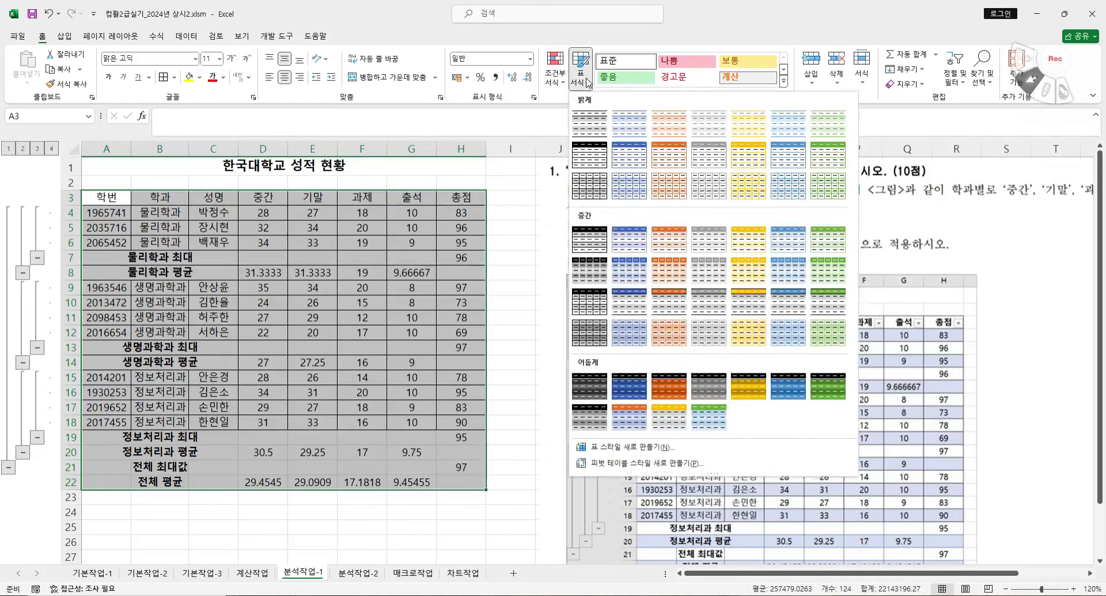
click(628, 188)
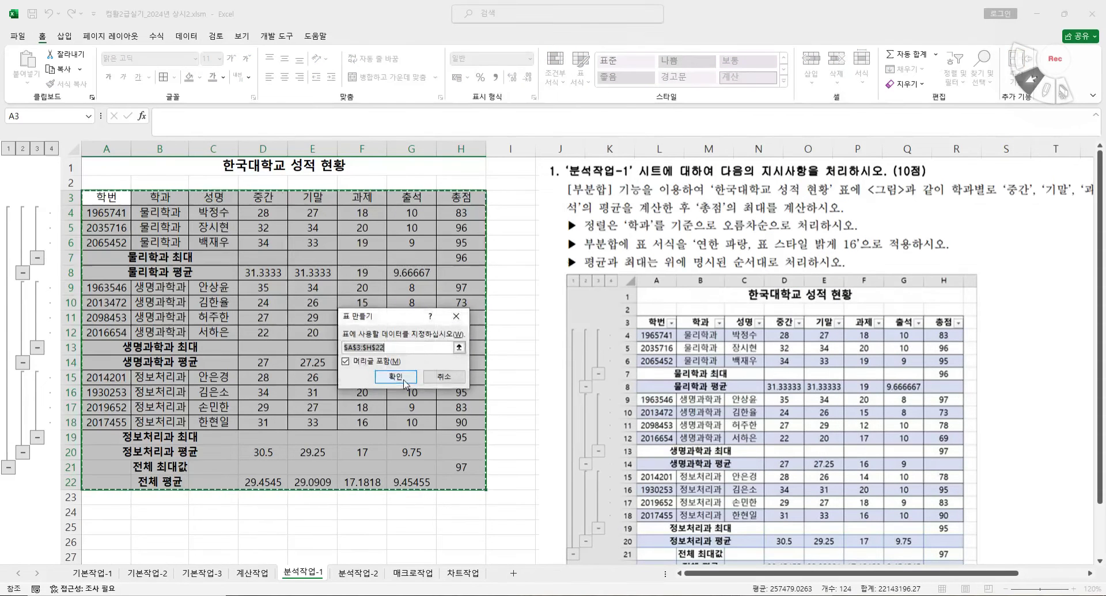
click(403, 378)
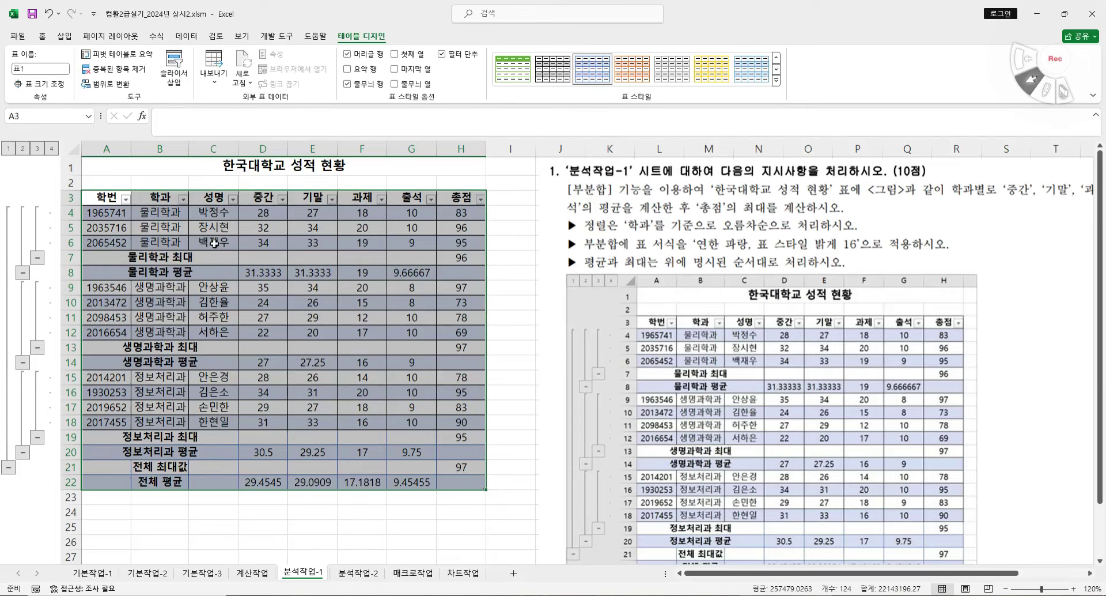
click(510, 294)
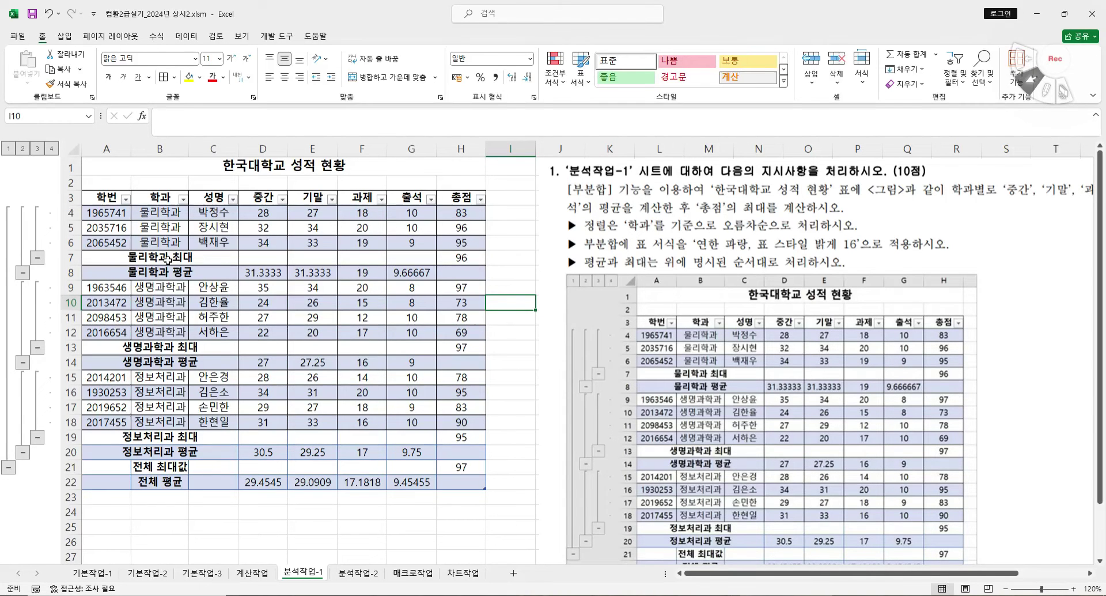
click(410, 515)
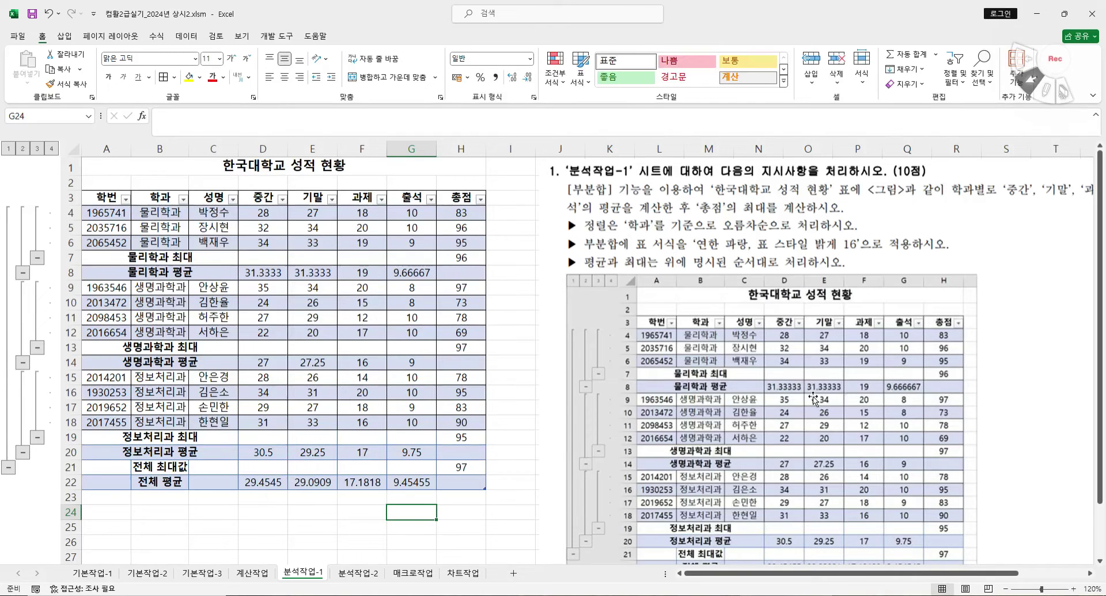
- Switch to the 분석작업-2 sheet, enlarge its view to 140% and move the instruction picture beside the tables, starting at column F
click(354, 573)
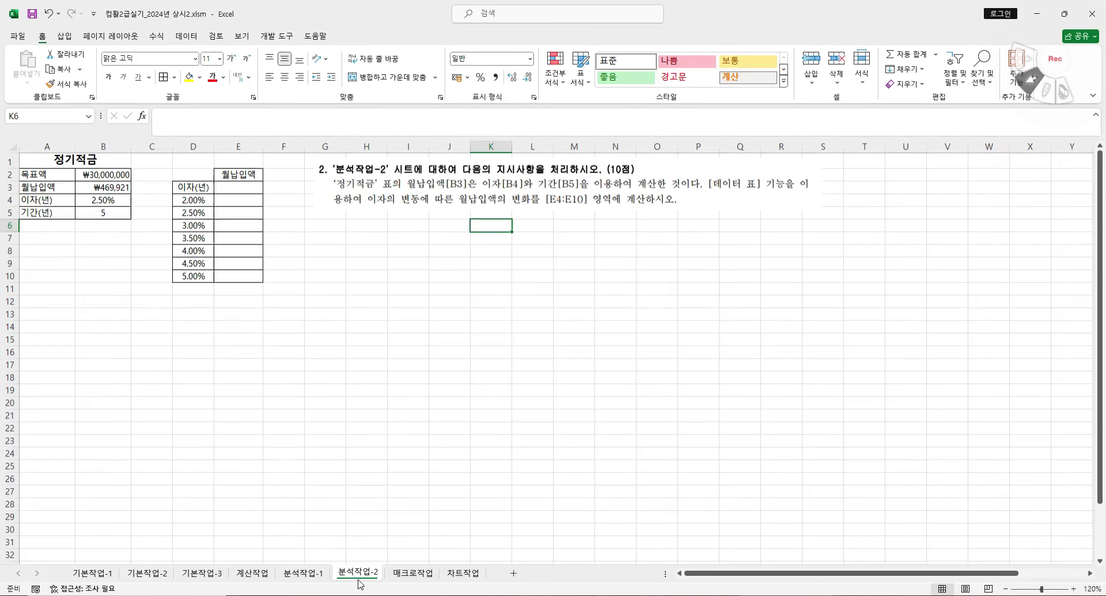
click(1072, 589)
click(1072, 588)
click(1072, 588)
click(1073, 588)
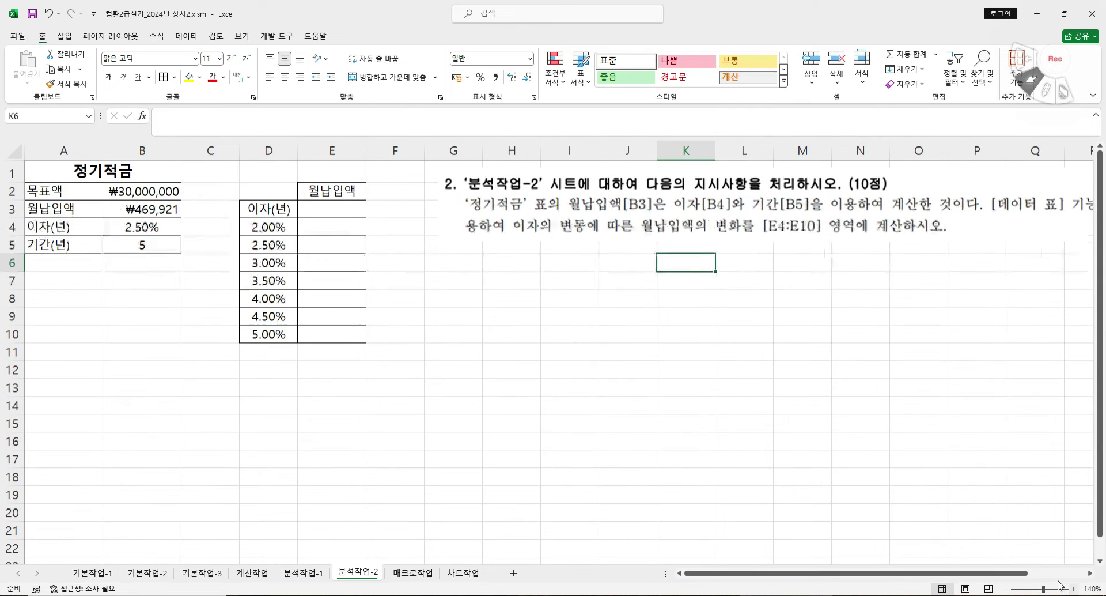
drag(678, 221, 612, 229)
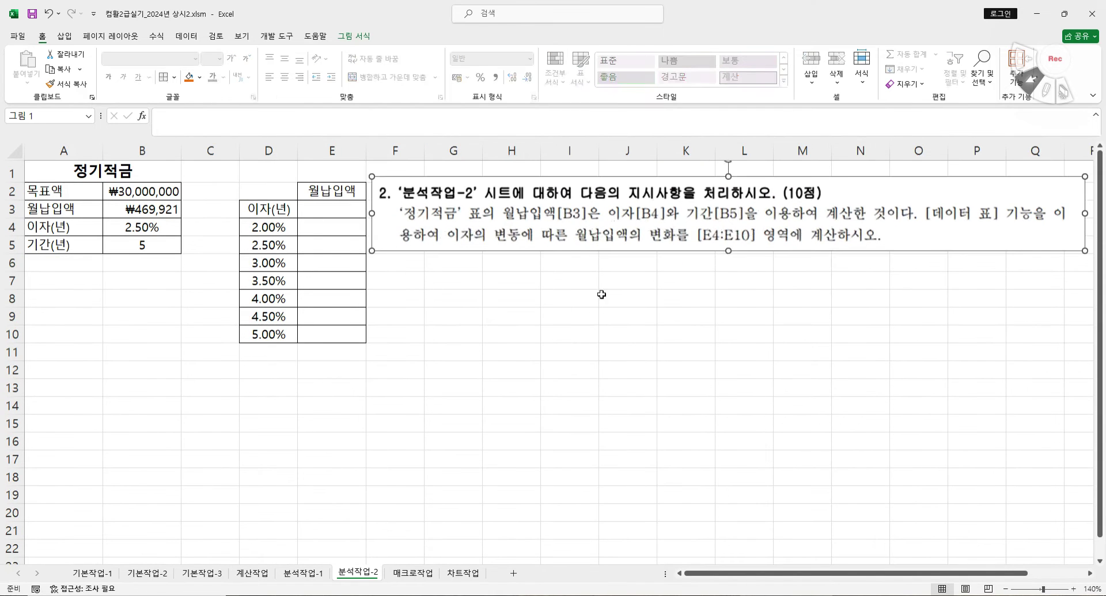
click(413, 369)
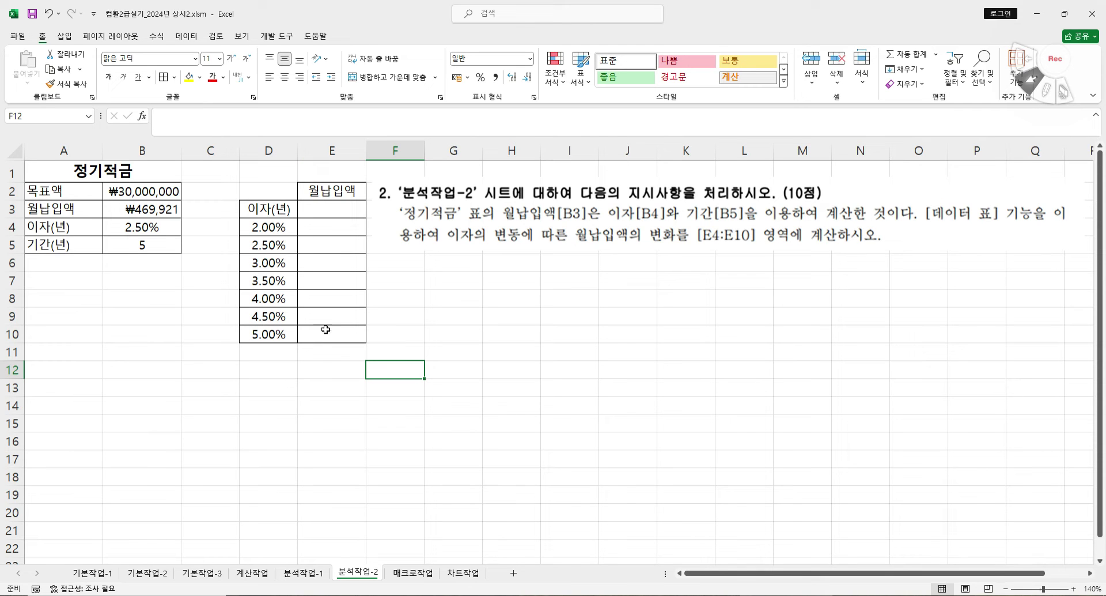
drag(274, 223, 276, 317)
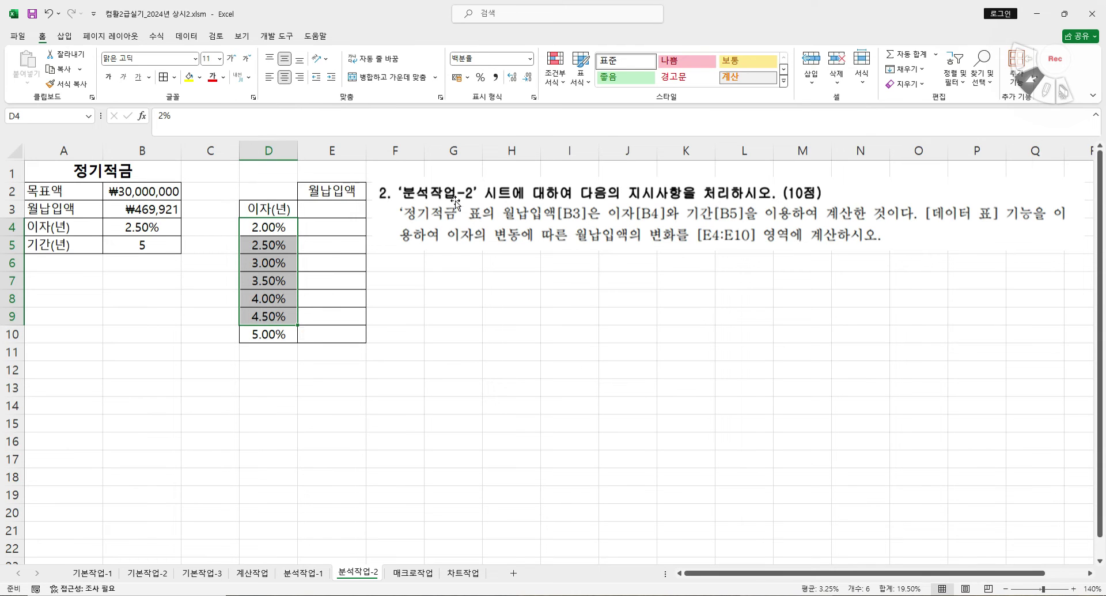
drag(445, 312, 451, 421)
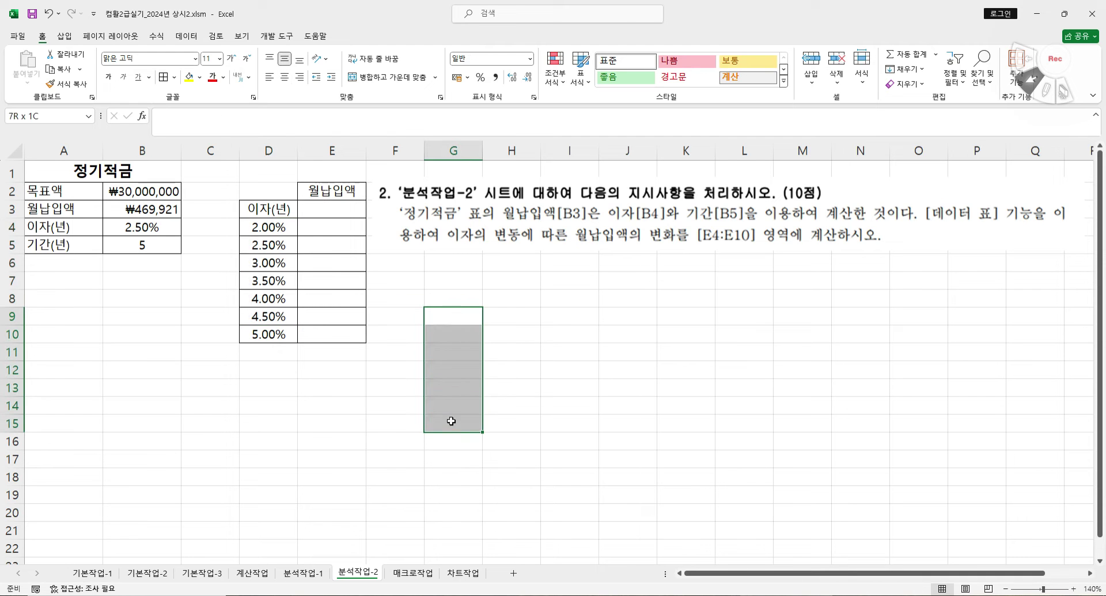
drag(499, 298, 663, 299)
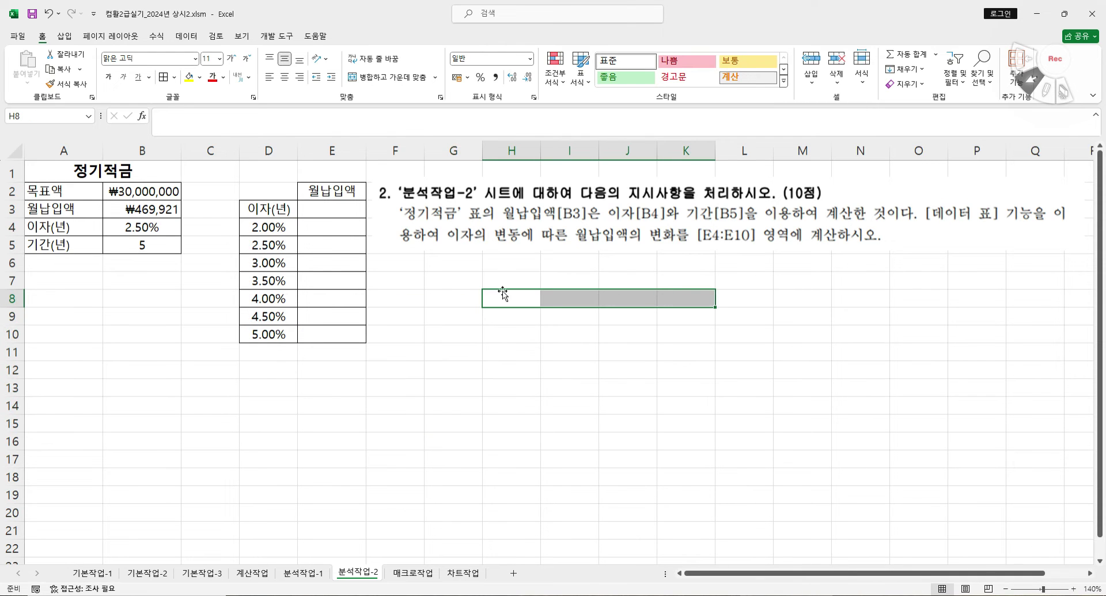
- Shade the empty cells H8:K8 yellow and G9:G14 light green as a sample data table layout
click(190, 78)
drag(459, 312, 460, 401)
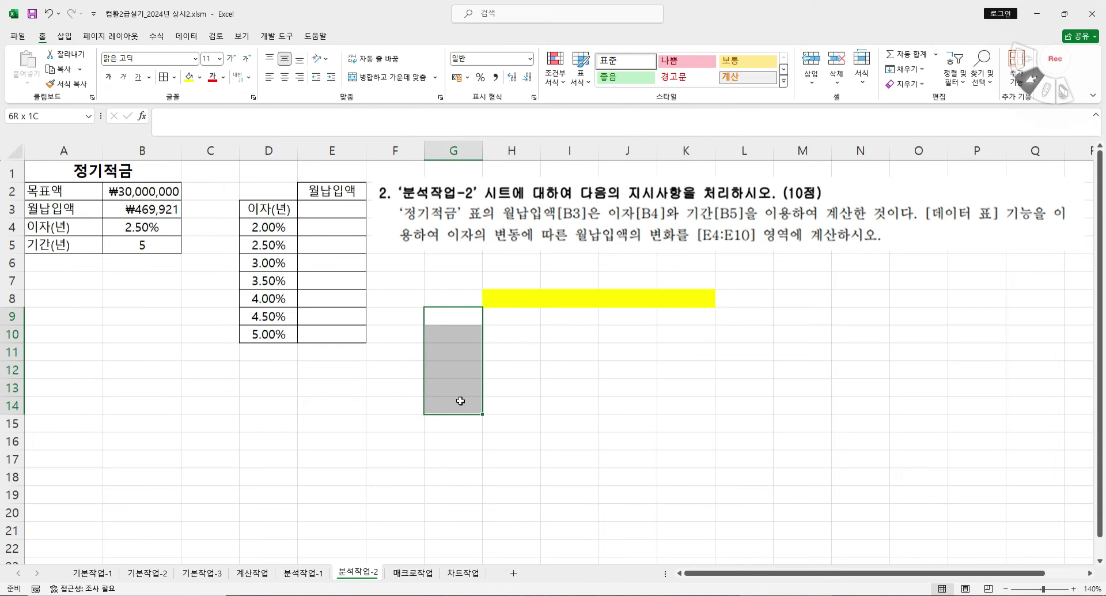
click(200, 77)
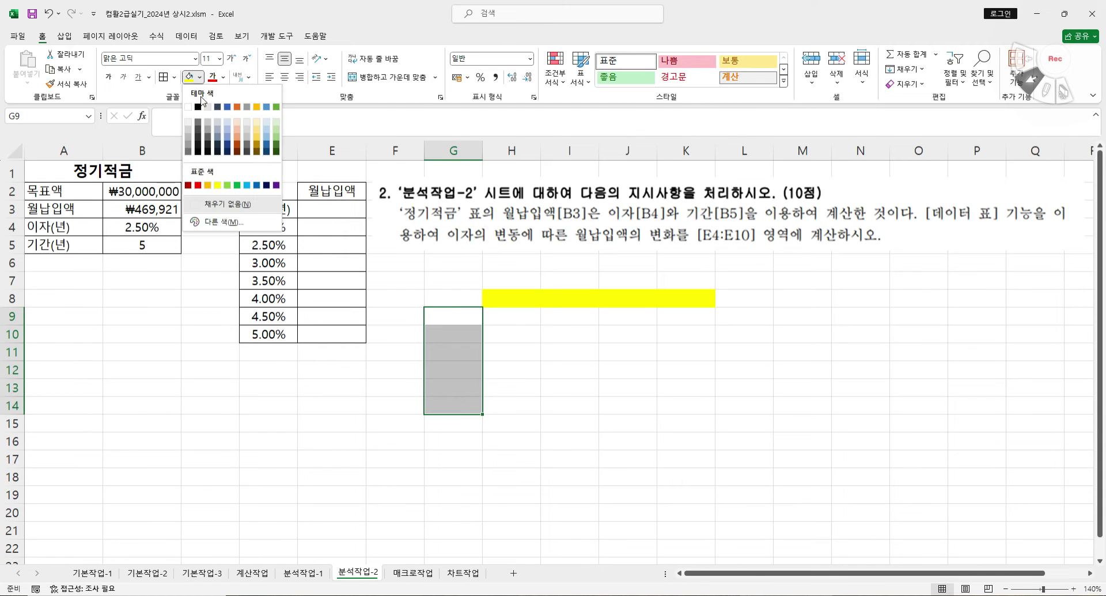
click(276, 128)
click(504, 426)
drag(453, 317, 455, 407)
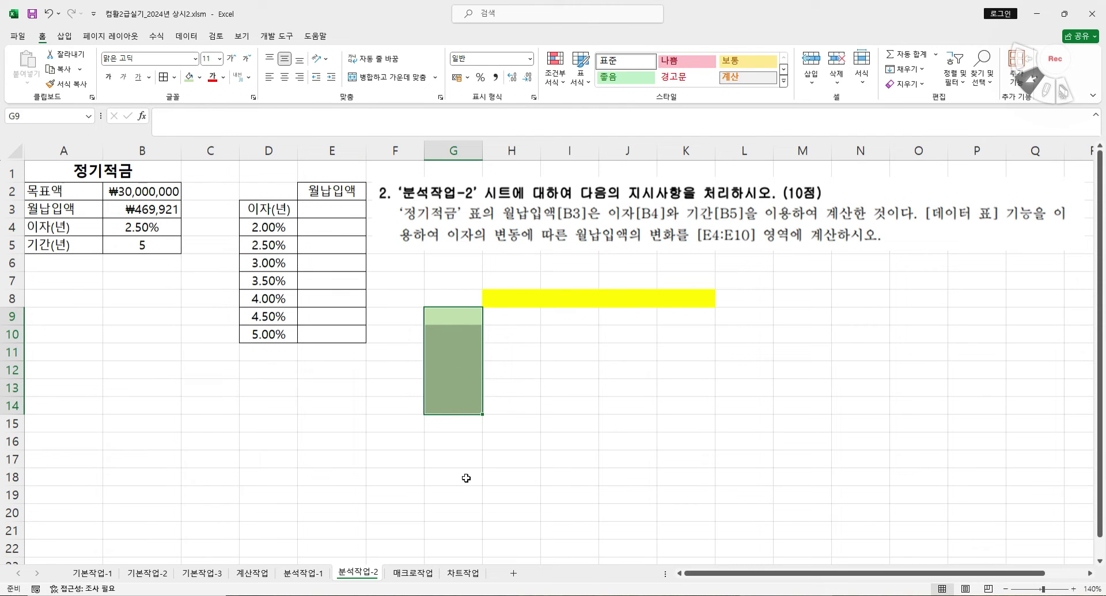
- Examine the sample layout's row, column and corner cells against the rate list D4:D10, the result cells E4:E10 and formula cell E3
drag(508, 295, 703, 295)
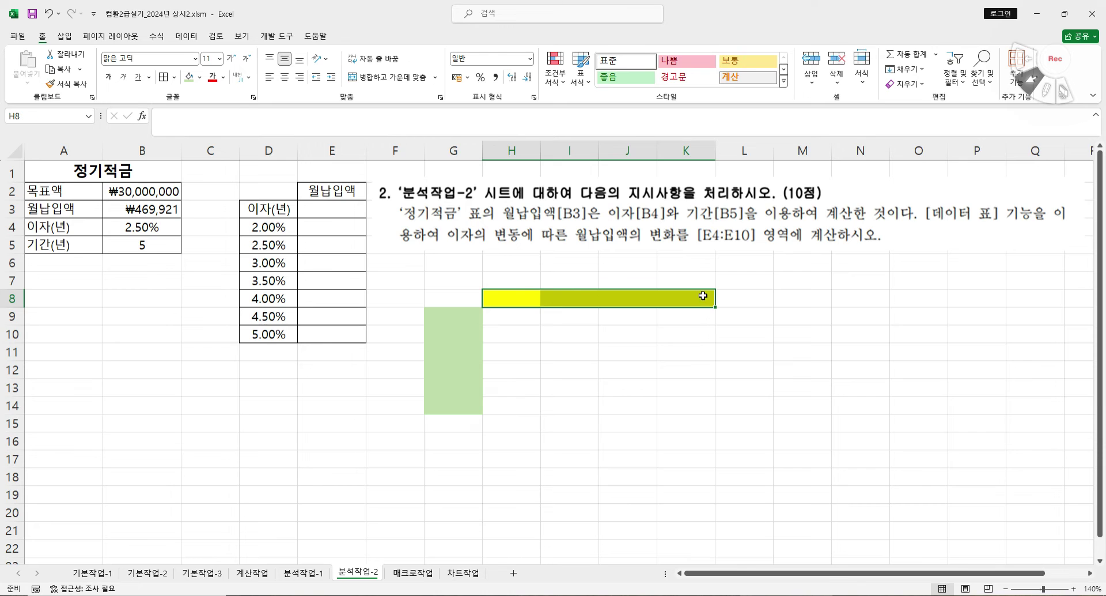
drag(504, 296, 688, 297)
drag(441, 316, 441, 407)
click(462, 291)
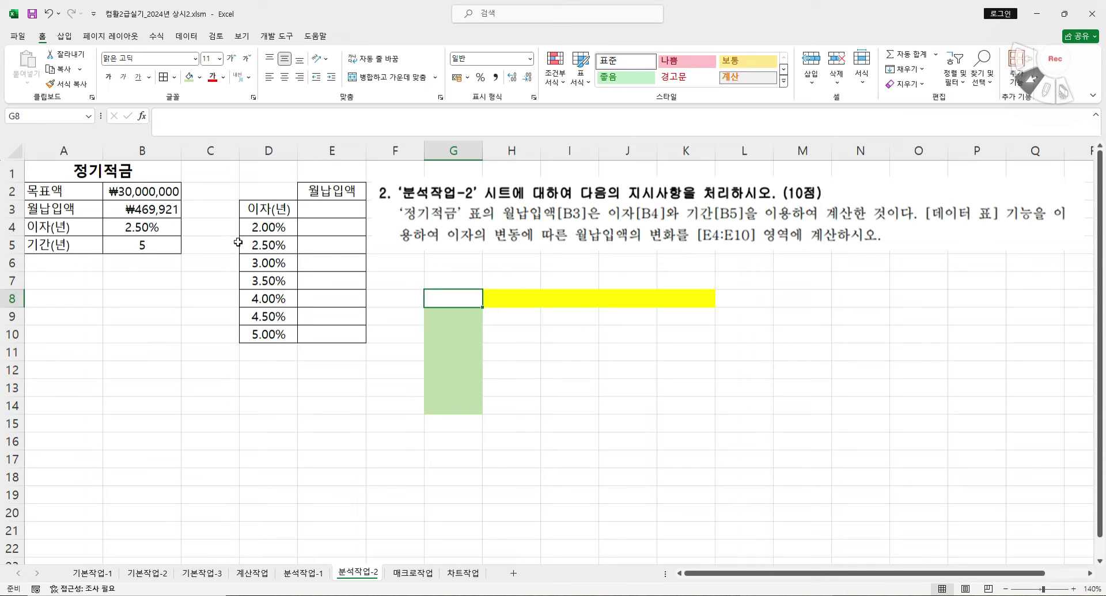
click(270, 222)
drag(256, 323, 261, 337)
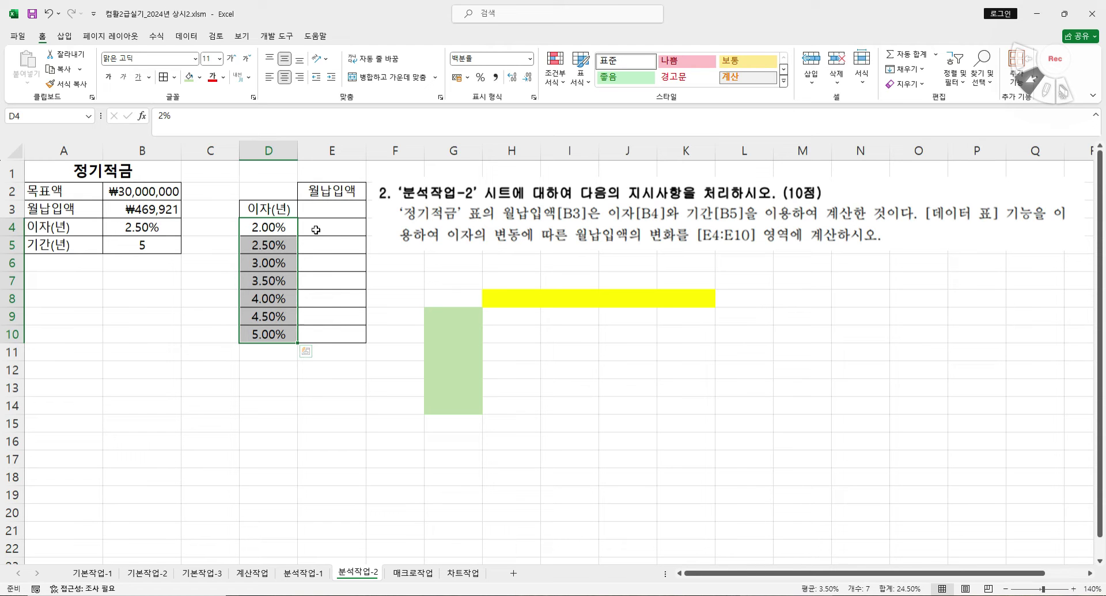
drag(328, 227, 329, 326)
drag(268, 230, 331, 330)
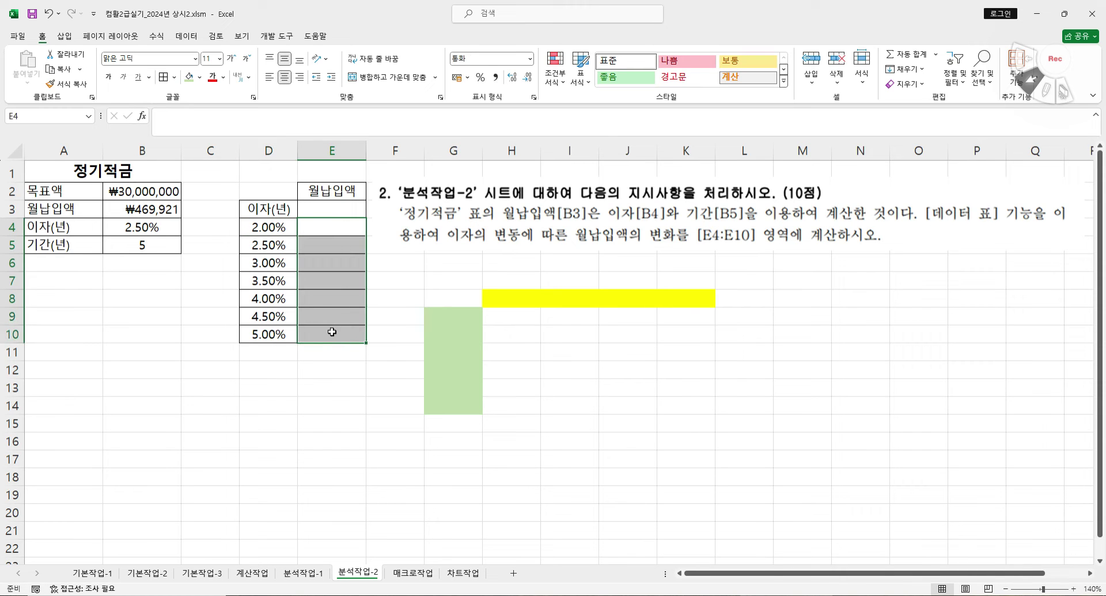
click(333, 212)
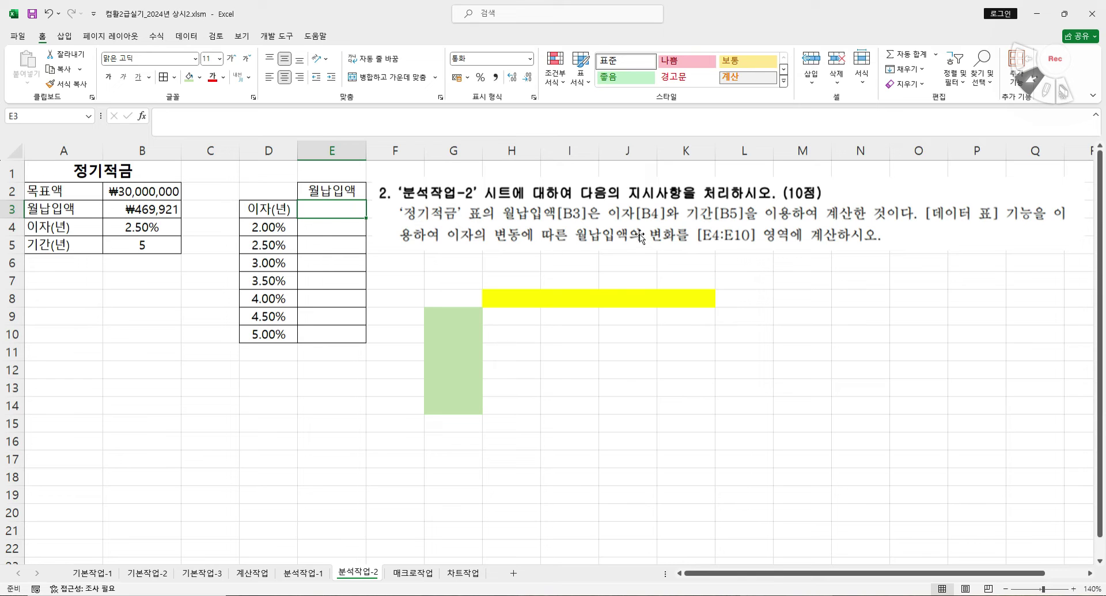
drag(317, 229, 329, 331)
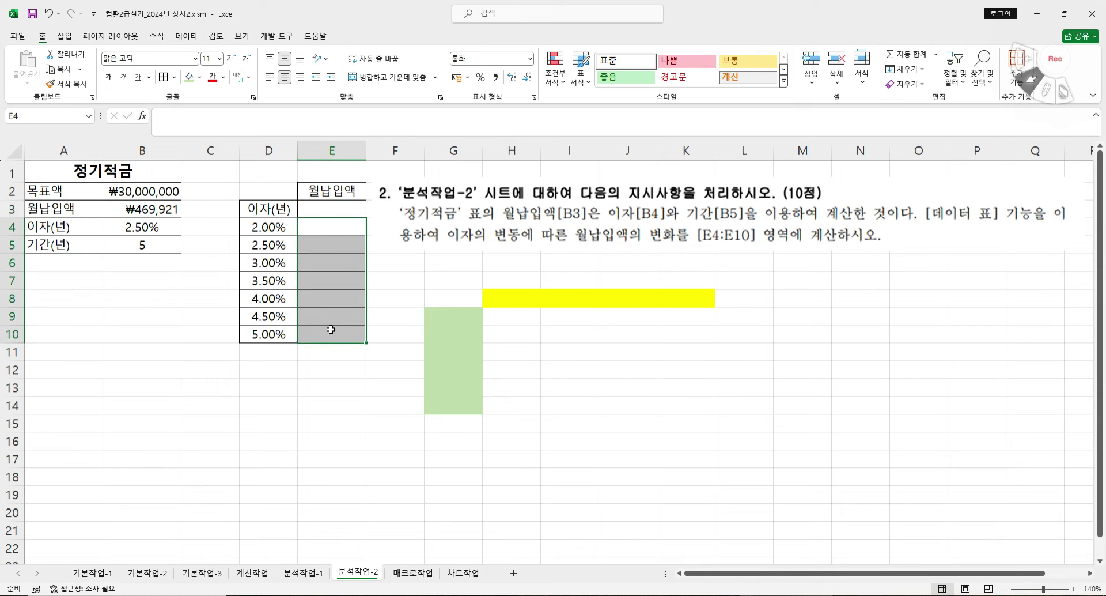
click(336, 210)
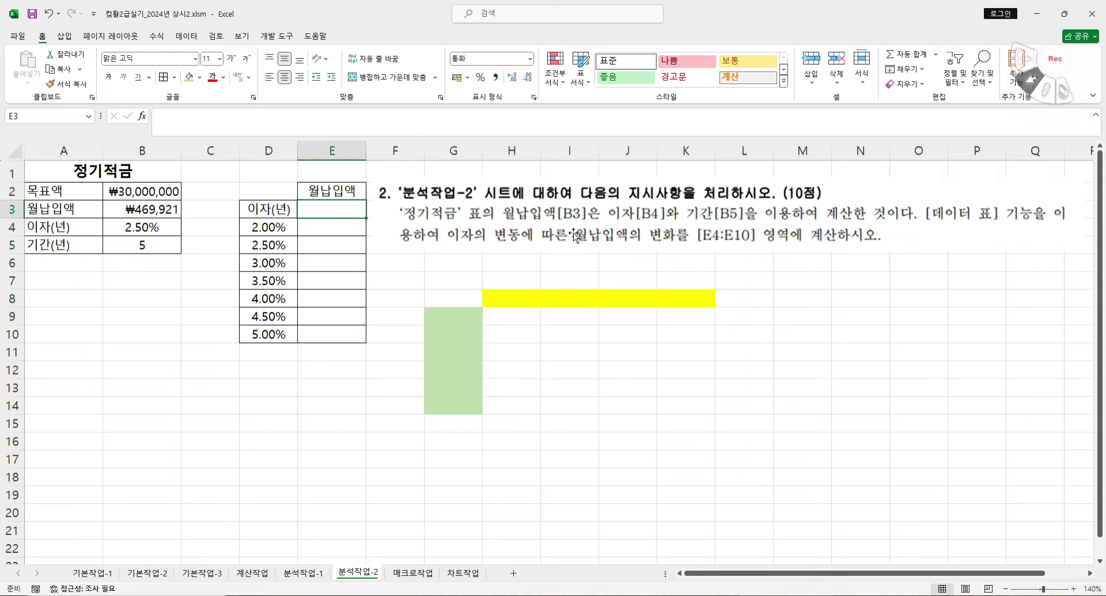
- Enter the formula =B3 in E3 to link the 월납입액 column to the existing payment formula
click(138, 210)
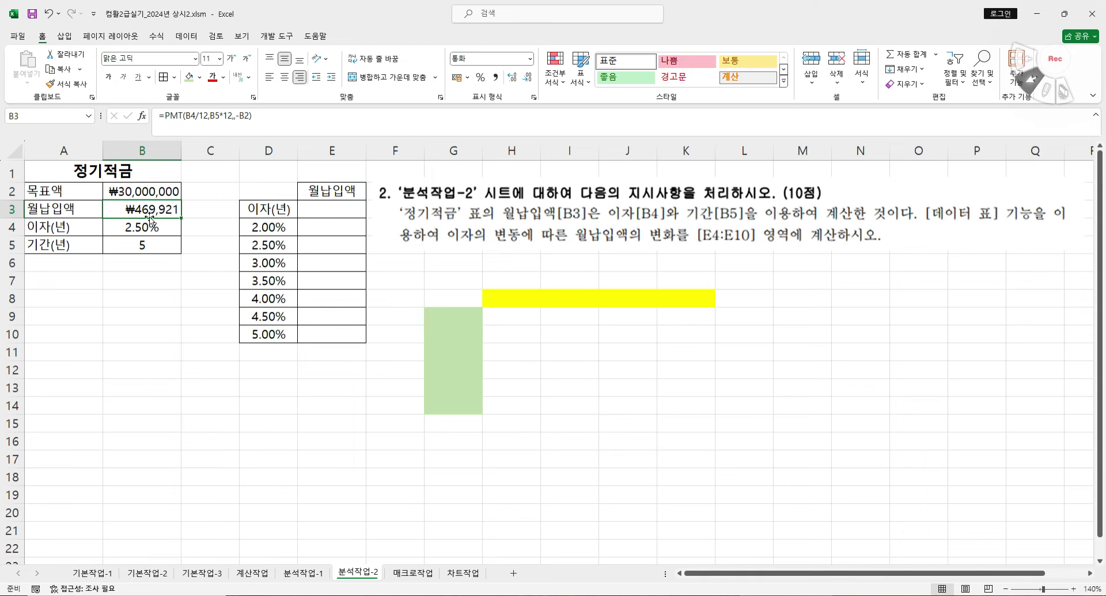
click(321, 211)
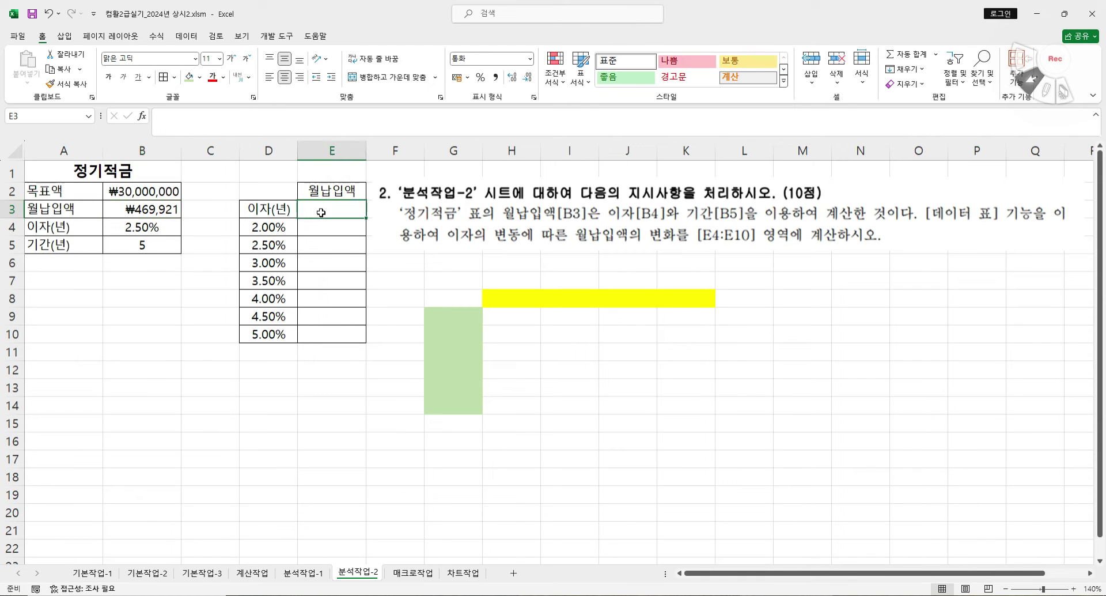
text(=)
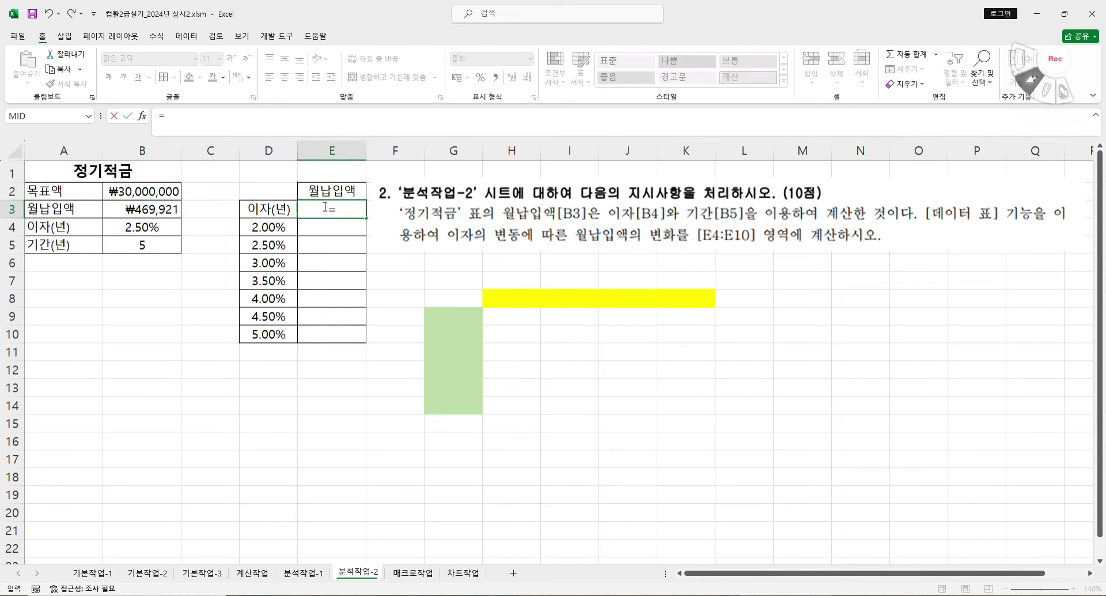
click(152, 207)
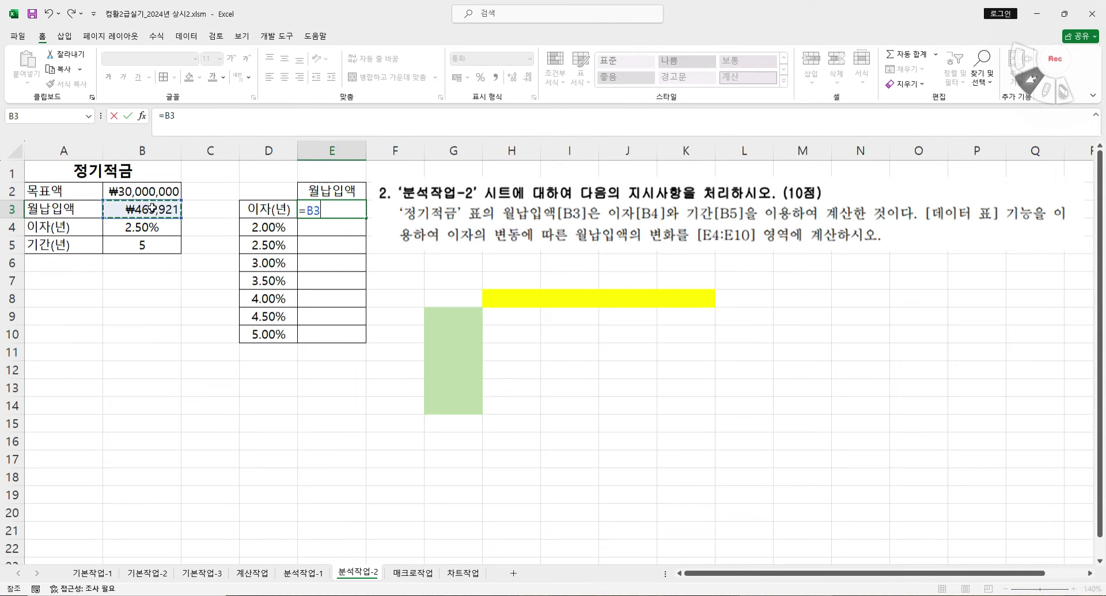
key(Return)
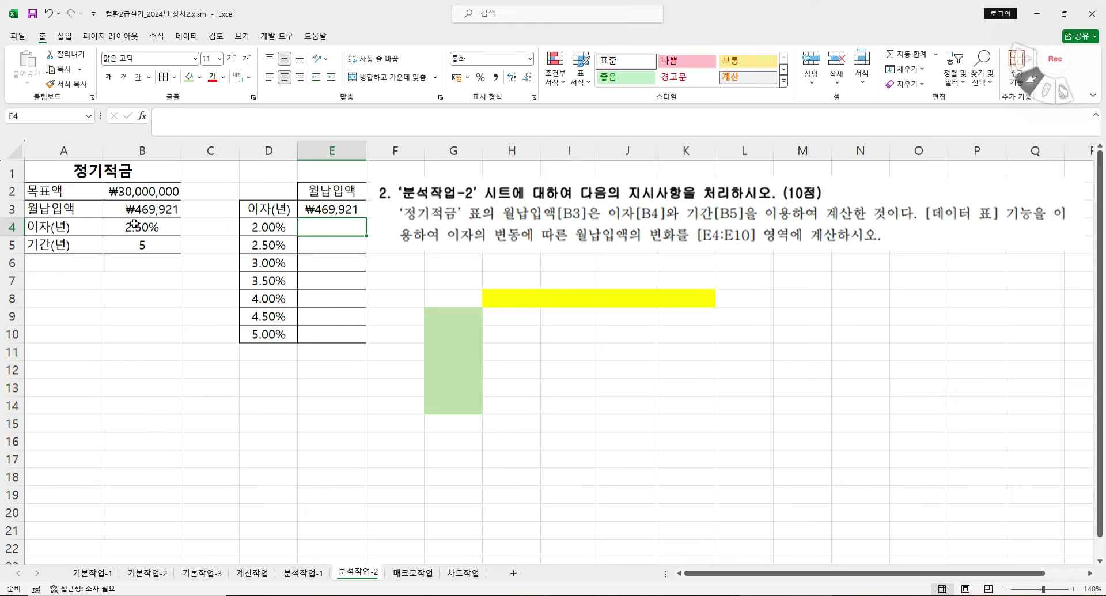
- Create a what-if data table over D3:E10 with B4 as the column input cell, filling the monthly payments
drag(261, 227, 266, 334)
click(173, 231)
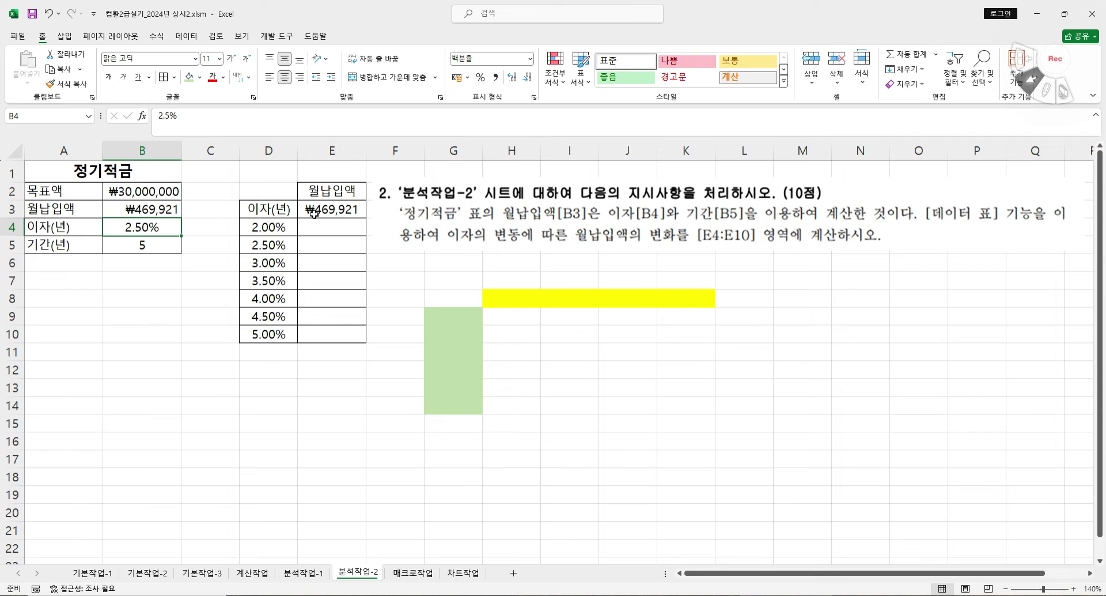
drag(257, 207, 357, 330)
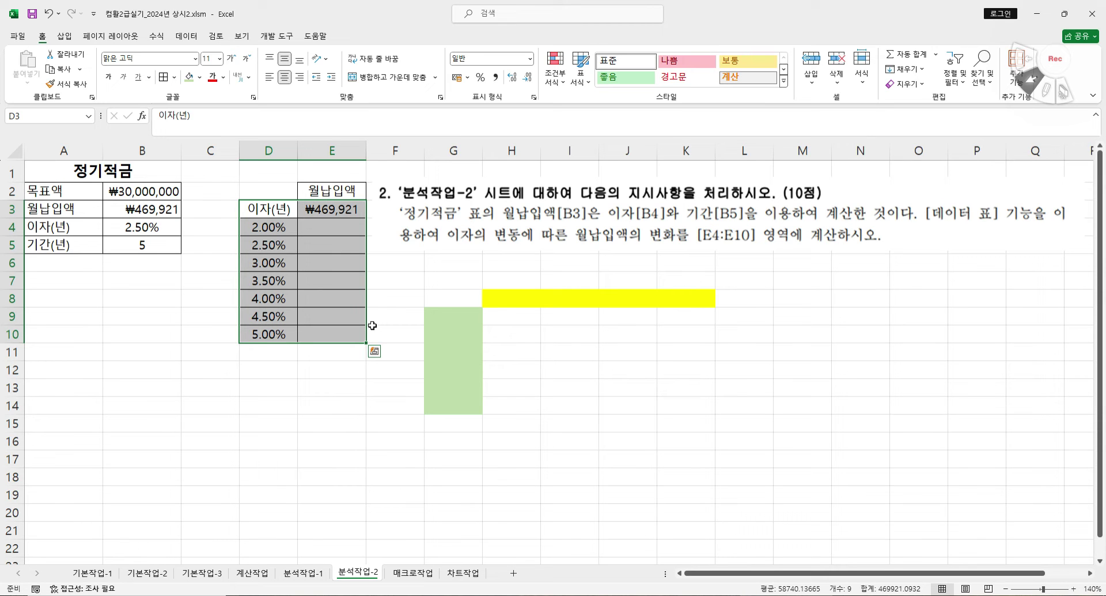
click(184, 36)
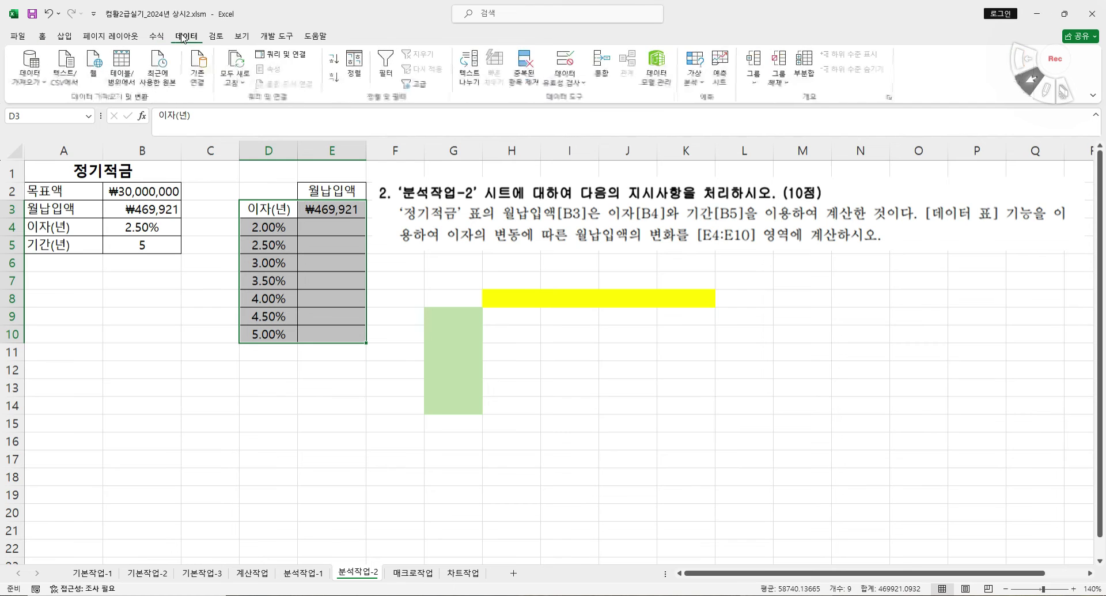
click(686, 85)
click(720, 132)
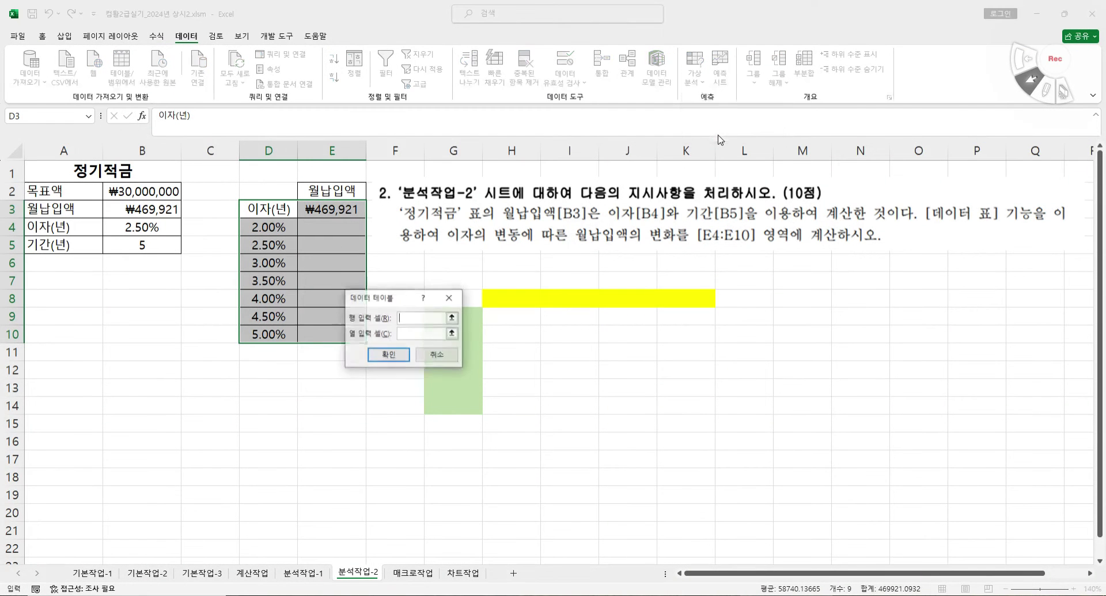
drag(358, 298, 404, 257)
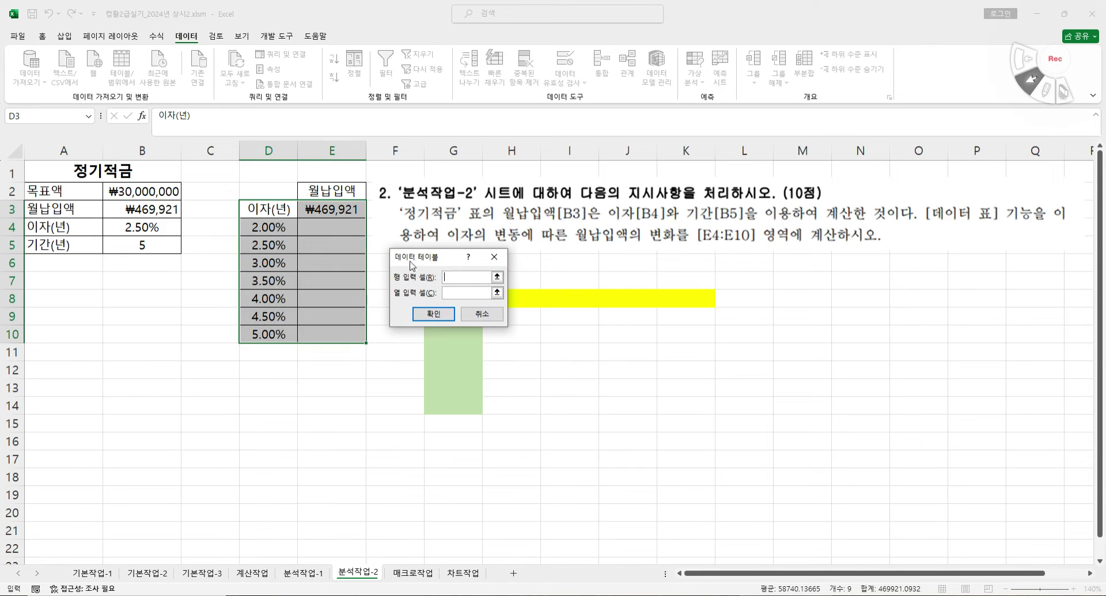
click(445, 293)
click(136, 228)
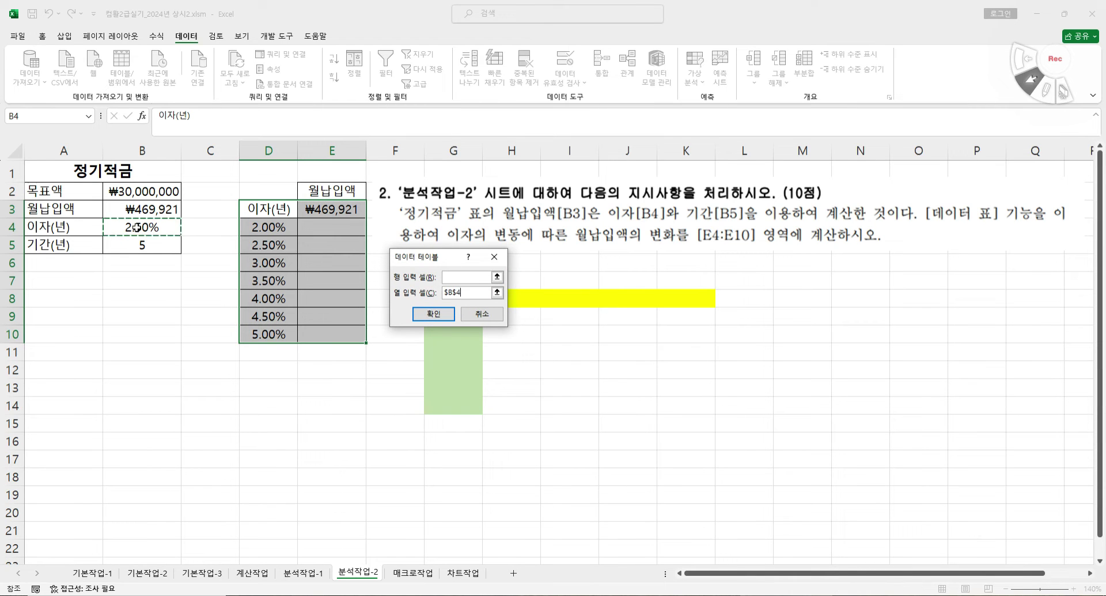
click(442, 315)
click(617, 404)
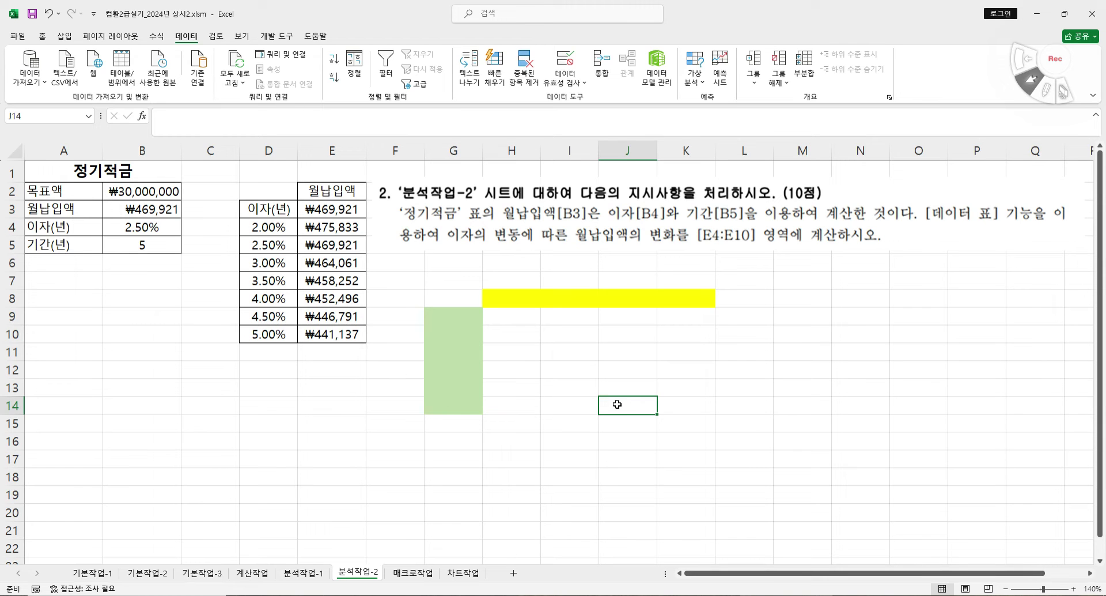
drag(345, 229, 346, 336)
click(351, 209)
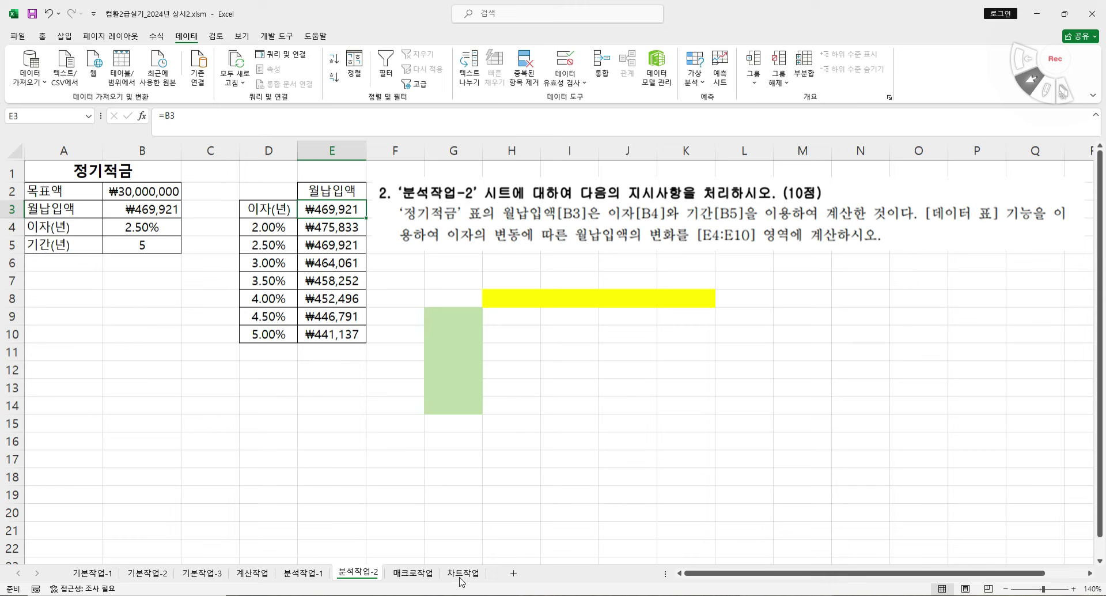
- Switch to the 매크로작업 sheet, enlarge its view to 130%, and move and shrink the instruction picture to start at column I
click(412, 573)
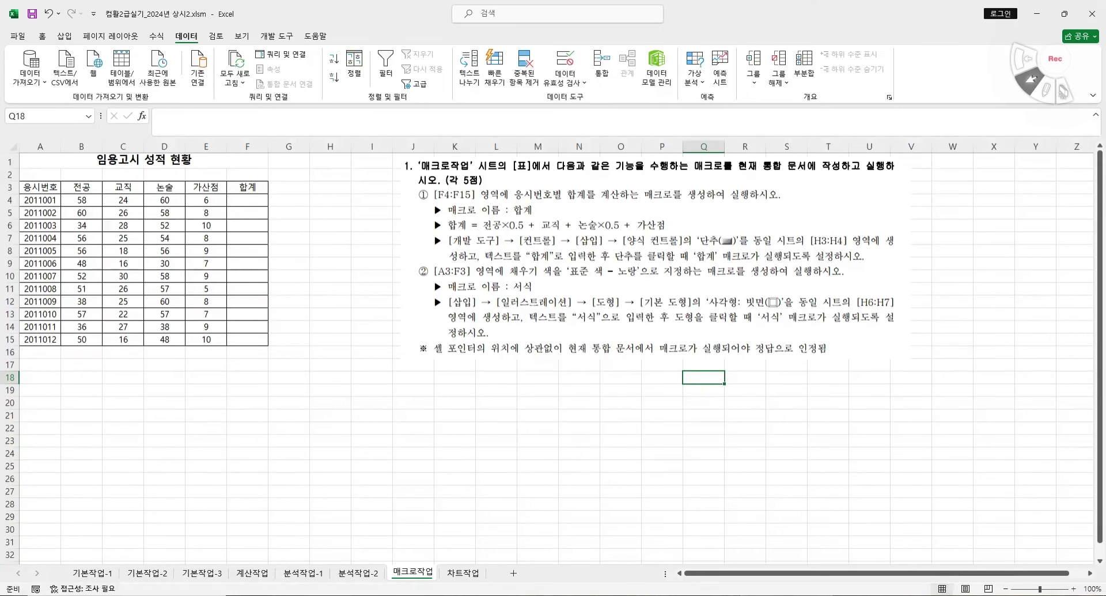
click(1074, 588)
click(1074, 588)
click(1074, 588)
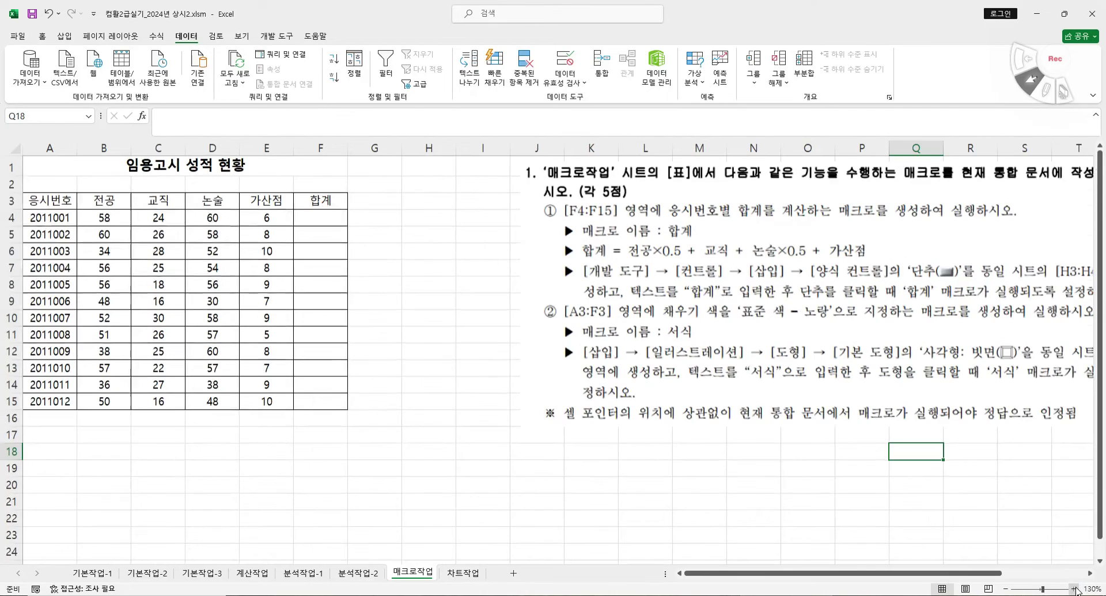
click(676, 360)
drag(676, 360, 672, 347)
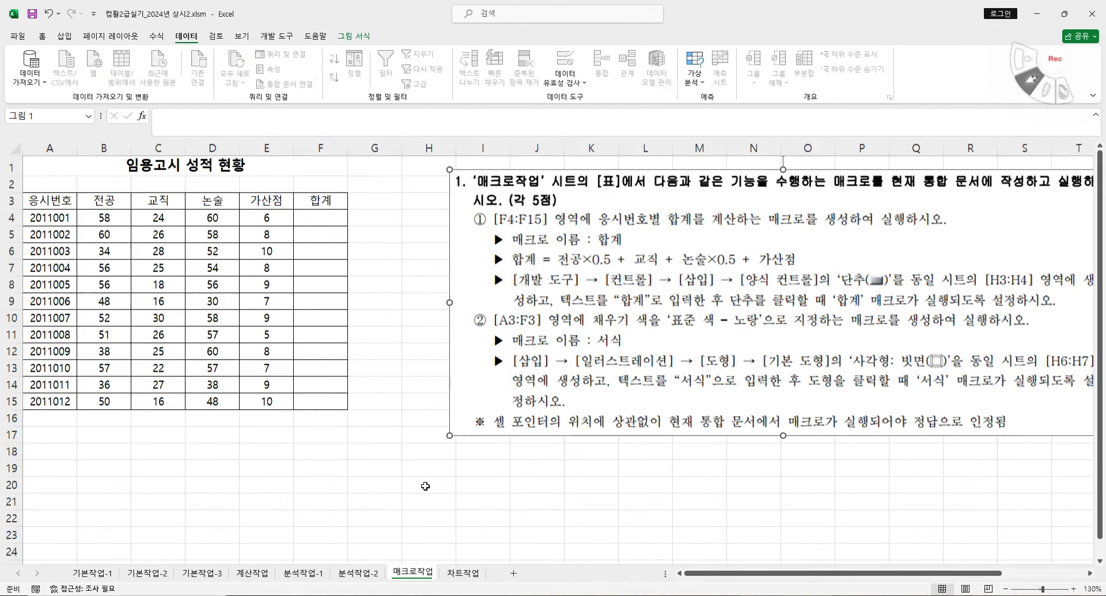
drag(450, 436, 487, 406)
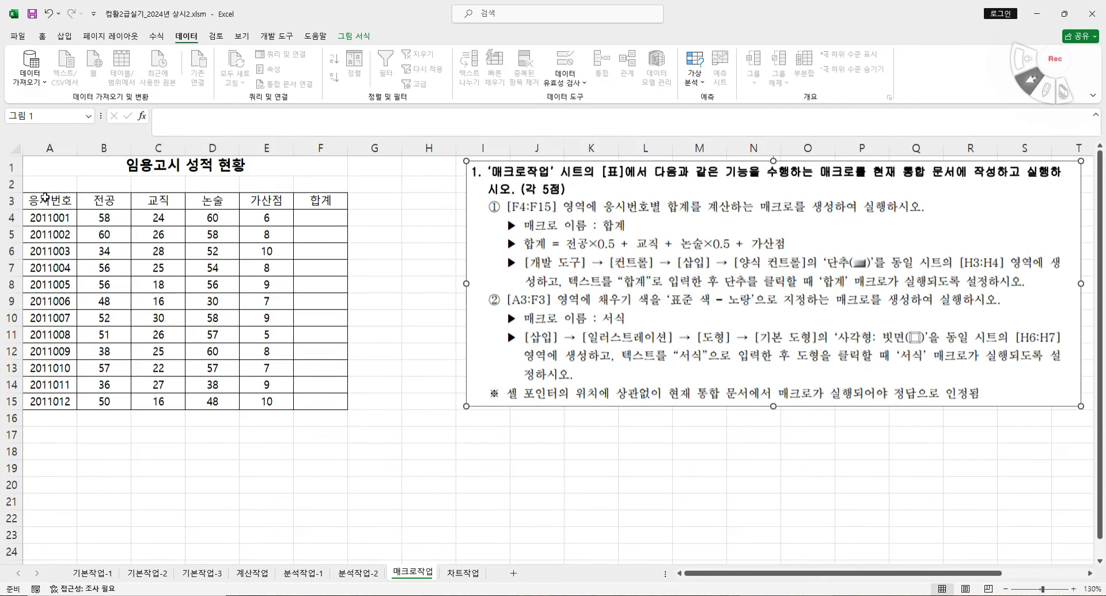
click(36, 167)
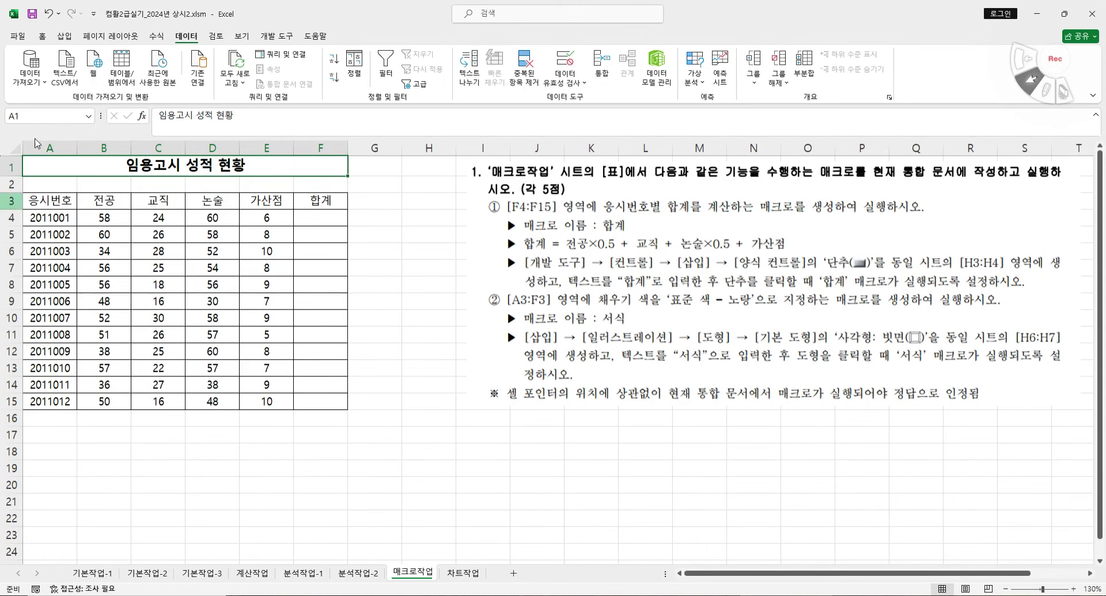
click(409, 469)
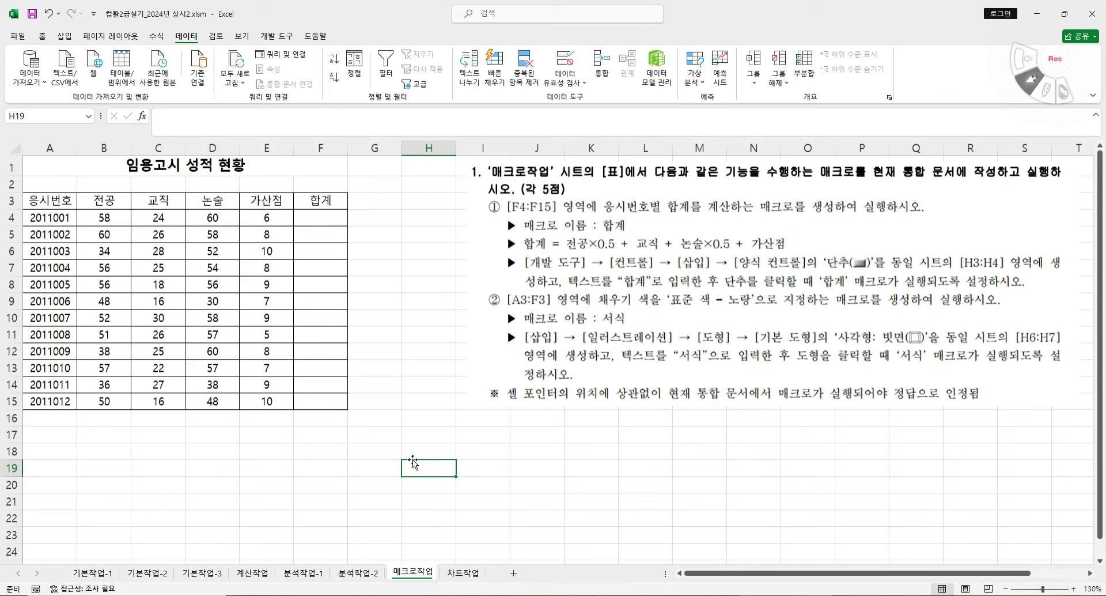
- Check in the Excel options' ribbon customization that the 개발 도구 tab is enabled, leaving the settings as they are
click(278, 37)
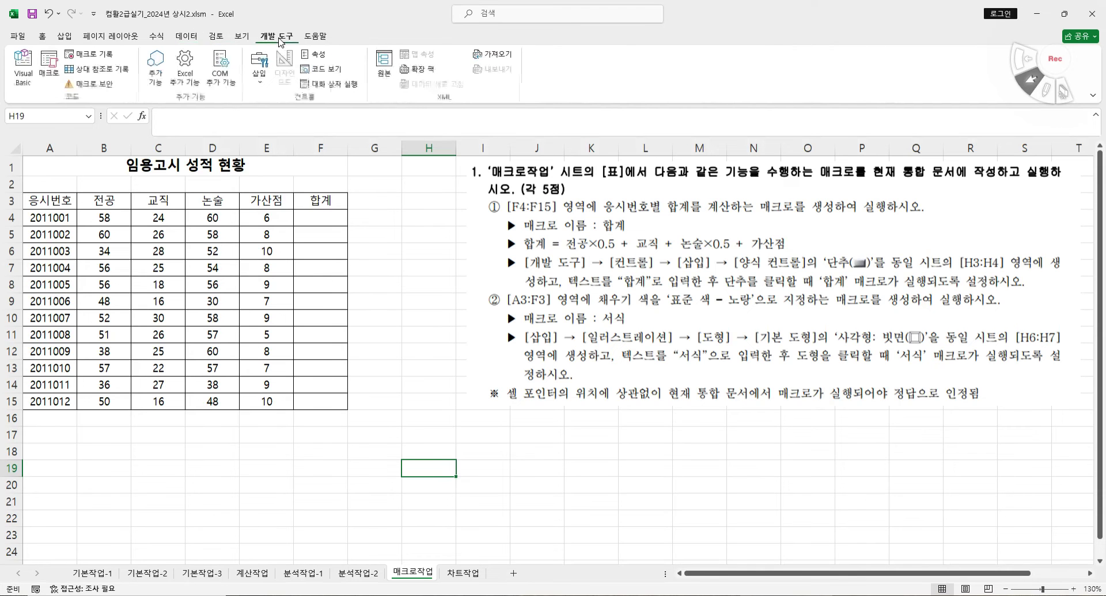
click(18, 36)
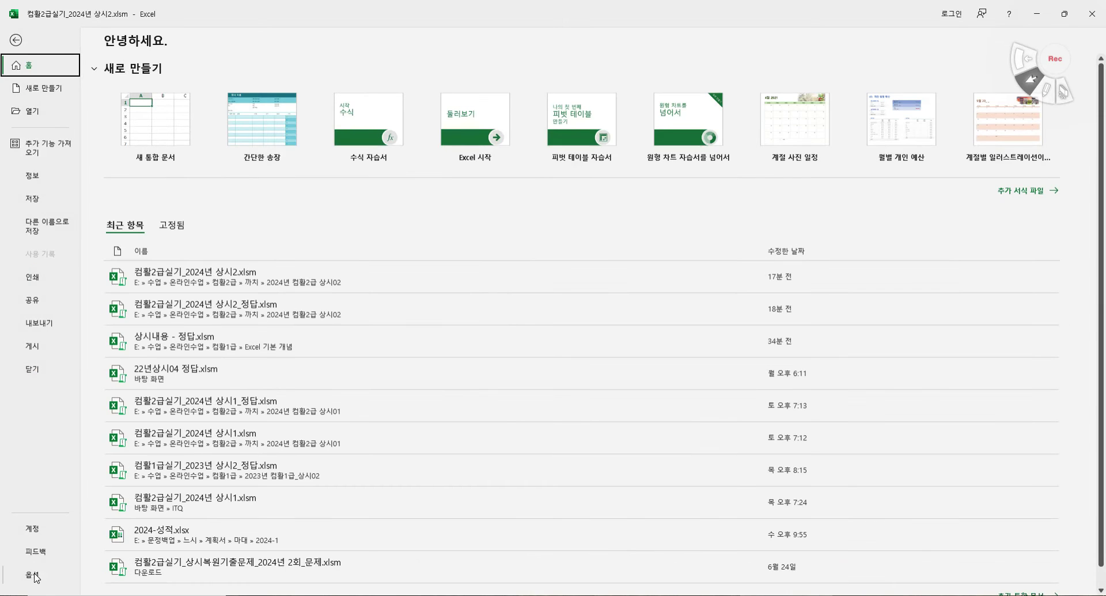
click(33, 575)
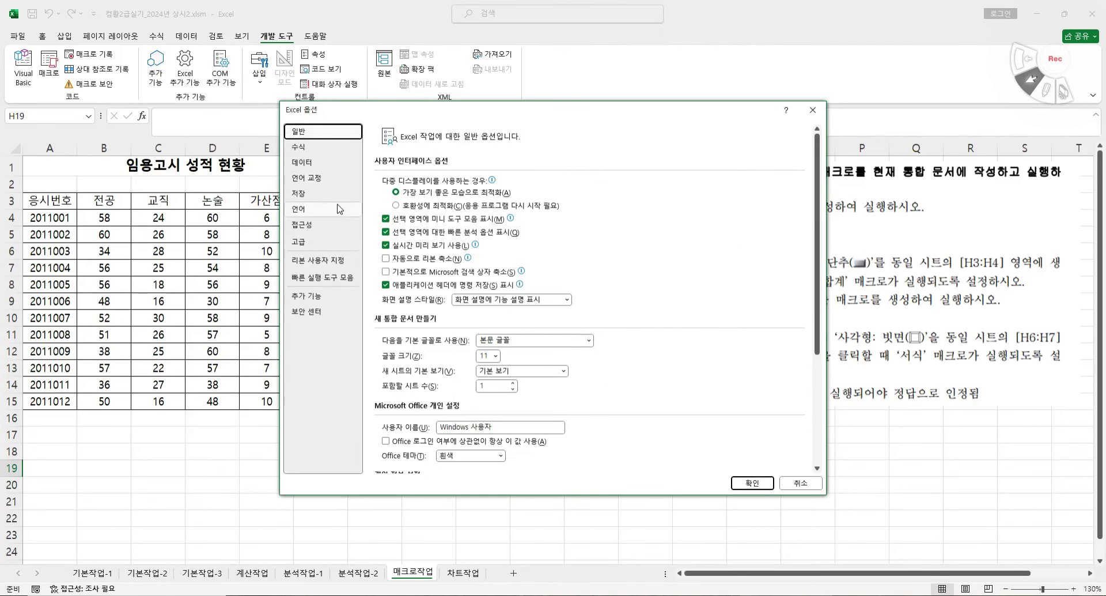
click(324, 260)
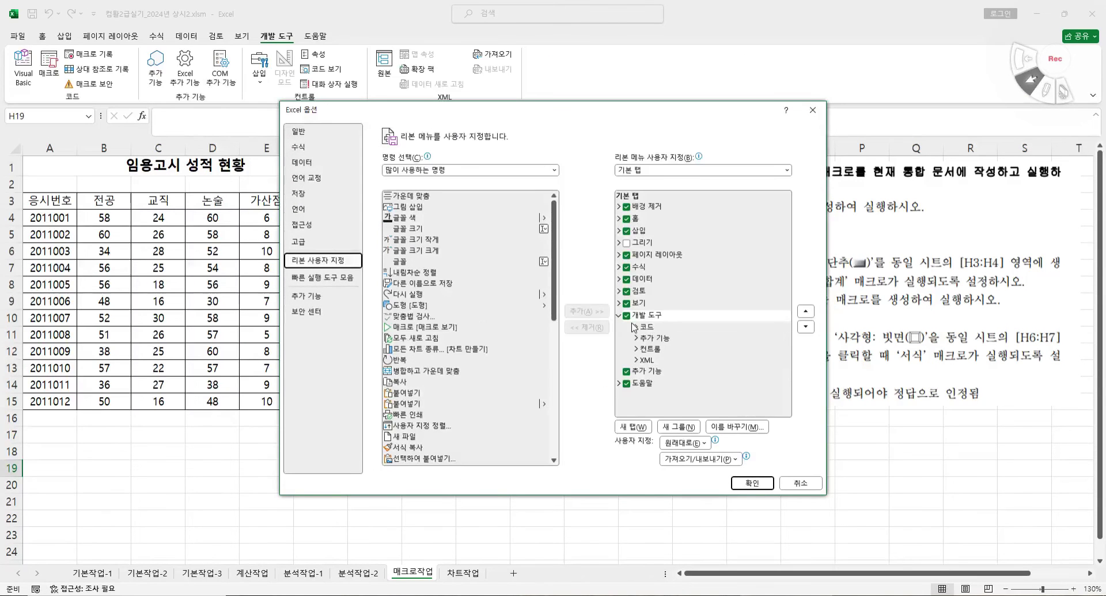
click(796, 486)
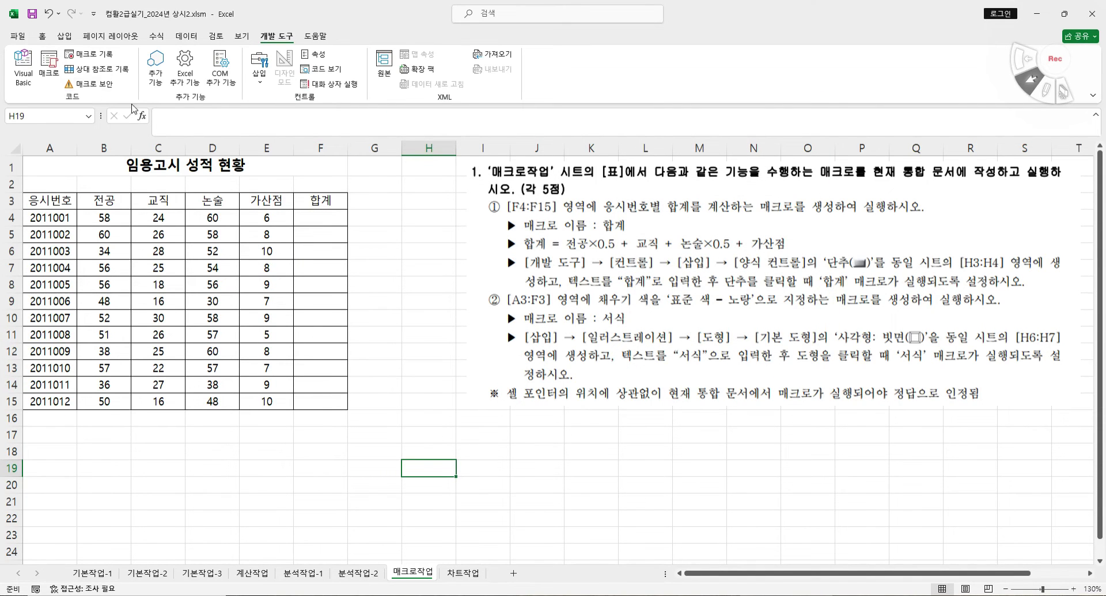
- Start recording a macro named 합계, stored in the current workbook (현재 통합 문서)
click(121, 55)
text(ㅎ)
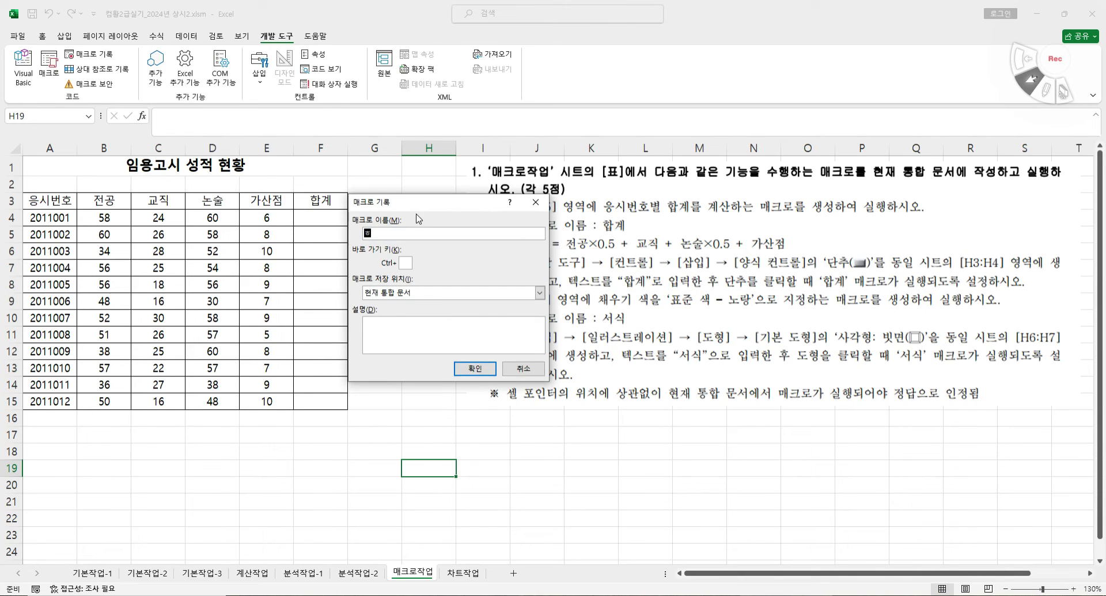
text(ㅏㅂㄱㅖ)
click(475, 368)
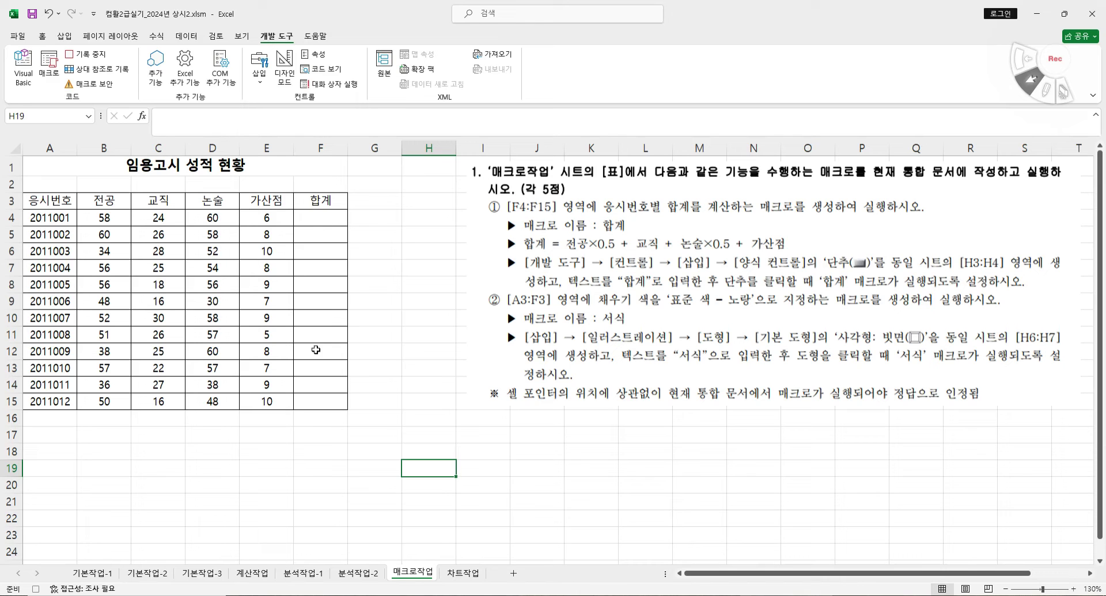
- Calculate the totals in F4:F15 with the formula =B4*0.5+C4+D4*0.5+E4 and stop the macro recording
click(330, 218)
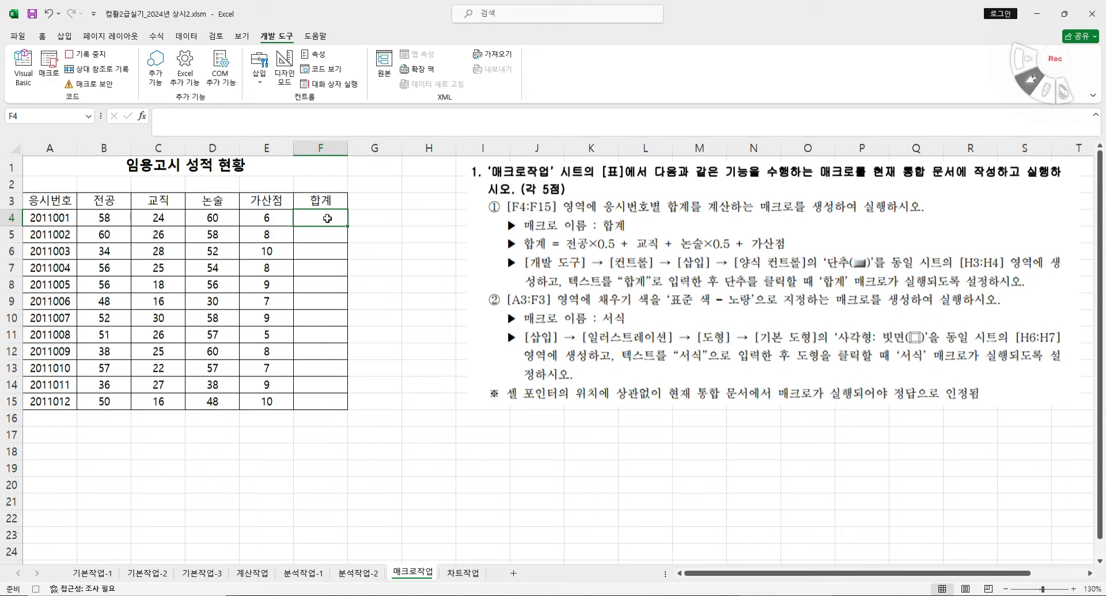
text(=)
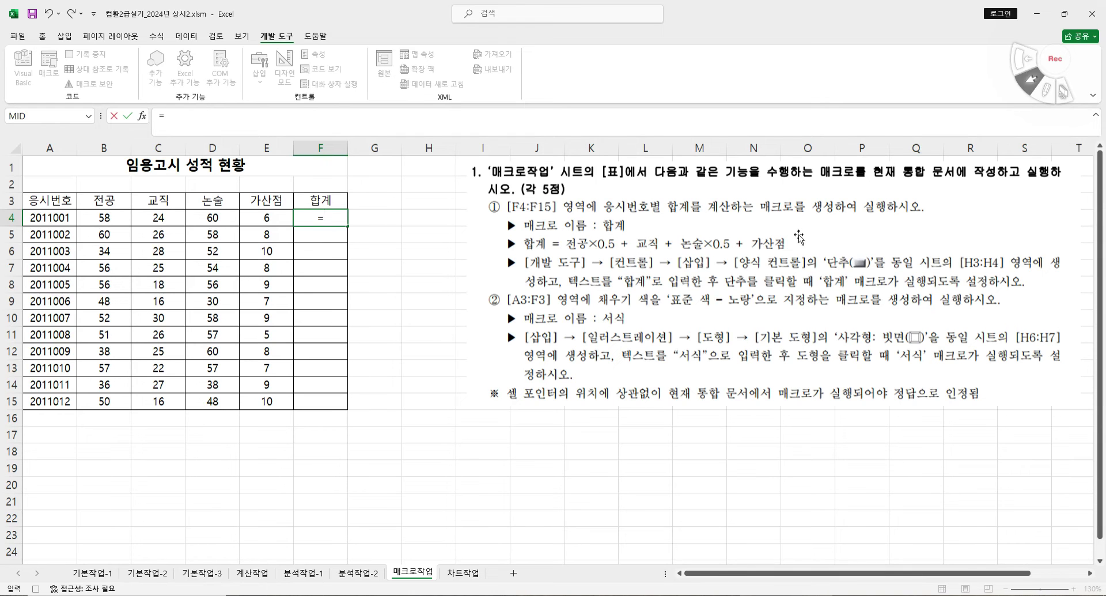
click(106, 218)
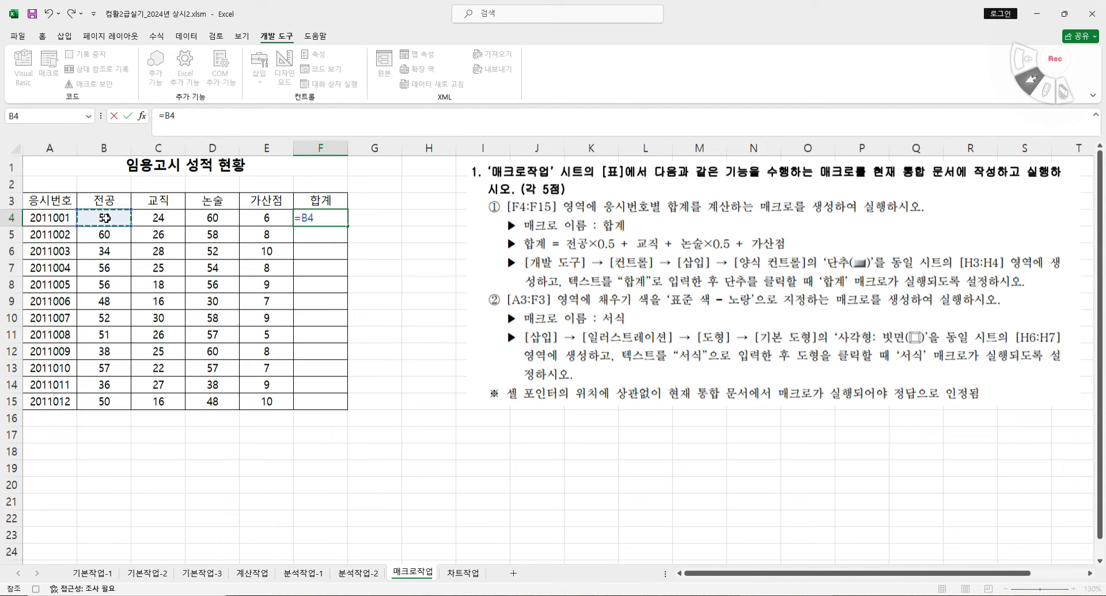
text(*0.5+)
click(159, 218)
text(+)
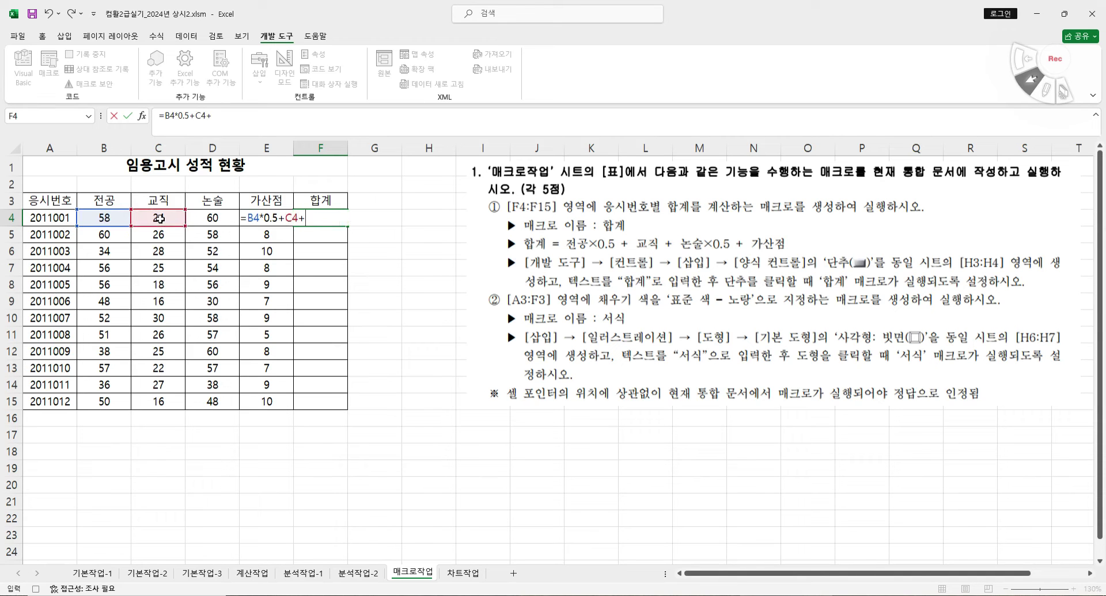
click(228, 216)
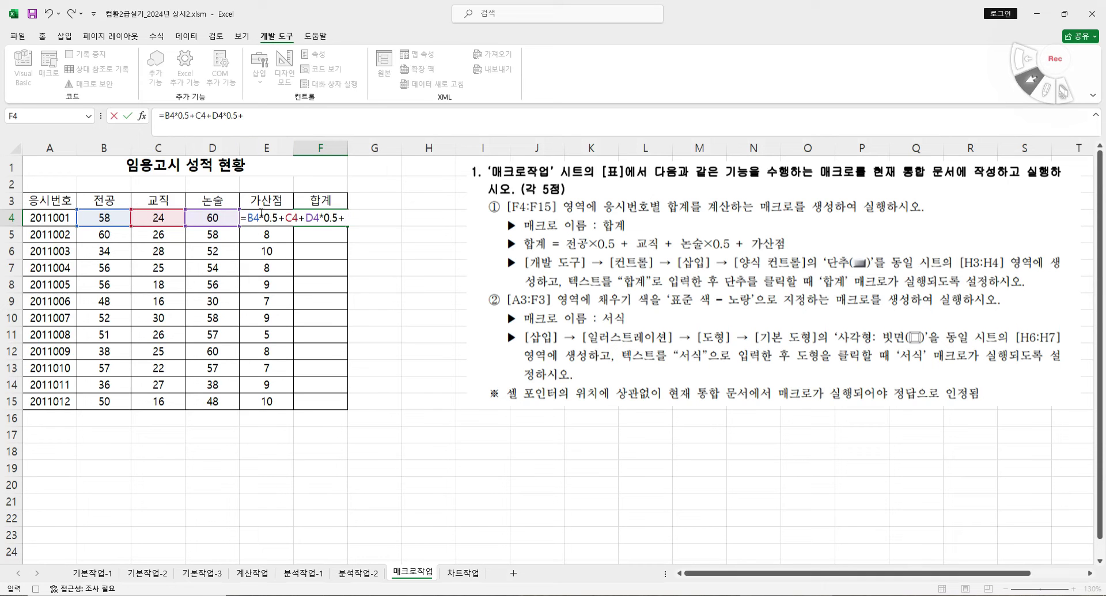
click(267, 234)
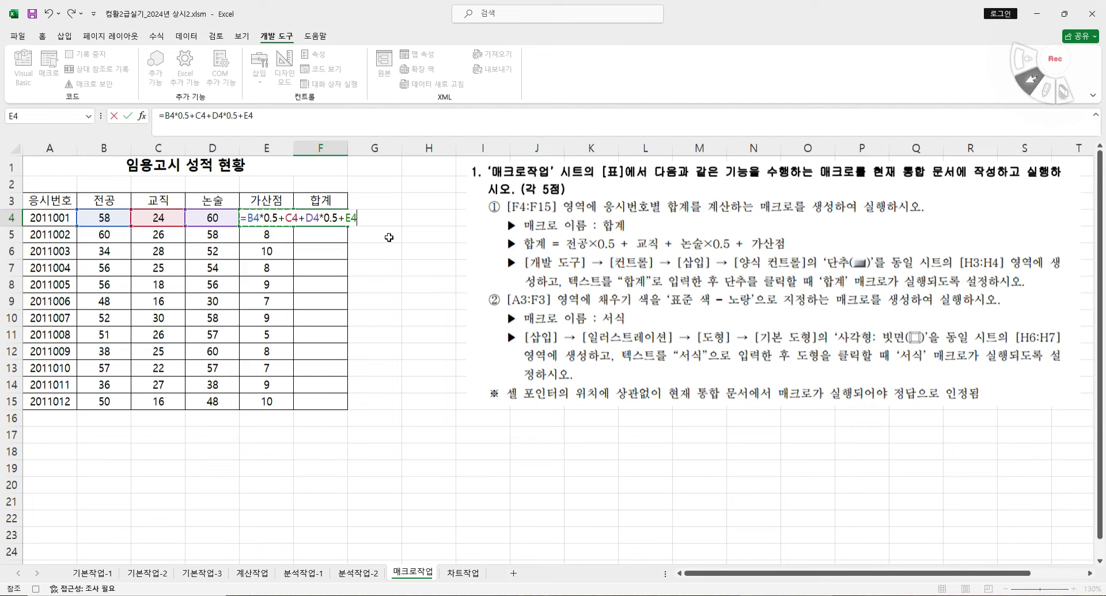
key(ctrl+Return)
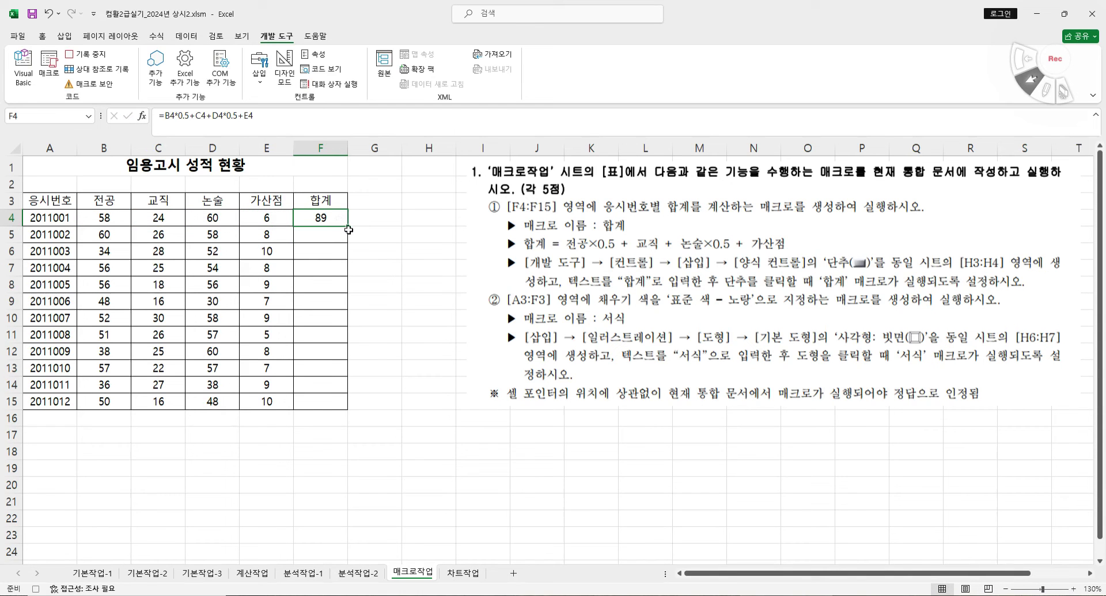
drag(349, 228, 347, 408)
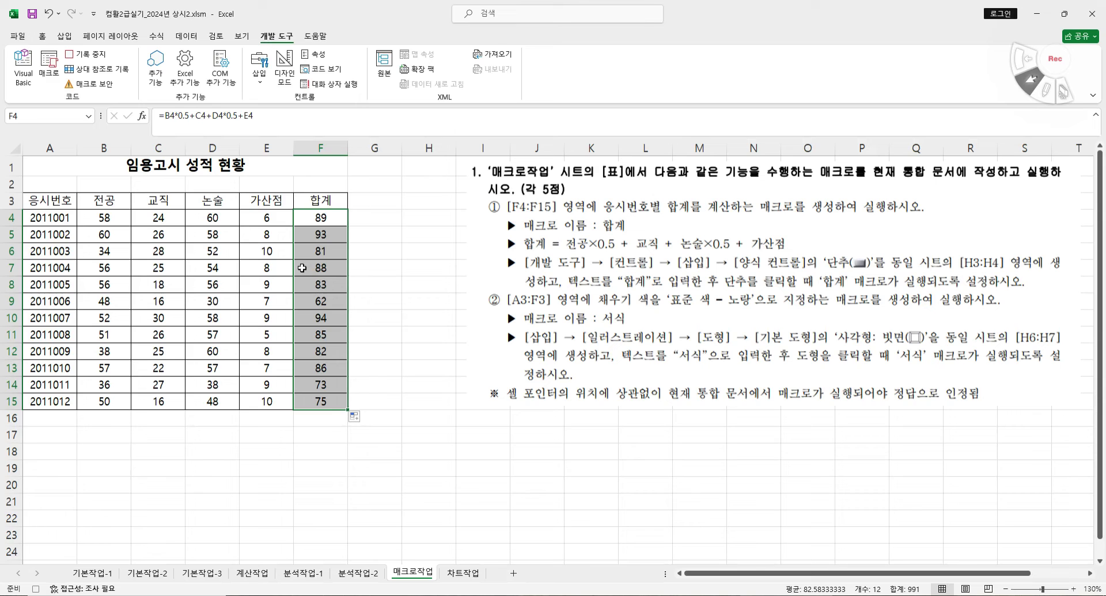
click(84, 54)
- Insert a form control button covering H3:H4 and assign the 합계 macro to it
drag(418, 202, 444, 230)
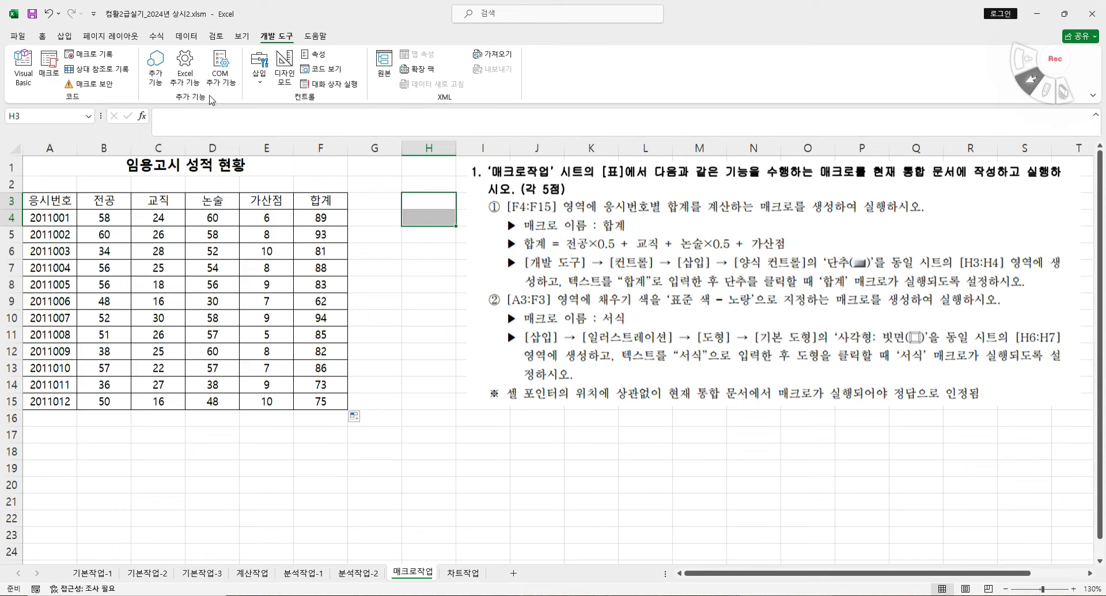
click(259, 68)
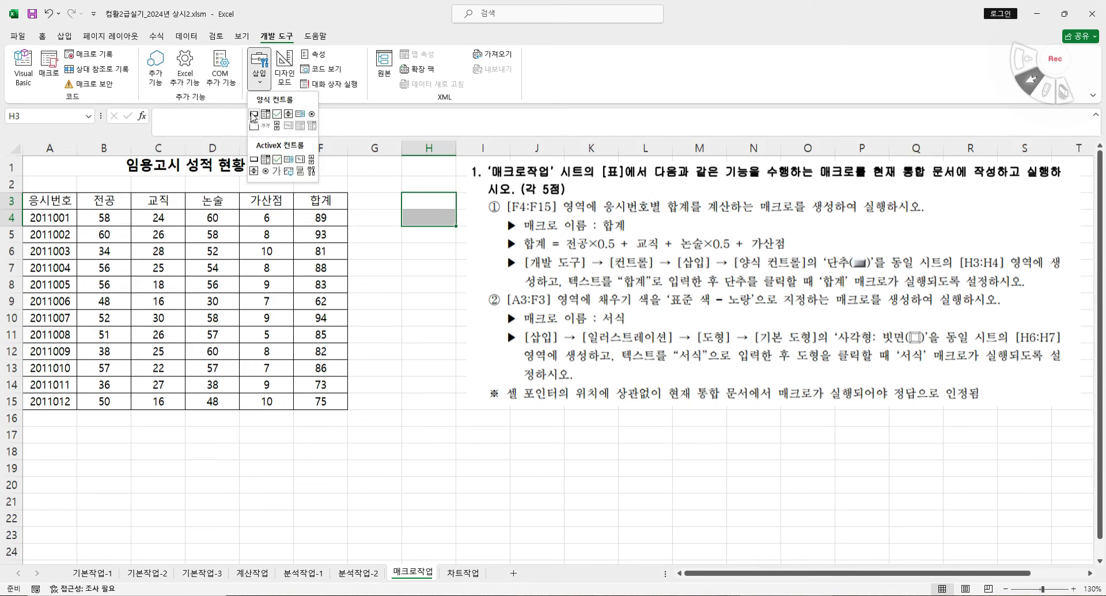
click(252, 117)
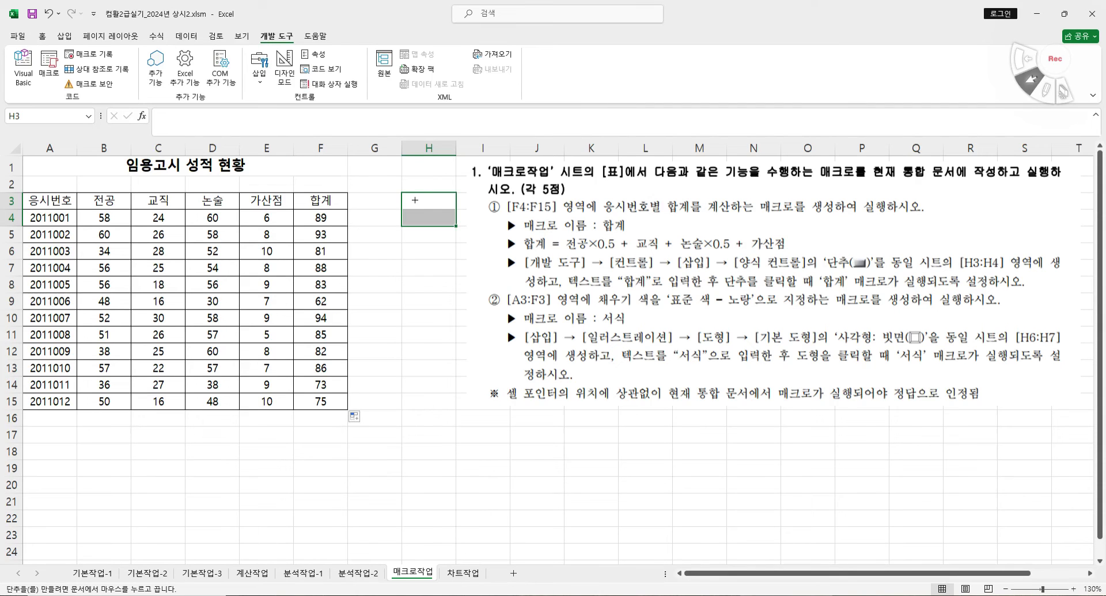
drag(403, 191, 391, 255)
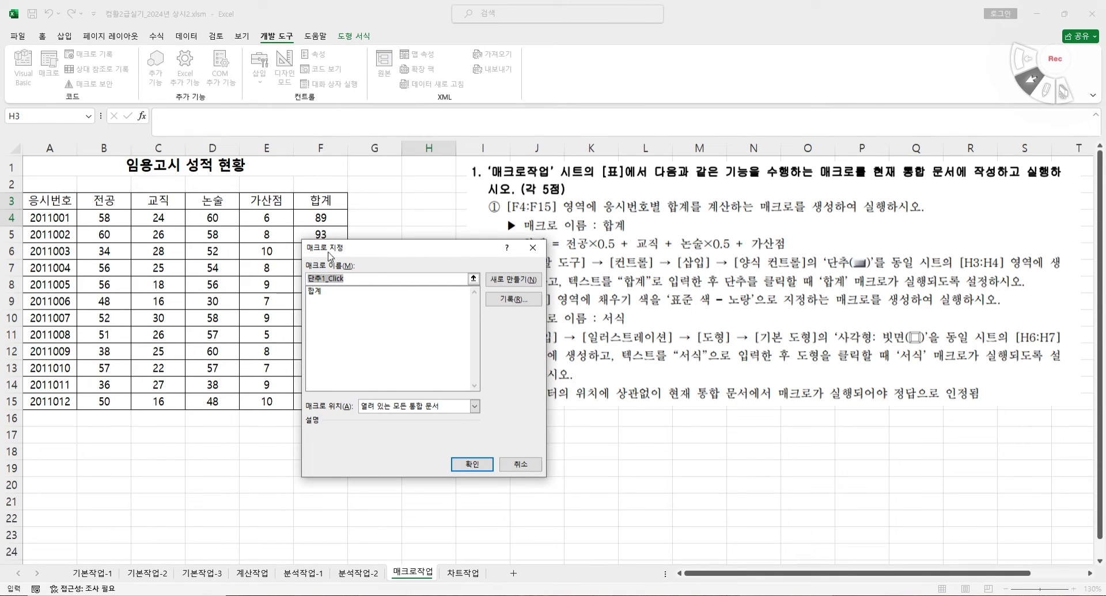
click(315, 292)
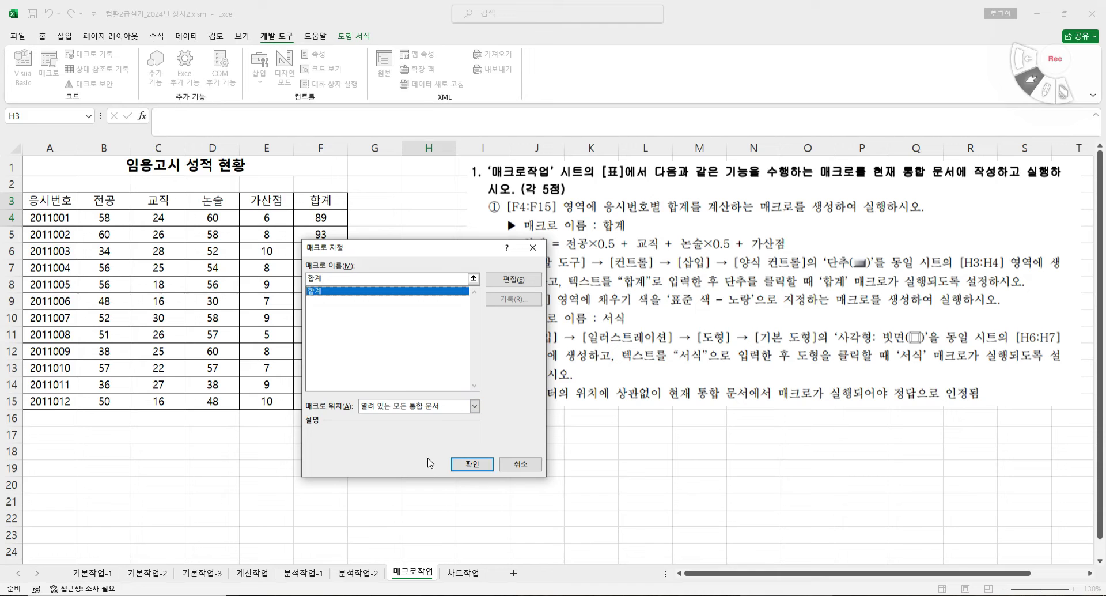
click(470, 464)
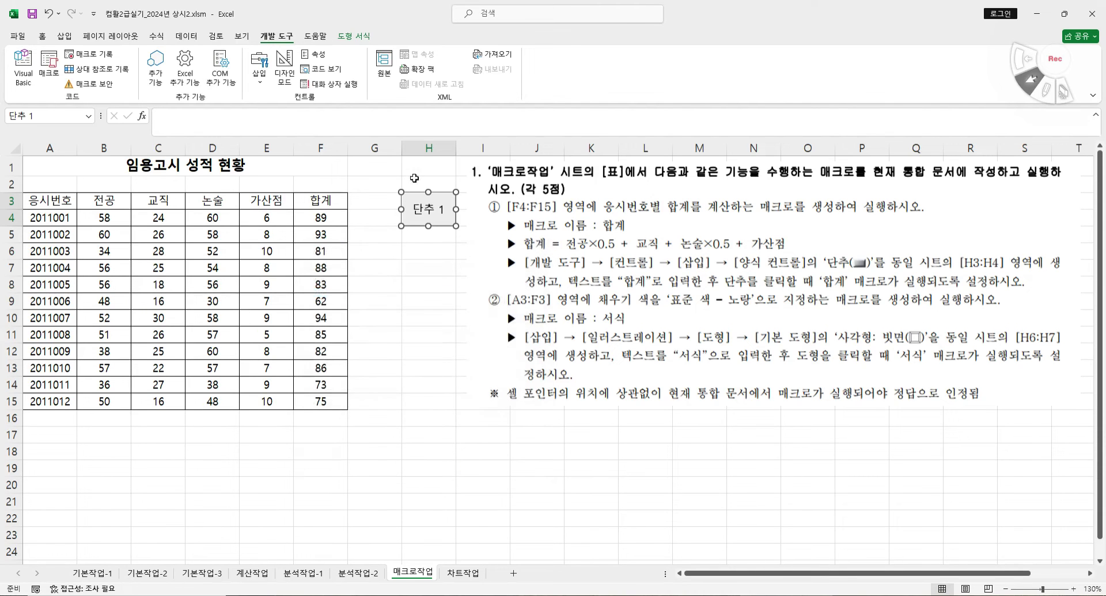
- Replace the caption of the button in H3:H4 with 합계
click(412, 212)
key(Delete)
key(Delete)
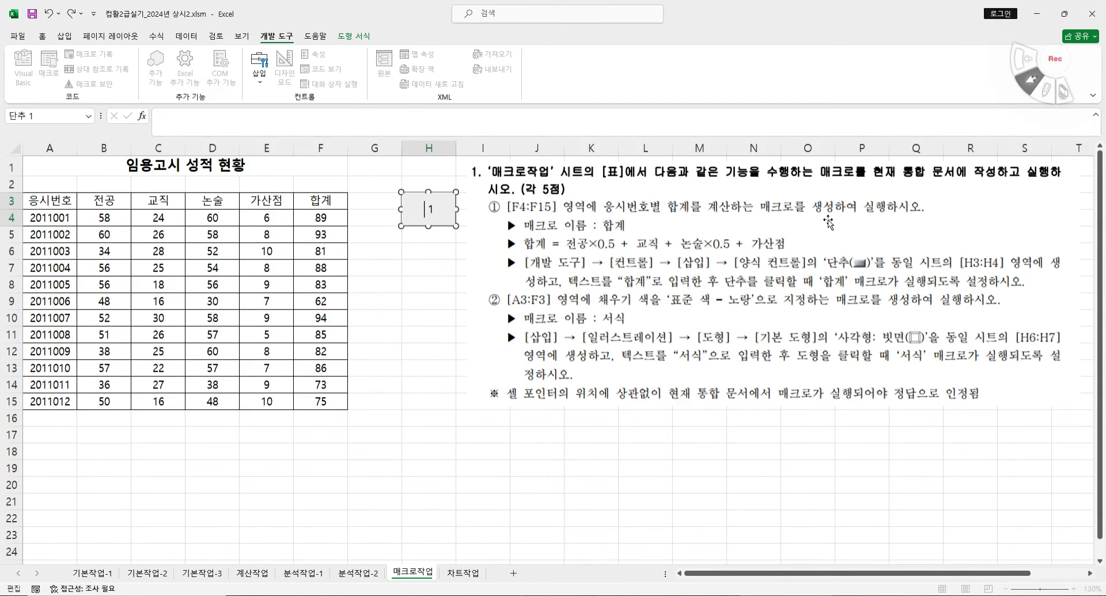
text(ㅎㅏㅂㄱ)
click(423, 293)
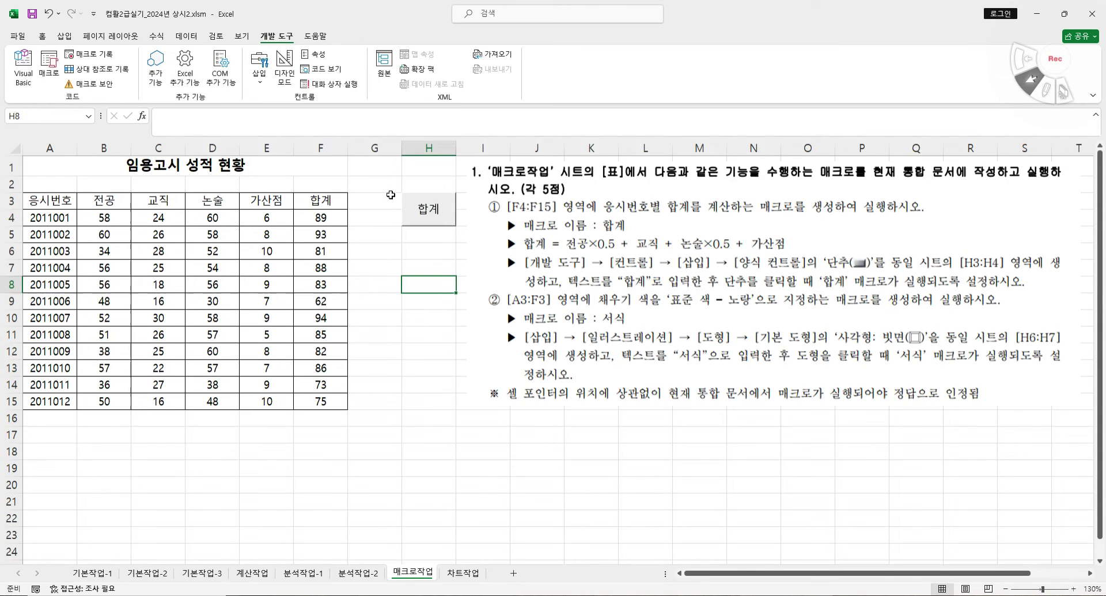
- Test the 합계 button by running its macro with different cells selected
click(438, 222)
click(440, 333)
click(387, 405)
click(448, 424)
click(428, 208)
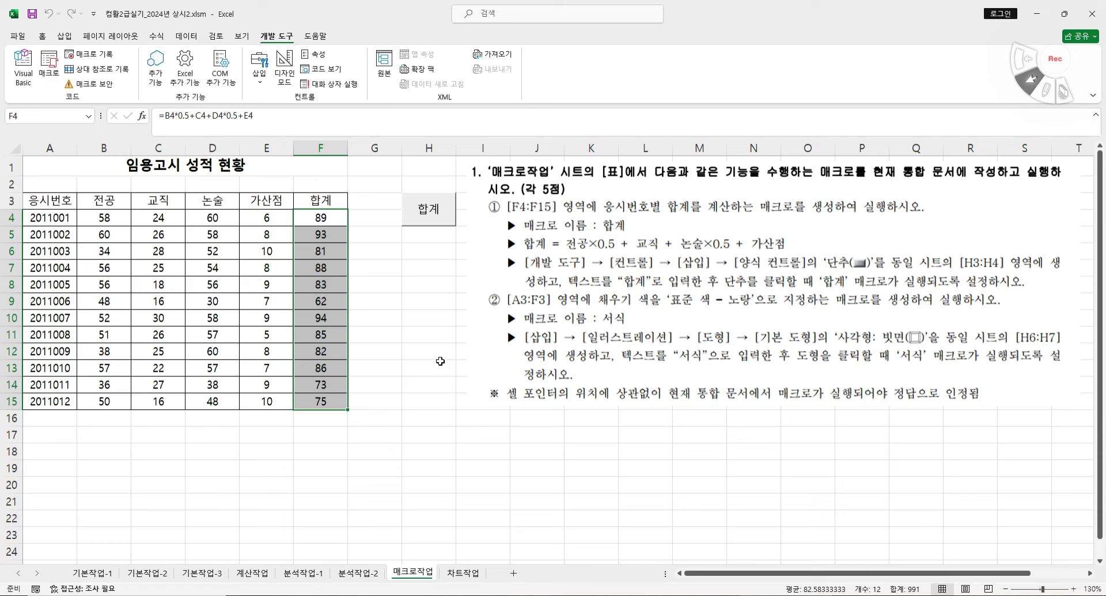
click(521, 437)
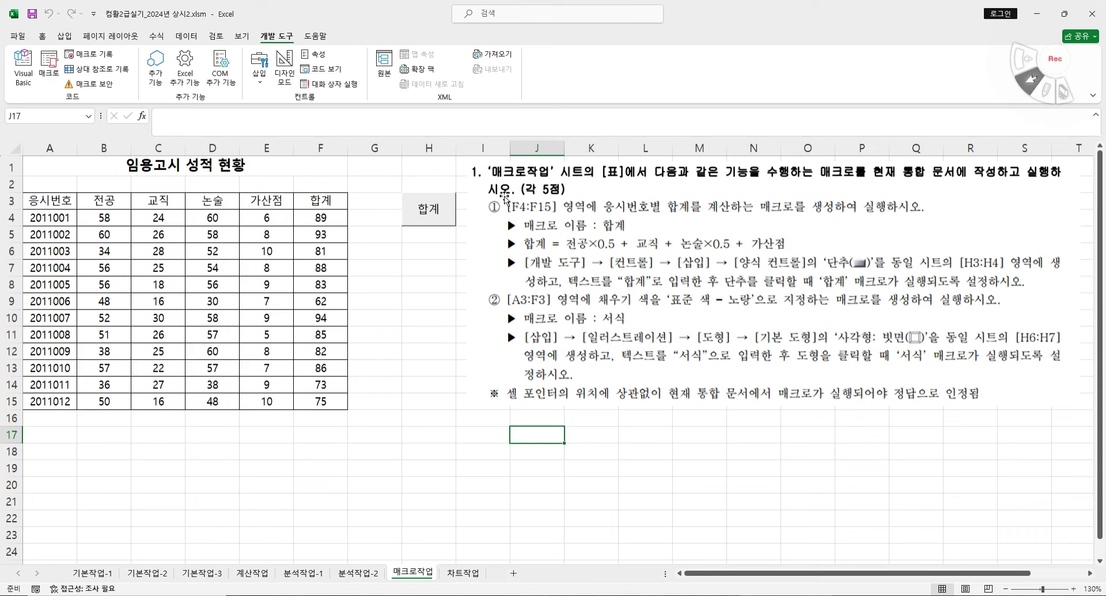
click(387, 435)
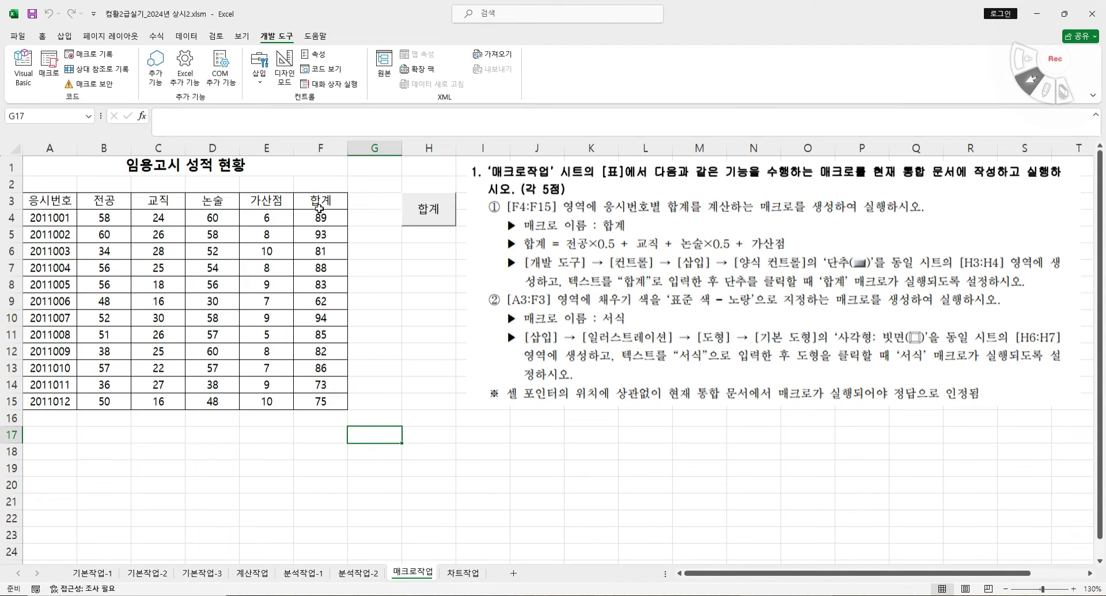
- Start recording a second macro named 서식, stored in the current workbook
click(83, 56)
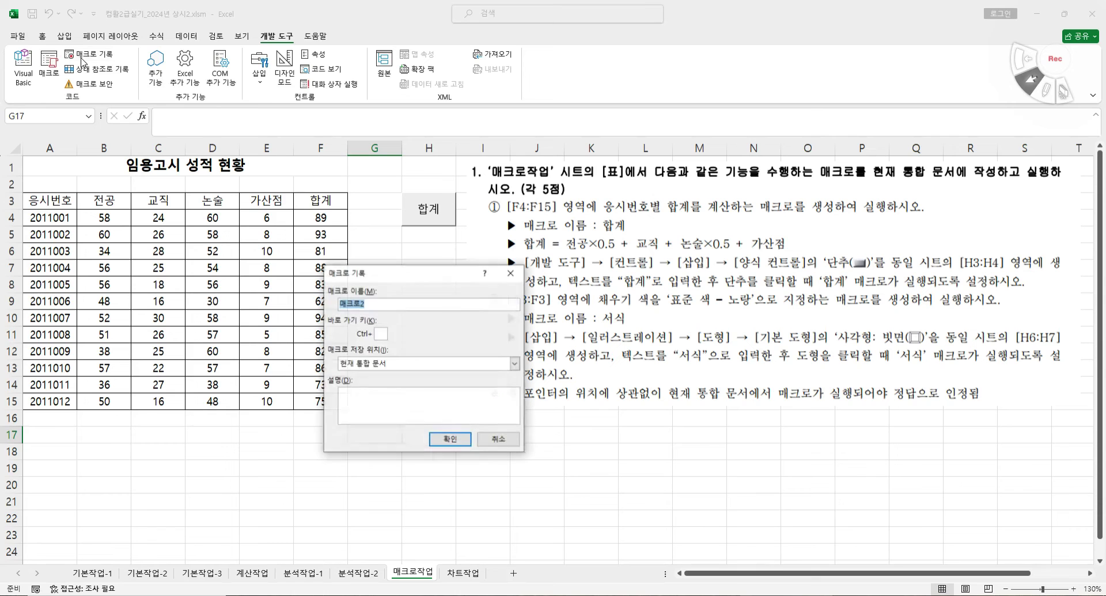
text(서식)
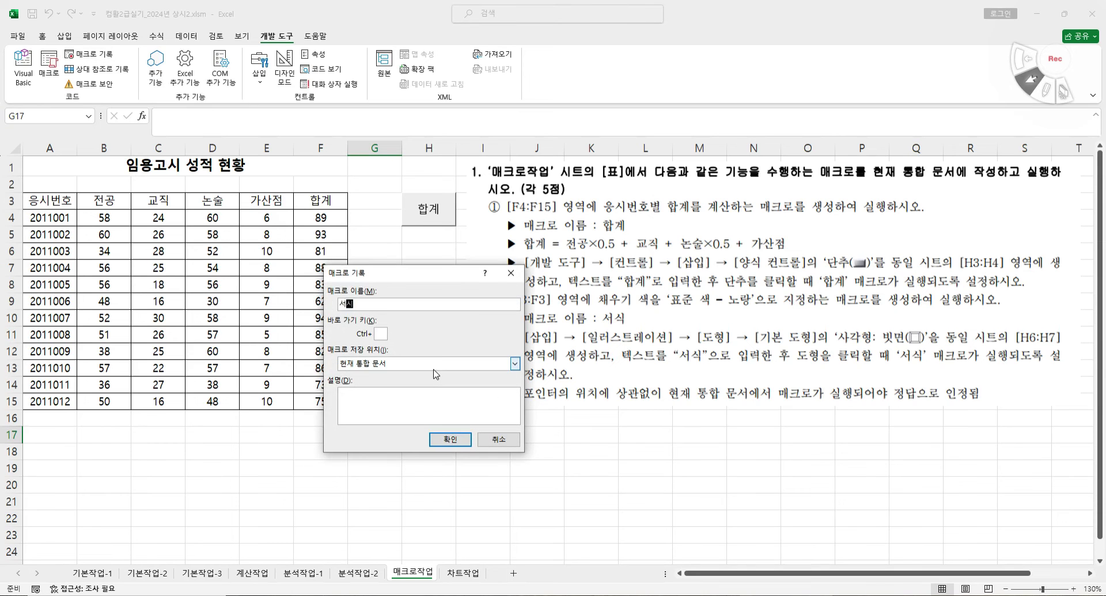
click(450, 439)
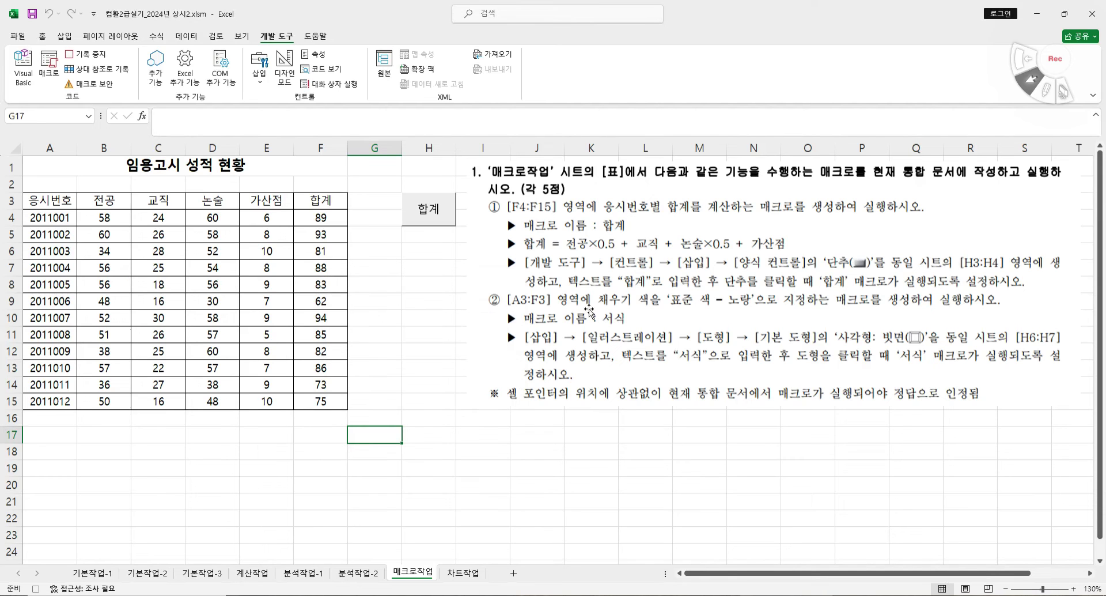
- Fill the header cells A3:F3 with the standard color yellow (노랑) and stop the macro recording
drag(38, 201, 302, 201)
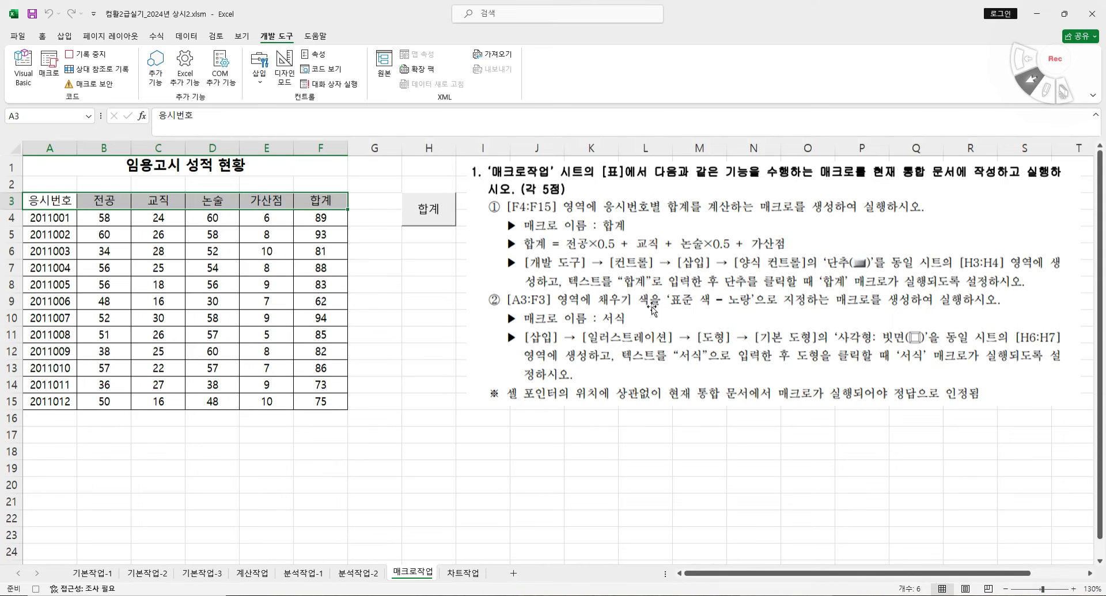
click(46, 36)
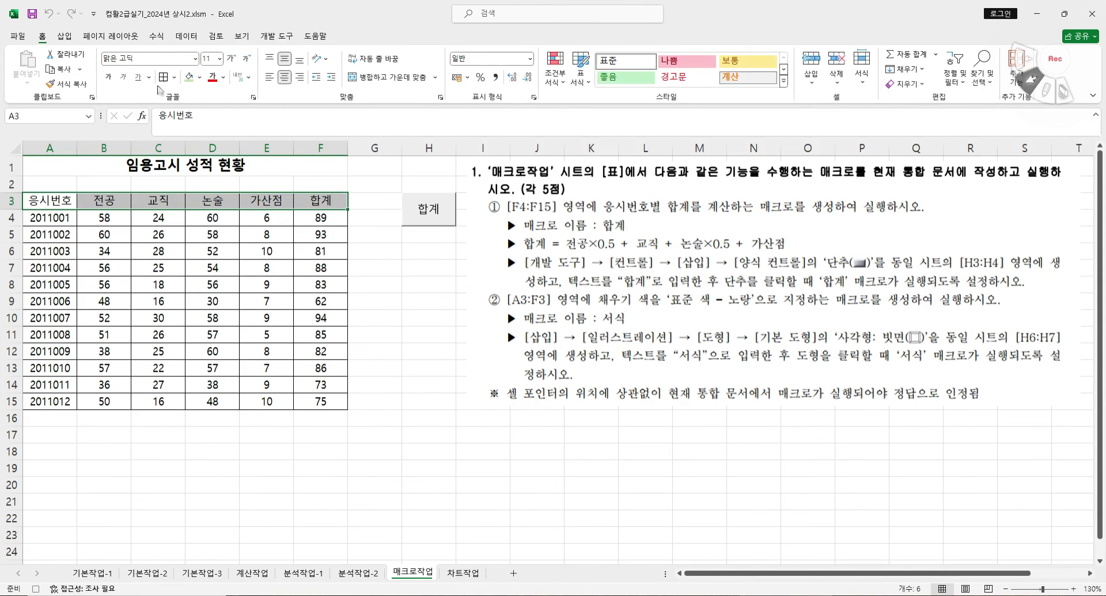
click(199, 78)
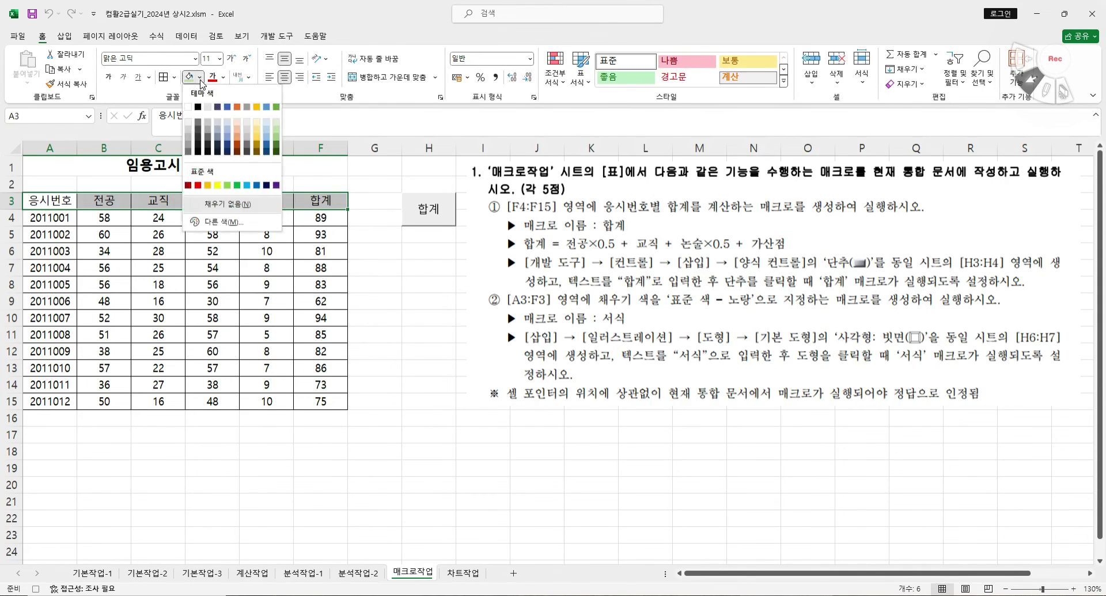
click(217, 185)
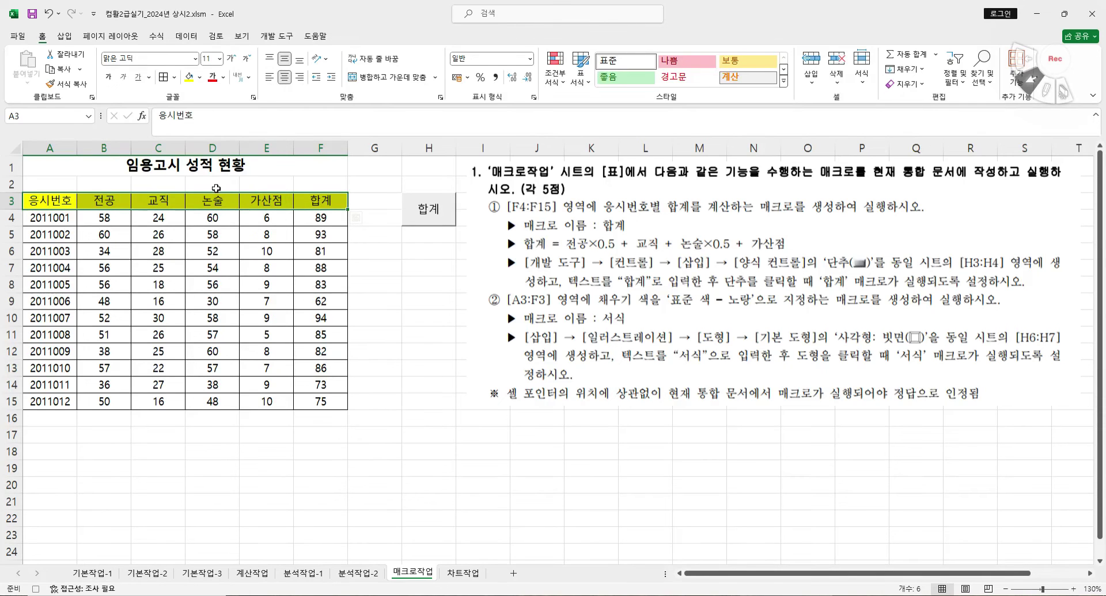
click(277, 37)
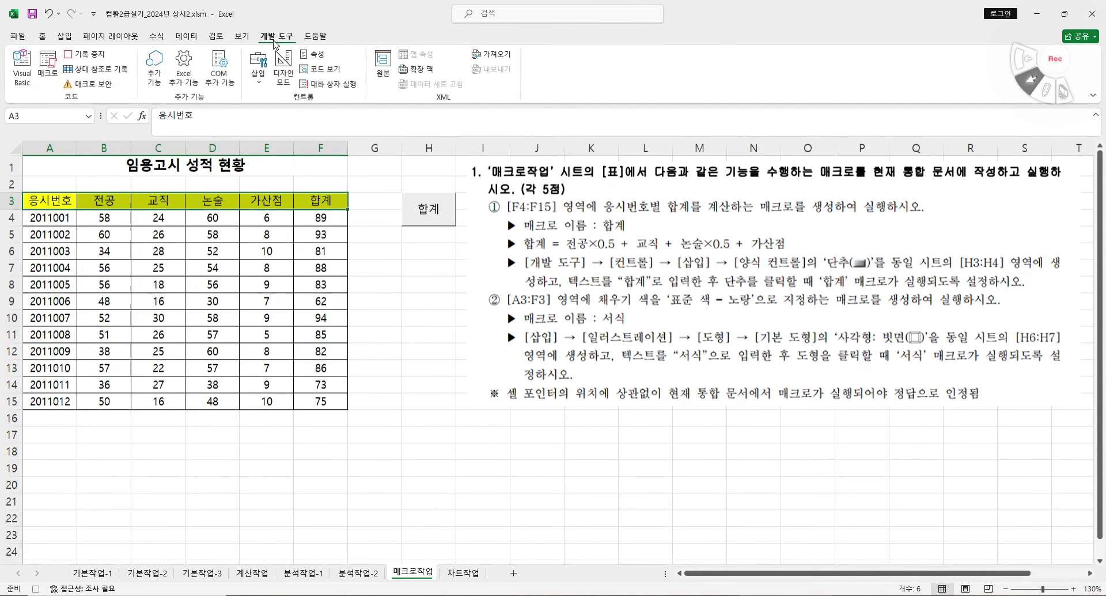
click(97, 55)
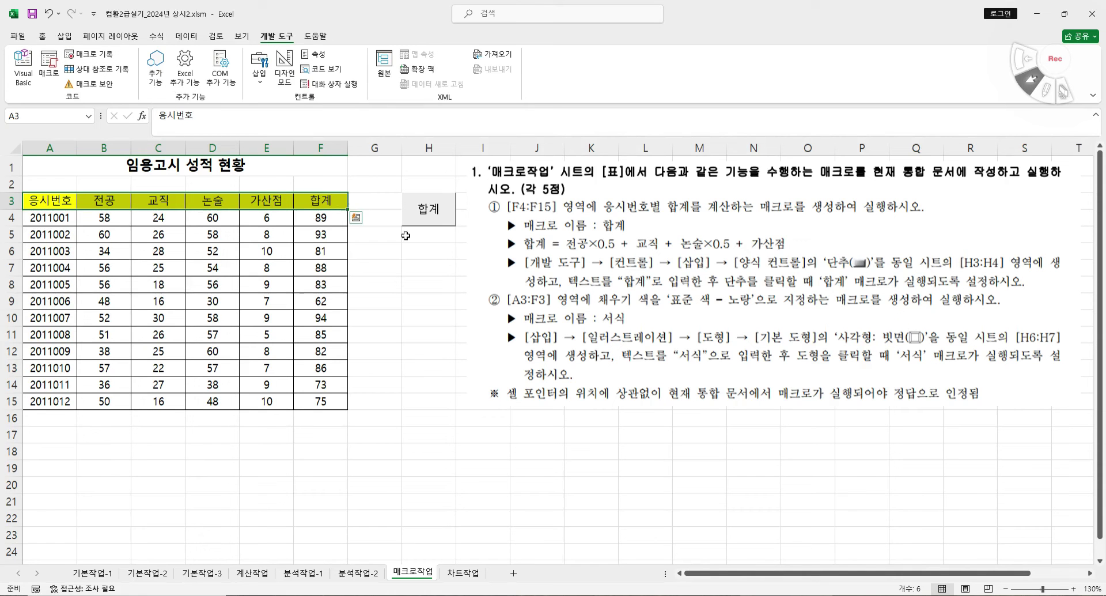
- Draw a basic bevel shape (사각형: 빗면) covering cells H6:H7
click(429, 253)
drag(429, 254, 431, 267)
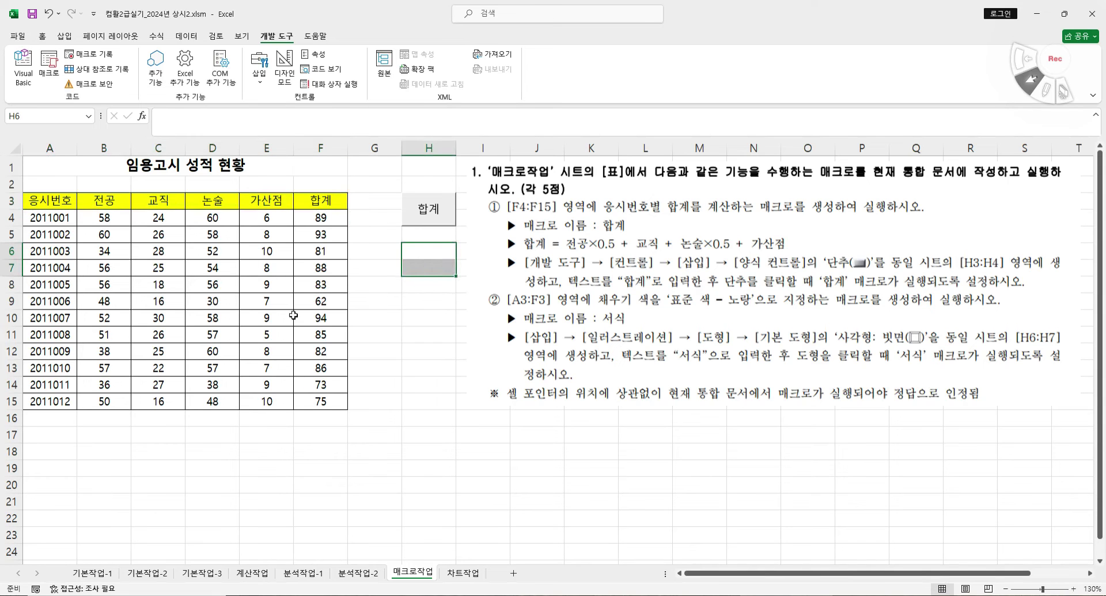
click(65, 36)
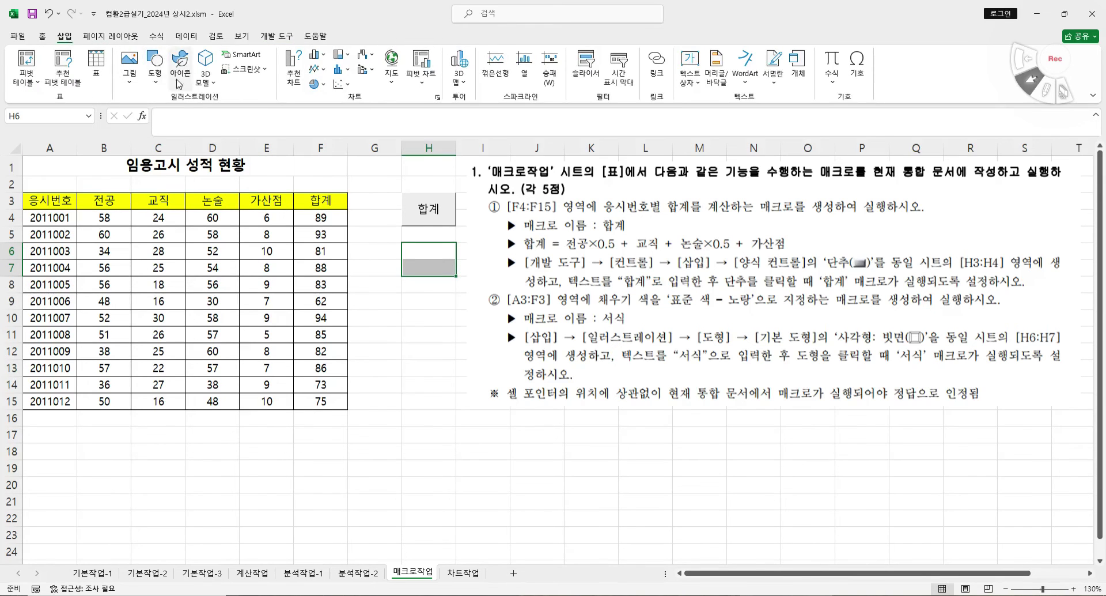
click(154, 64)
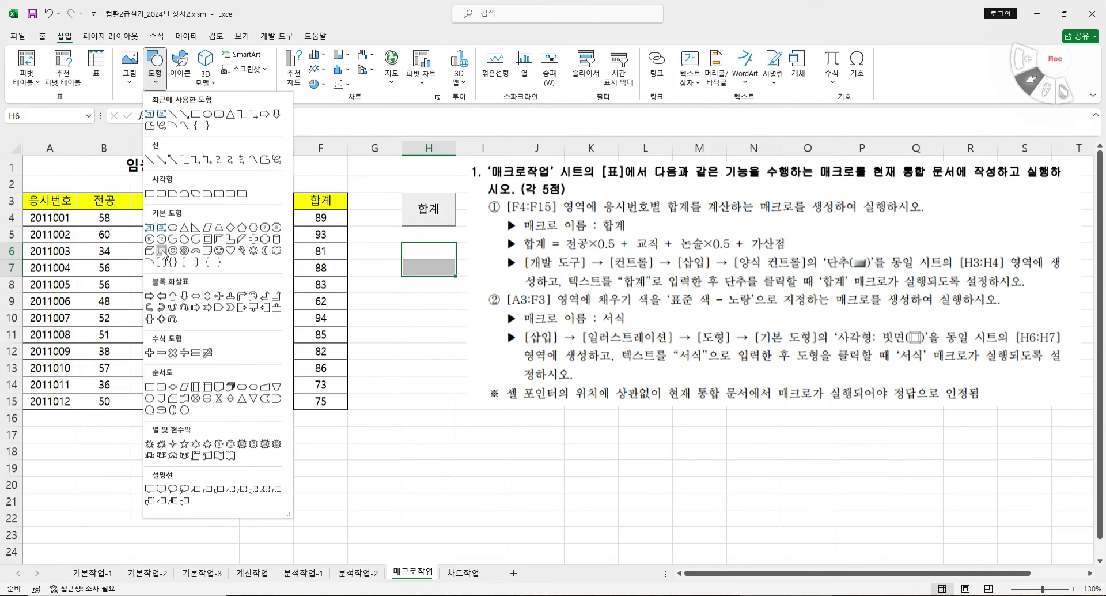
click(161, 251)
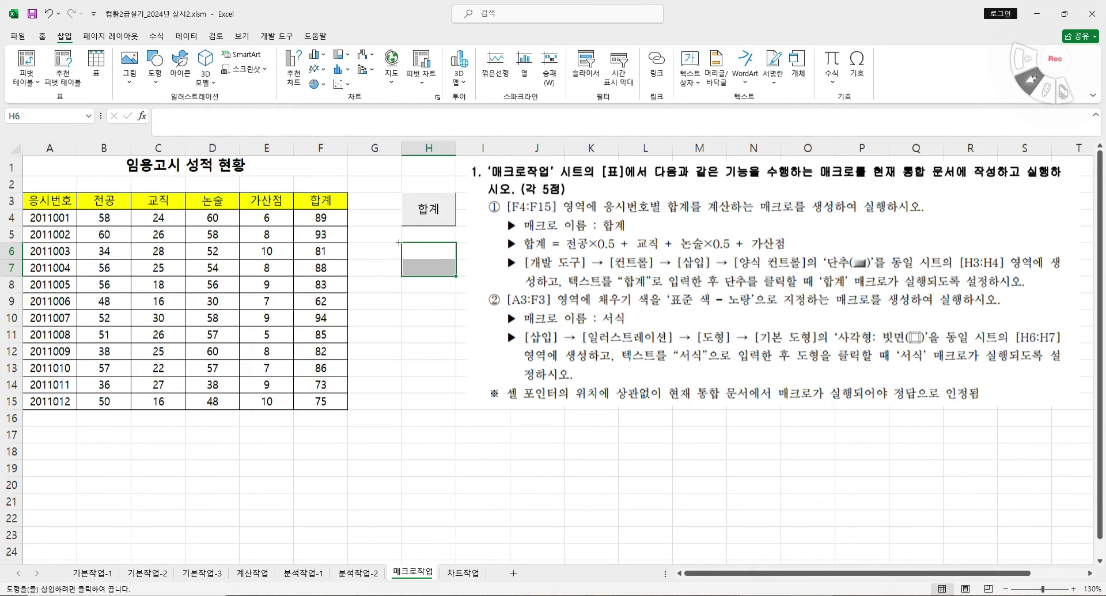
drag(399, 243, 456, 276)
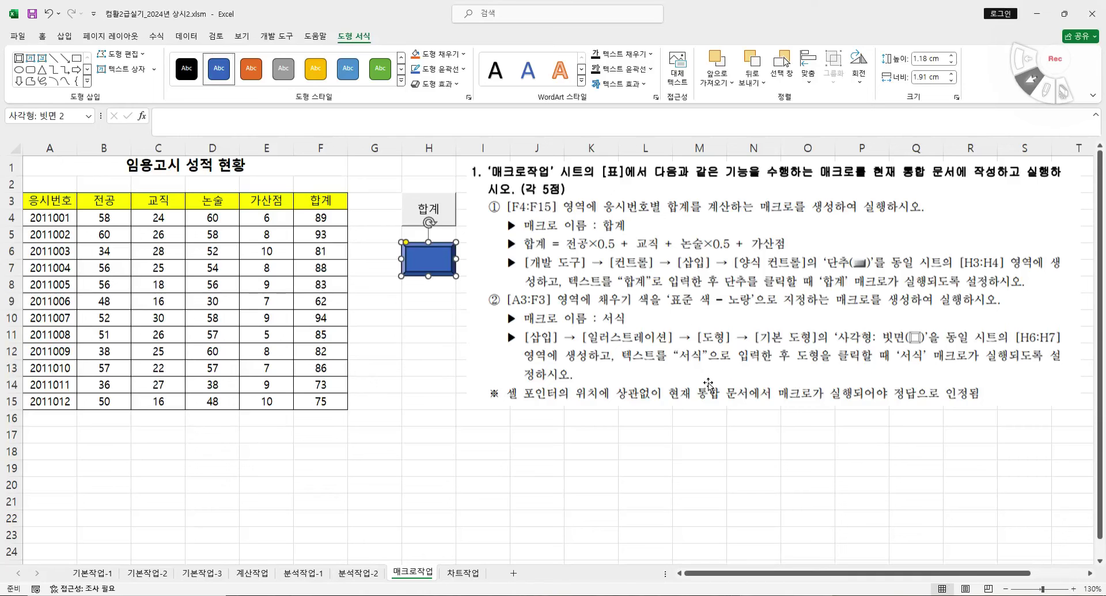
- Label the bevel shape over H6:H7 with the text 서식 and assign the macro 서식 to it
text(서식)
right_click(448, 269)
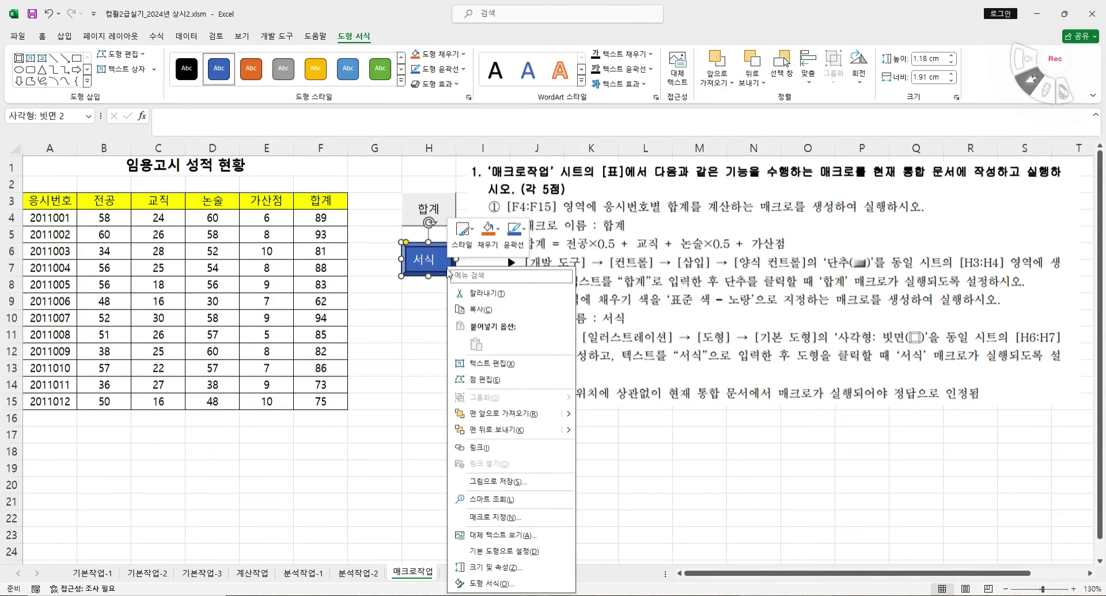
click(496, 517)
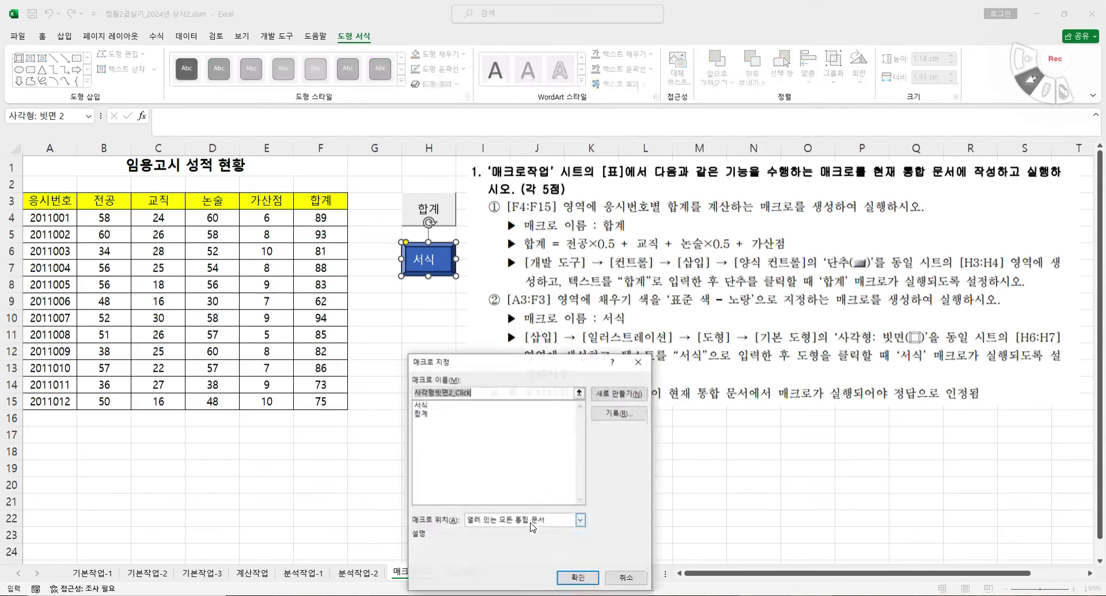
click(424, 406)
click(577, 577)
click(408, 456)
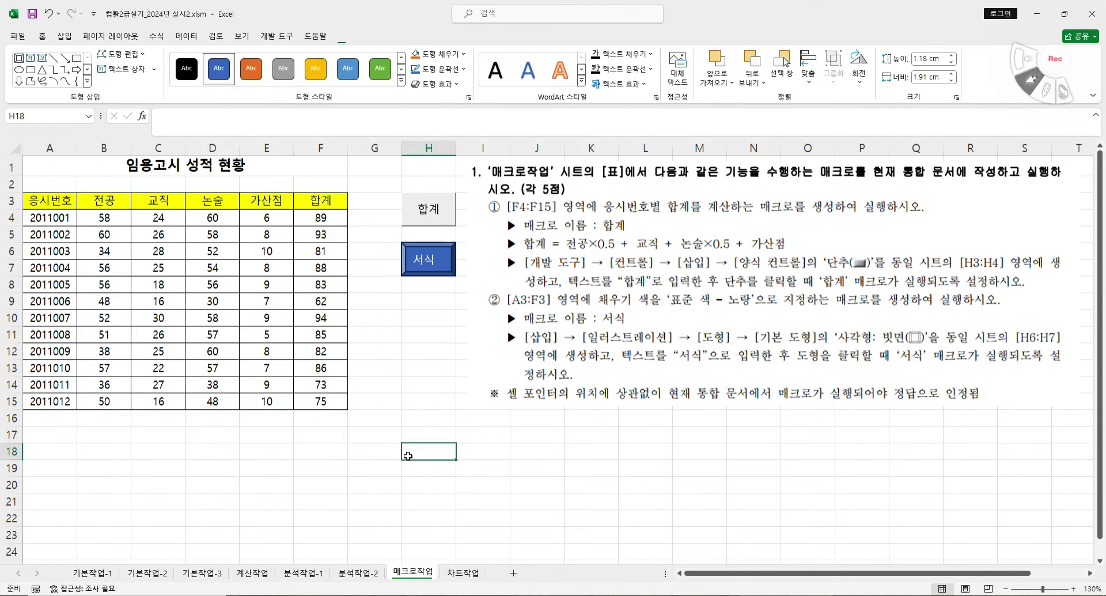
- Test the 서식 shape and the 합계 button by running their macros alternately several times
click(417, 256)
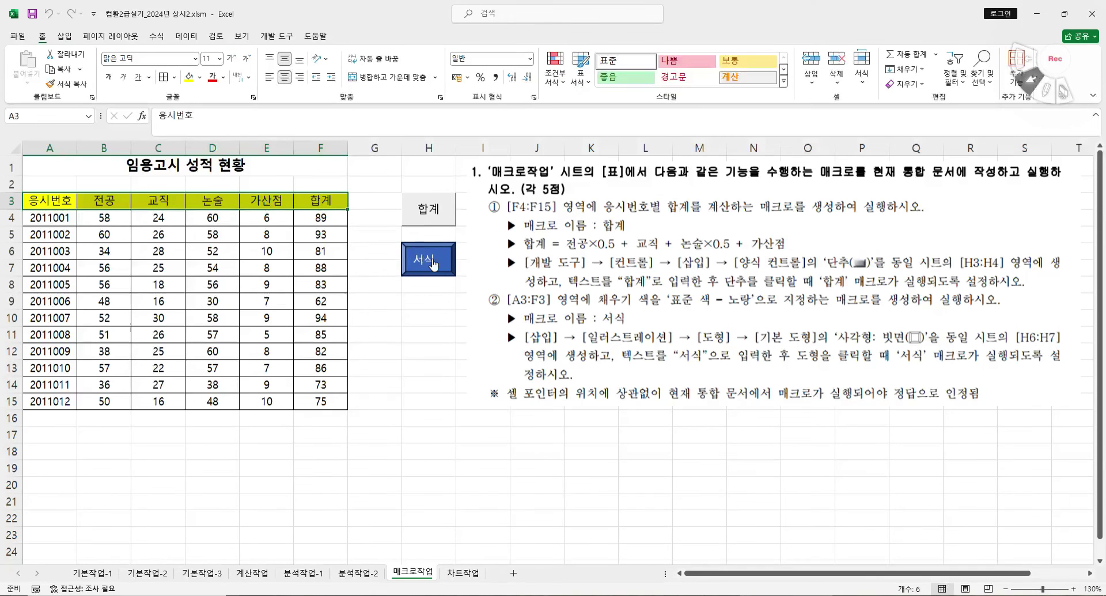
click(426, 216)
click(430, 254)
click(428, 213)
click(433, 281)
click(439, 213)
click(434, 276)
click(425, 364)
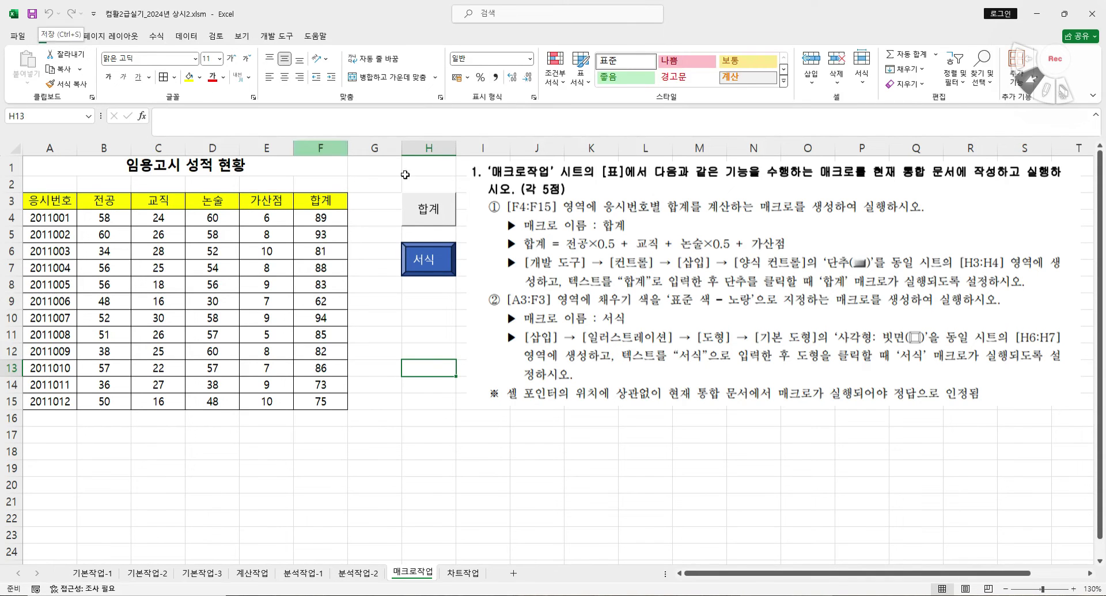
- Open the 차트작업 sheet and select the provided 가전제품 목표/생산 현황 line chart
click(463, 573)
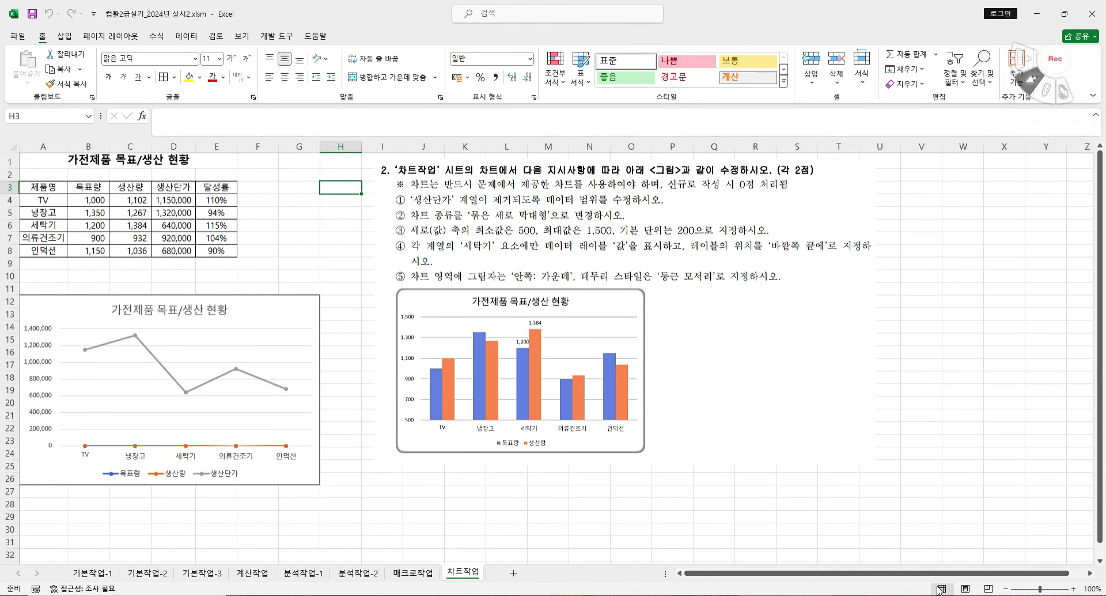
click(1073, 588)
click(1073, 589)
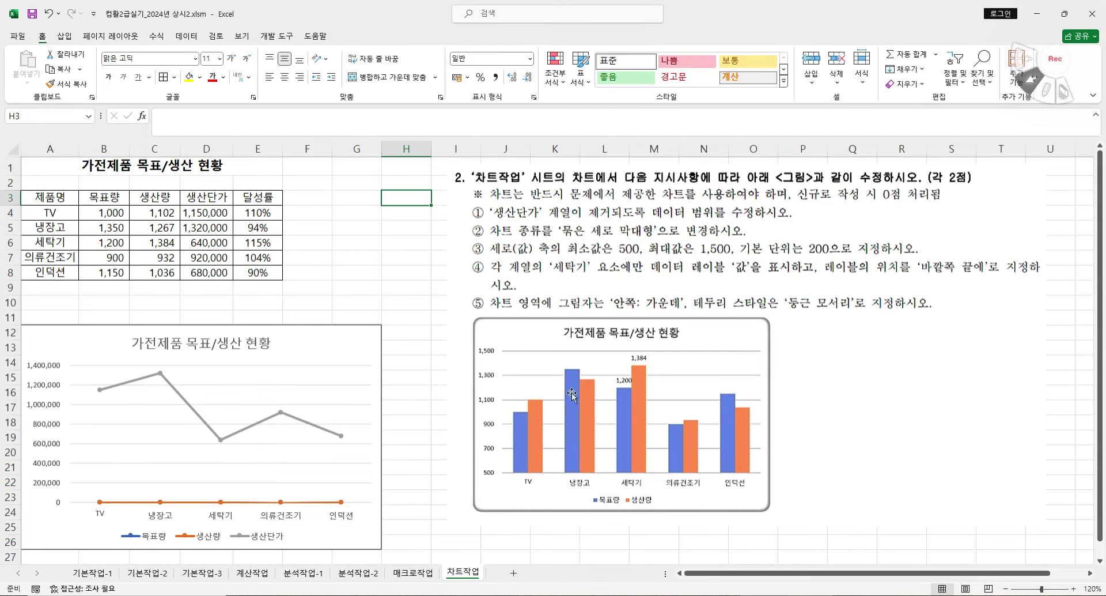
click(362, 340)
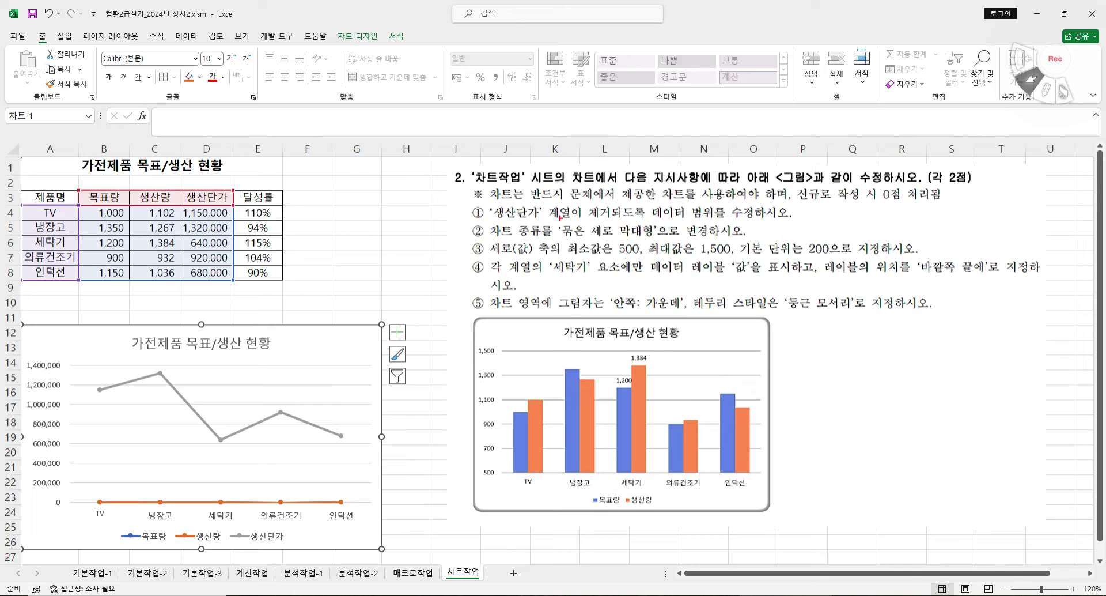
mouse_move(488, 218)
mouse_down()
mouse_move(755, 215)
mouse_move(653, 200)
mouse_up()
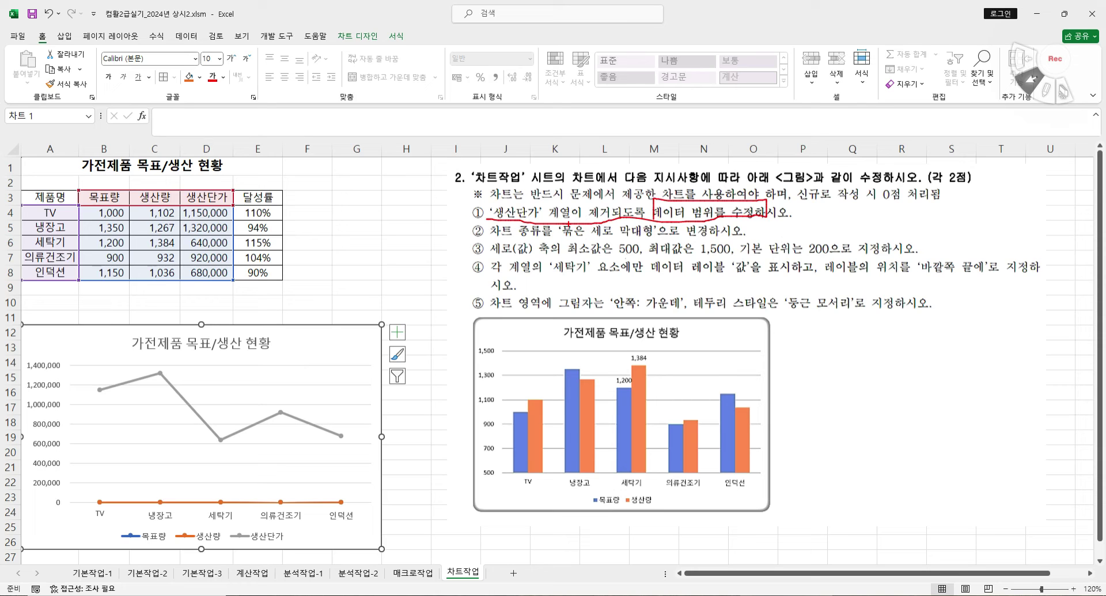
drag(658, 212, 783, 212)
key(Escape)
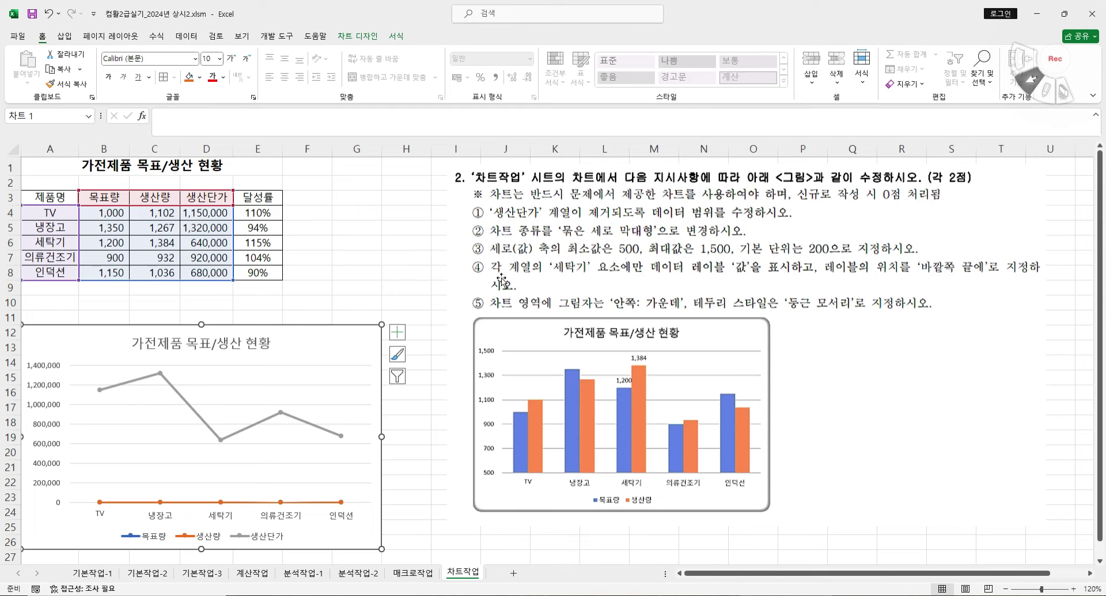
- Remove the 생산단가 series from the line chart's source data
right_click(359, 340)
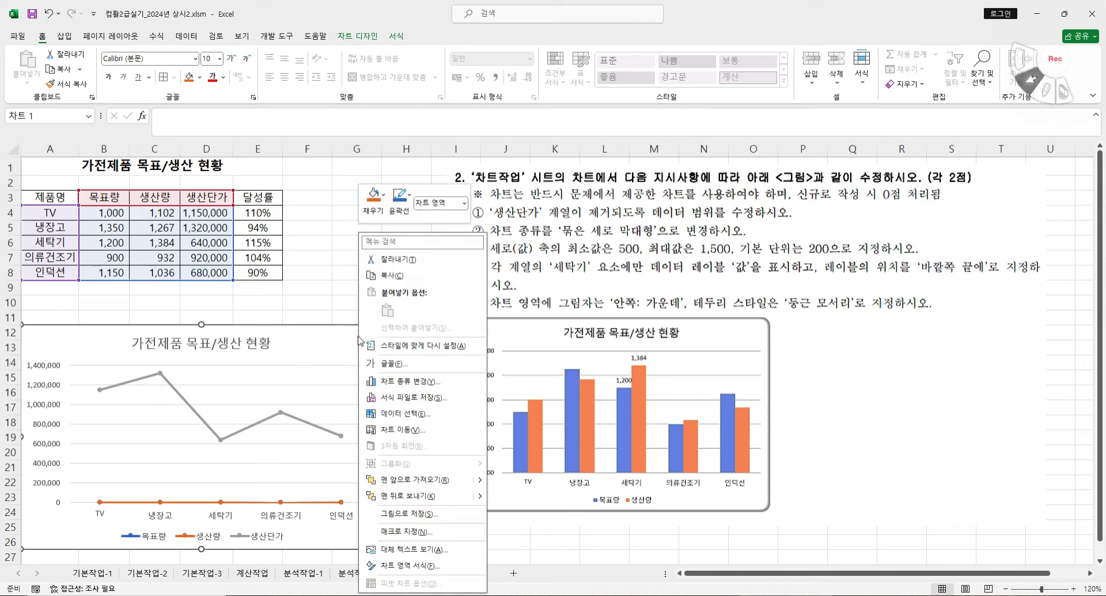
click(403, 413)
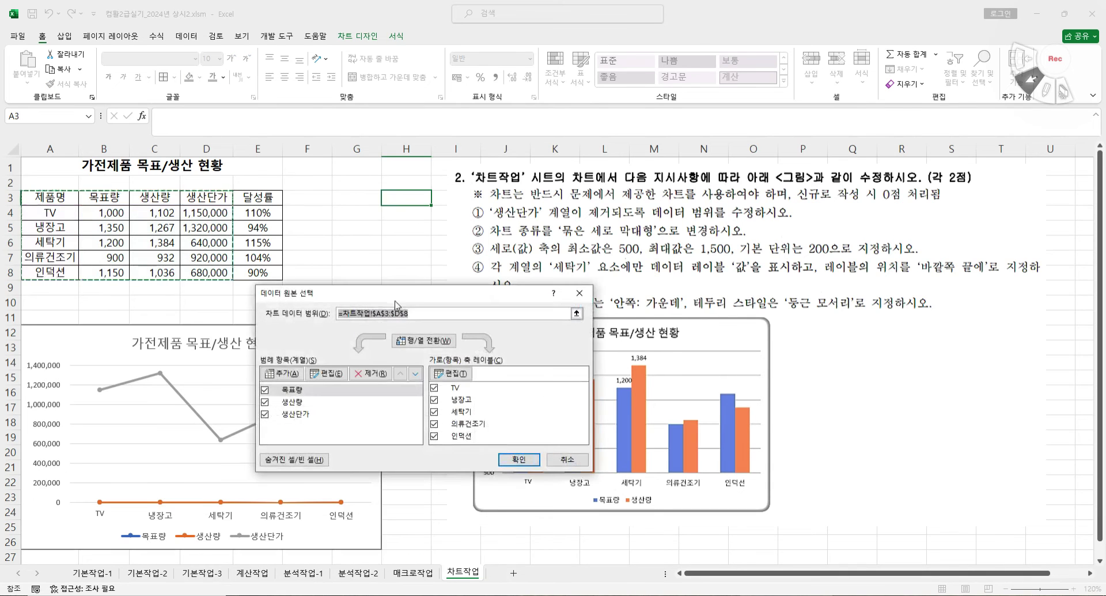
drag(427, 266, 301, 65)
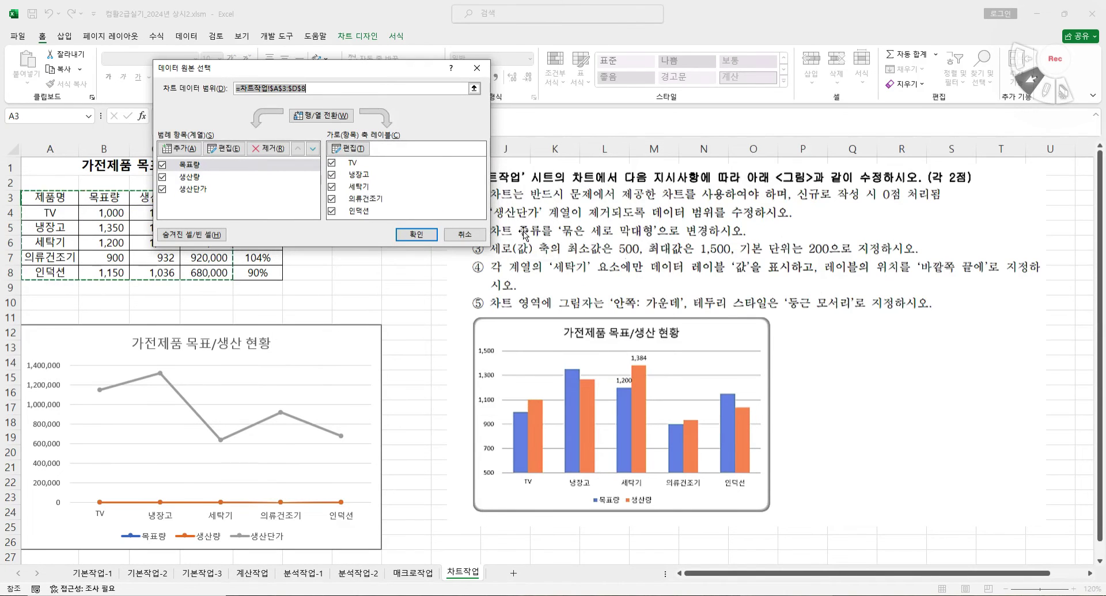
click(198, 190)
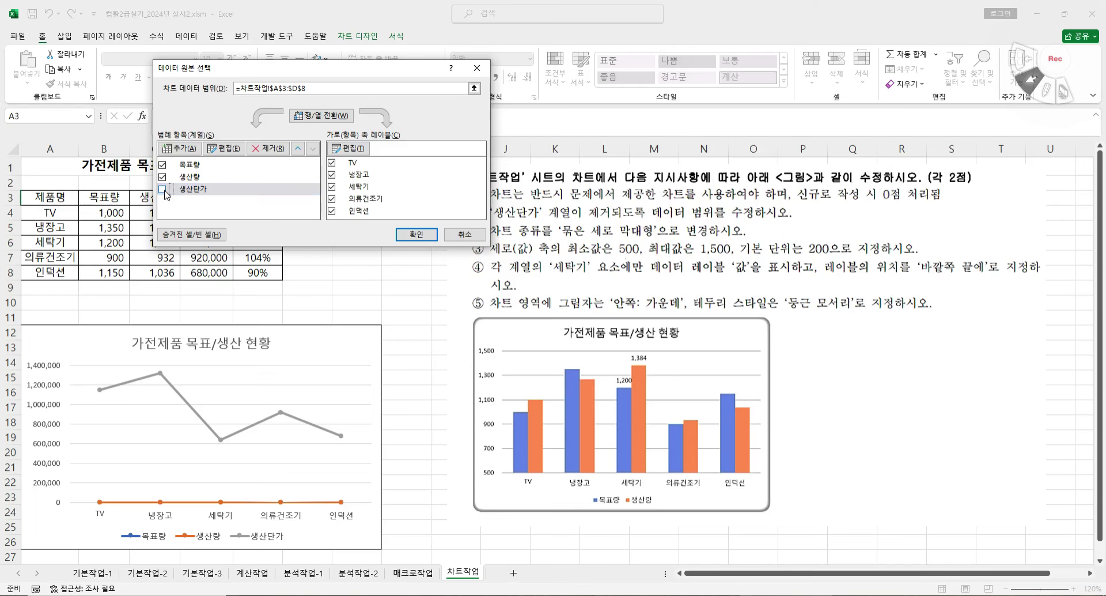
click(184, 194)
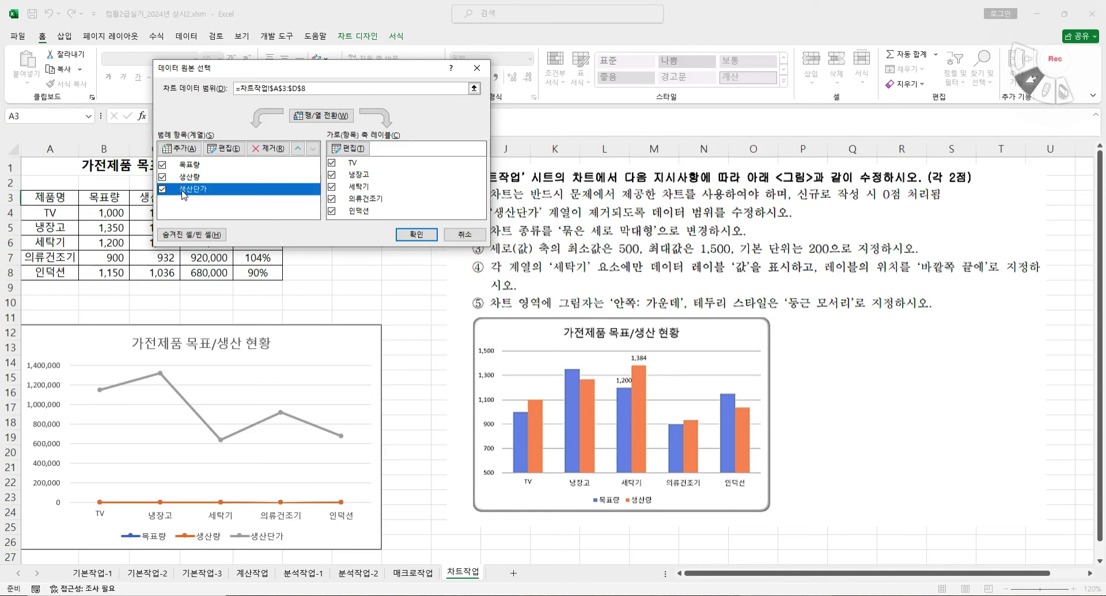
click(257, 149)
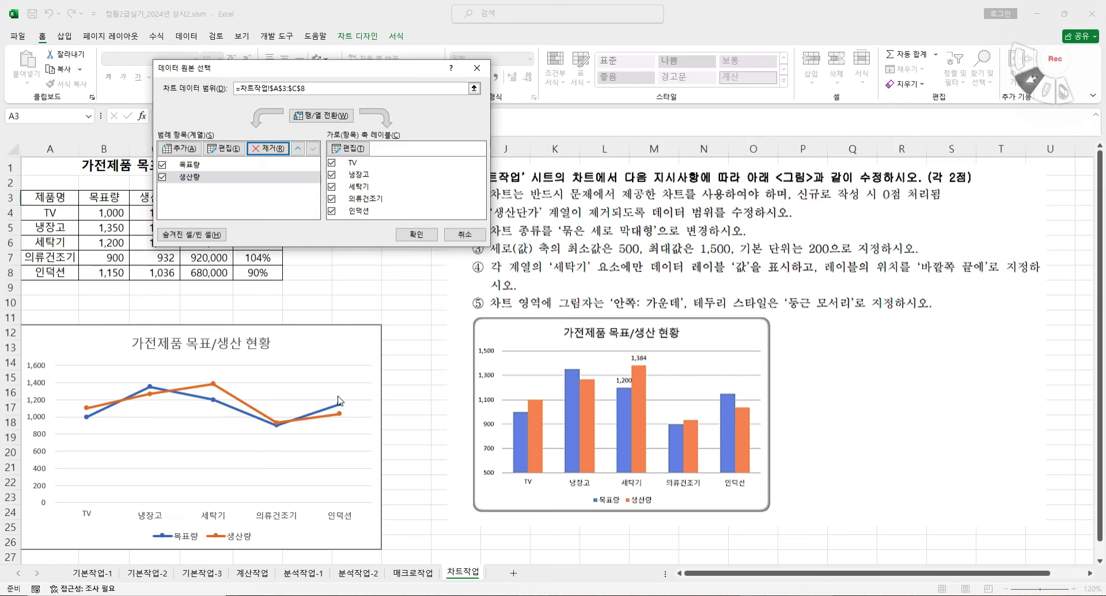
click(411, 238)
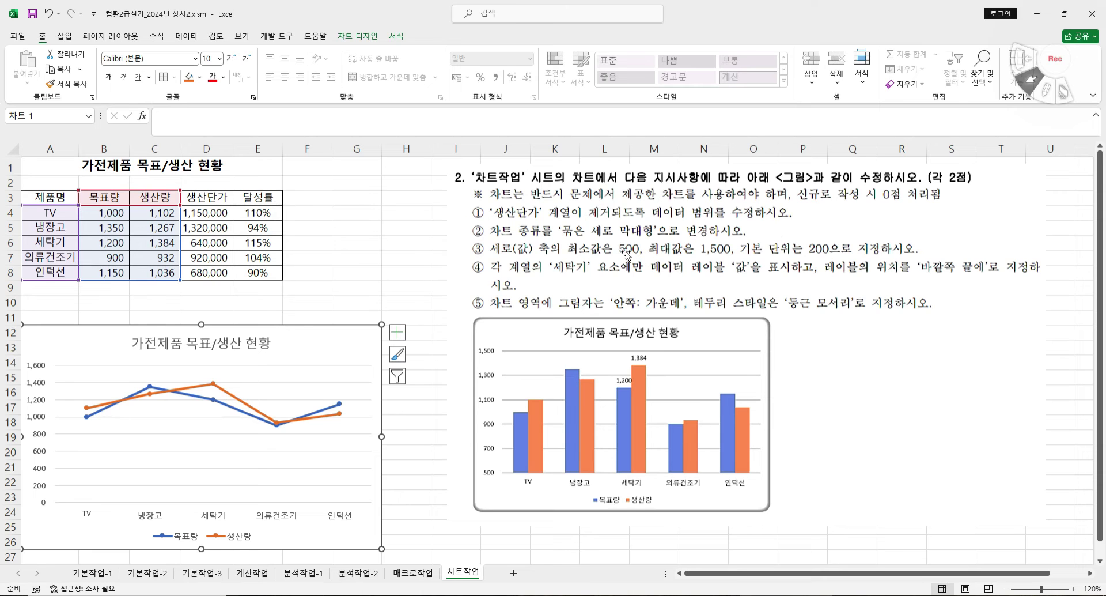
- Change the chart type to clustered column (묶은 세로 막대형)
right_click(350, 352)
click(399, 381)
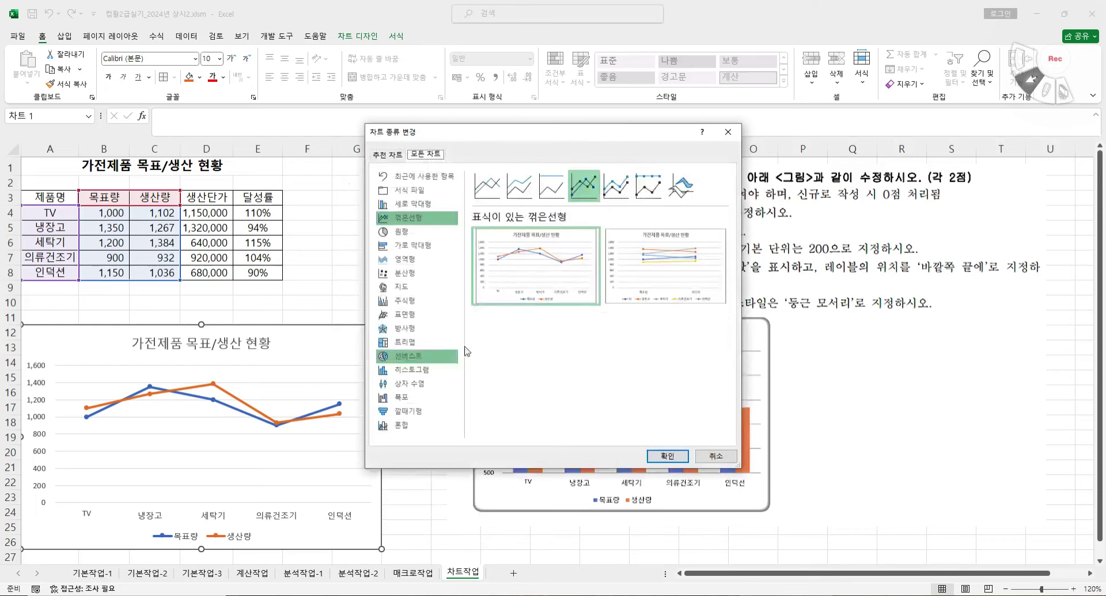
drag(552, 133, 293, 121)
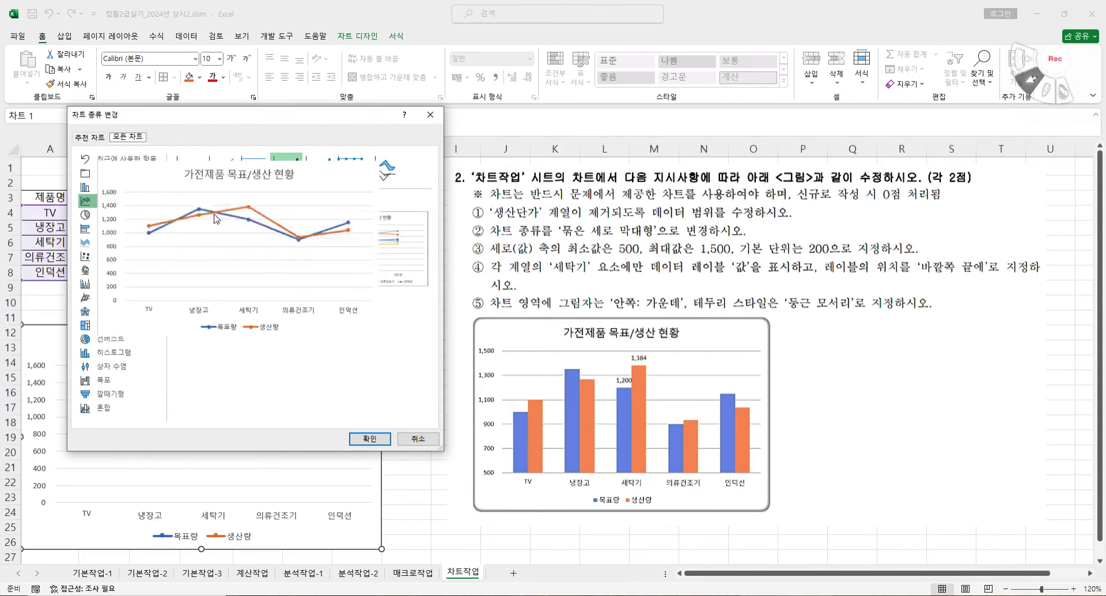
click(118, 189)
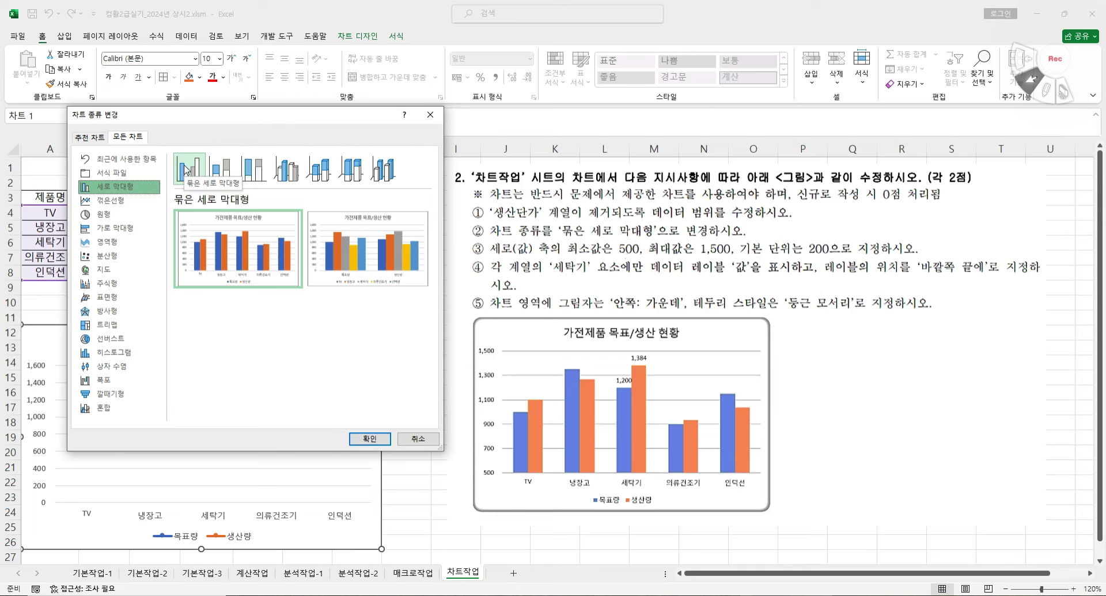
click(373, 438)
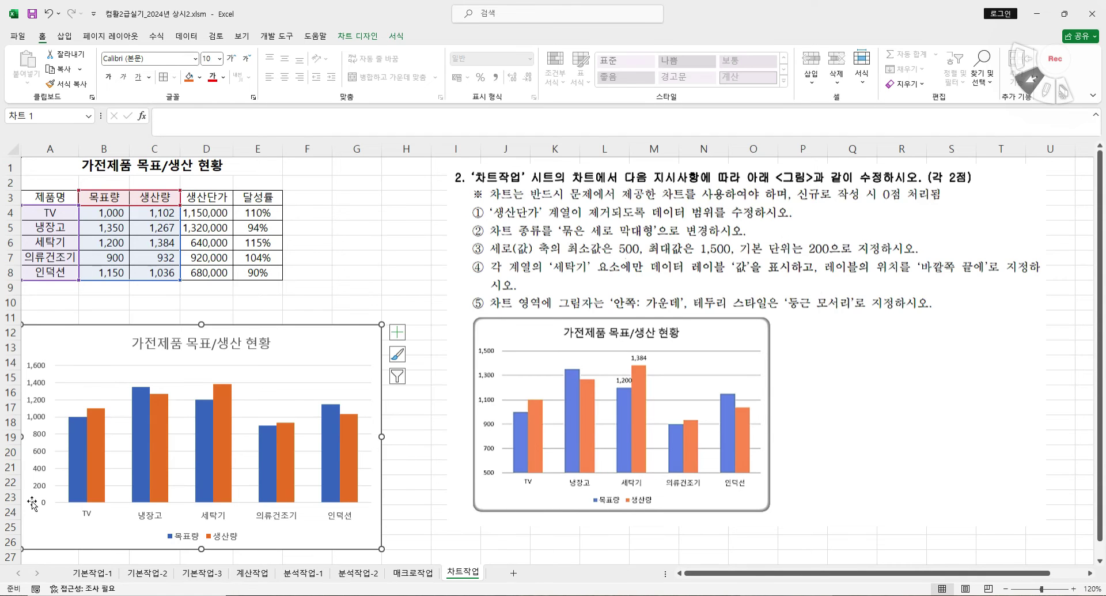
- Set the minimum bound of the chart's vertical value axis to 500
click(40, 390)
right_click(48, 382)
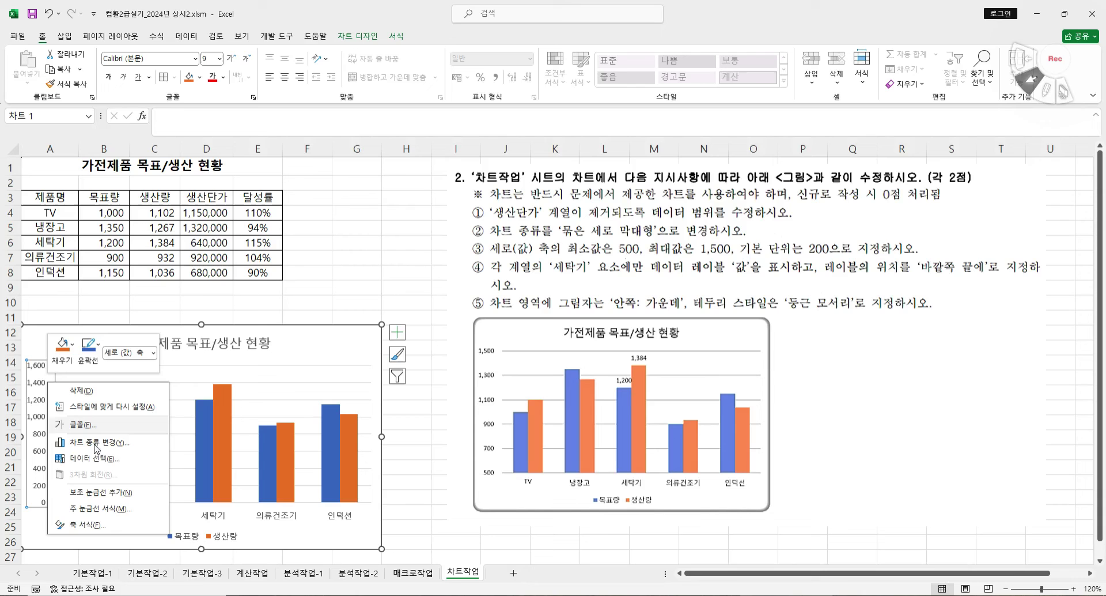
click(115, 525)
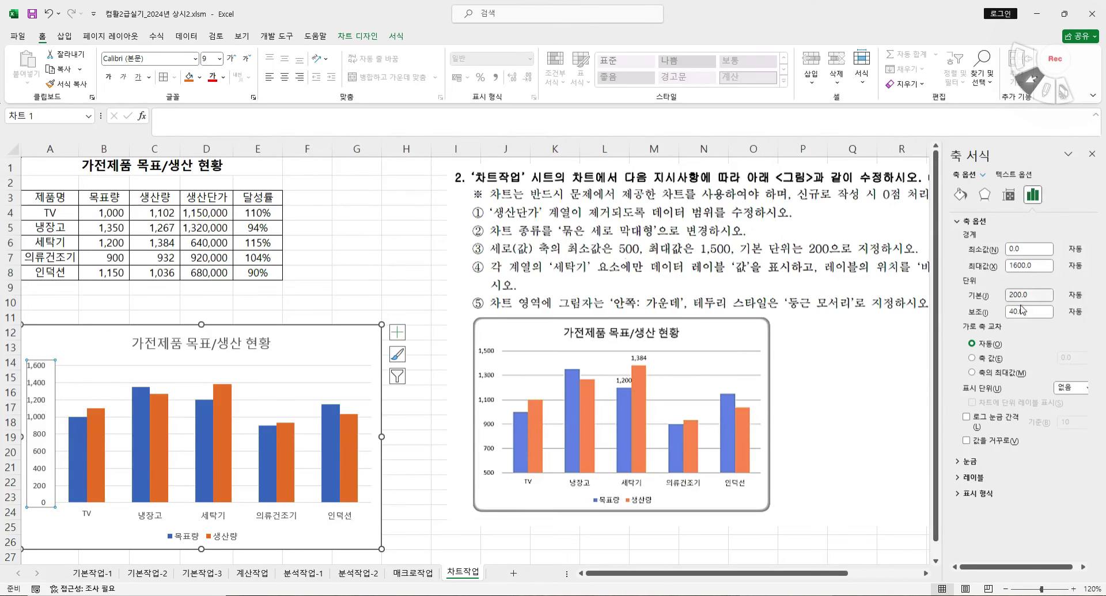
click(992, 250)
text(50)
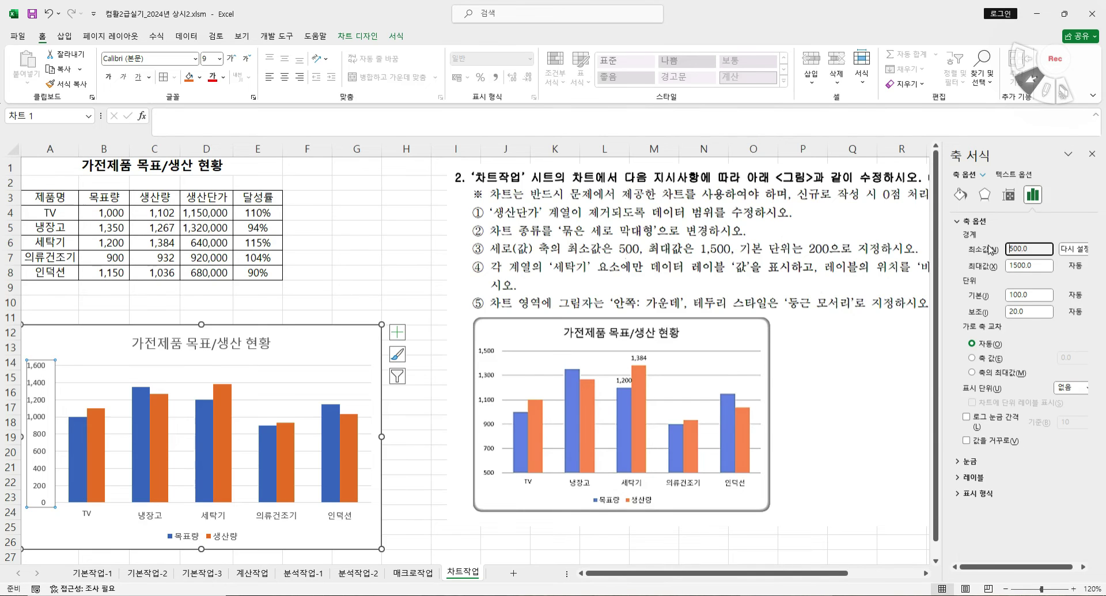
text(0)
key(Return)
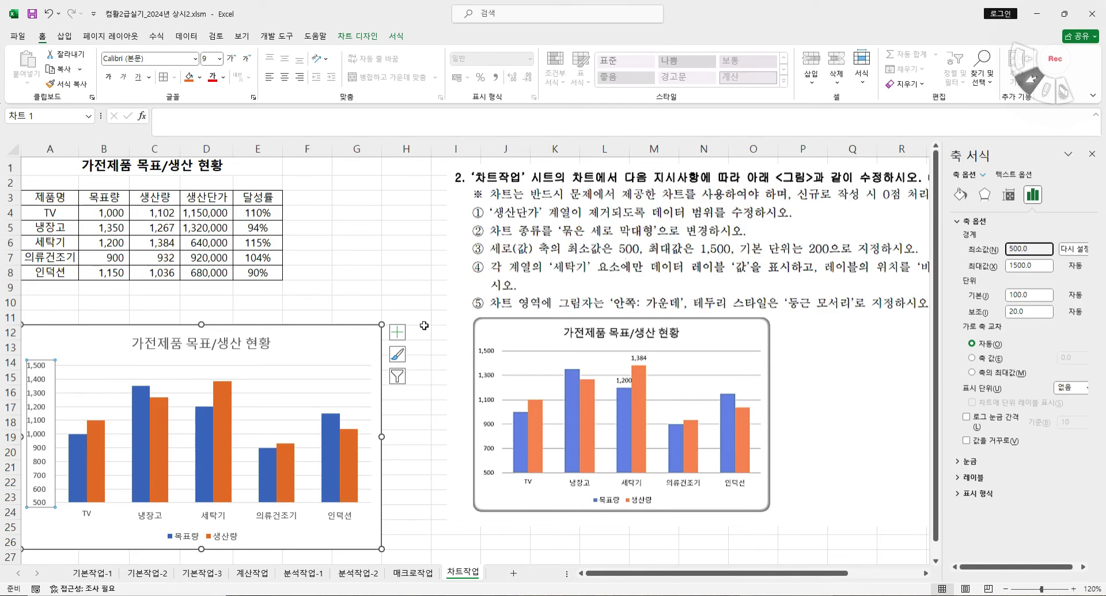
- Set the vertical axis major unit to 200 and its maximum bound to 1500, and close the axis formatting
click(1040, 266)
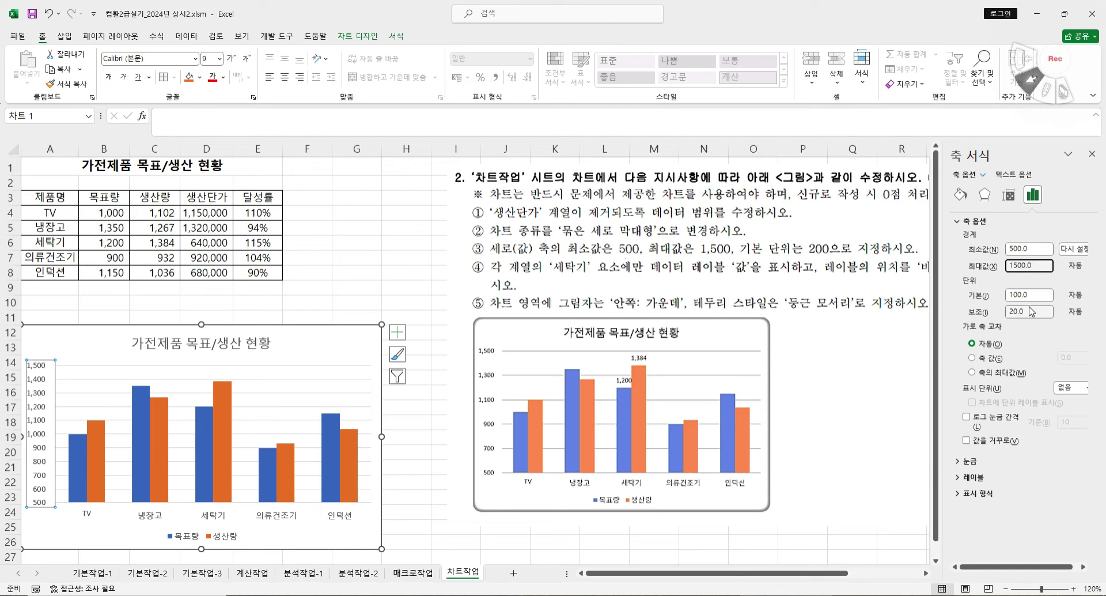
key(Tab)
text(2)
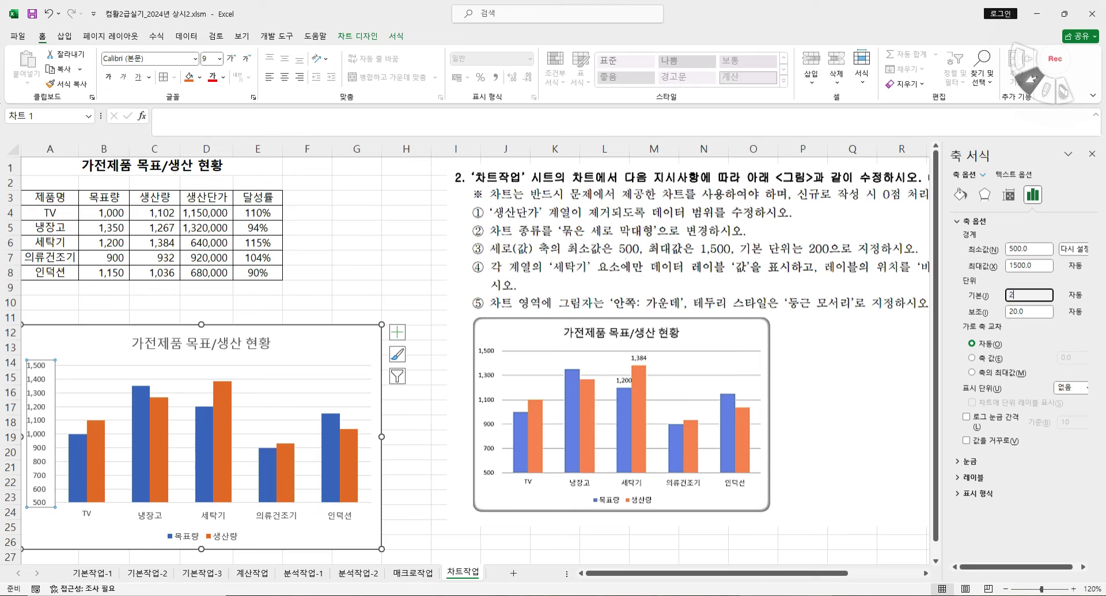
text(00)
key(Return)
double_click(1048, 267)
text(1500)
key(Return)
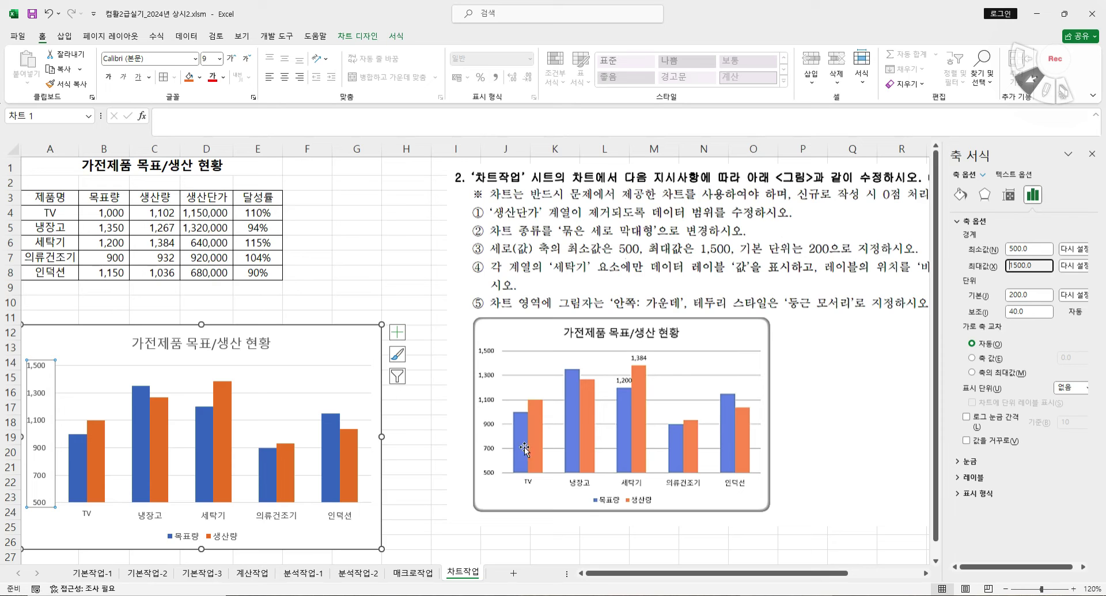
click(1092, 154)
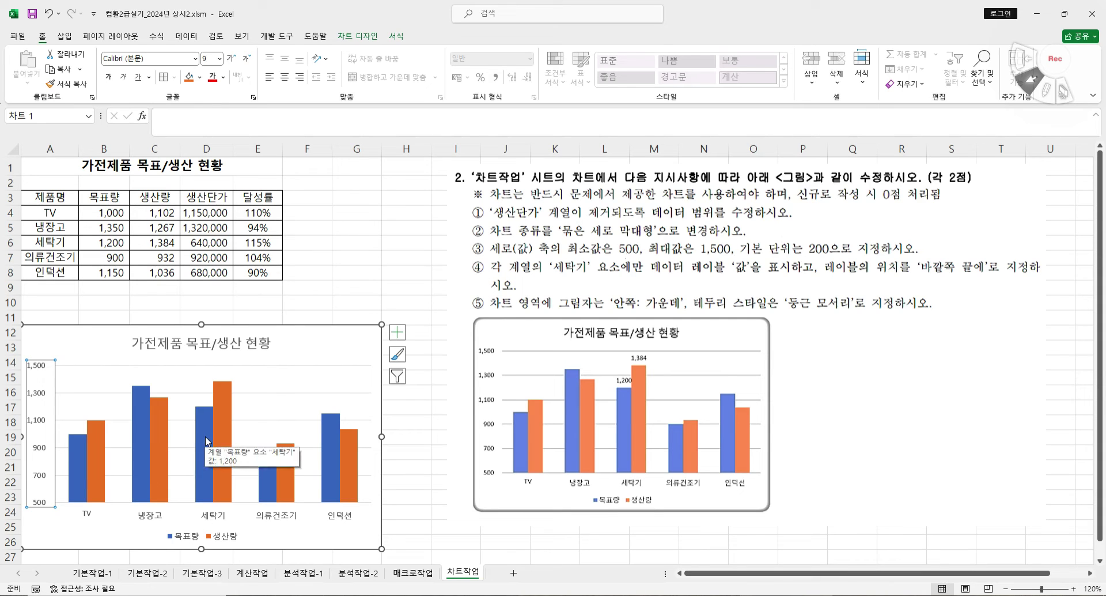
- Add a data label to only the 세탁기 column of the 목표량 series
mouse_move(223, 402)
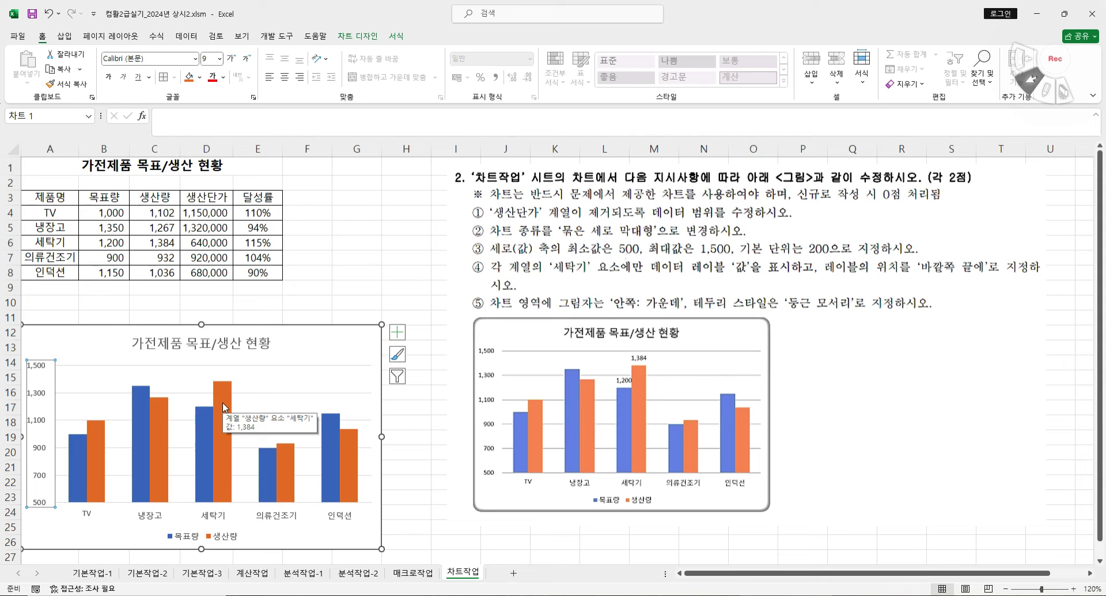
click(204, 418)
click(205, 417)
right_click(205, 418)
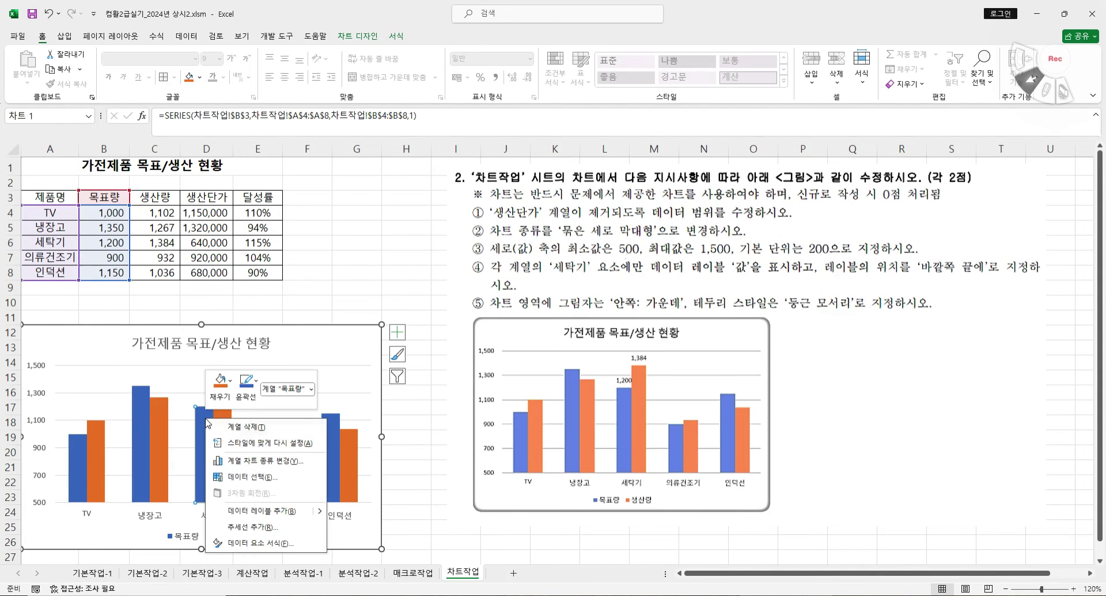
click(252, 511)
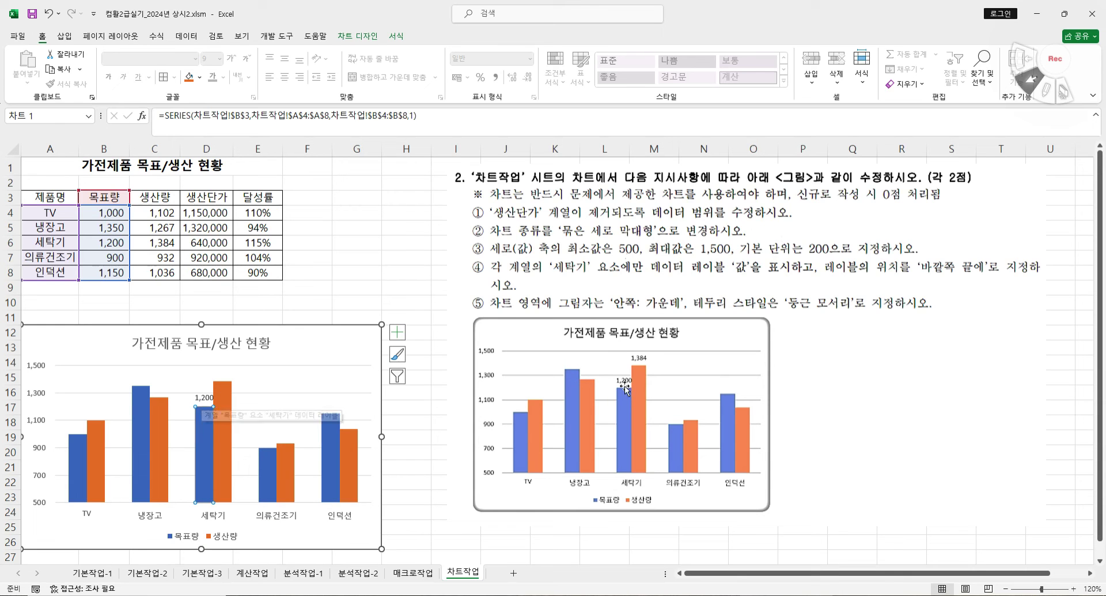
- Add a data label to only the 세탁기 column of the 생산량 series
click(223, 396)
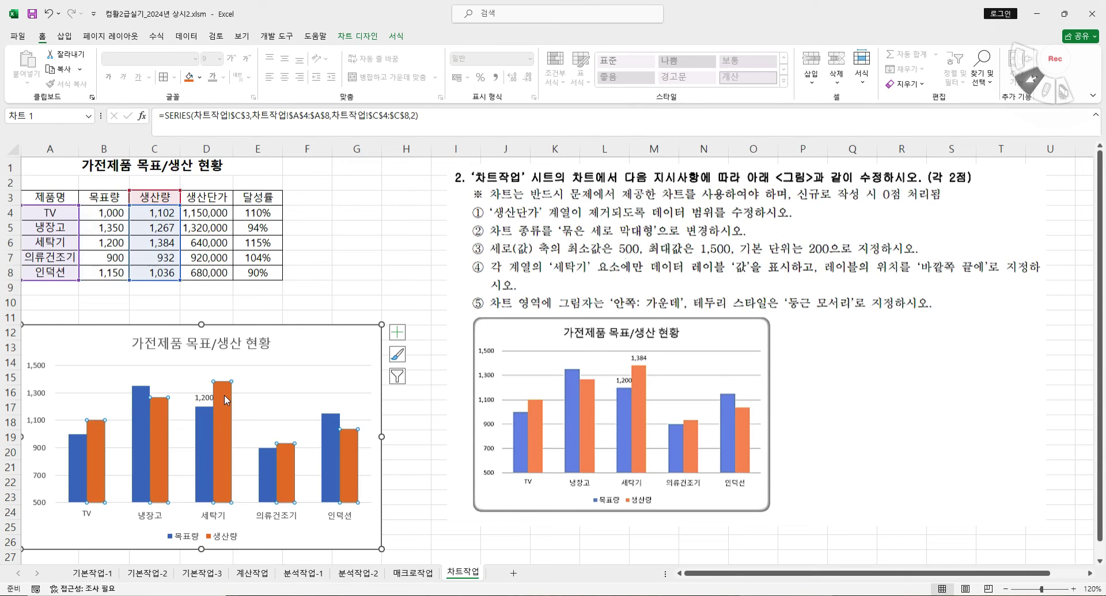
right_click(224, 394)
click(281, 487)
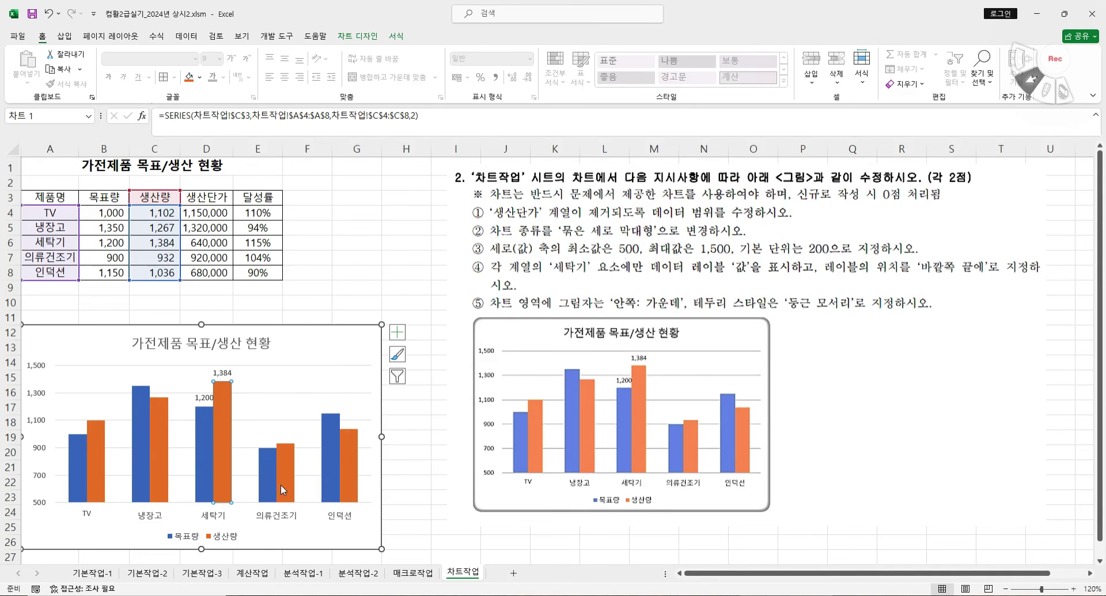
- Check the label position in the format options of the 생산량 series' 세탁기 data label
click(227, 374)
right_click(227, 374)
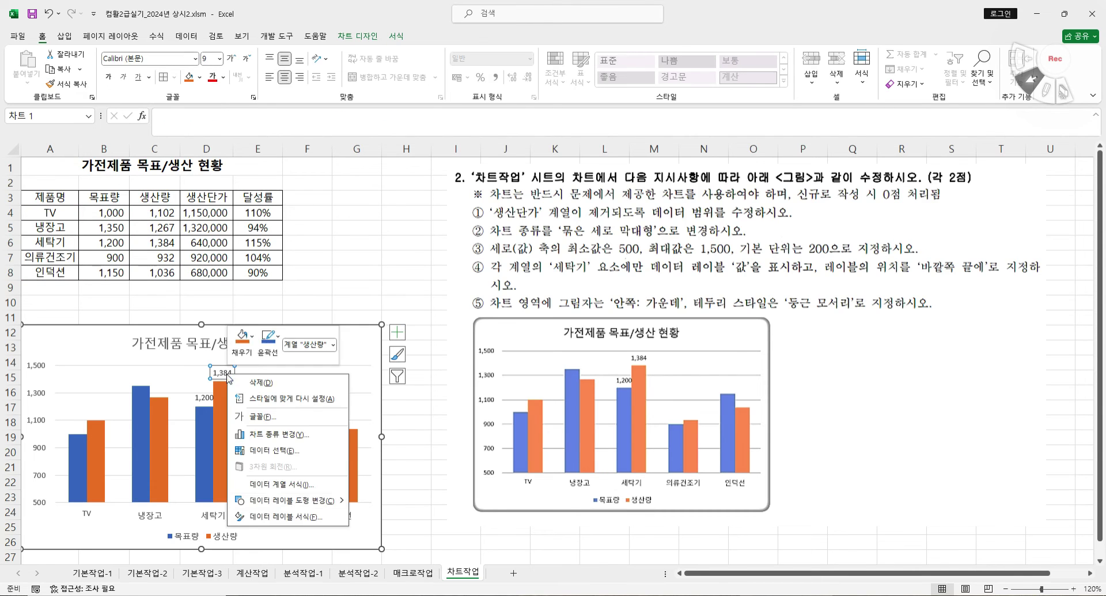
click(315, 521)
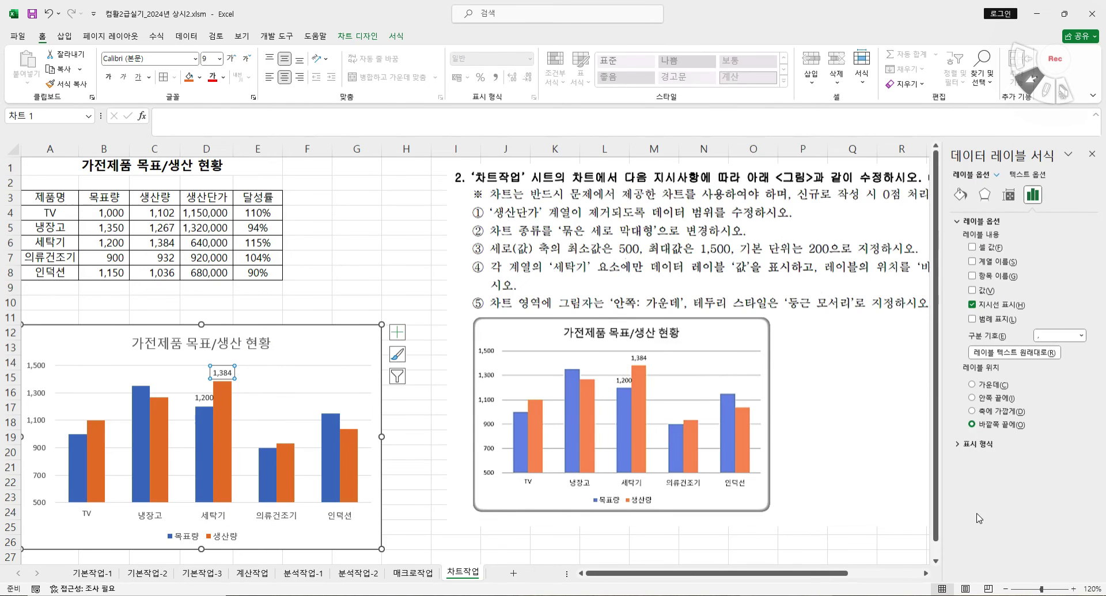
click(1092, 153)
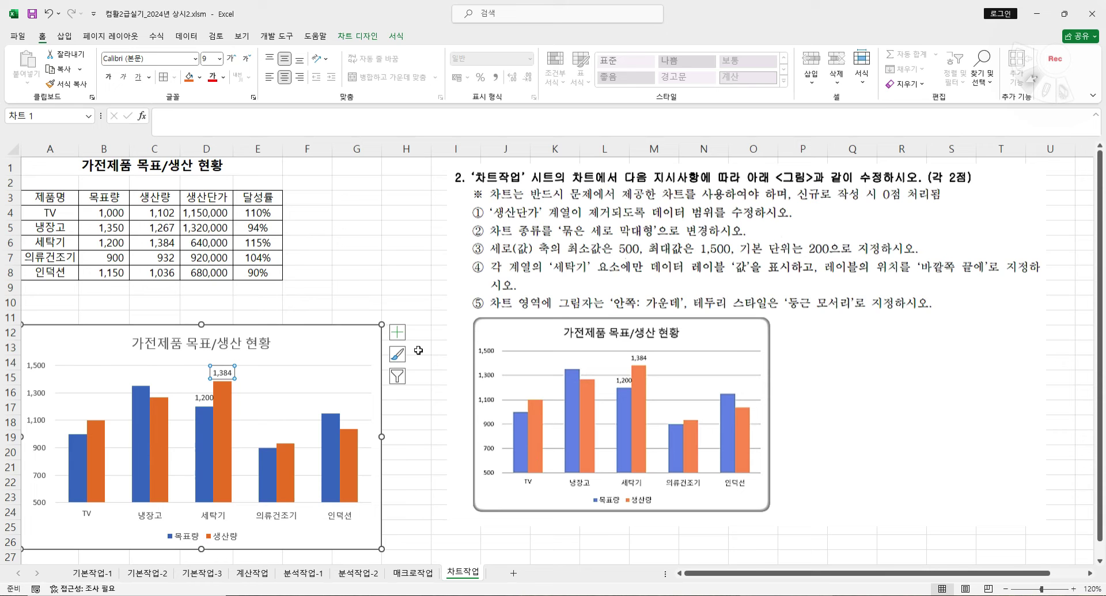
- Apply the inner center (안쪽: 가운데) shadow preset to the chart area
click(366, 349)
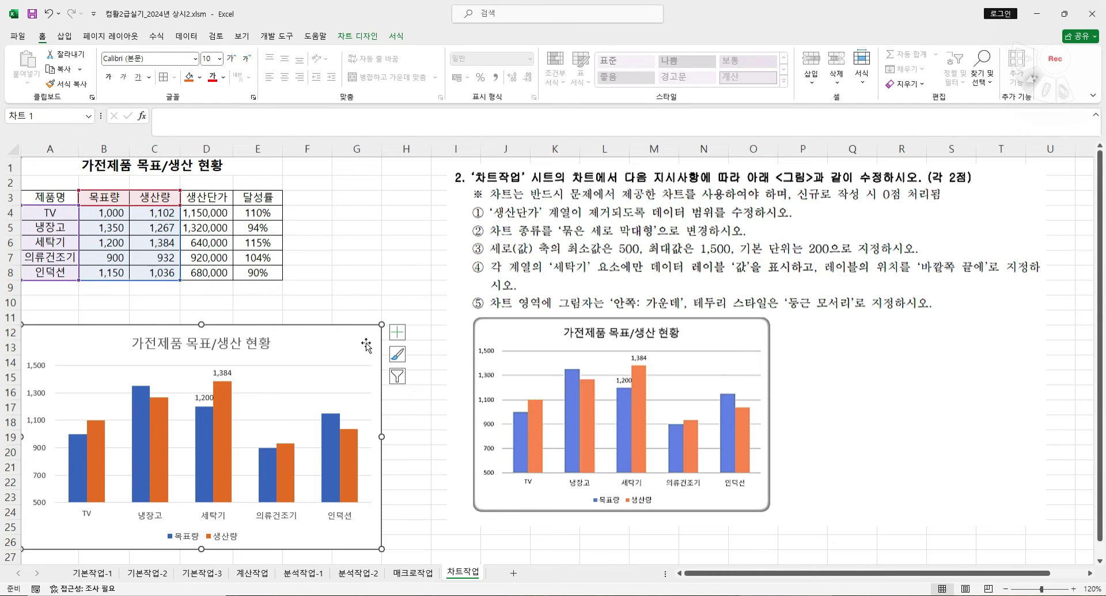
right_click(367, 345)
click(437, 568)
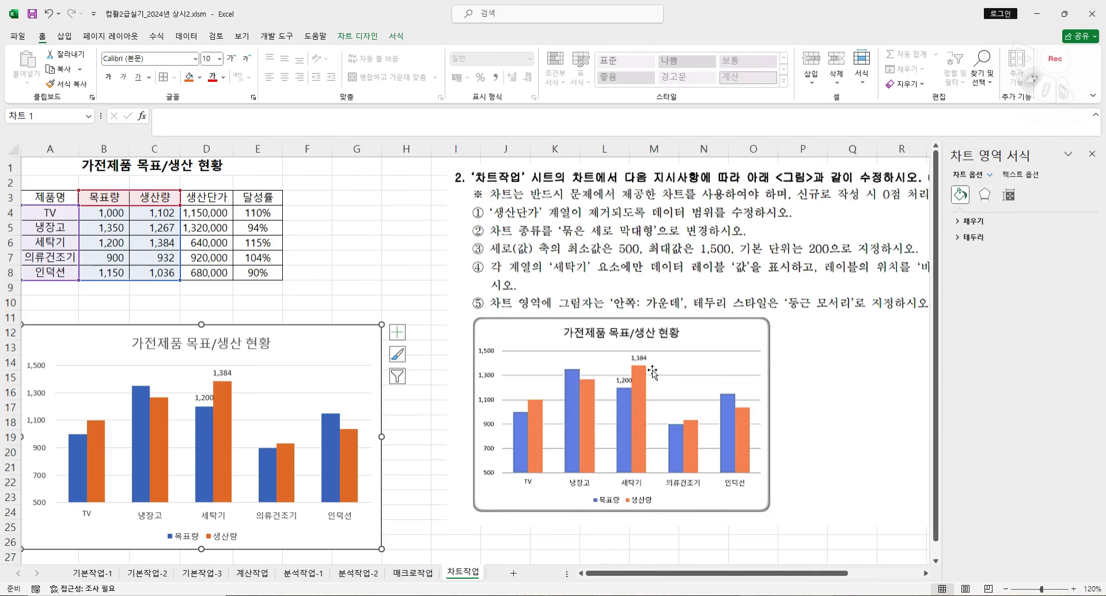
click(985, 196)
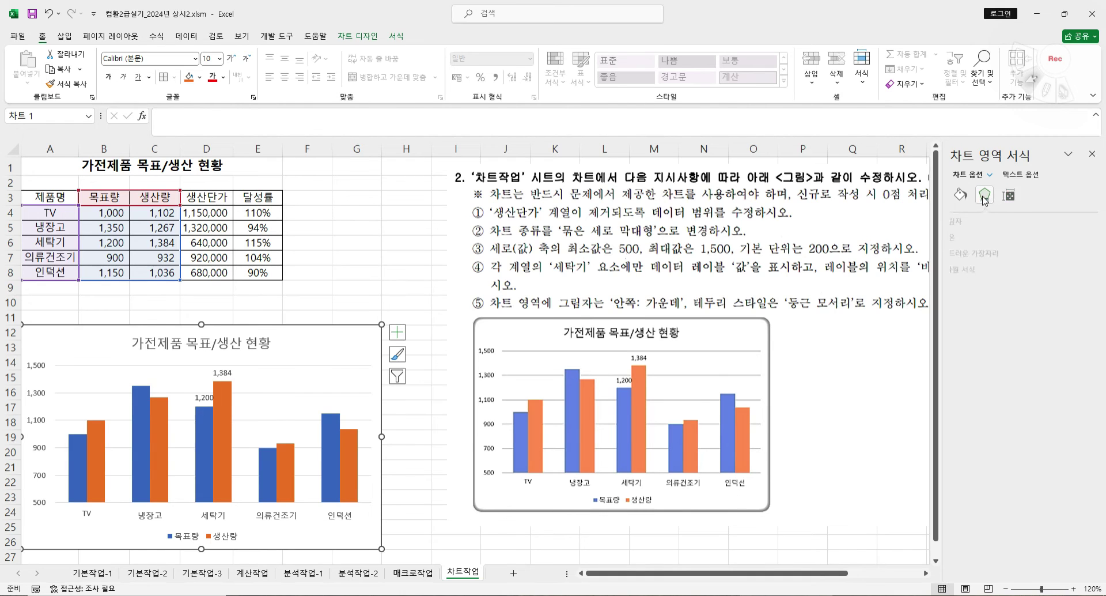
click(983, 224)
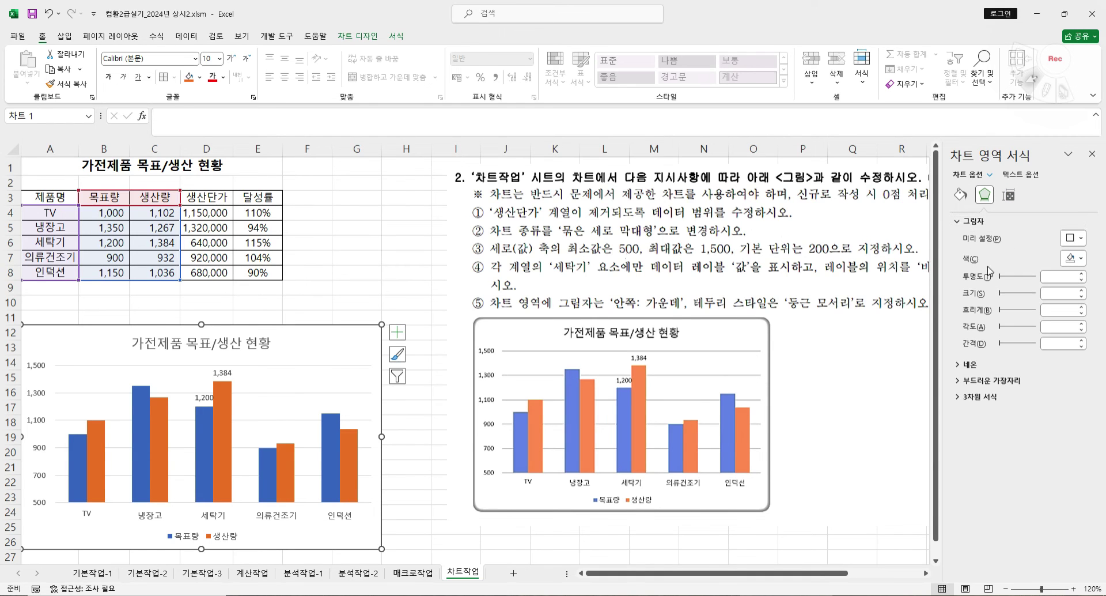
click(1082, 239)
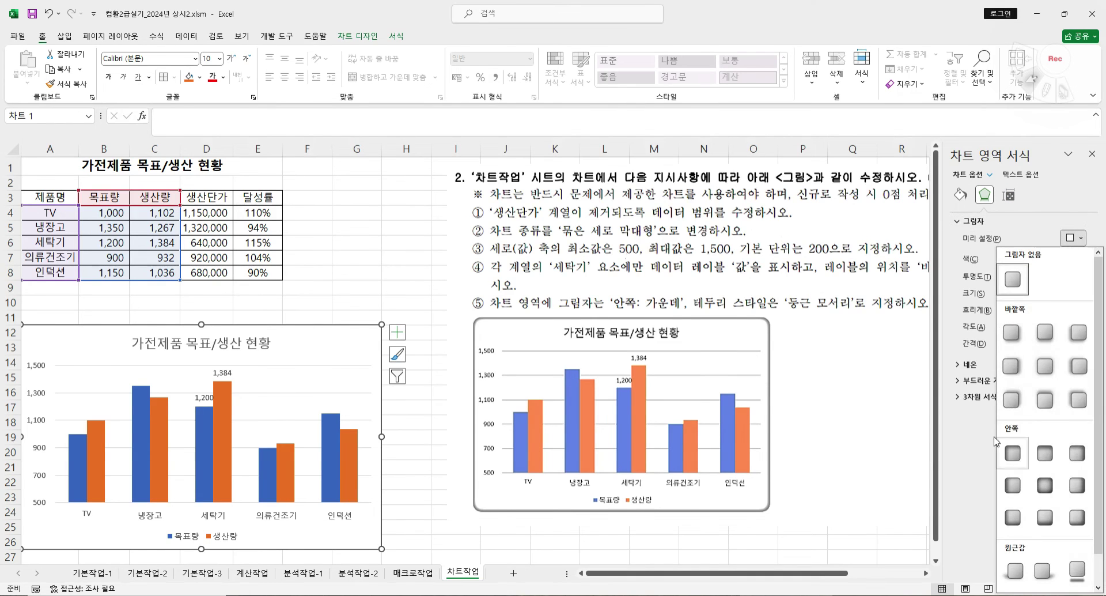
click(1045, 486)
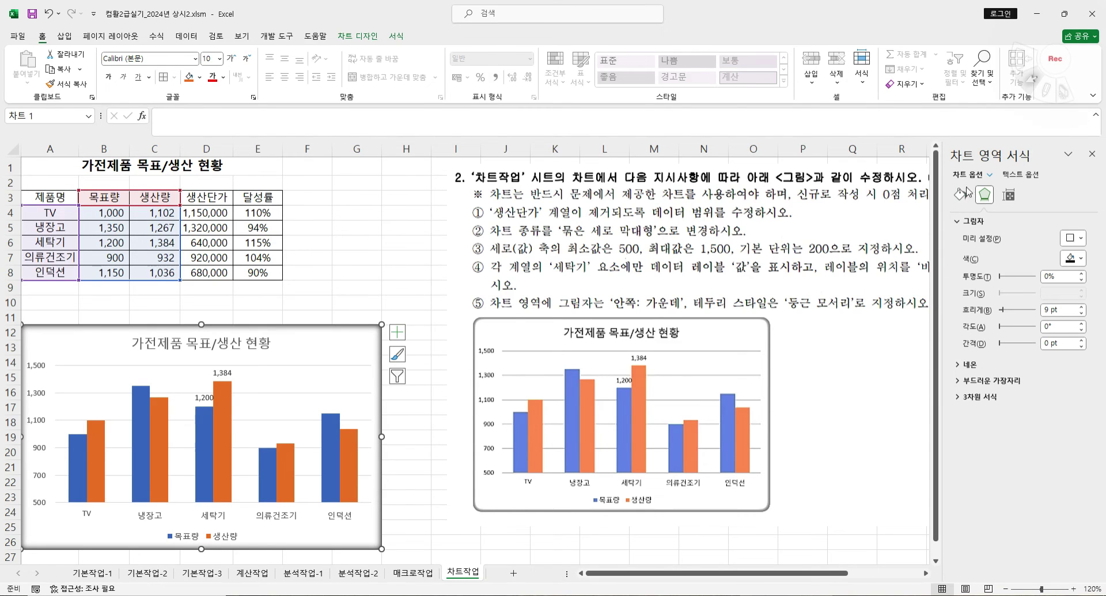
- Give the chart area's border rounded corners (둥근 모서리) and close its format options
click(966, 193)
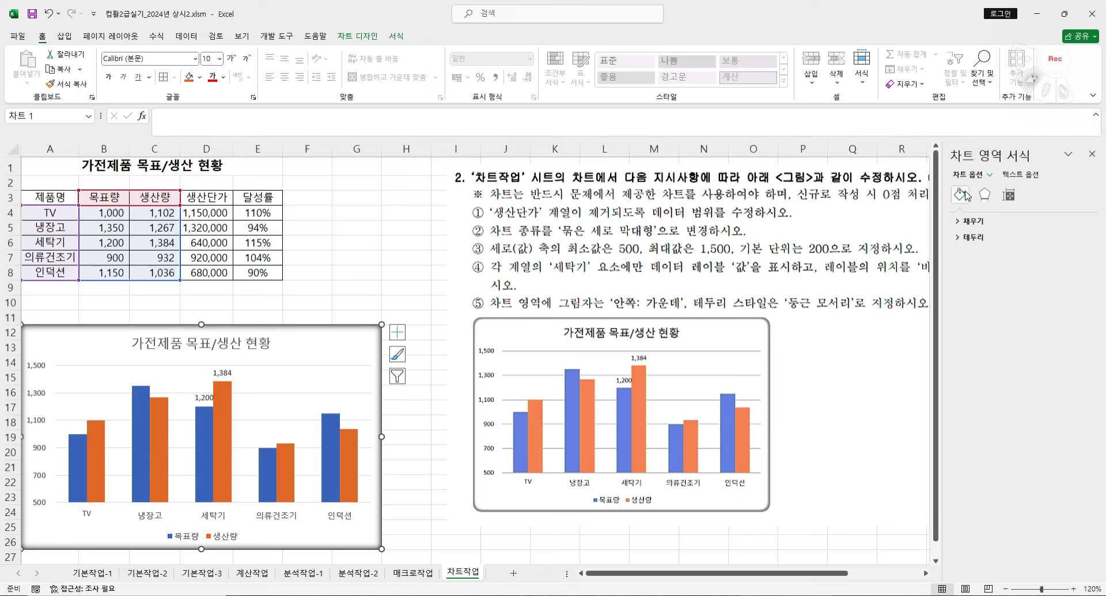
click(973, 237)
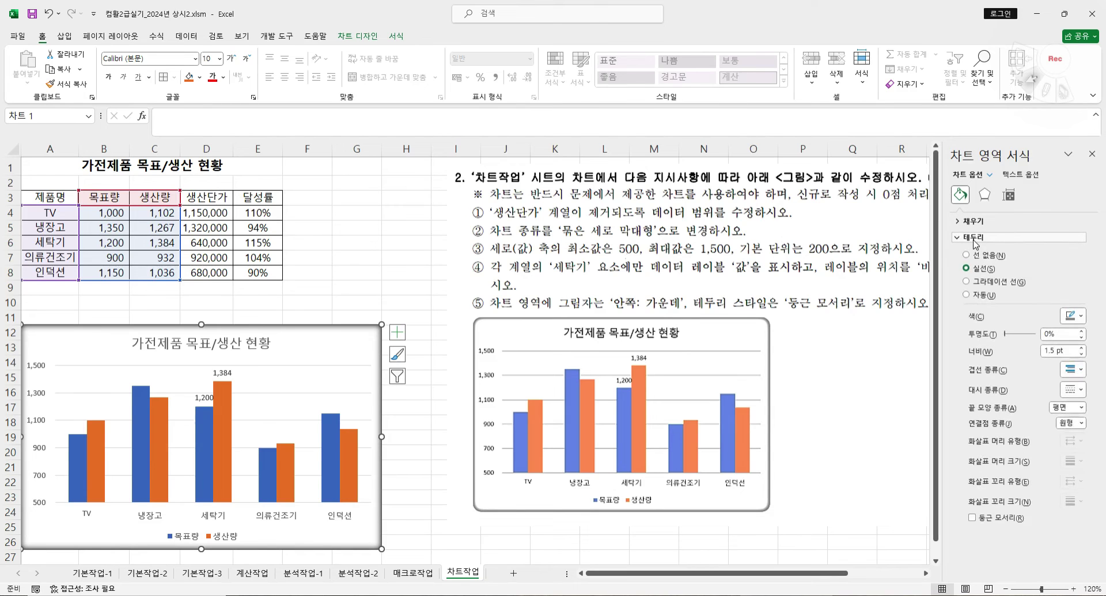
click(989, 526)
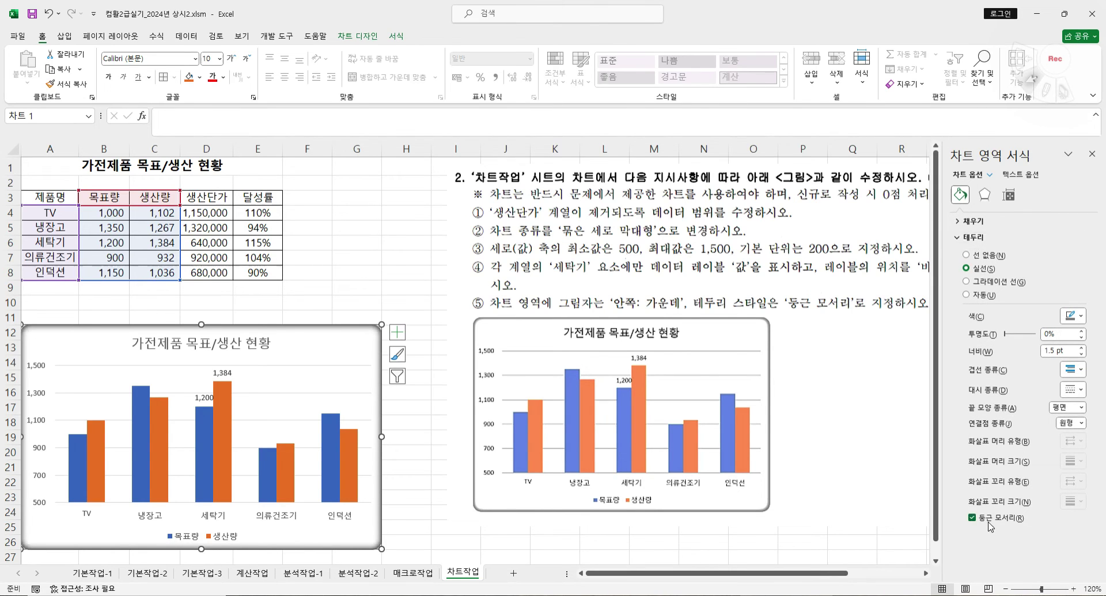
click(1092, 153)
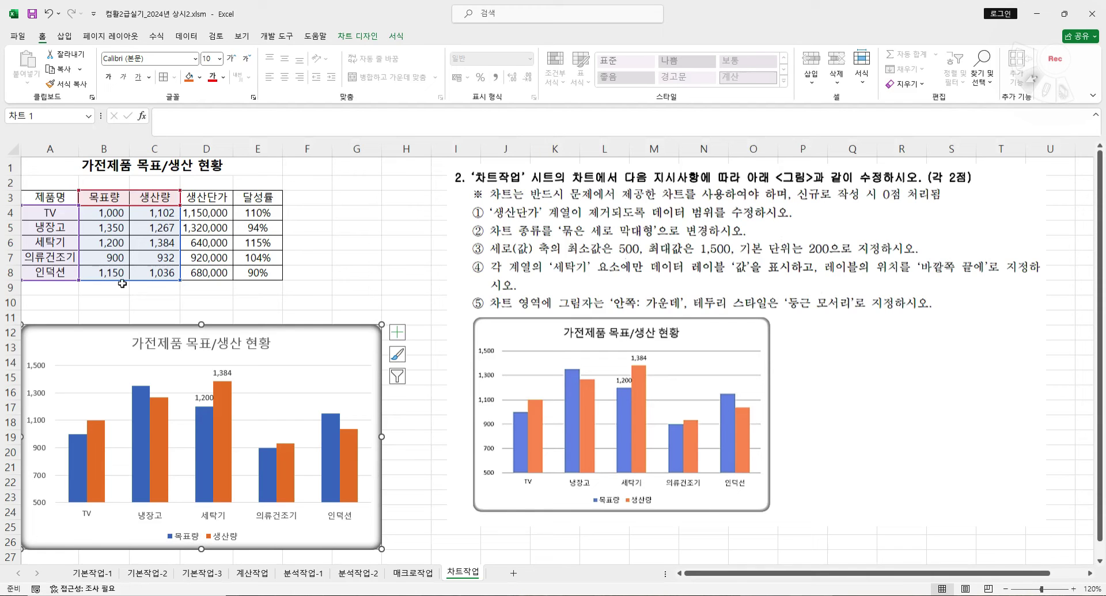
click(402, 471)
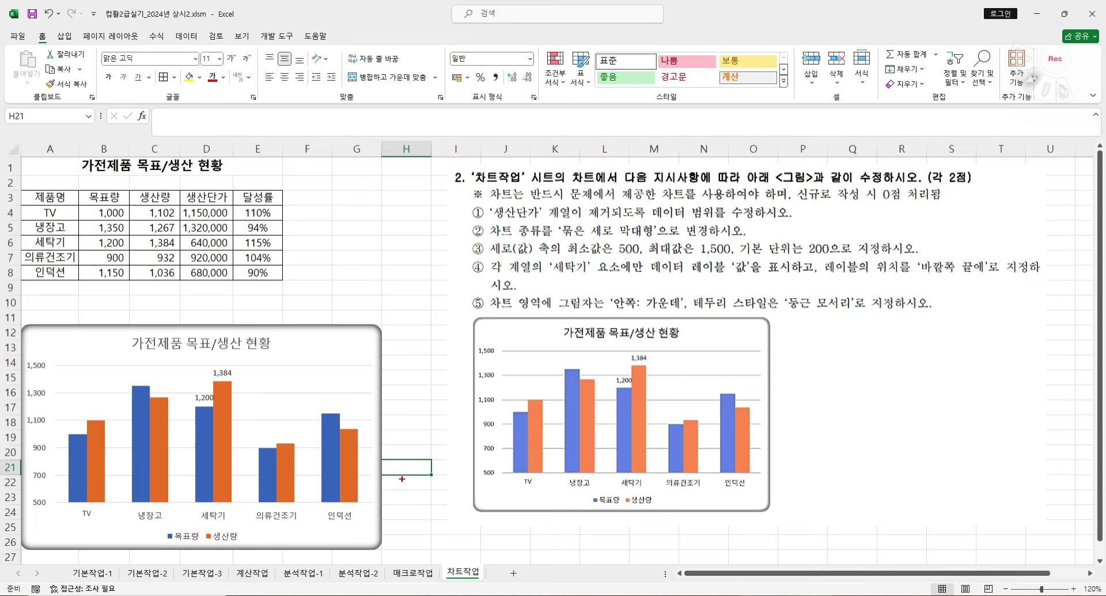
mouse_move(326, 194)
mouse_down()
mouse_move(306, 223)
mouse_move(357, 221)
mouse_move(341, 200)
mouse_up()
mouse_move(123, 589)
mouse_down()
mouse_move(195, 594)
mouse_move(184, 559)
mouse_move(149, 590)
mouse_up()
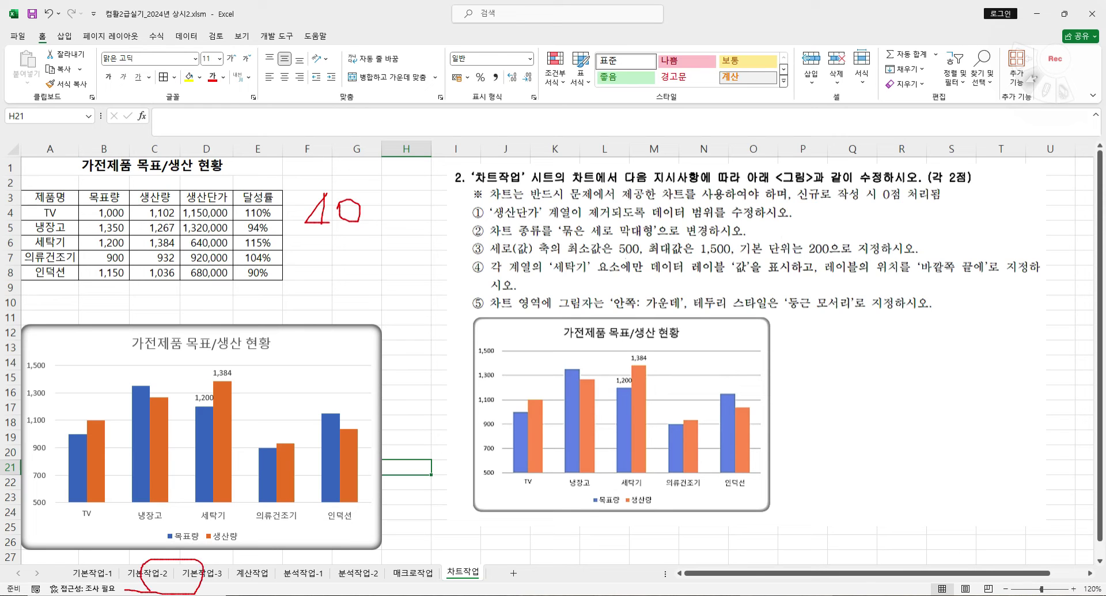
mouse_move(286, 592)
mouse_down()
mouse_move(403, 593)
mouse_move(490, 577)
mouse_move(323, 550)
mouse_move(282, 566)
mouse_move(288, 589)
mouse_up()
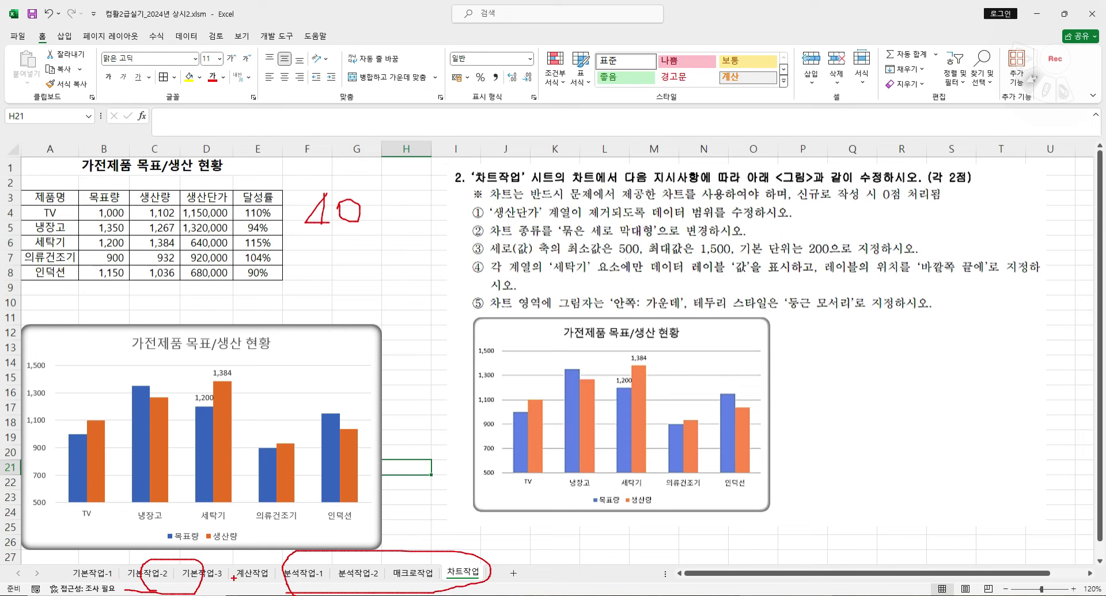
drag(236, 557, 251, 545)
drag(381, 209, 431, 224)
mouse_move(433, 185)
mouse_down()
mouse_move(445, 238)
mouse_move(464, 194)
mouse_up()
drag(408, 253, 466, 246)
drag(311, 266, 343, 266)
mouse_move(307, 282)
mouse_down()
mouse_move(344, 281)
mouse_move(362, 315)
mouse_up()
mouse_move(376, 270)
mouse_down()
mouse_move(418, 308)
mouse_move(385, 311)
mouse_move(415, 275)
mouse_up()
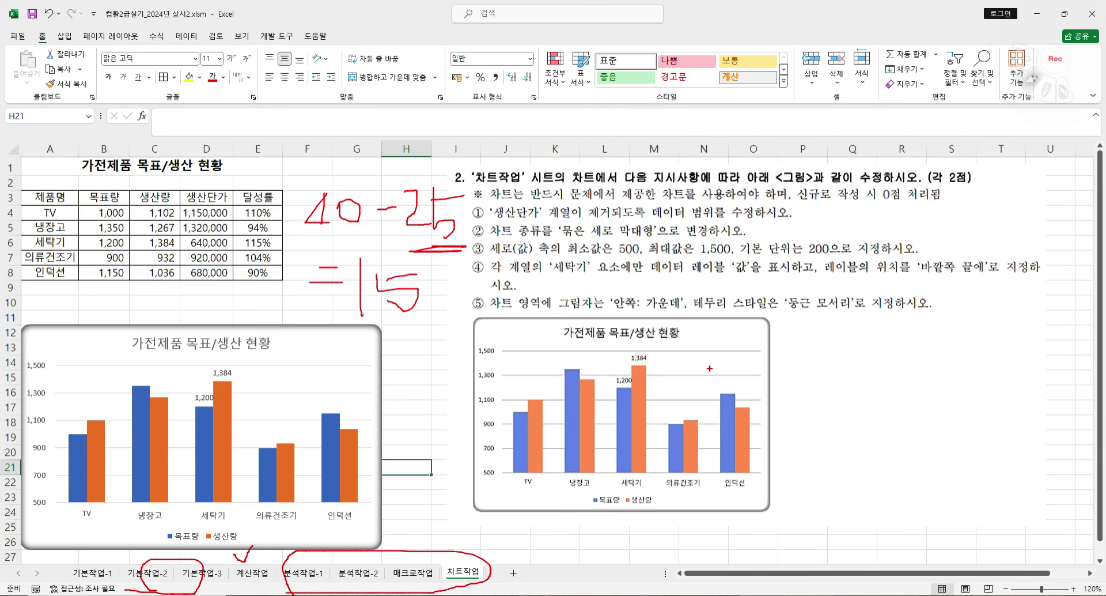
key(Escape)
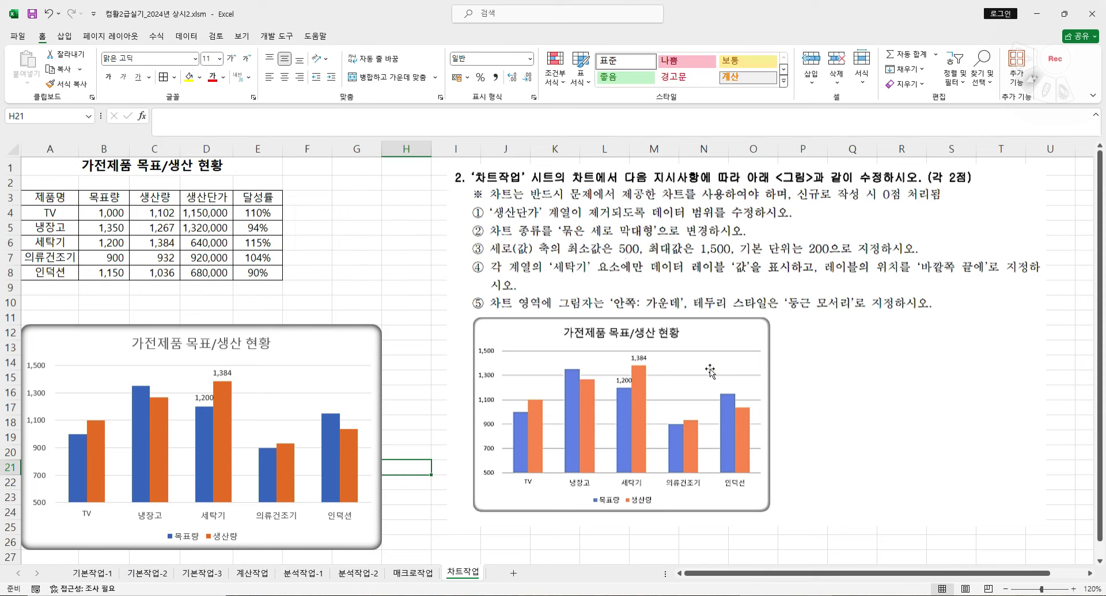
- Open the 계산작업 sheet and enlarge its view to 150%
click(259, 576)
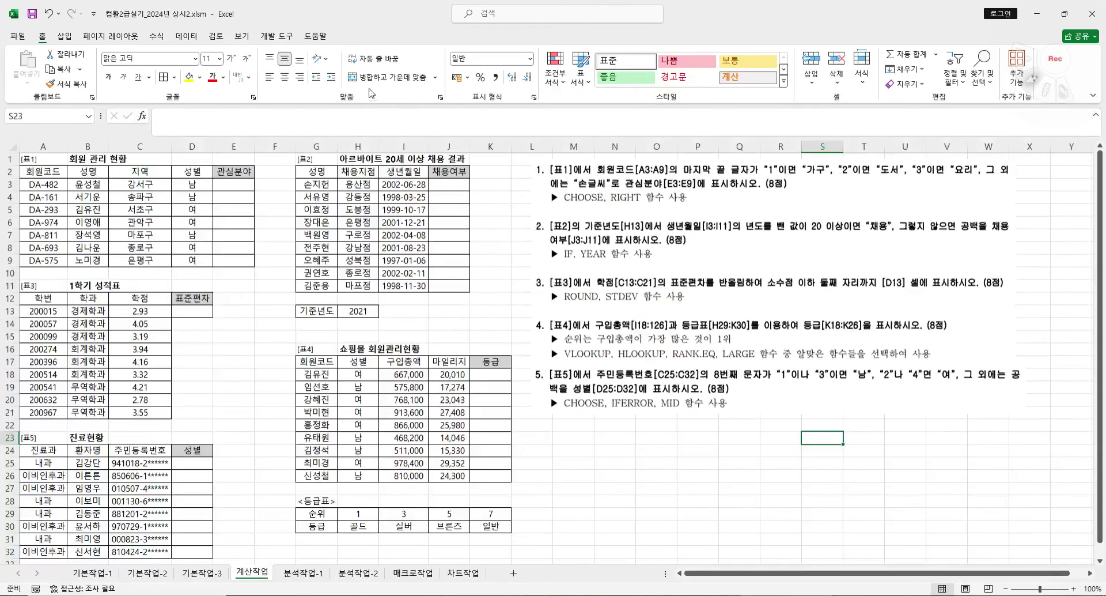
click(1073, 588)
click(1074, 588)
click(1074, 588)
click(1073, 588)
click(1073, 588)
drag(929, 574, 759, 575)
- Shrink the grouped instruction picture to about 15.8 cm wide and place it next to 표3
drag(970, 277, 540, 354)
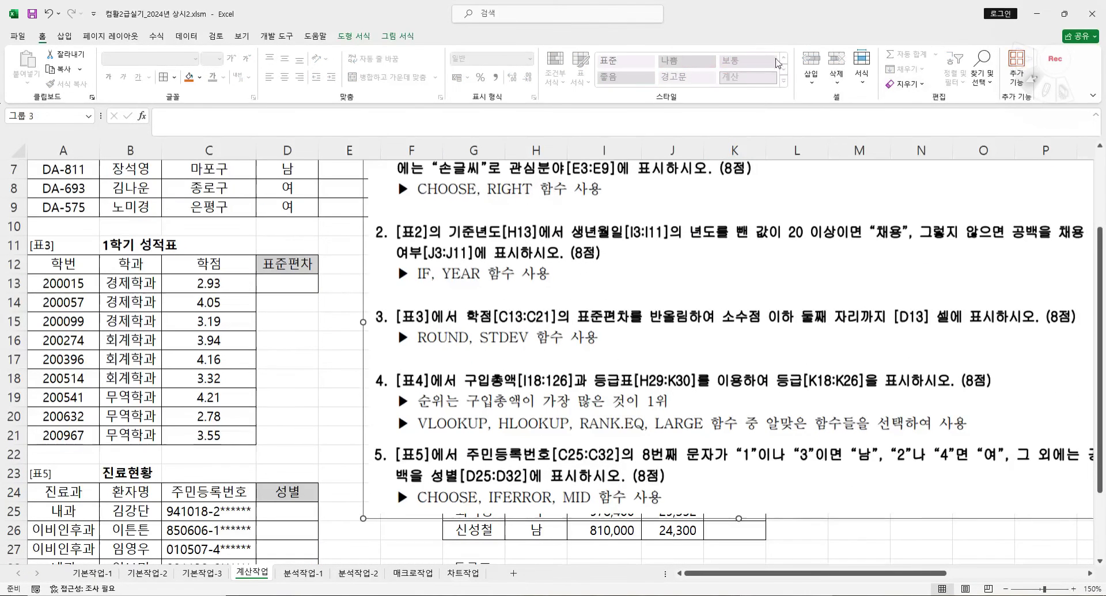
drag(364, 520, 592, 421)
drag(794, 345, 545, 388)
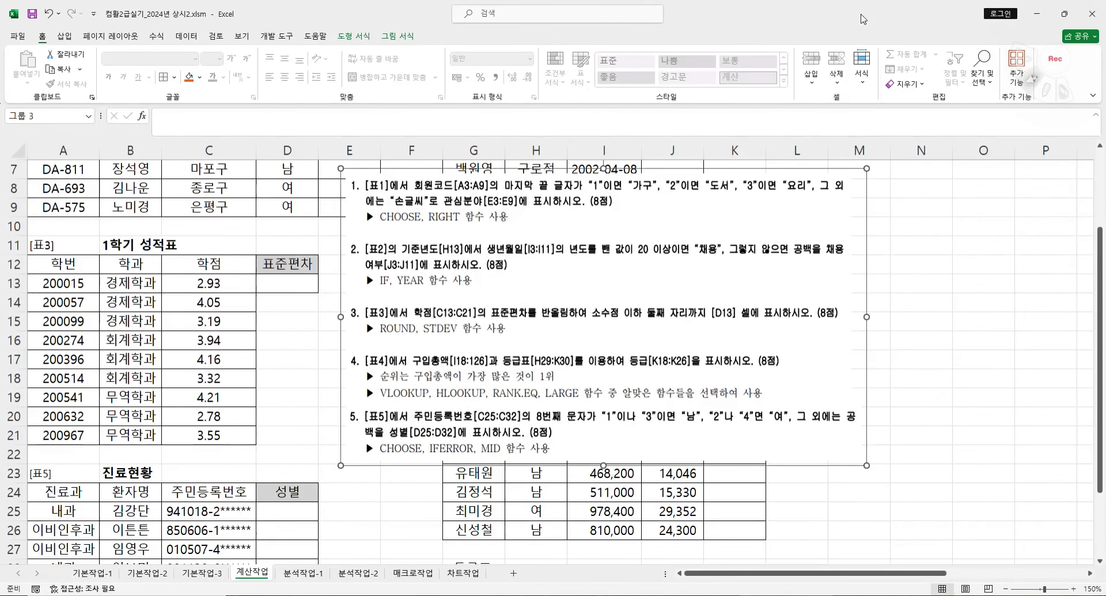
- Ungroup the instruction picture so its parts can be edited separately
click(398, 36)
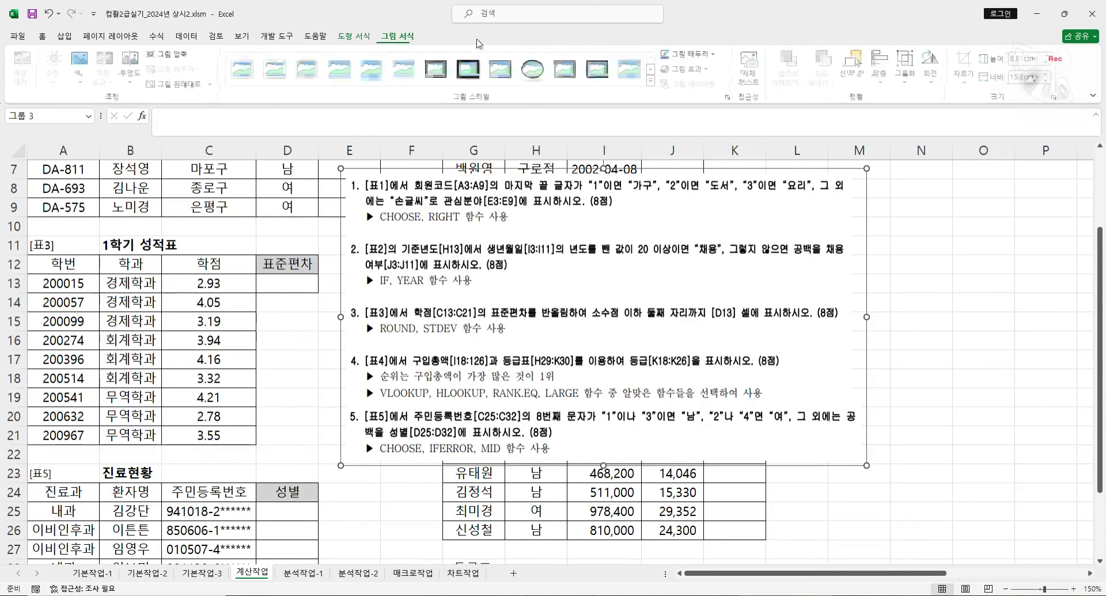
click(969, 82)
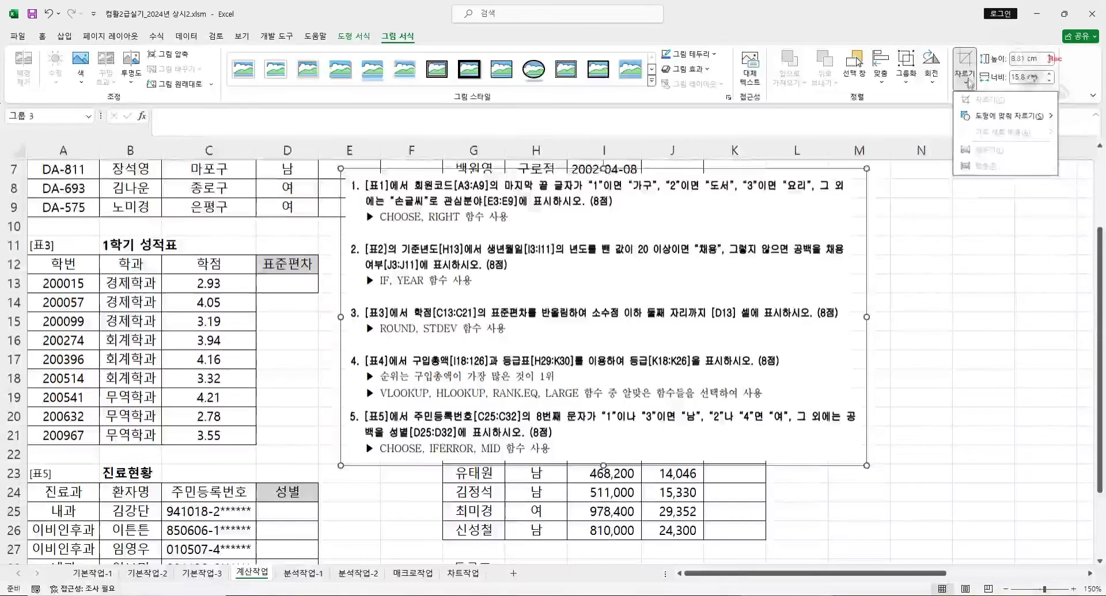
click(906, 74)
click(929, 136)
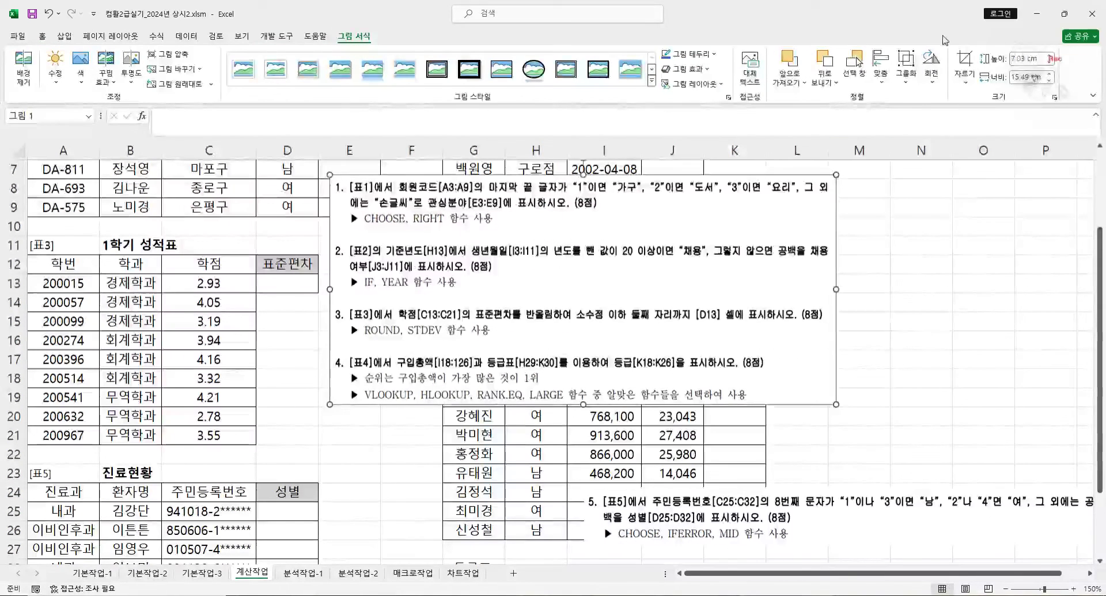
- Crop the main instruction picture to question 1 only, about 1.9 cm high, and move it up over 표2
click(965, 62)
drag(583, 403, 582, 235)
click(386, 476)
click(403, 224)
drag(403, 224, 418, 224)
scroll(100, 328, up, 2)
drag(736, 343, 785, 238)
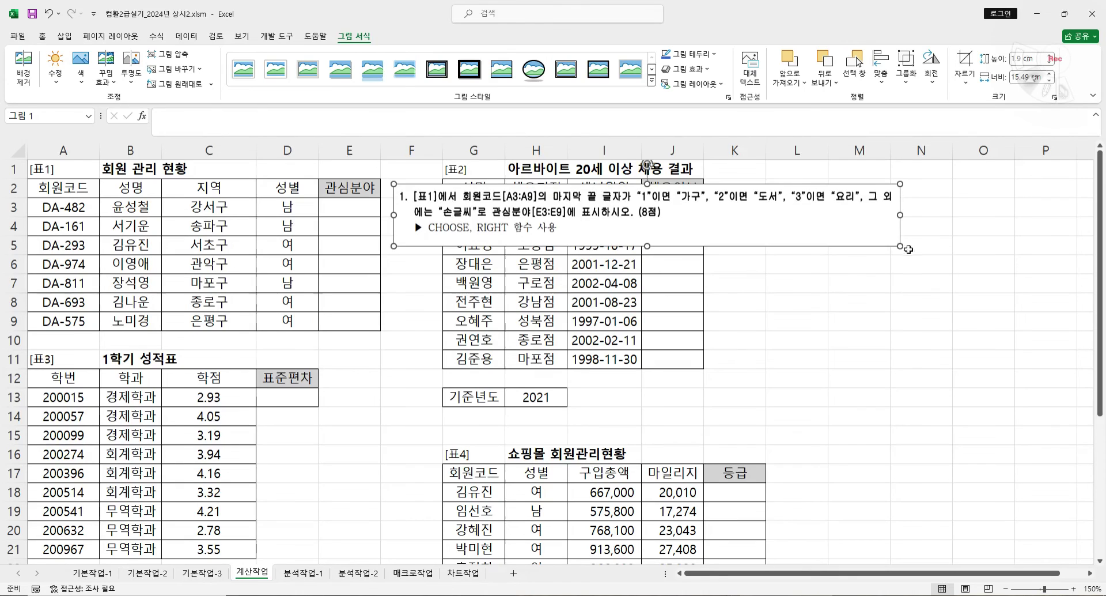
- Enlarge the question 1 picture to about 21.15 cm wide and align it beside 표1 at the sheet's first rows
drag(900, 246, 899, 267)
drag(766, 212, 752, 200)
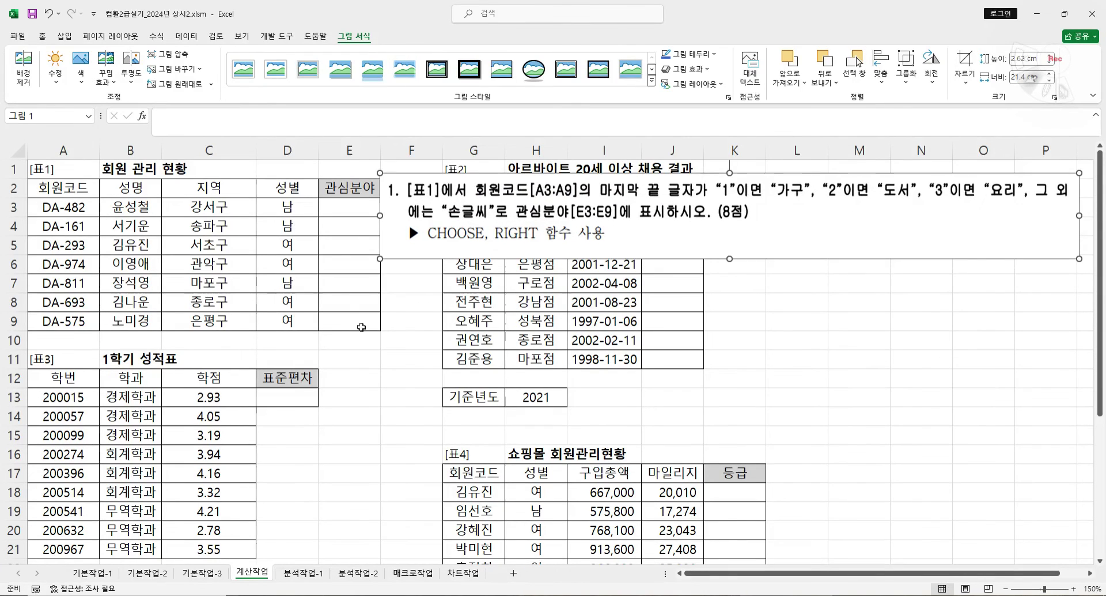
drag(378, 262, 386, 260)
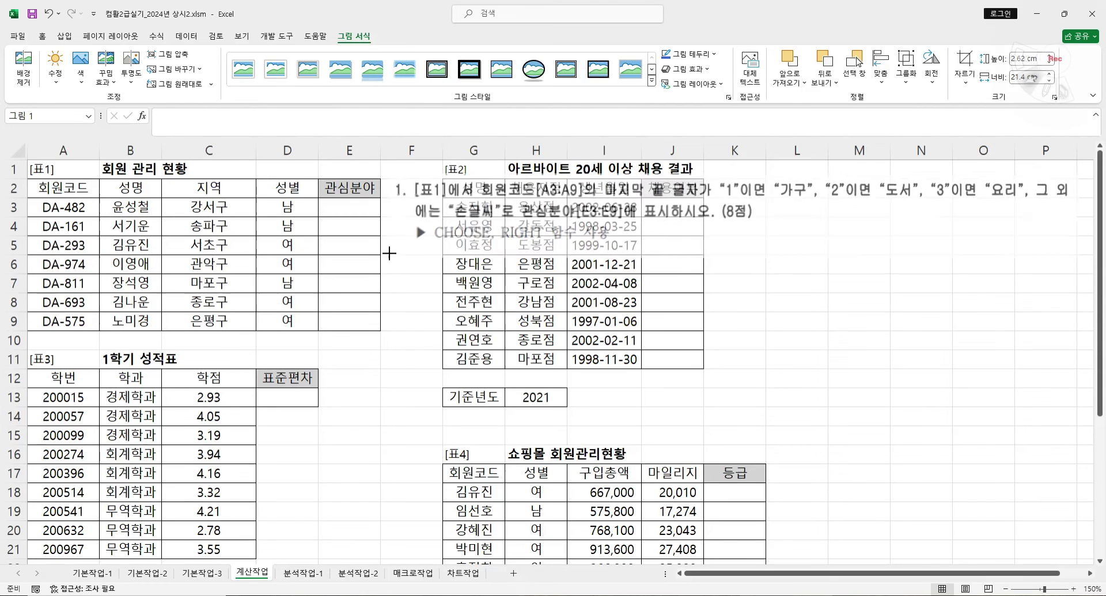
drag(453, 223, 453, 211)
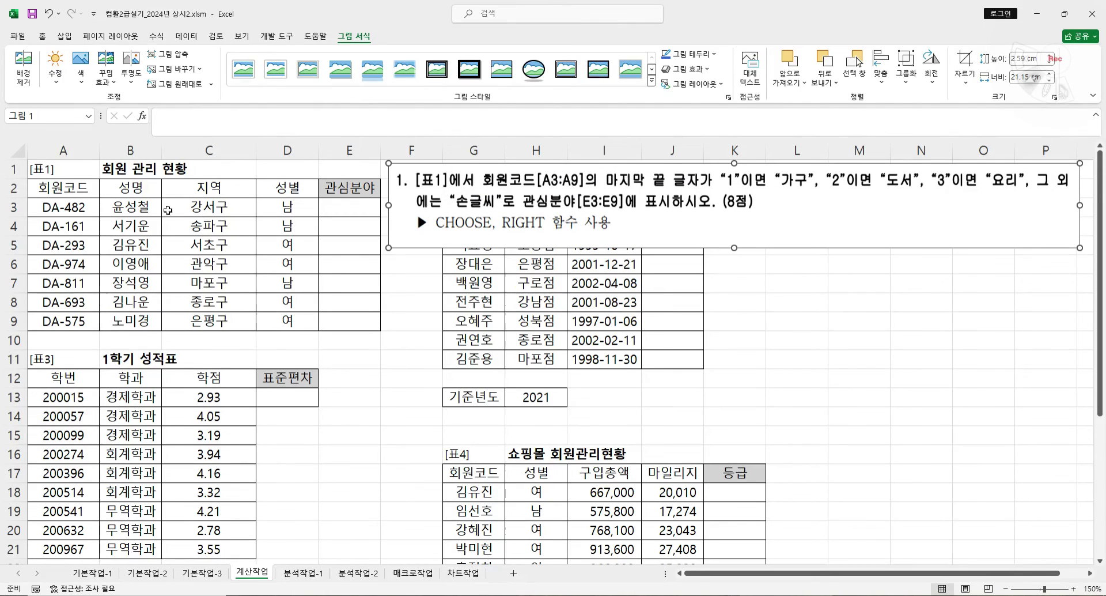
click(242, 327)
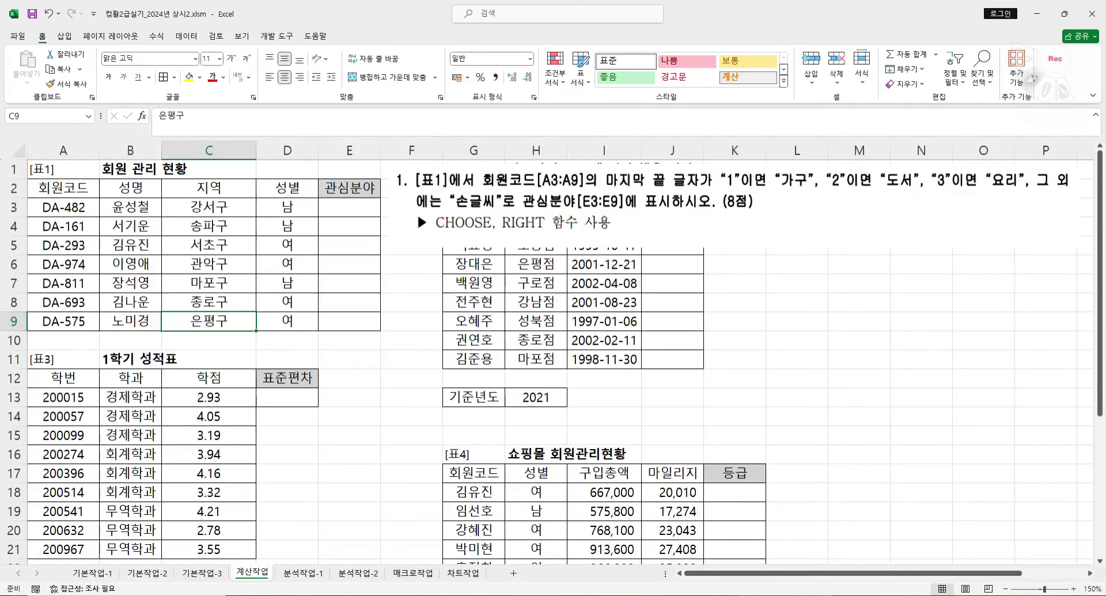
drag(75, 197, 77, 272)
mouse_move(75, 311)
mouse_down()
mouse_move(75, 334)
mouse_move(105, 308)
mouse_move(107, 221)
mouse_up()
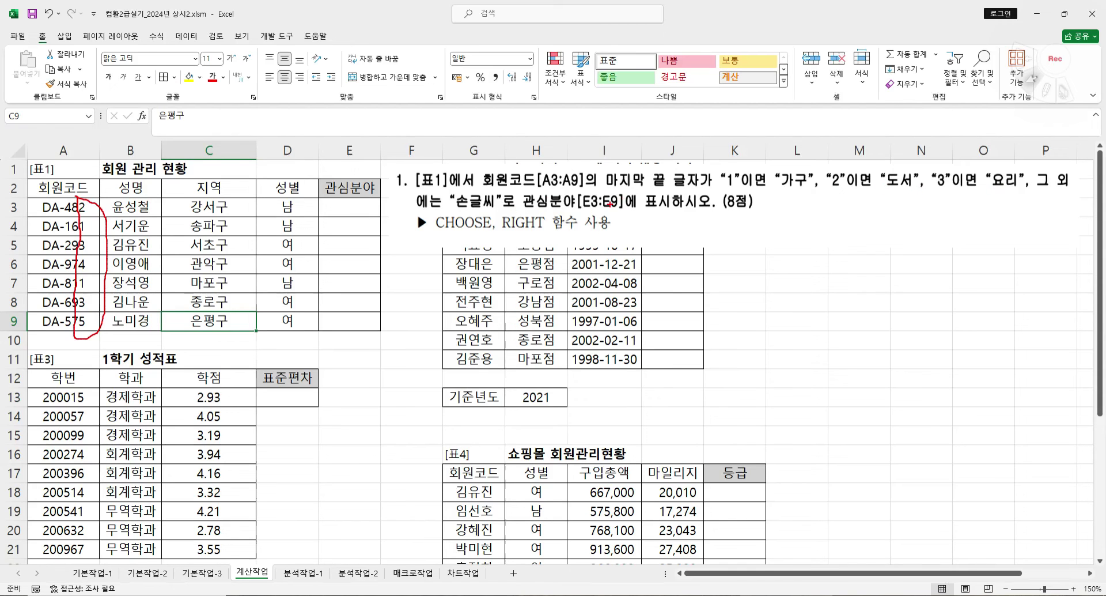
drag(436, 227, 494, 229)
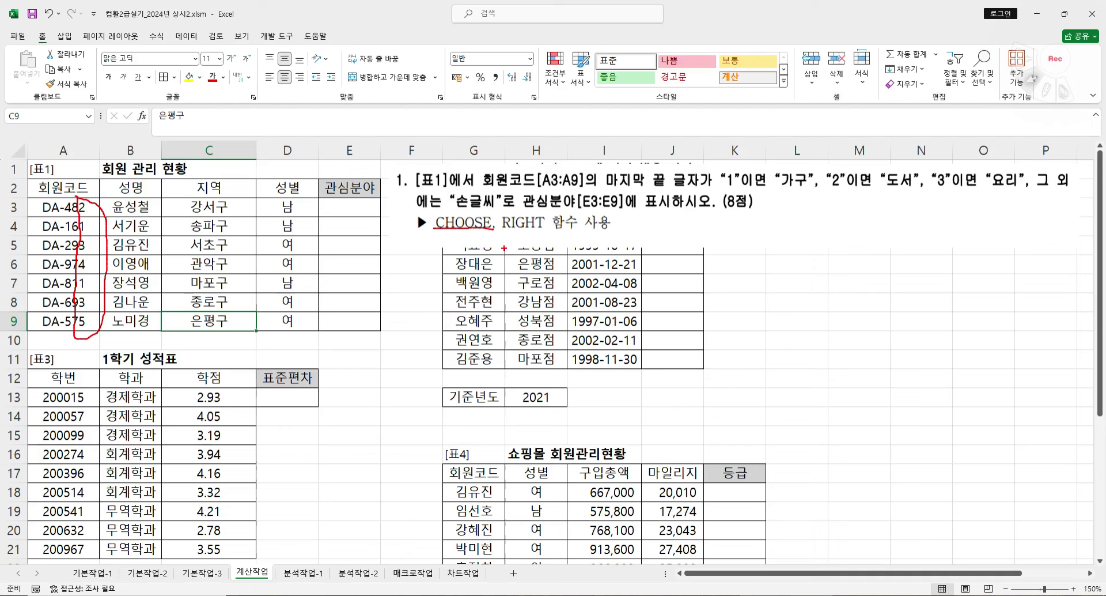
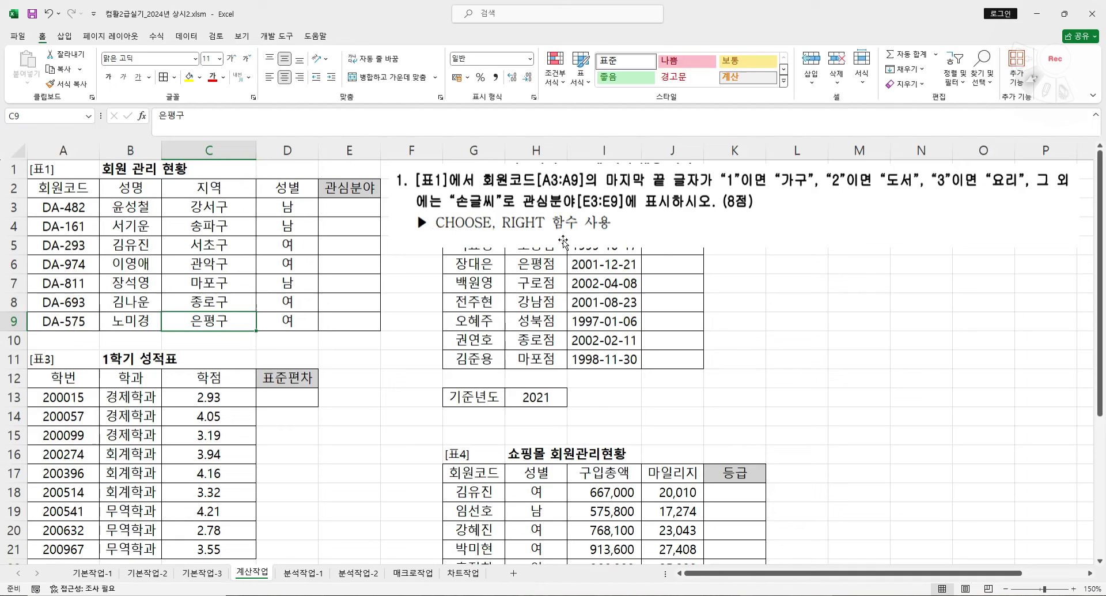
click(343, 211)
text(=ㅊ)
key(BackSpace)
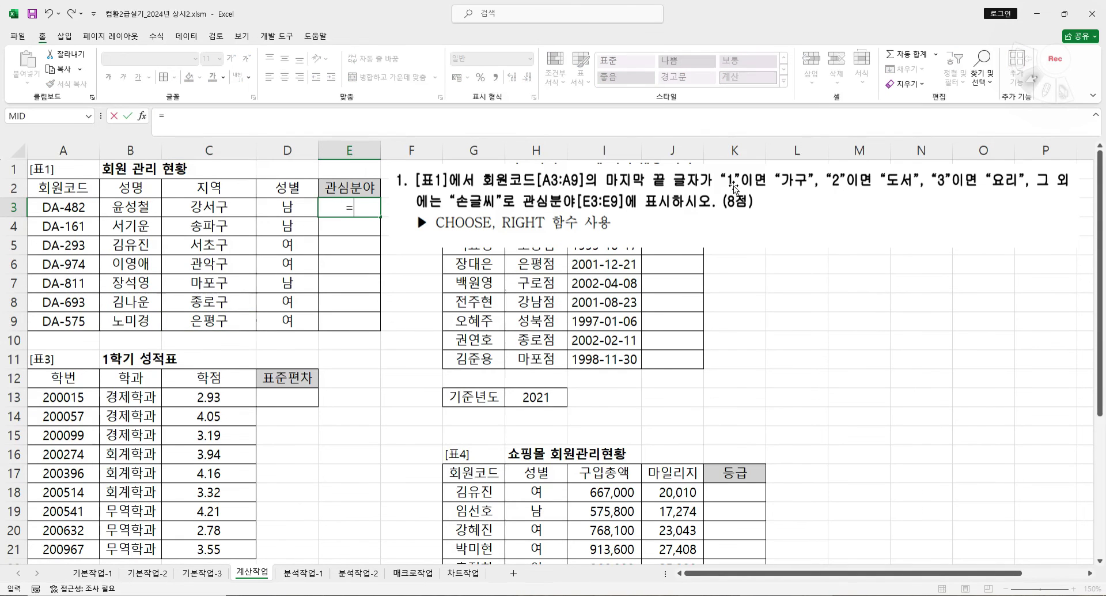
text(ch)
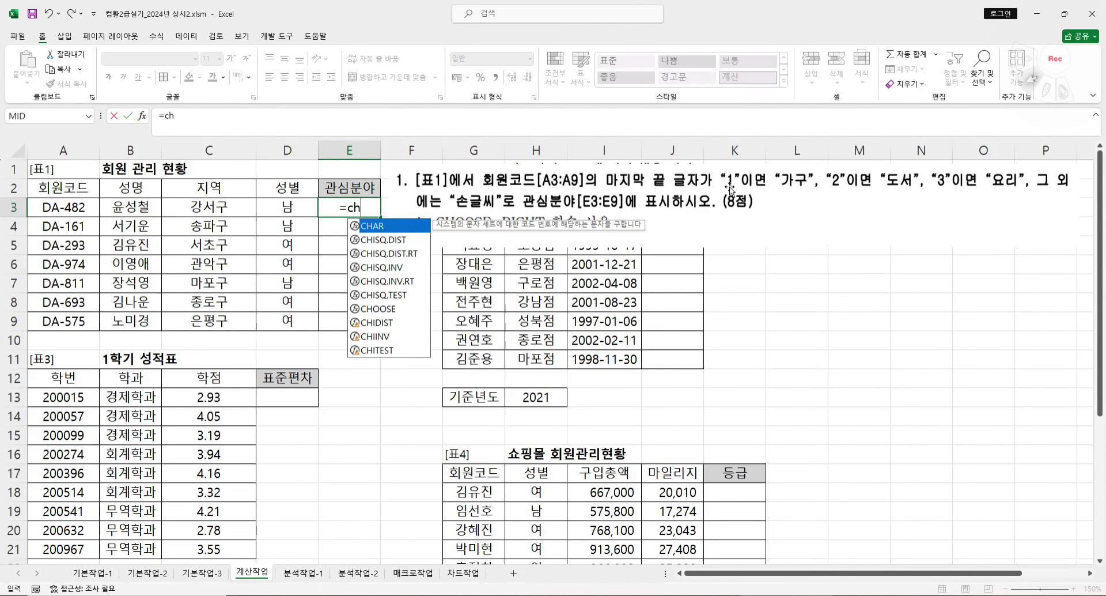
double_click(380, 321)
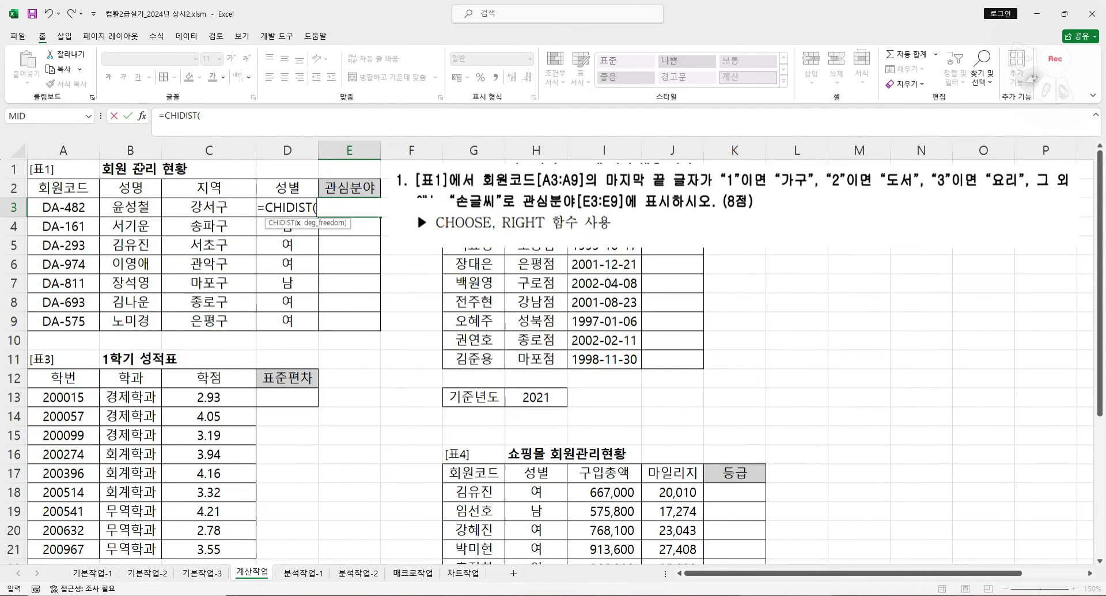
click(142, 116)
drag(297, 165, 509, 394)
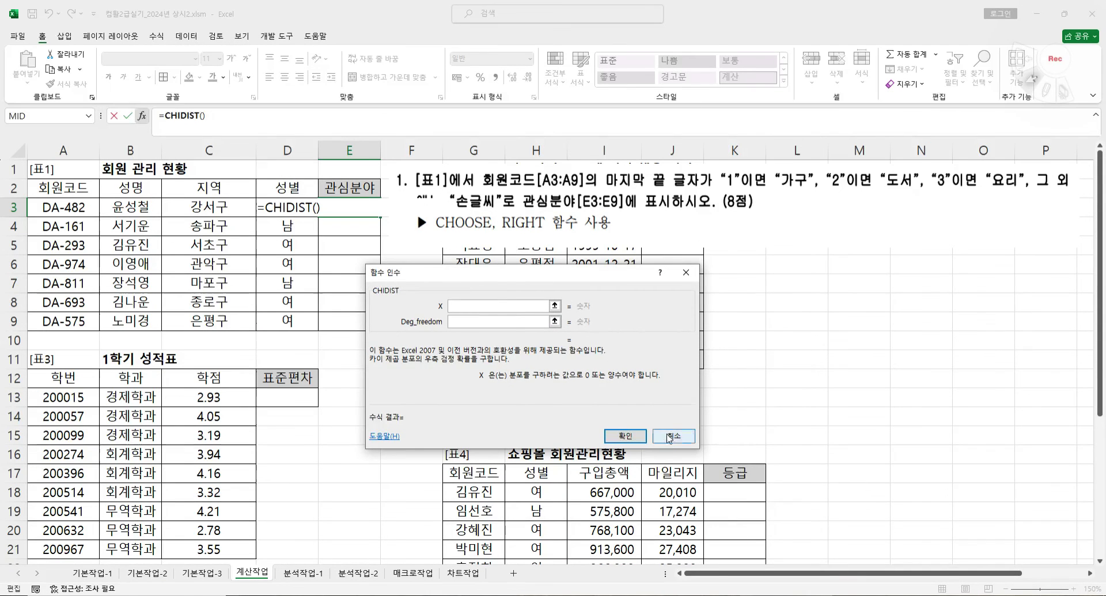
click(673, 436)
- Start a CHOOSE formula in cell E3 and open its function arguments
text(=ch)
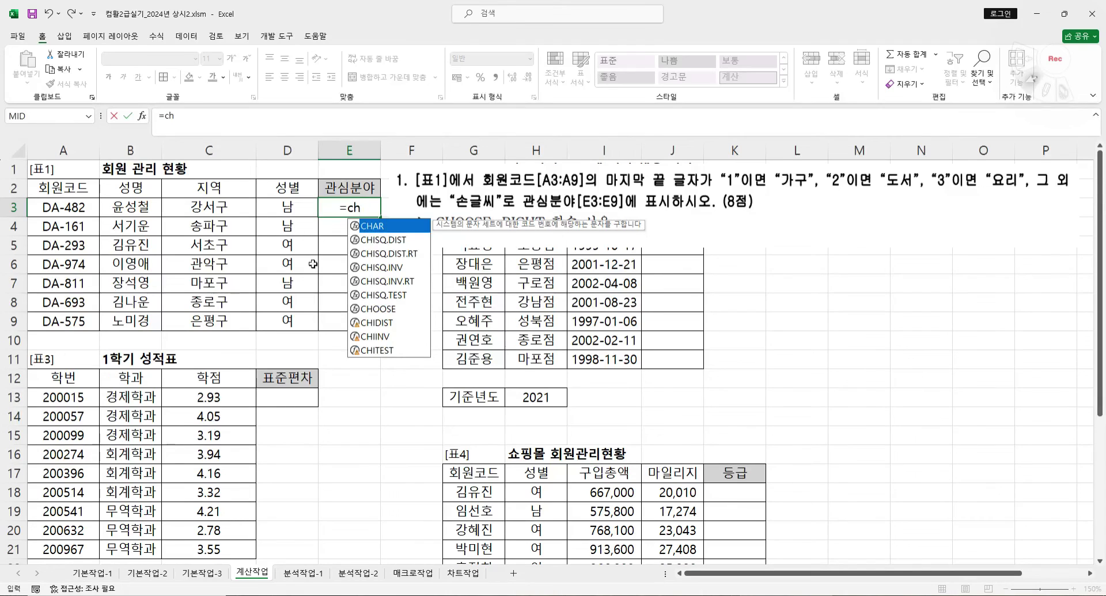
double_click(395, 310)
click(141, 116)
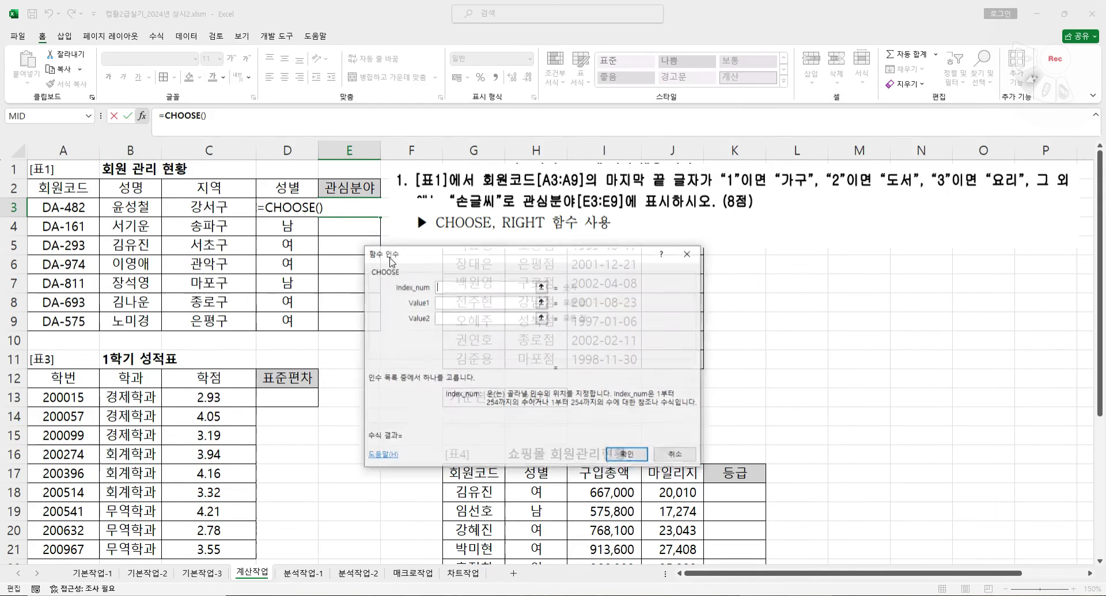
click(496, 290)
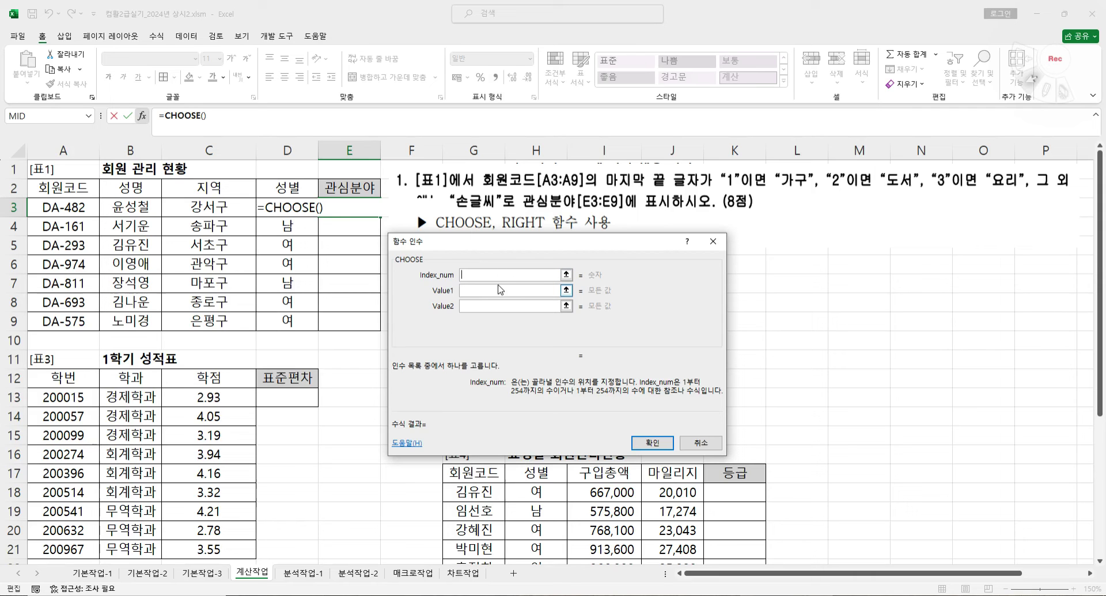
click(495, 306)
click(493, 288)
click(494, 306)
click(496, 274)
- Nest RIGHT(A3,1) as the Index_num argument of the CHOOSE function and return to the CHOOSE arguments
click(88, 116)
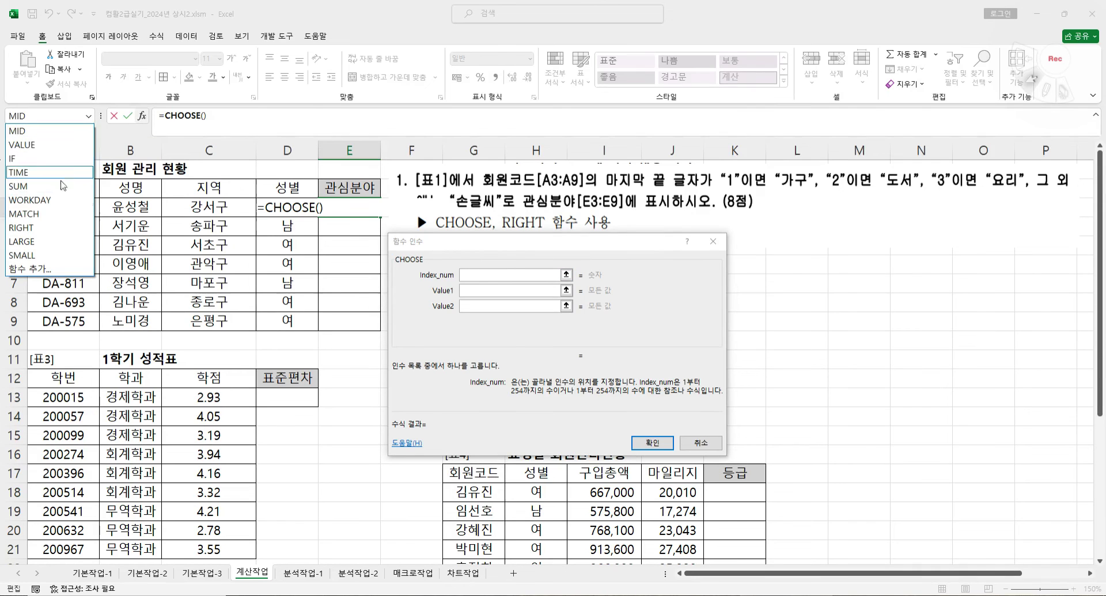
click(55, 227)
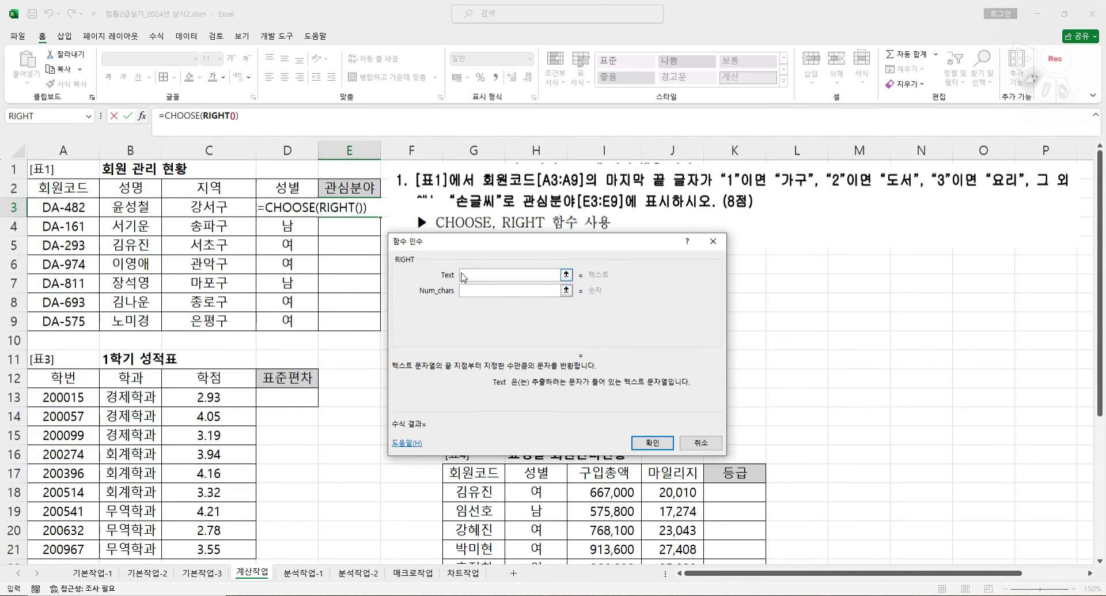
click(78, 206)
click(474, 291)
text(1)
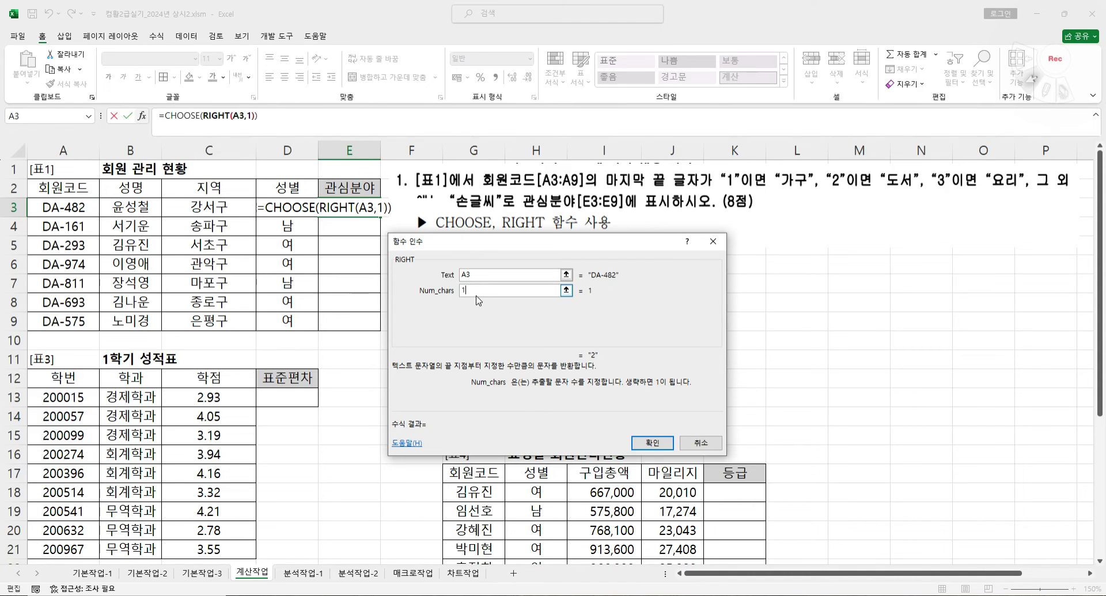
click(184, 116)
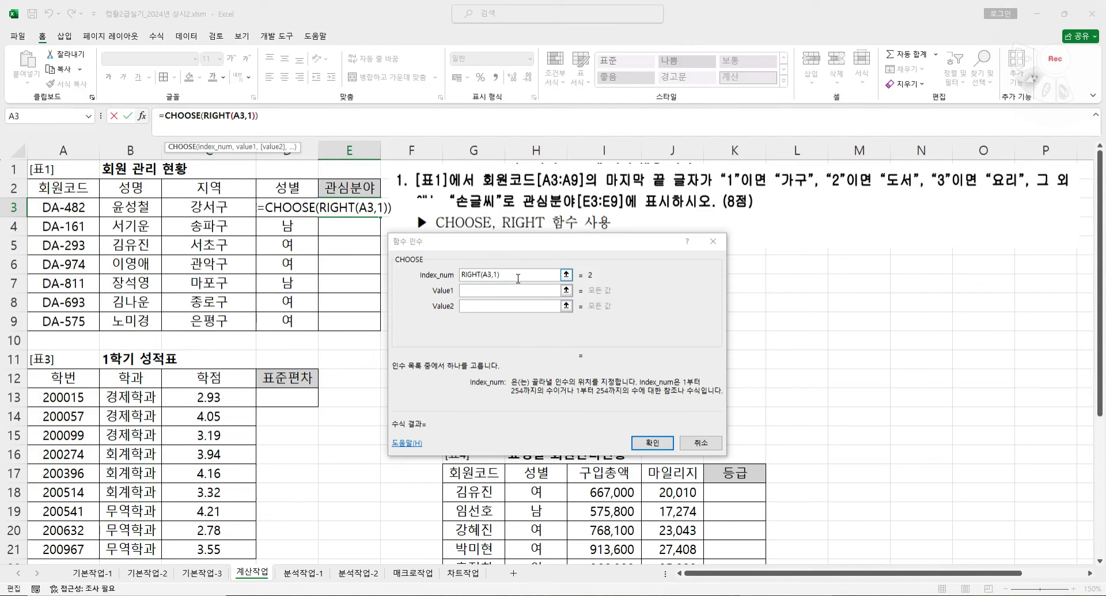
- Enter "가구", "도서" and "요리" as the Value1, Value2 and Value3 arguments of the CHOOSE function
click(496, 289)
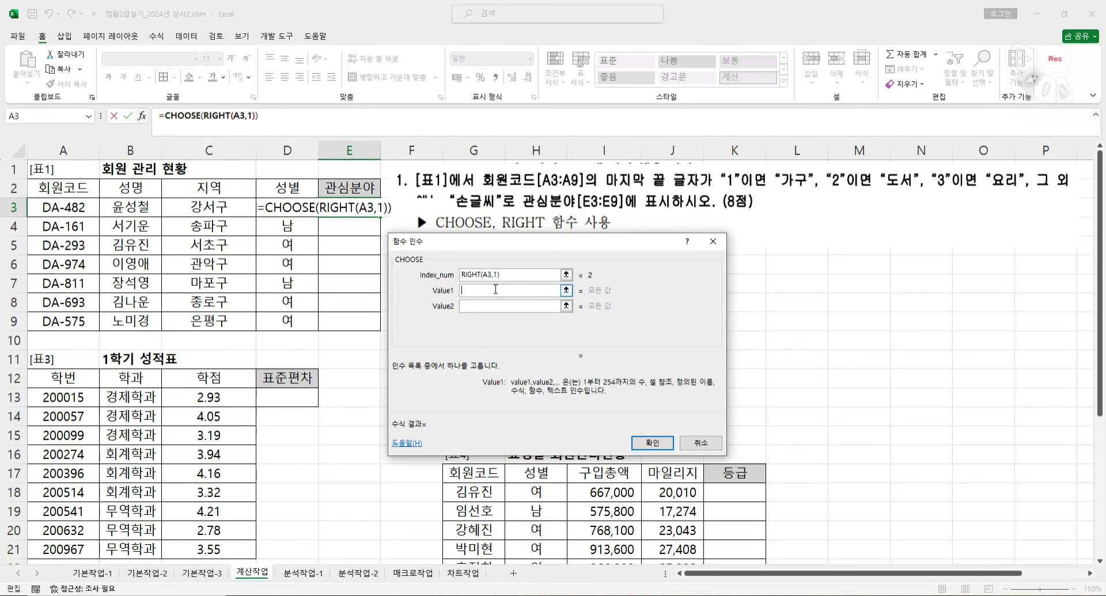
text("가구")
key(Tab)
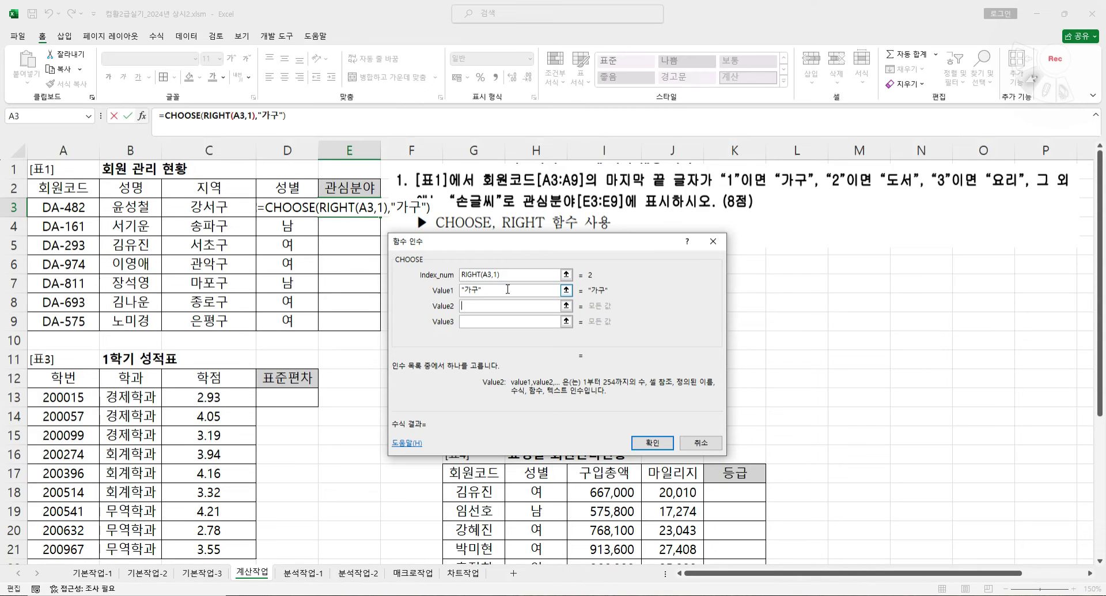
text("도서")
key(Tab)
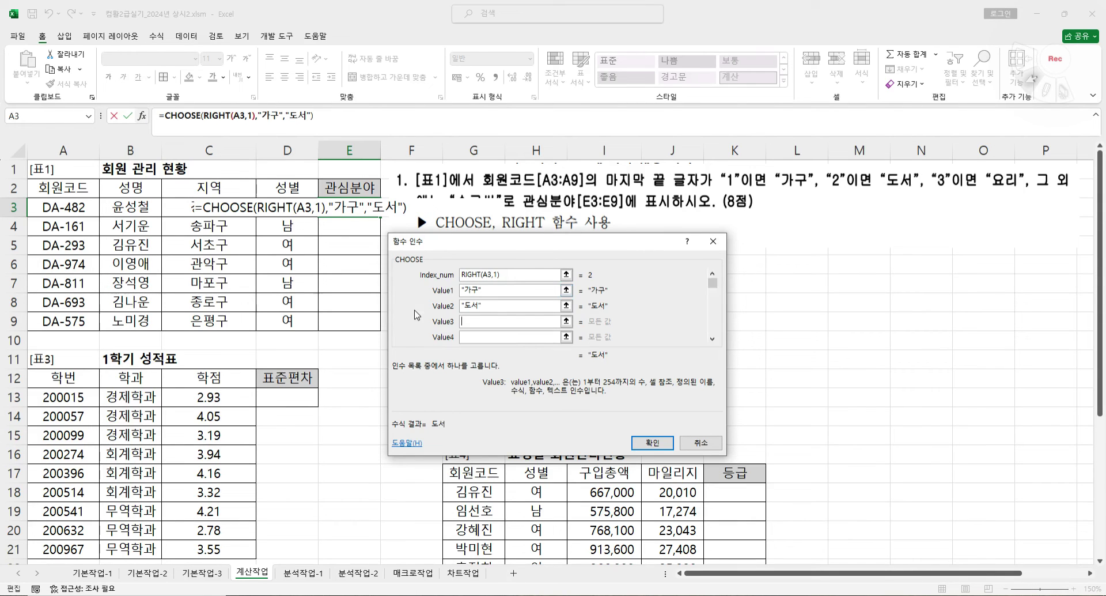
text("요리)
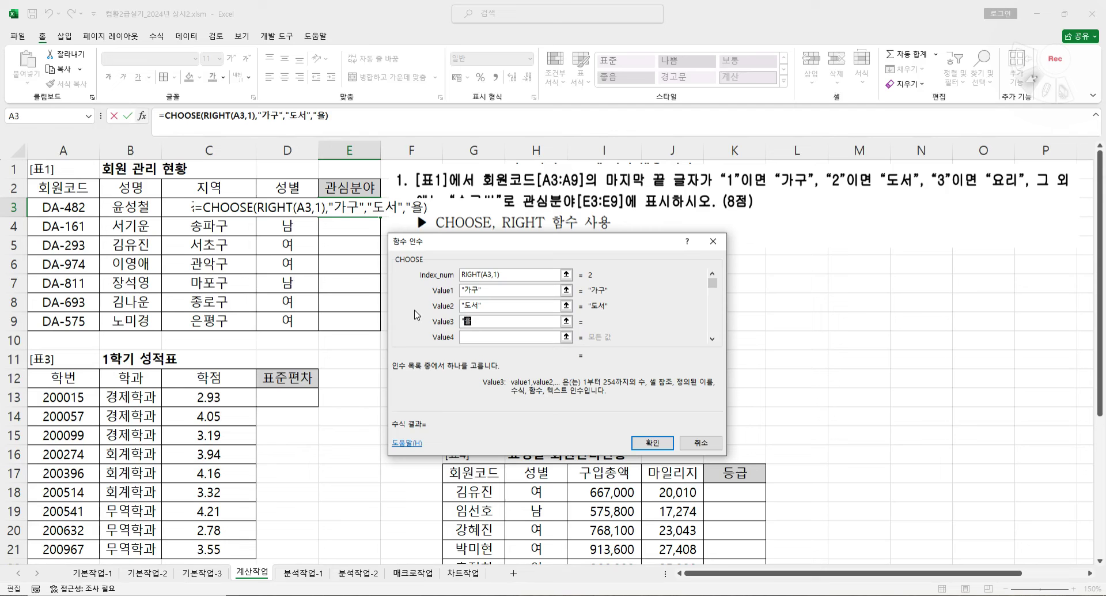
text(")
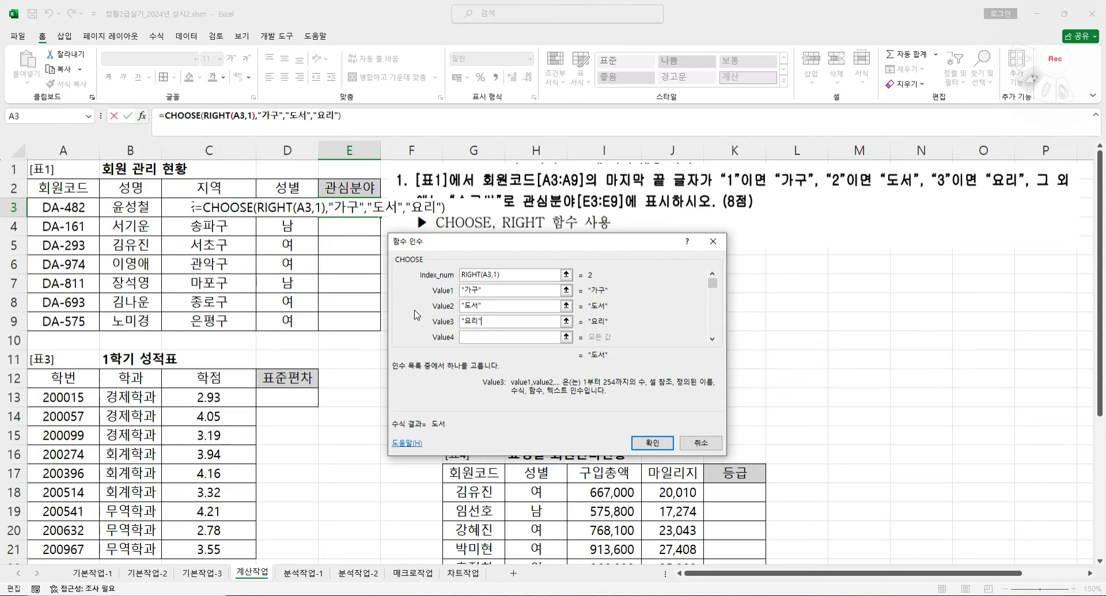
- Enter "손글씨" as both the Value4 and Value5 arguments of the CHOOSE function
text("손)
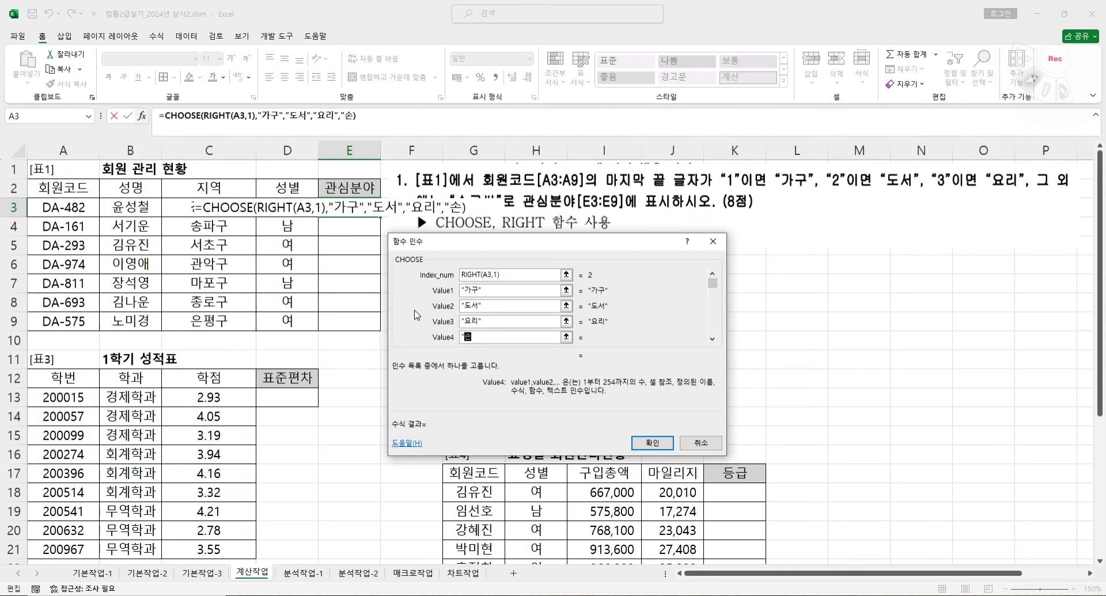
text(글ㅆ)
text(")
key(Tab)
text("손글)
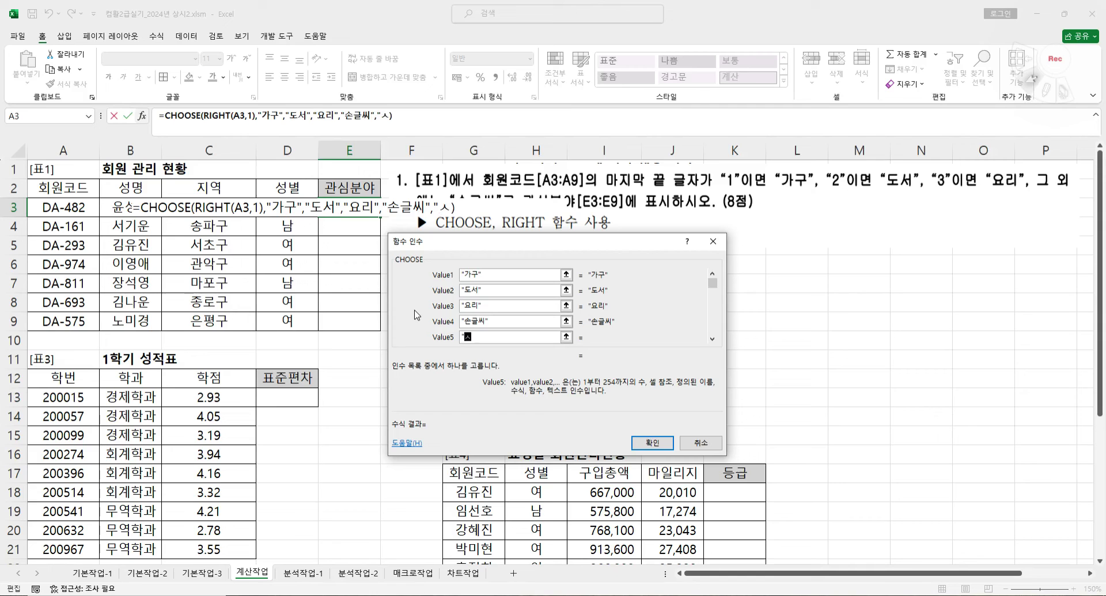
text(씨")
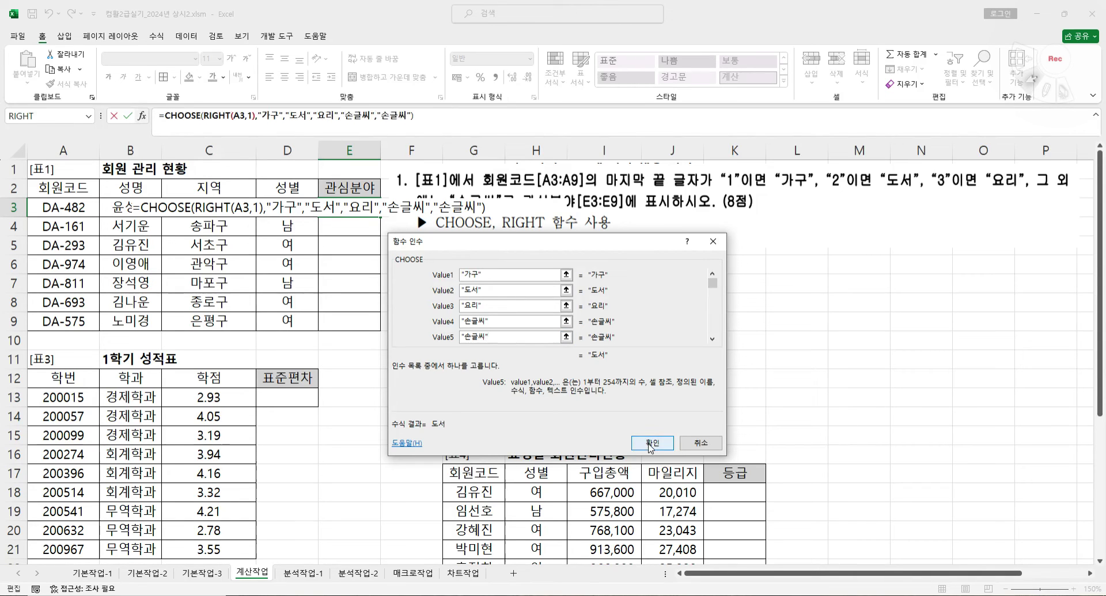
- Accept the CHOOSE formula in E3 and fill it down through E9
click(649, 445)
drag(380, 216, 381, 330)
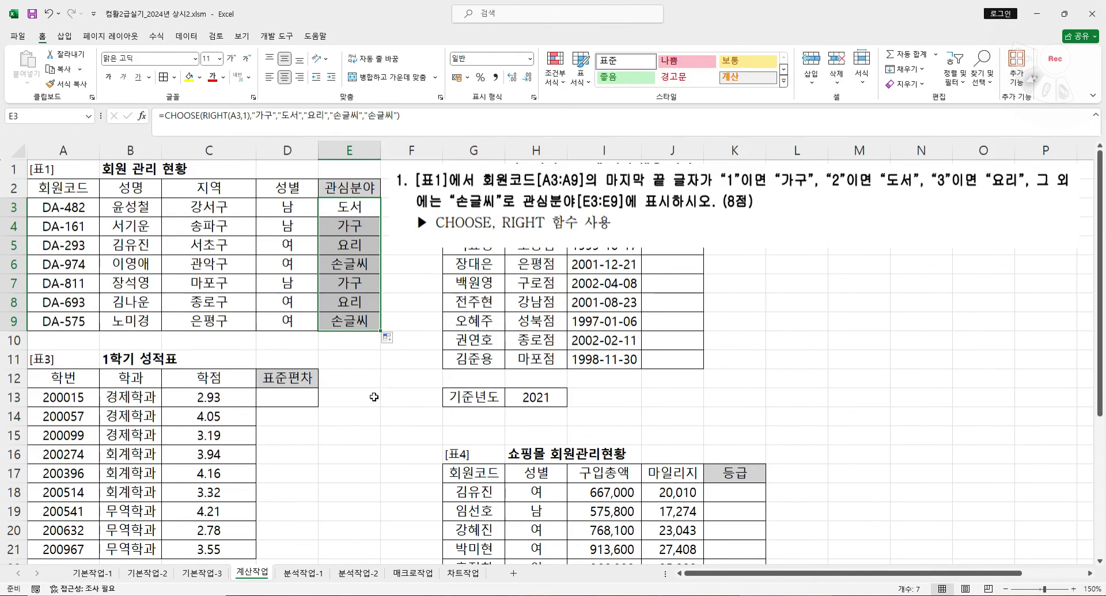
click(374, 395)
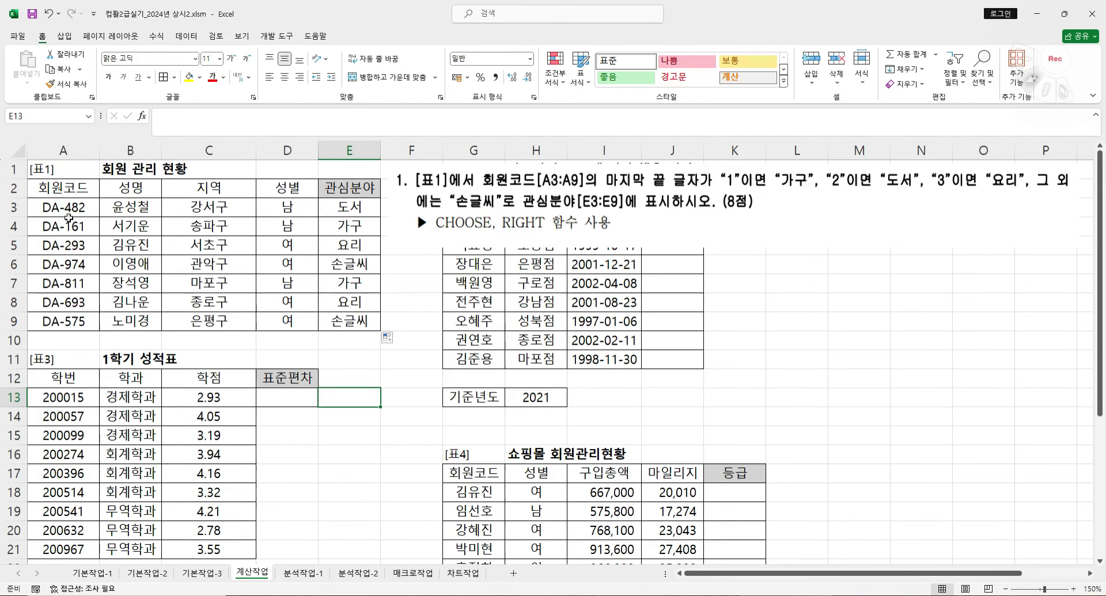
- Recrop the instruction picture to question 2 only, about 2.75 cm high, and move it down below the 기준년도 row
click(602, 201)
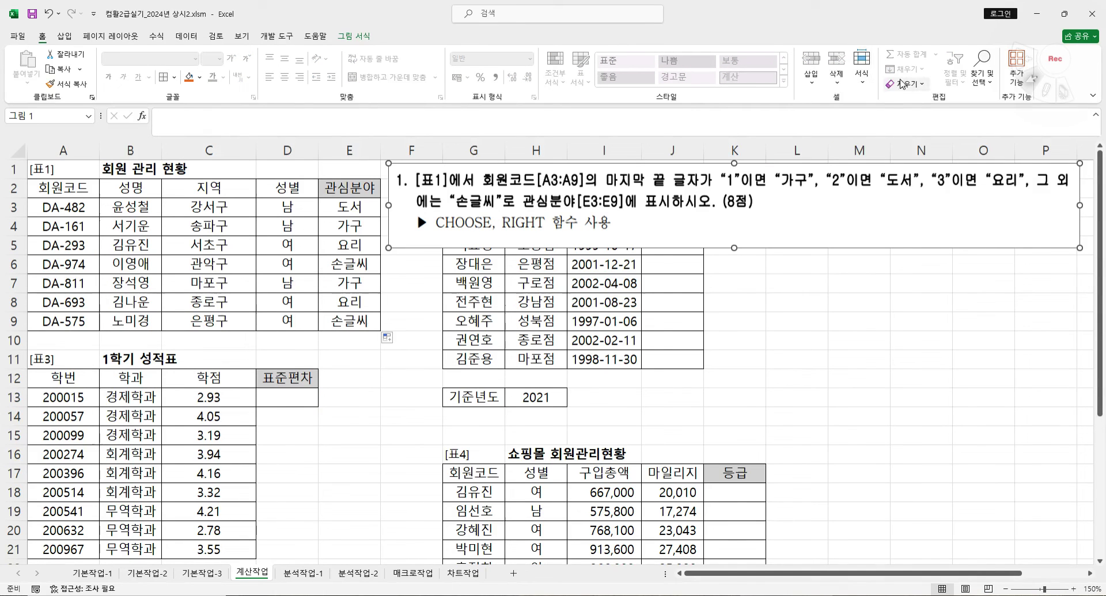
click(354, 36)
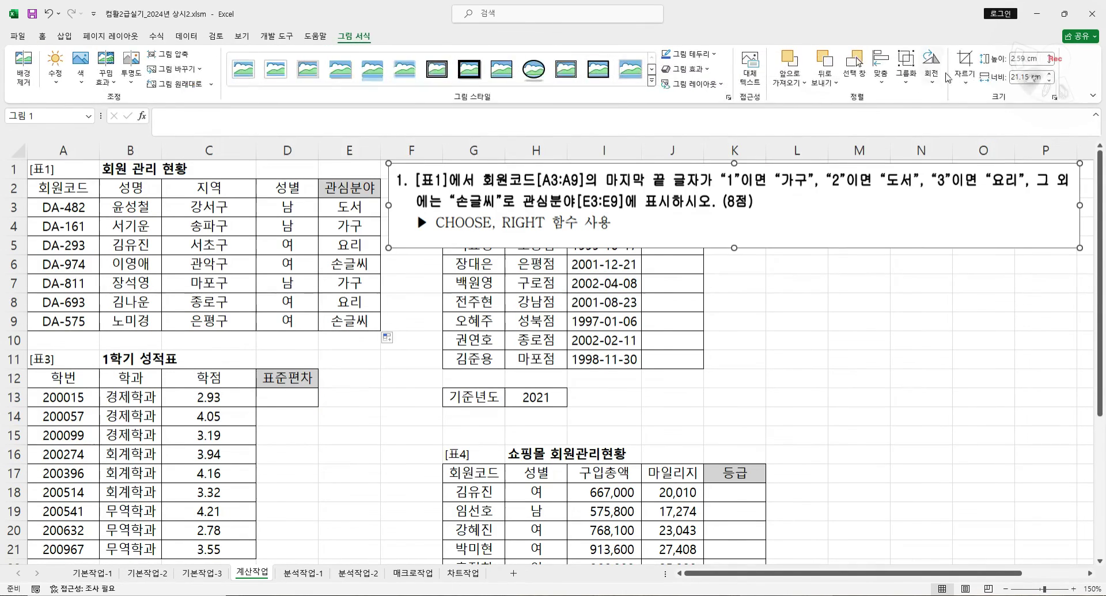
click(965, 63)
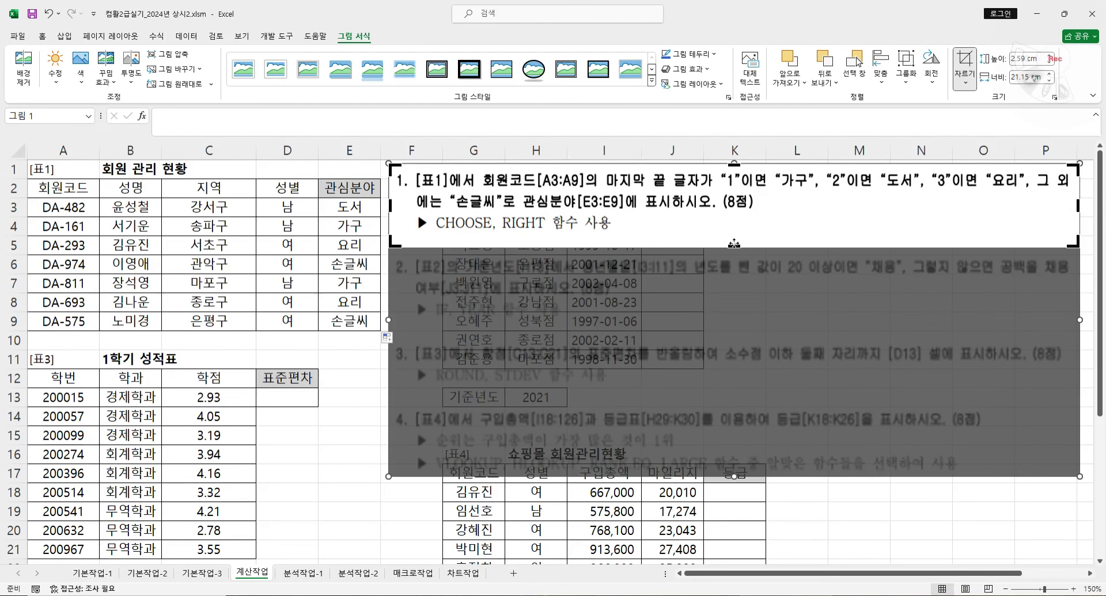
drag(732, 246, 733, 328)
drag(734, 165, 734, 241)
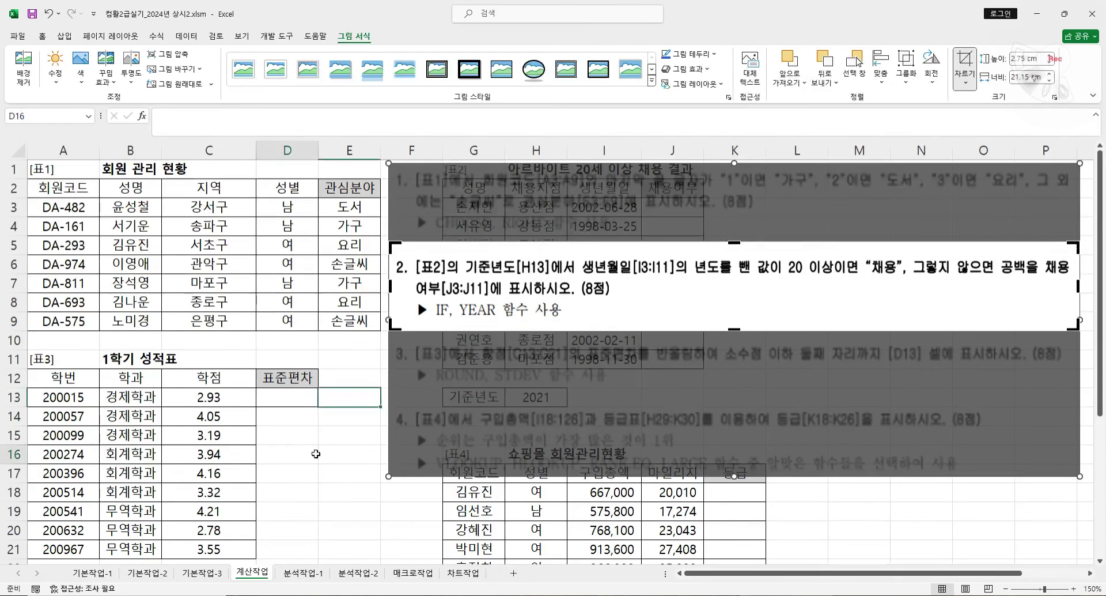
click(316, 454)
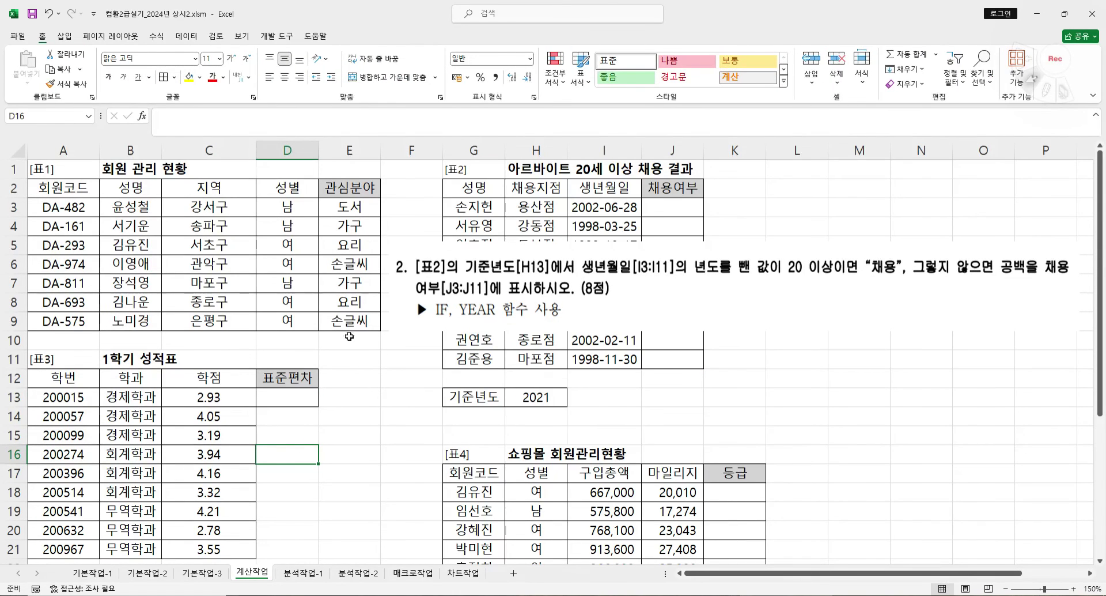
drag(475, 282, 506, 452)
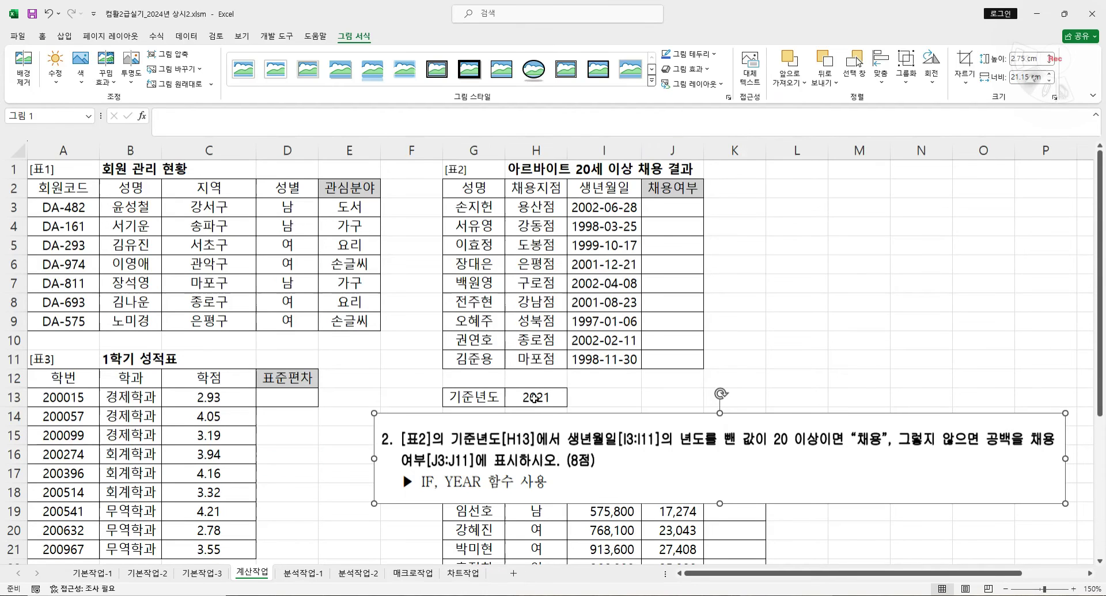
- Examine the 기준년도 value in H13 and the 생년월일 dates in I3:I11 of 표2
click(534, 398)
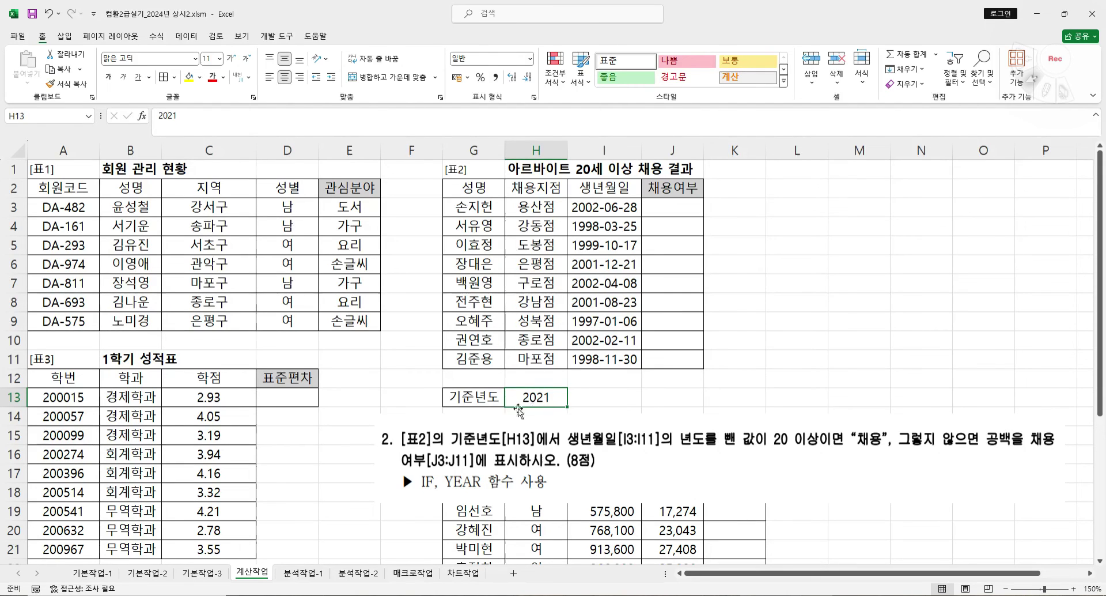
click(618, 207)
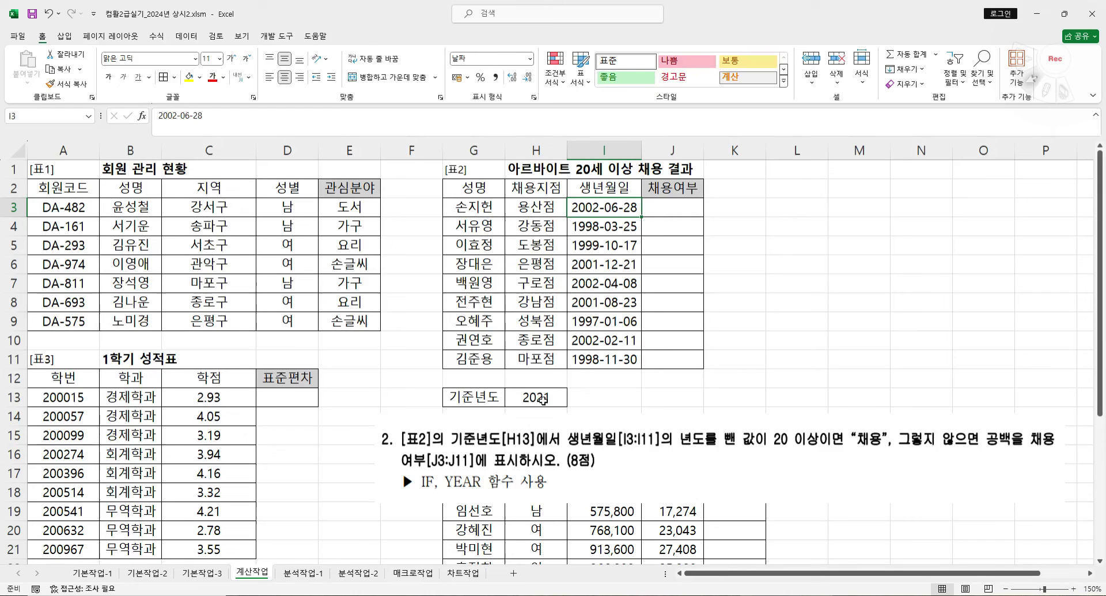
click(545, 399)
drag(596, 204, 614, 357)
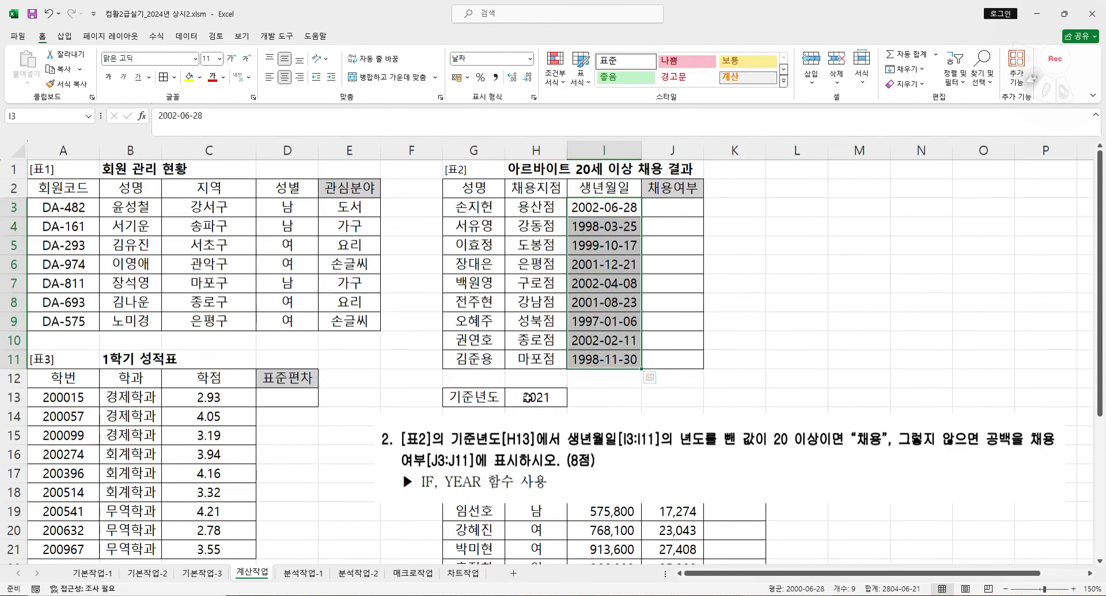
click(531, 399)
drag(605, 202, 606, 360)
- Start an IF formula in cell J3, open its function arguments and move the dialog clear of 표2's first rows
click(689, 210)
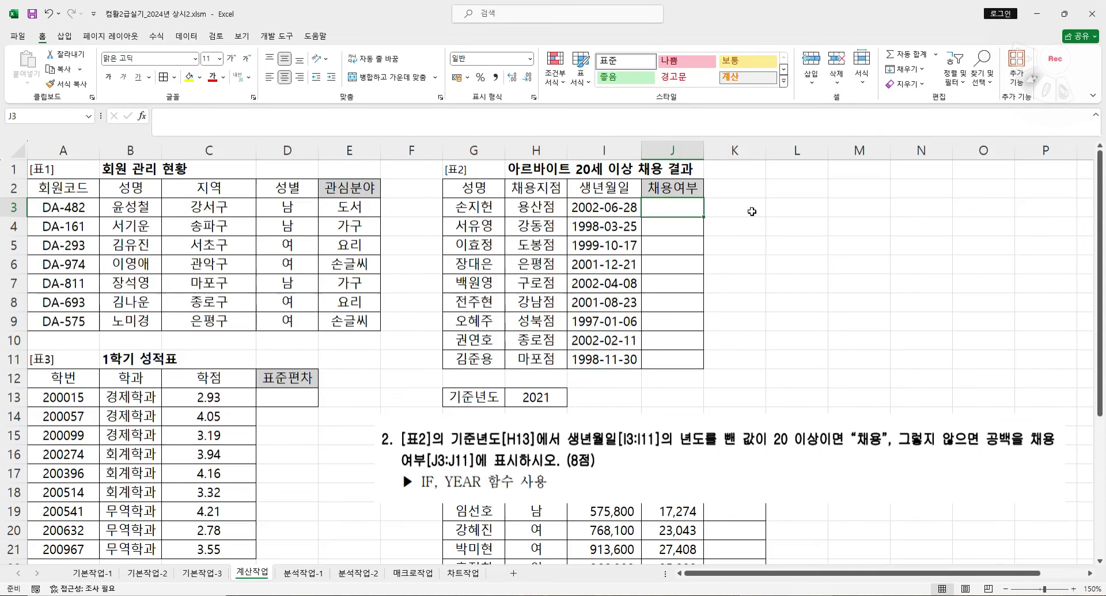
text(=ㅏ)
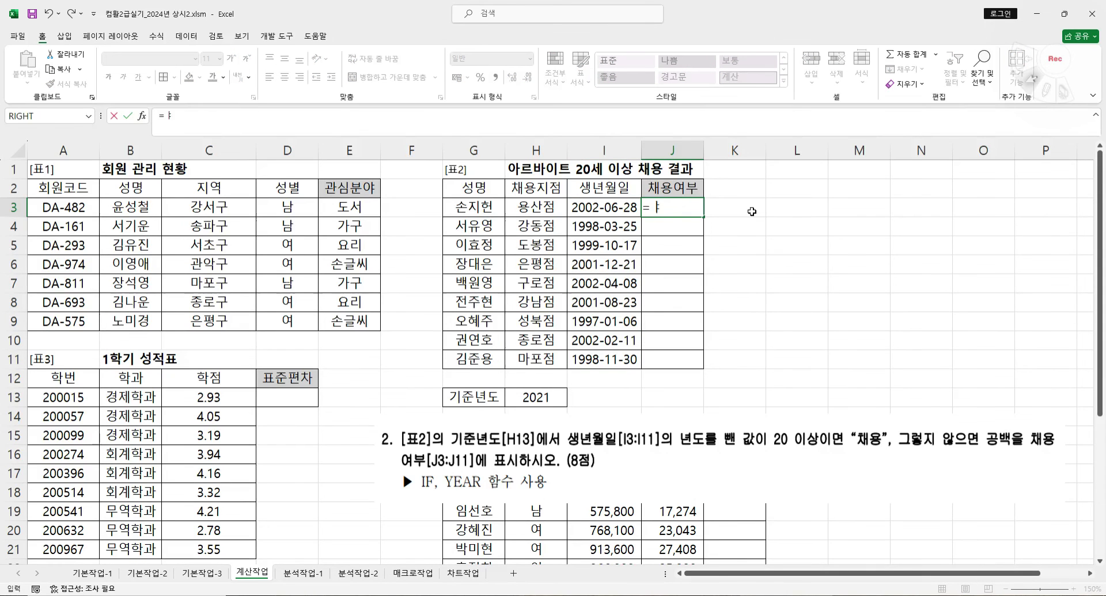
key(BackSpace)
text(if)
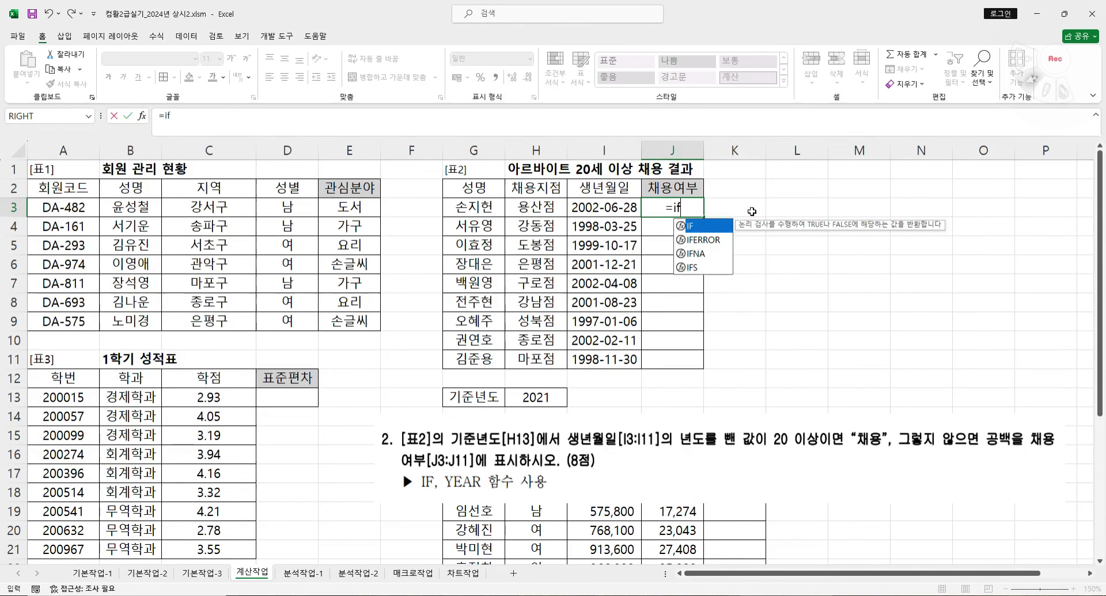
key(Tab)
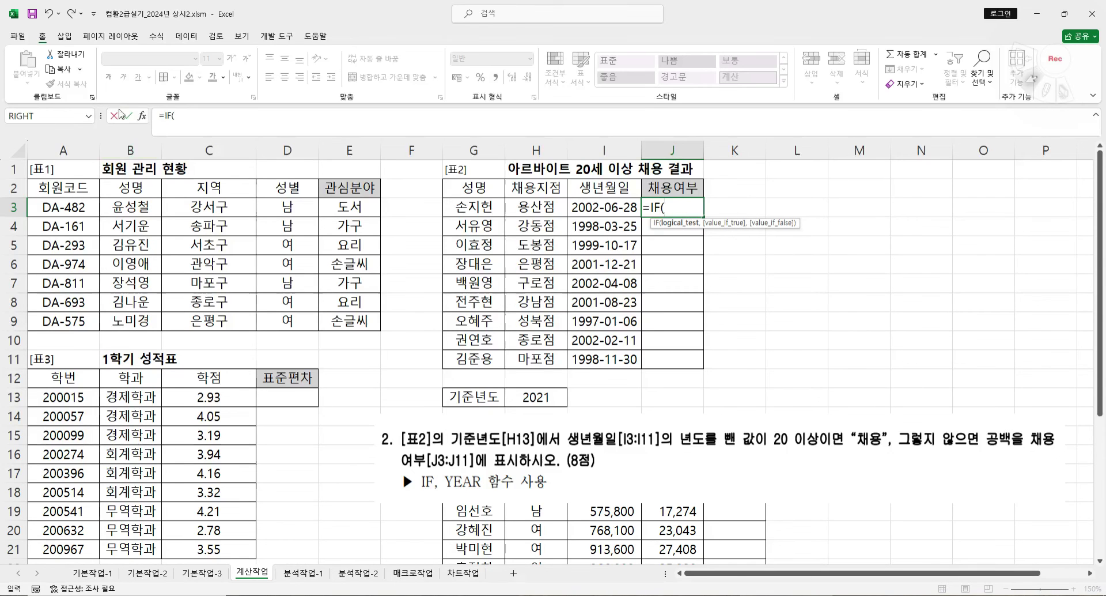
click(137, 119)
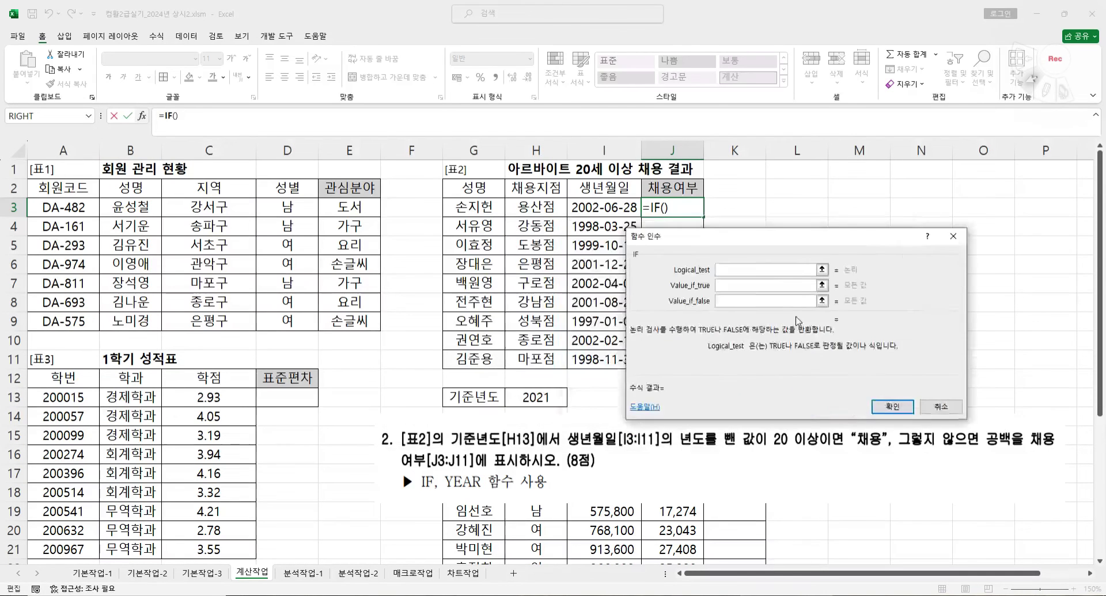
drag(789, 360, 785, 361)
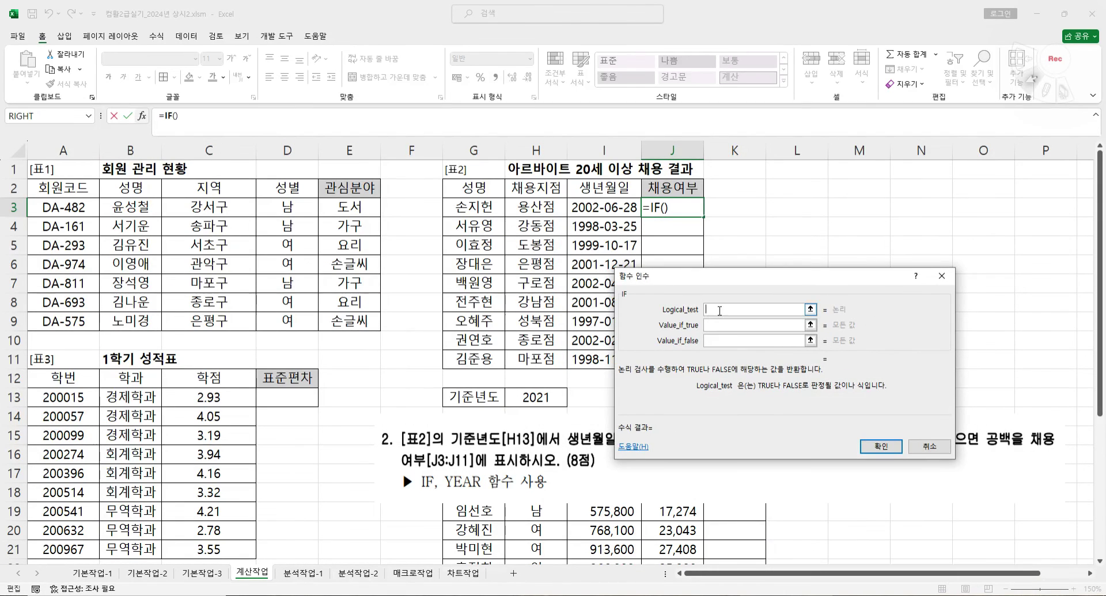
- Set the IF function's Logical_test to $H$13-year(I3)>=20, moving the dialog up to uncover the question text
click(528, 397)
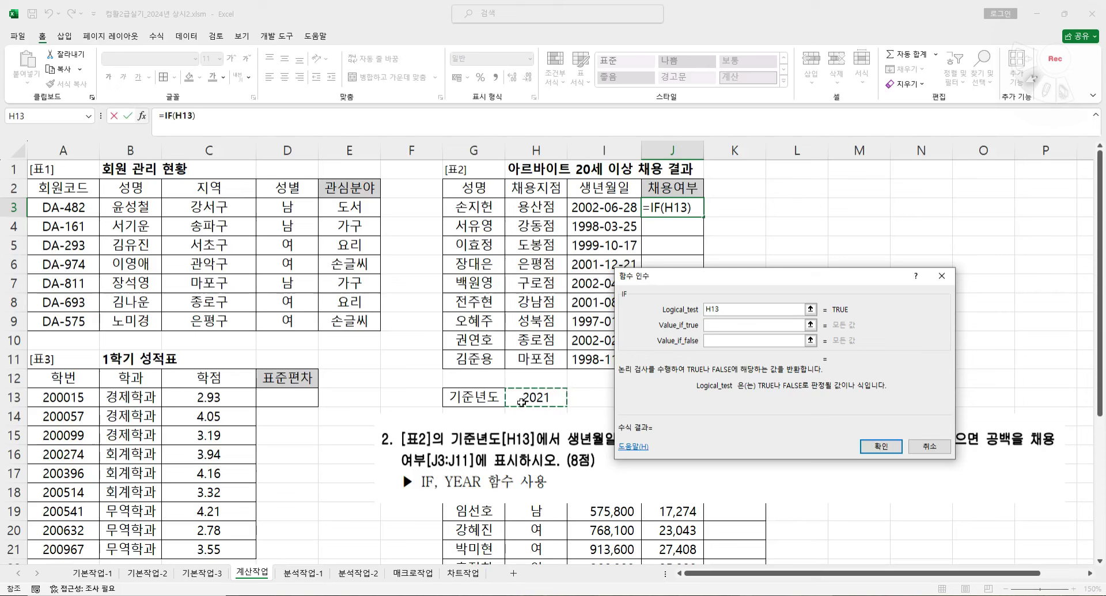
key(F4)
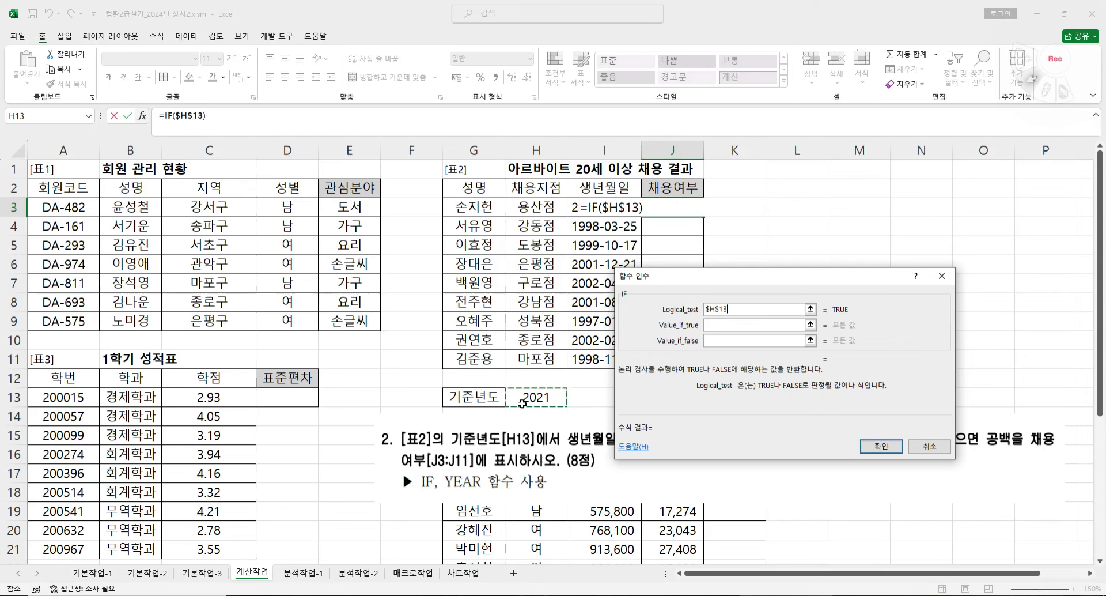
text(-)
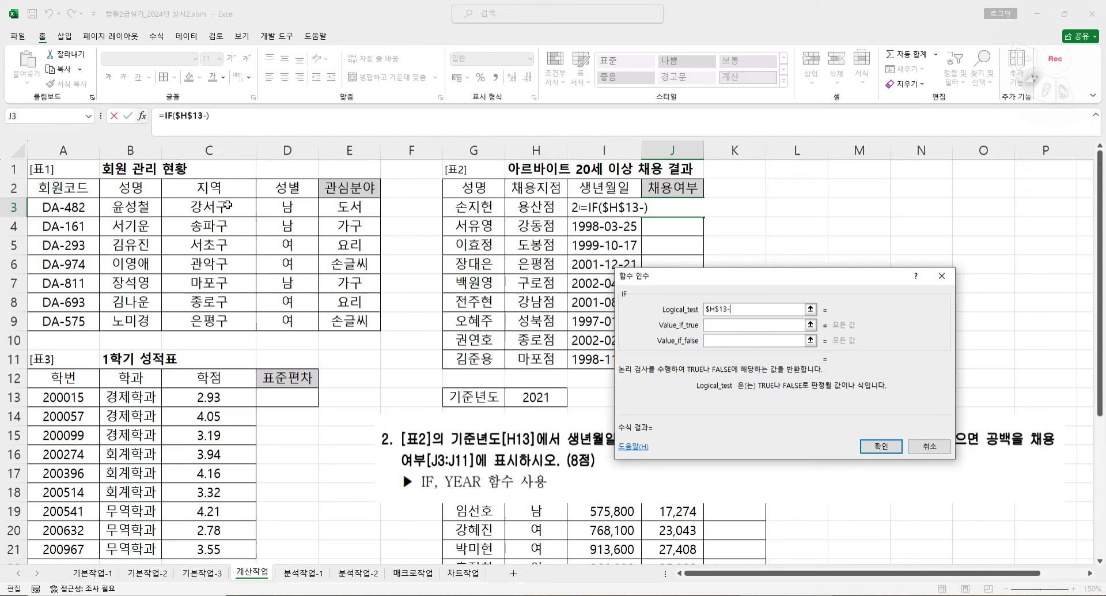
click(88, 116)
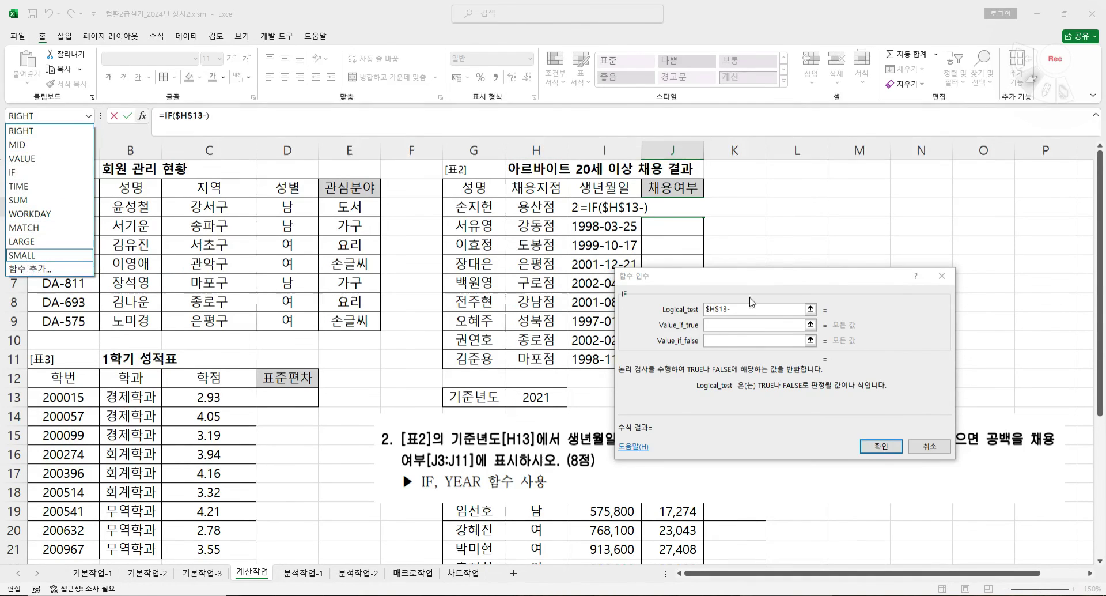
click(746, 311)
text(year)
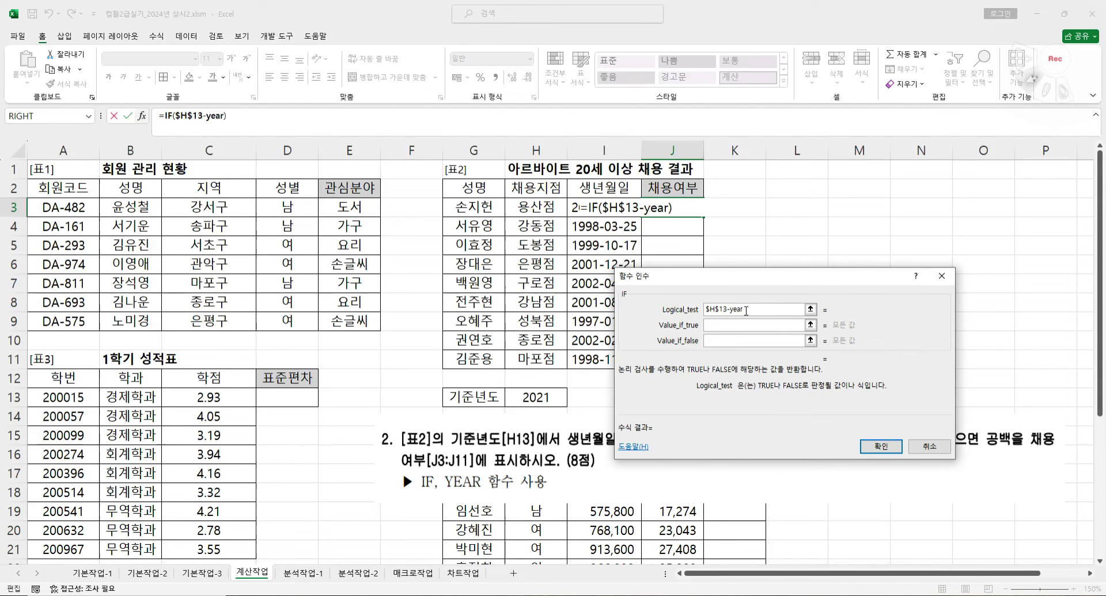
text(()
click(574, 207)
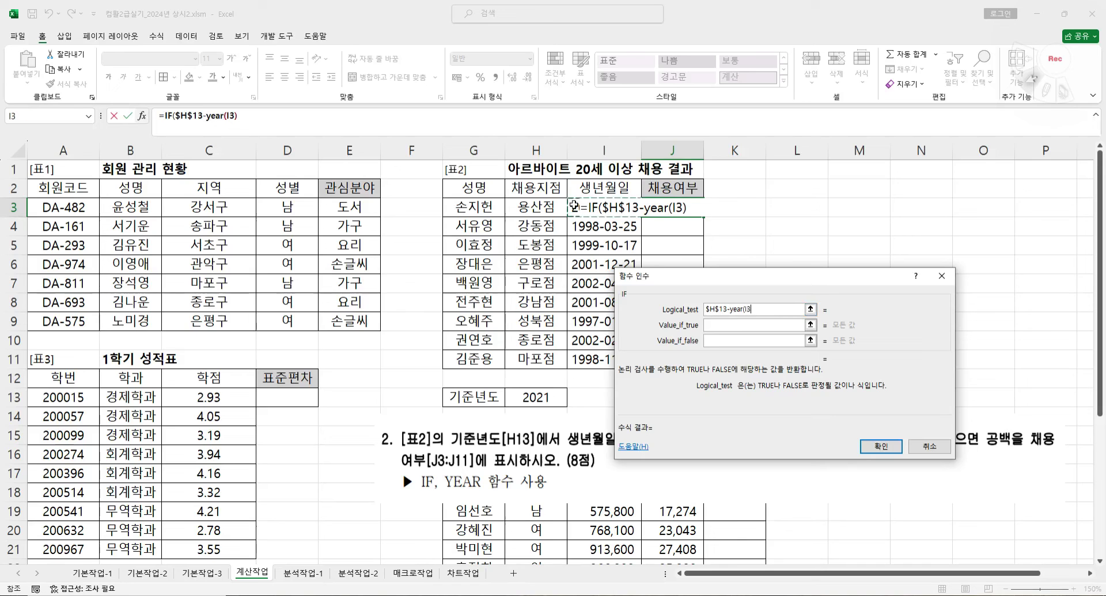
text())
drag(839, 303, 853, 239)
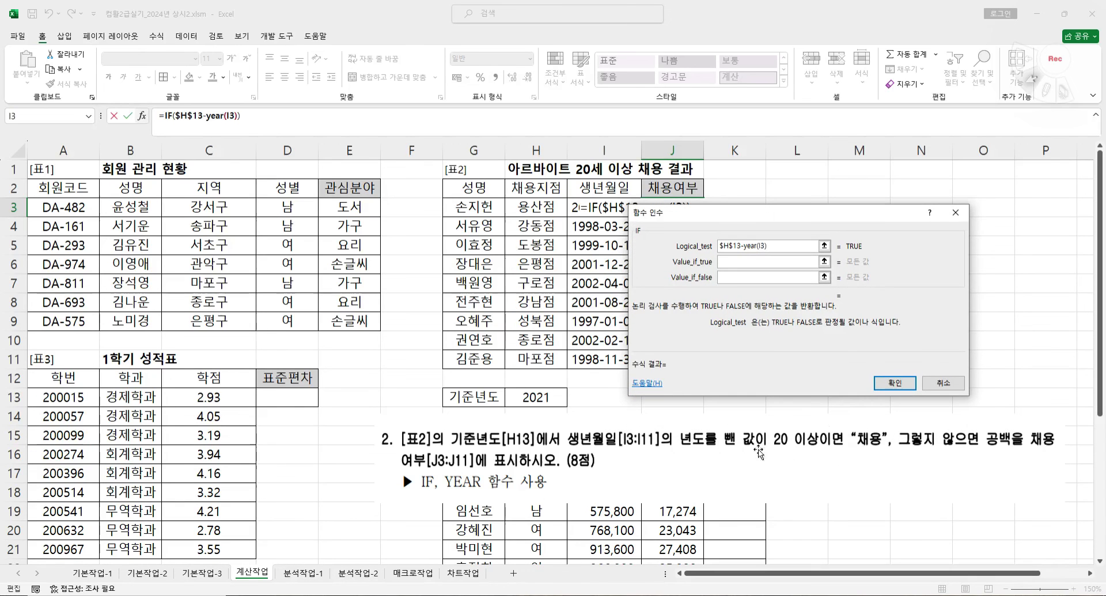
text(20)
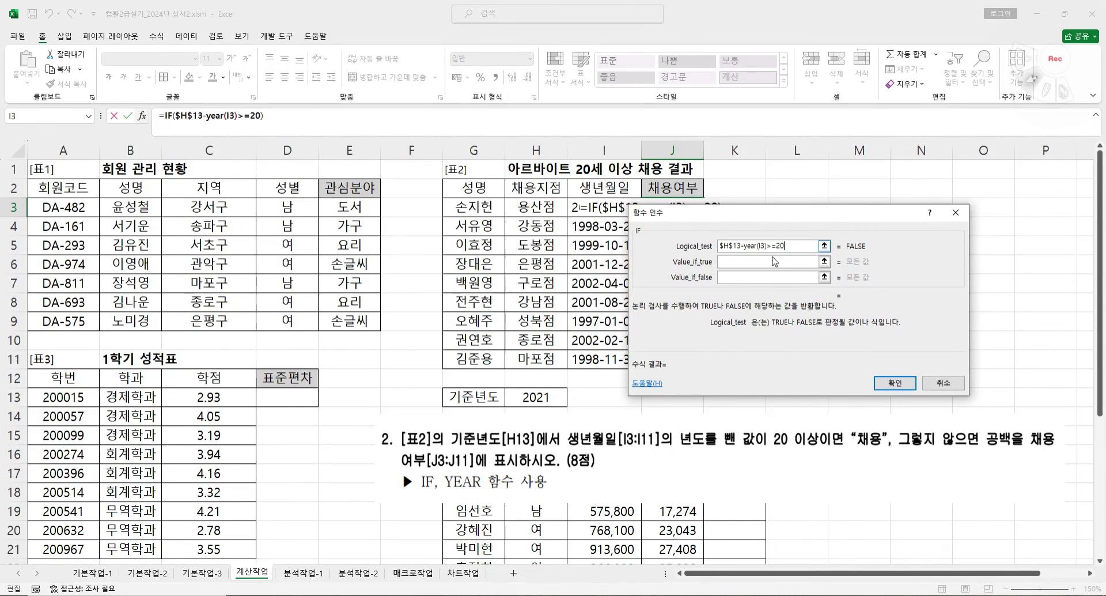
- Enter "채용" as the Value_if_true argument of the IF function
click(775, 261)
text(")
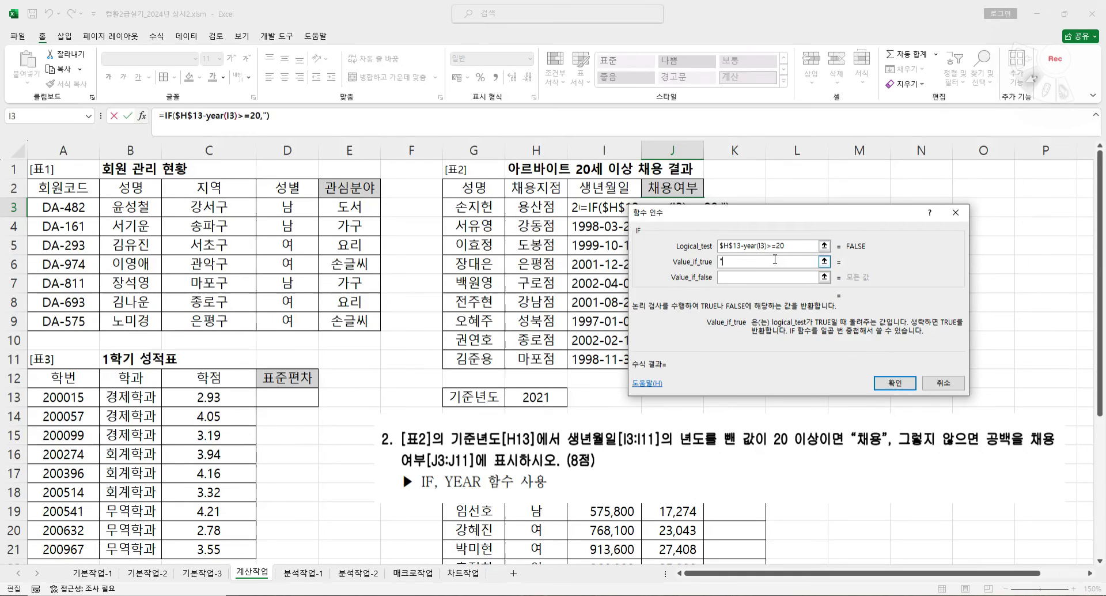
text(채용")
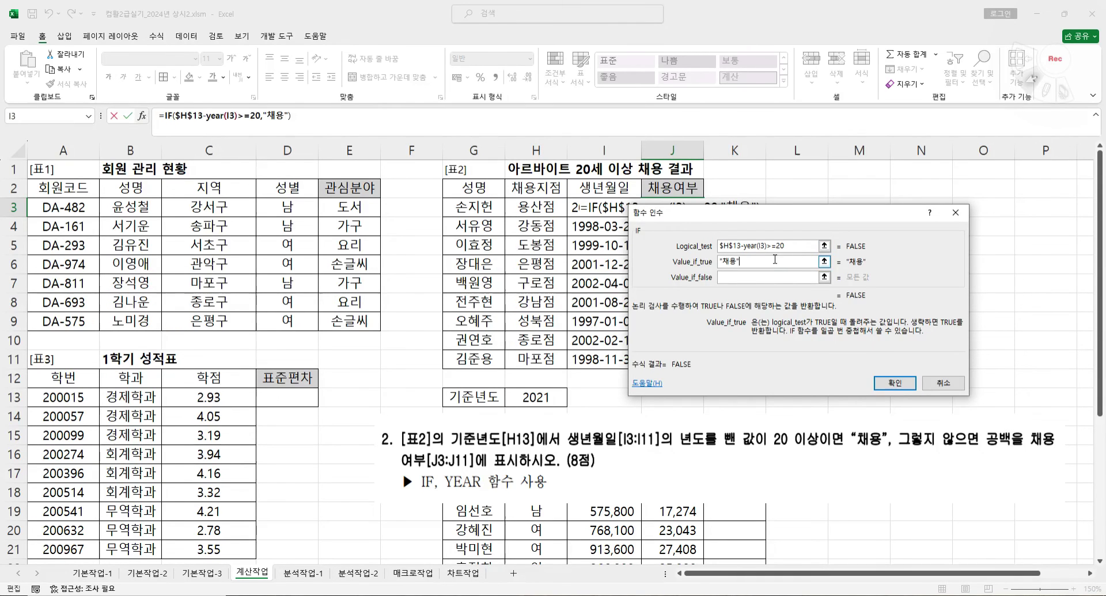
- Set the IF function's Value_if_false argument to "" and complete the formula in J3
click(765, 276)
text(")
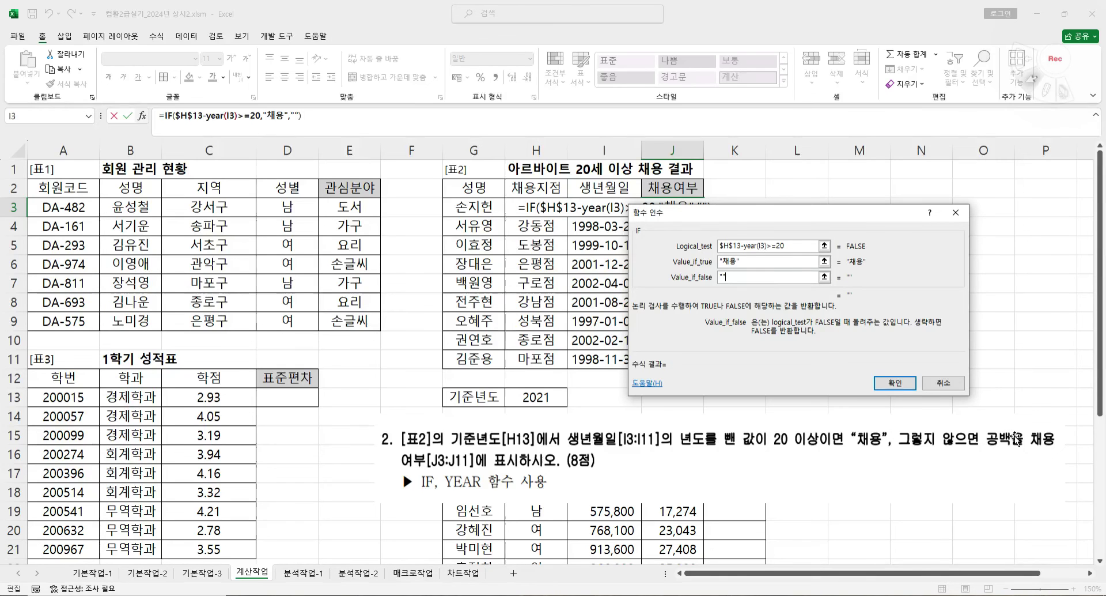
text(")
click(894, 382)
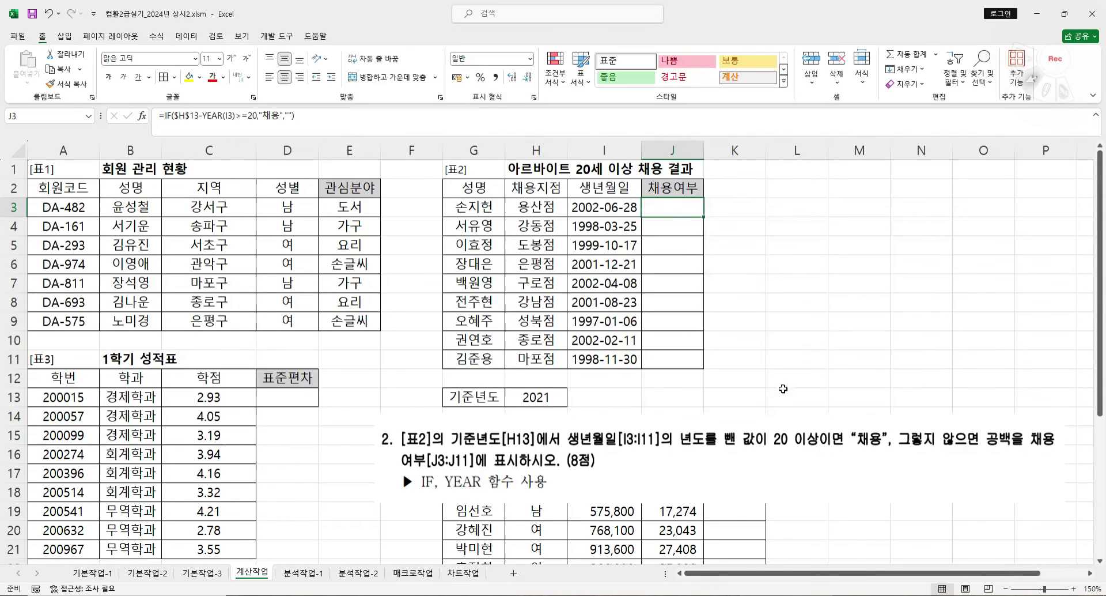
- Review the IF formula in J3 and fill it down through J11
double_click(679, 207)
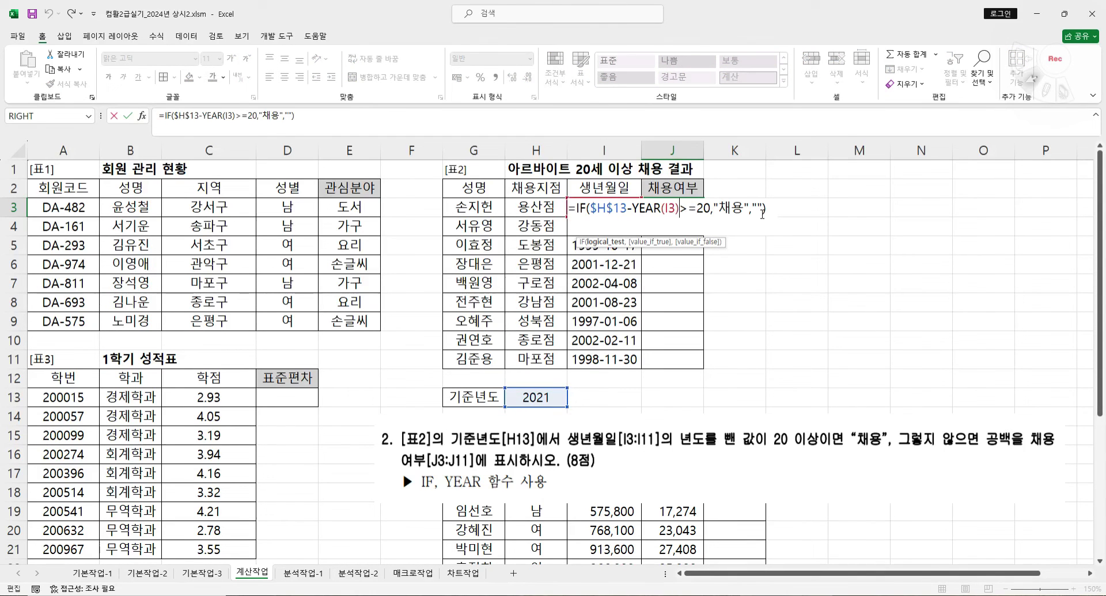
key(Return)
click(666, 212)
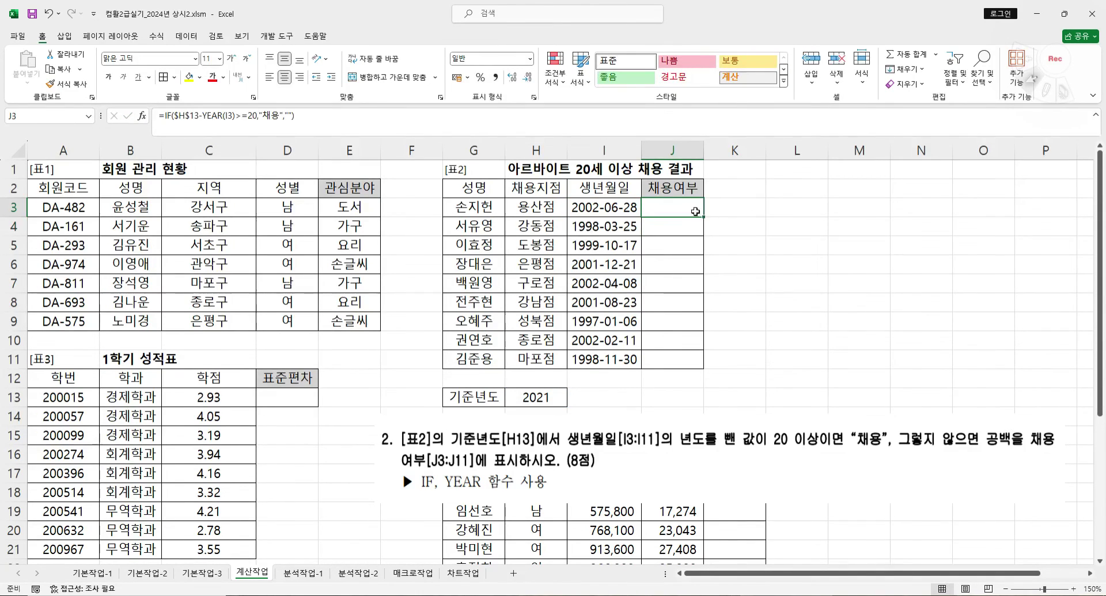
drag(703, 216, 702, 363)
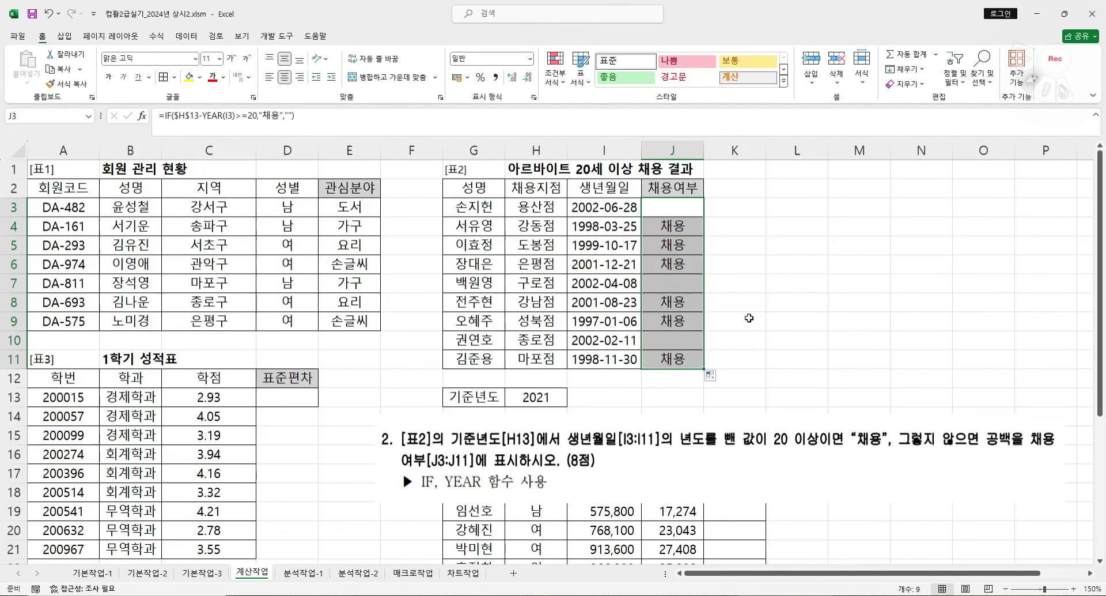
- Check the formula in J3 against its source cells, the 기준년도 in H13 and the 생년월일 in I3
click(683, 207)
double_click(675, 203)
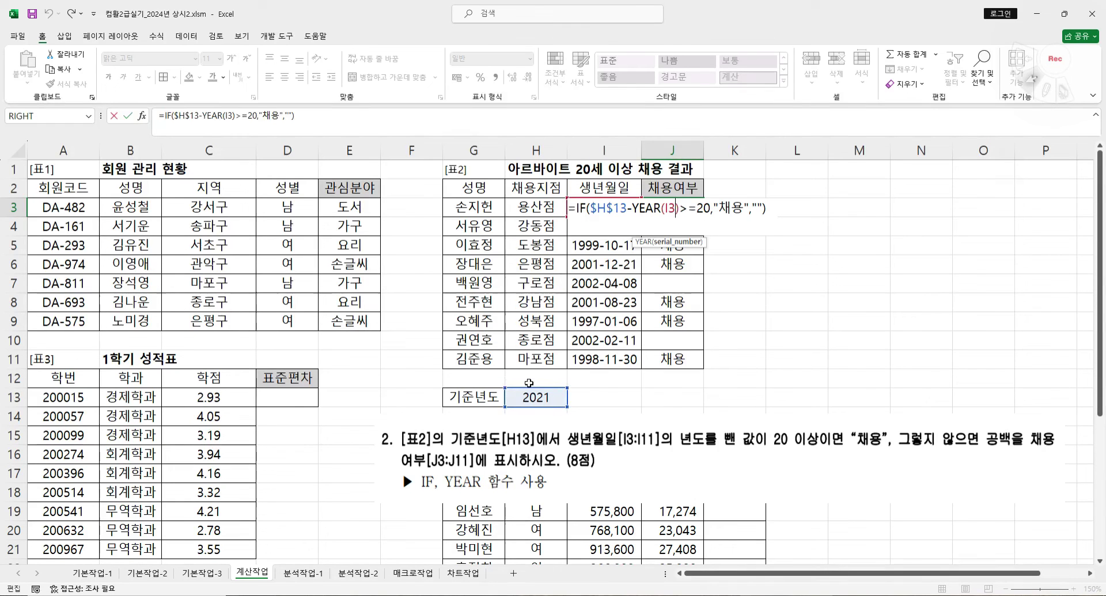
key(ctrl+Return)
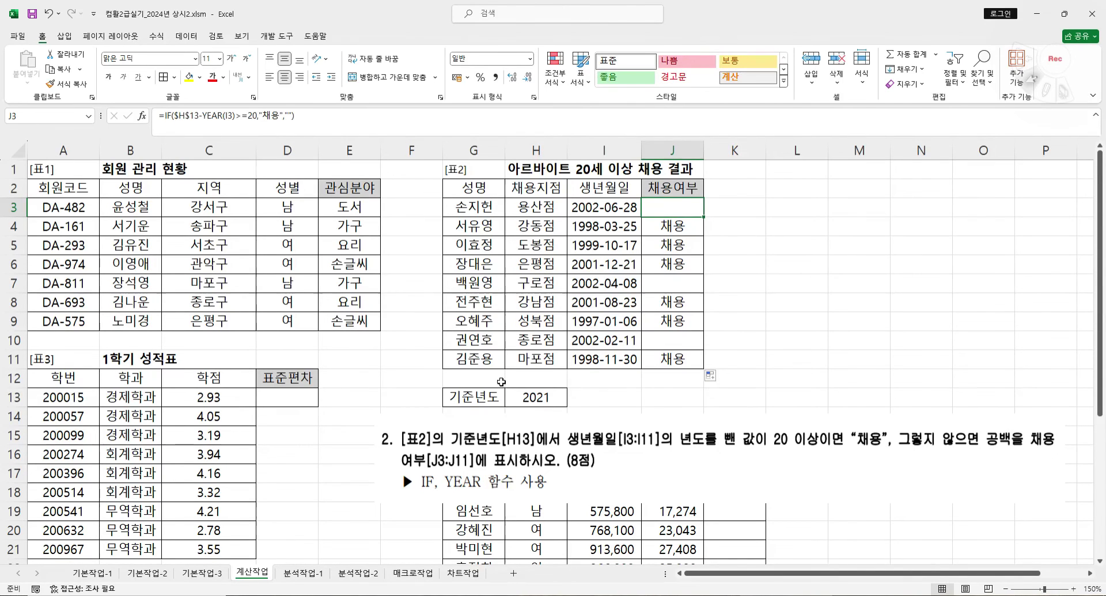
click(521, 395)
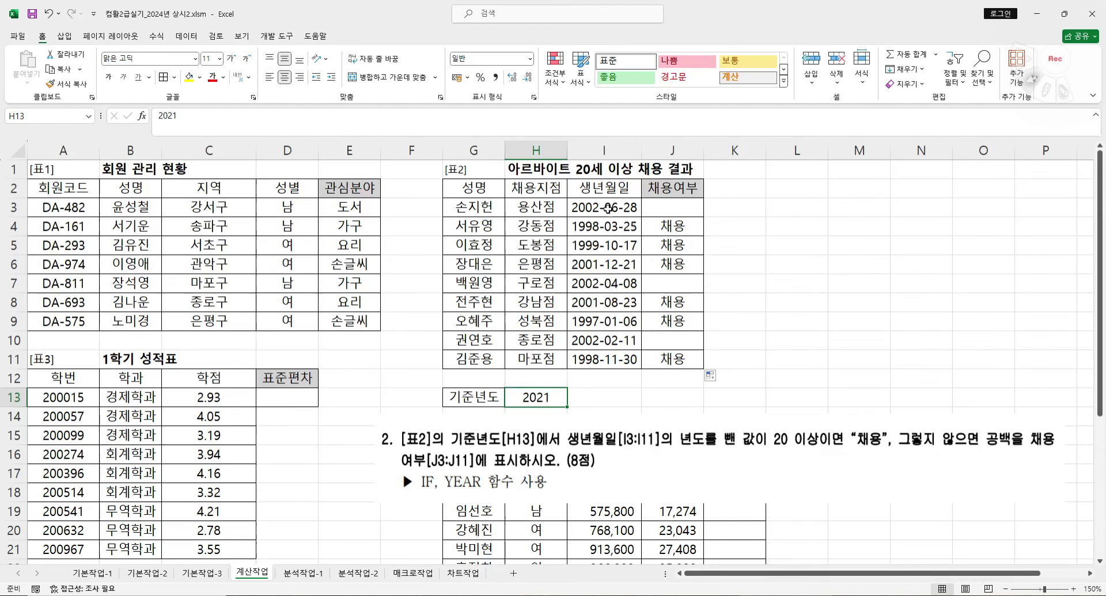
click(609, 208)
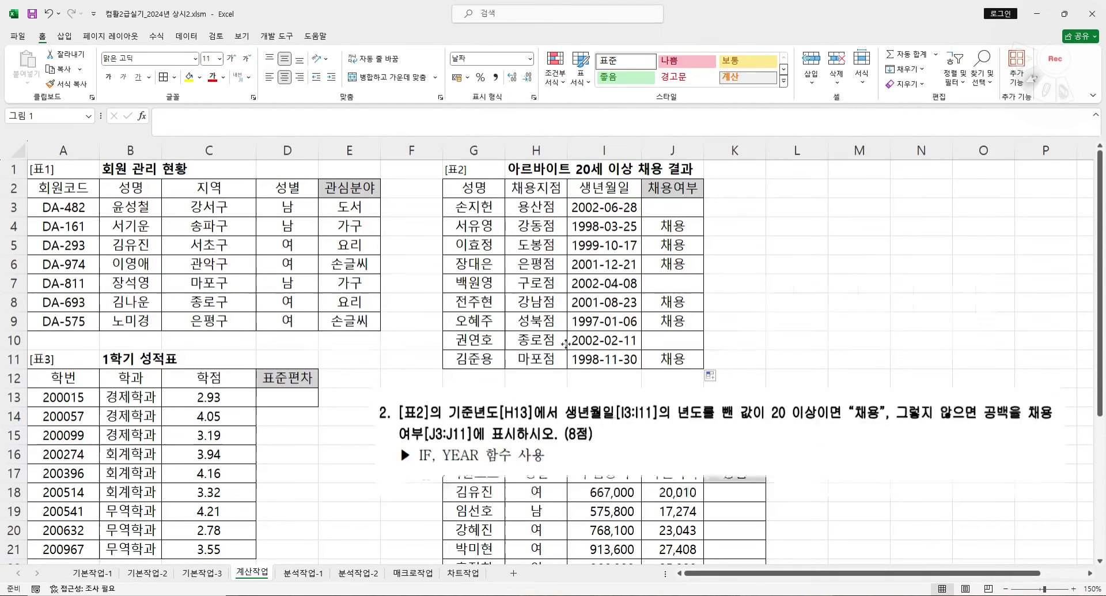
- Recrop the question picture to show only question 3 and place it beside 표3
drag(637, 454, 541, 220)
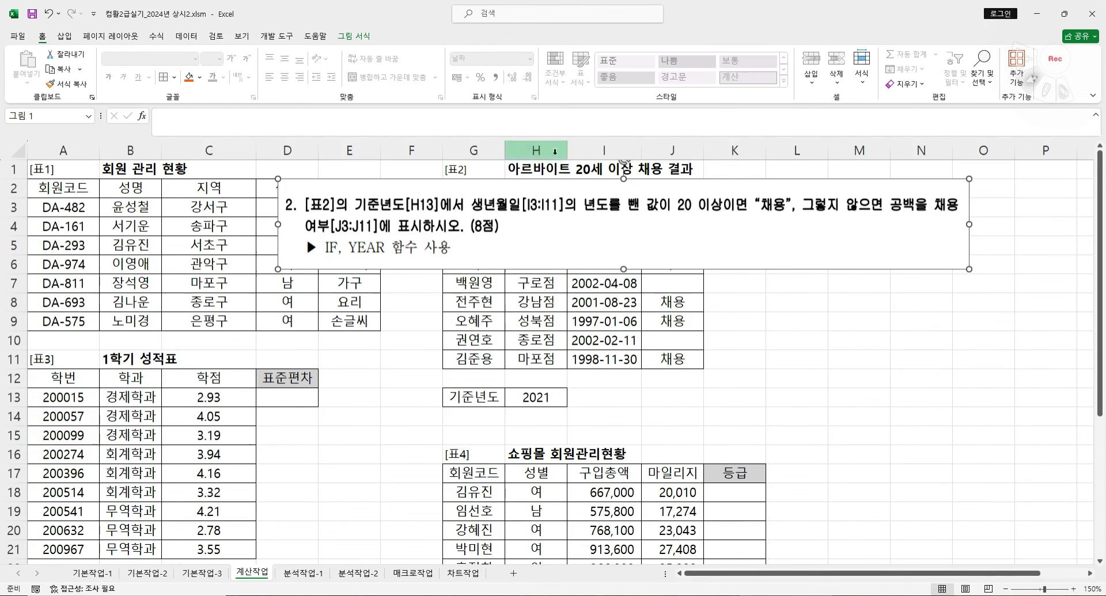
click(354, 36)
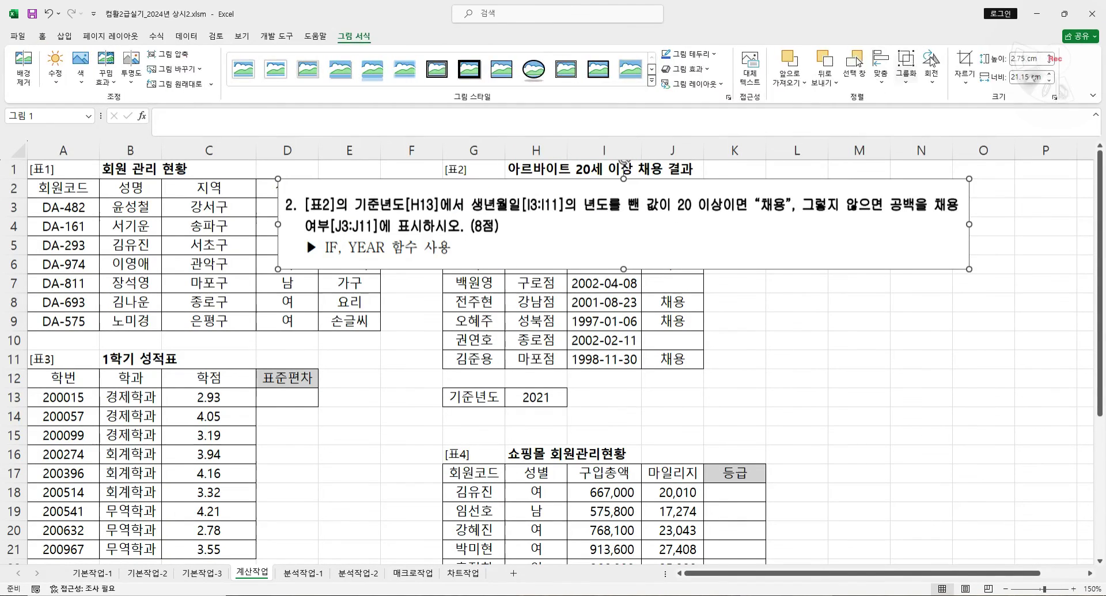
click(965, 64)
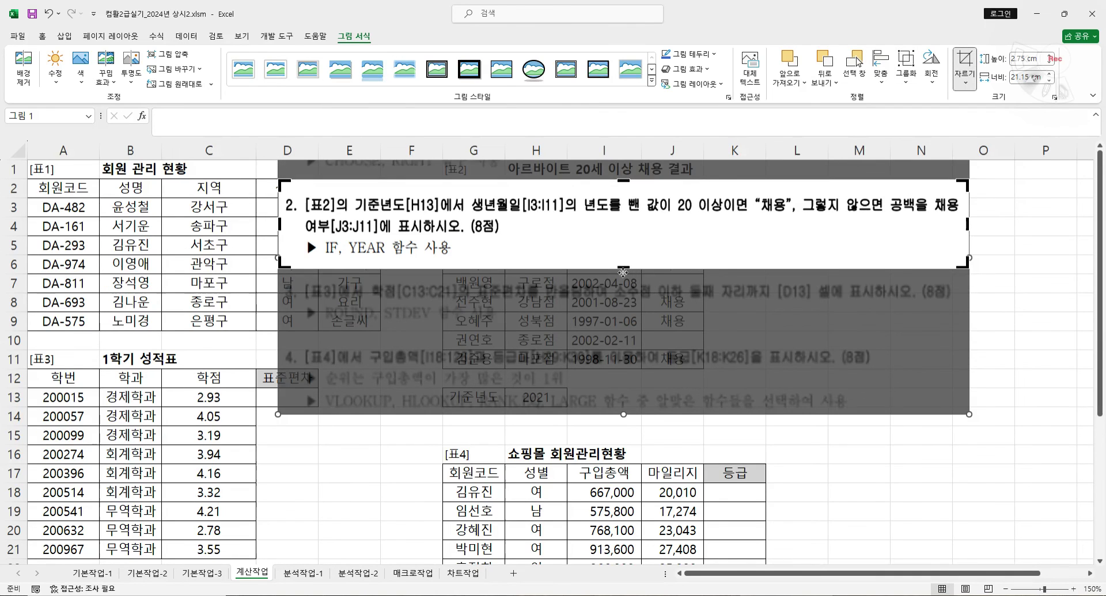
drag(623, 265, 623, 332)
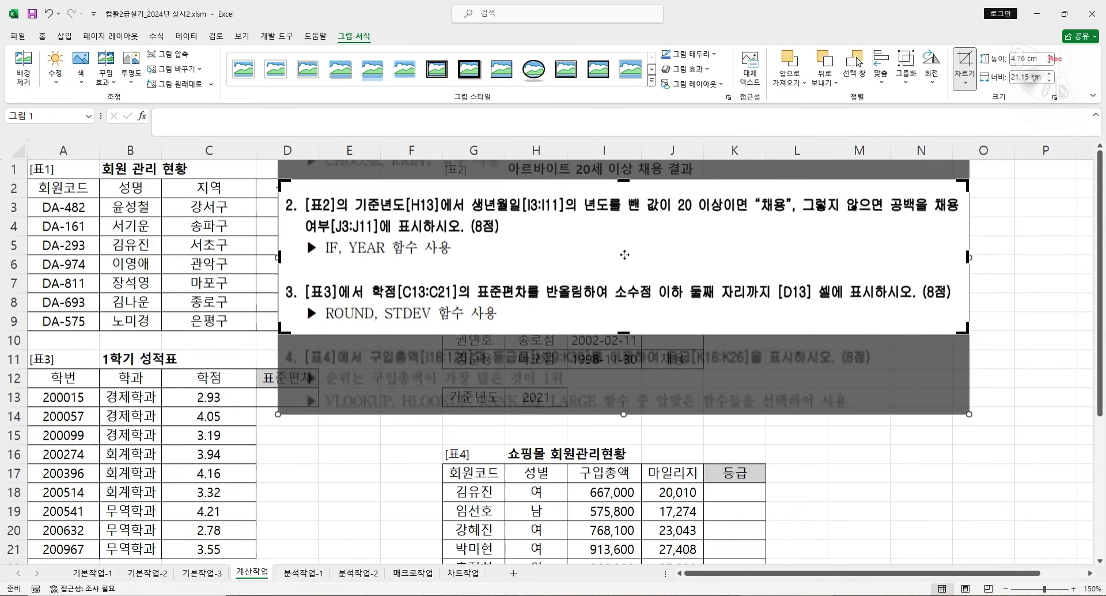
drag(623, 182, 622, 260)
click(345, 488)
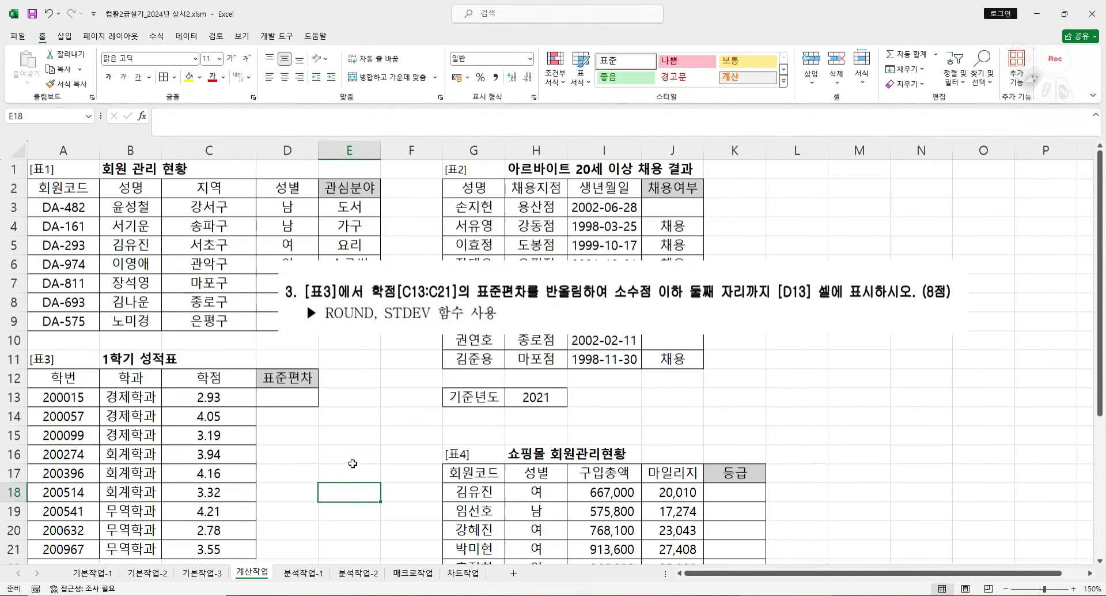
scroll(427, 208, down, 2)
drag(488, 186, 537, 275)
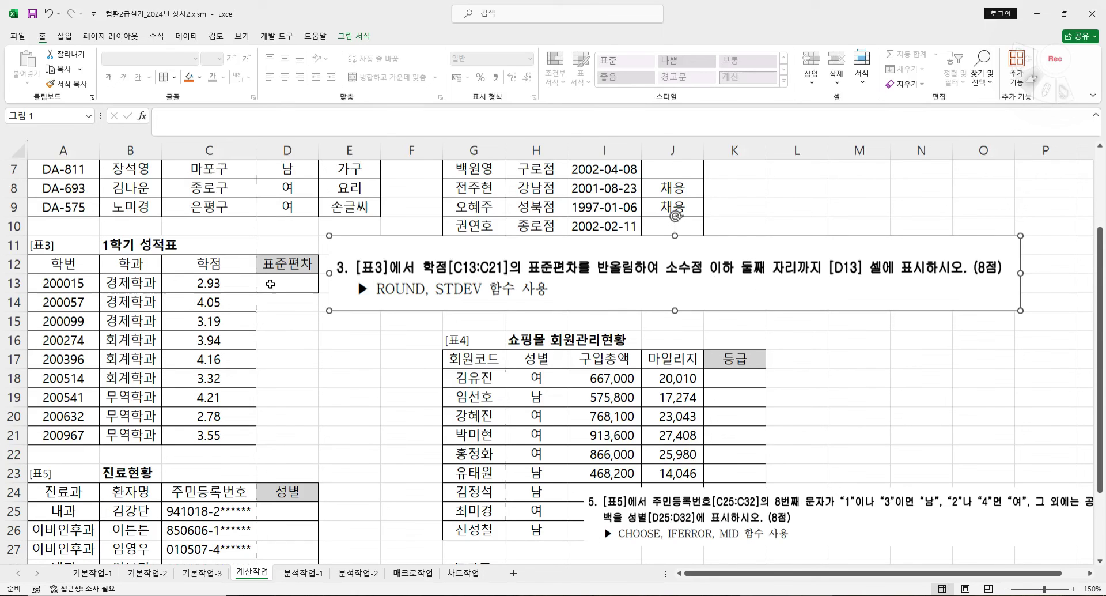
- Start a ROUND formula in cell D13, open its function arguments and move the dialog clear of 표3's 학점 column
click(275, 281)
text(=)
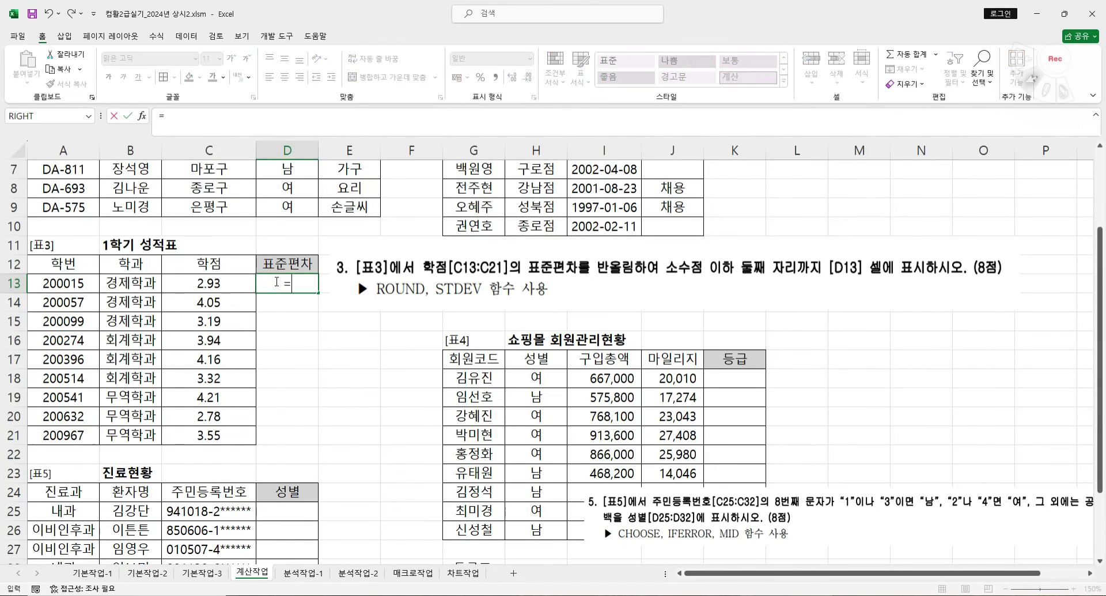
text(ro)
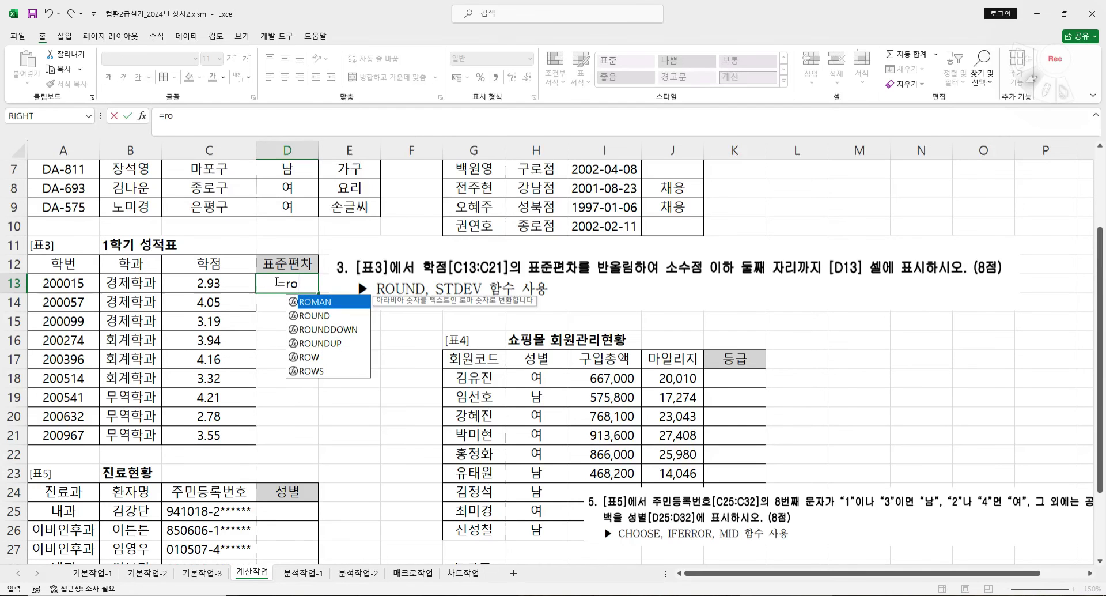
double_click(306, 315)
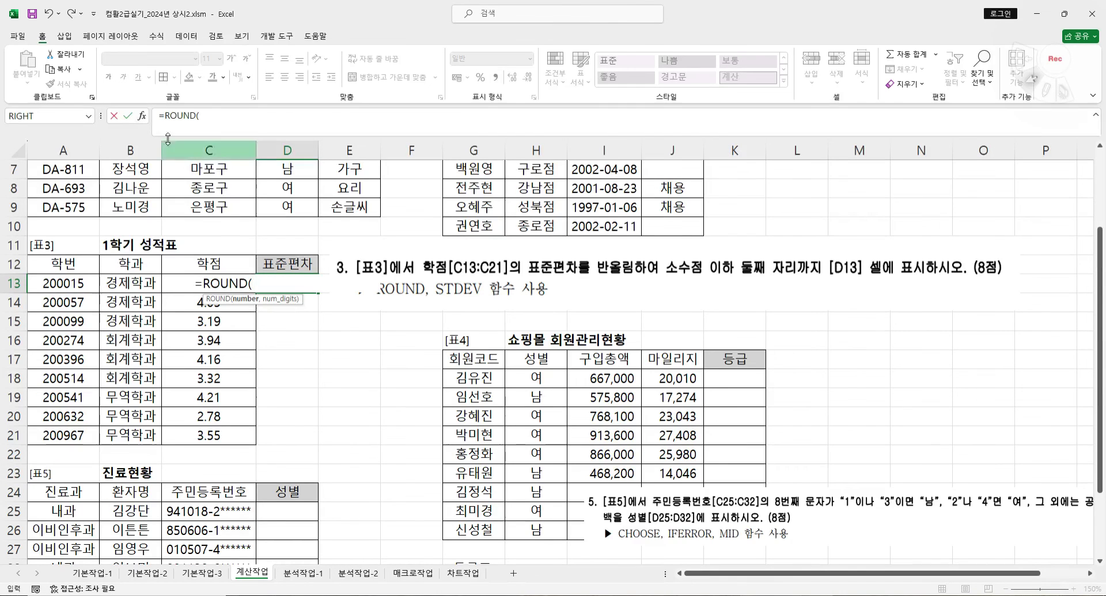
click(142, 117)
drag(713, 340, 396, 441)
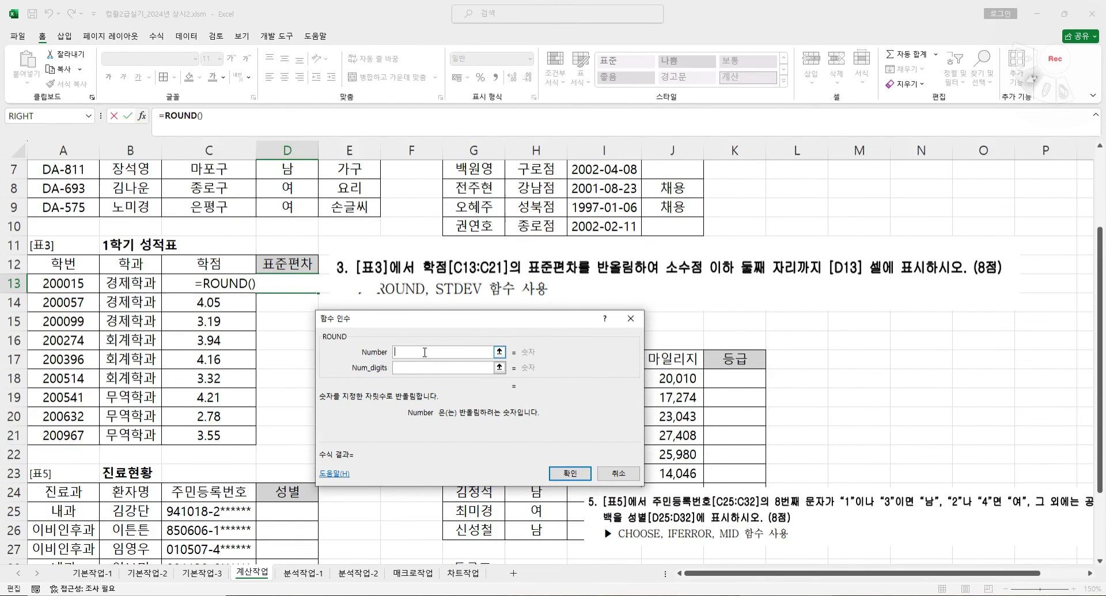
- Nest the STDEV function in ROUND's Number argument with the 학점 range C13:C21 as its Number1
click(87, 120)
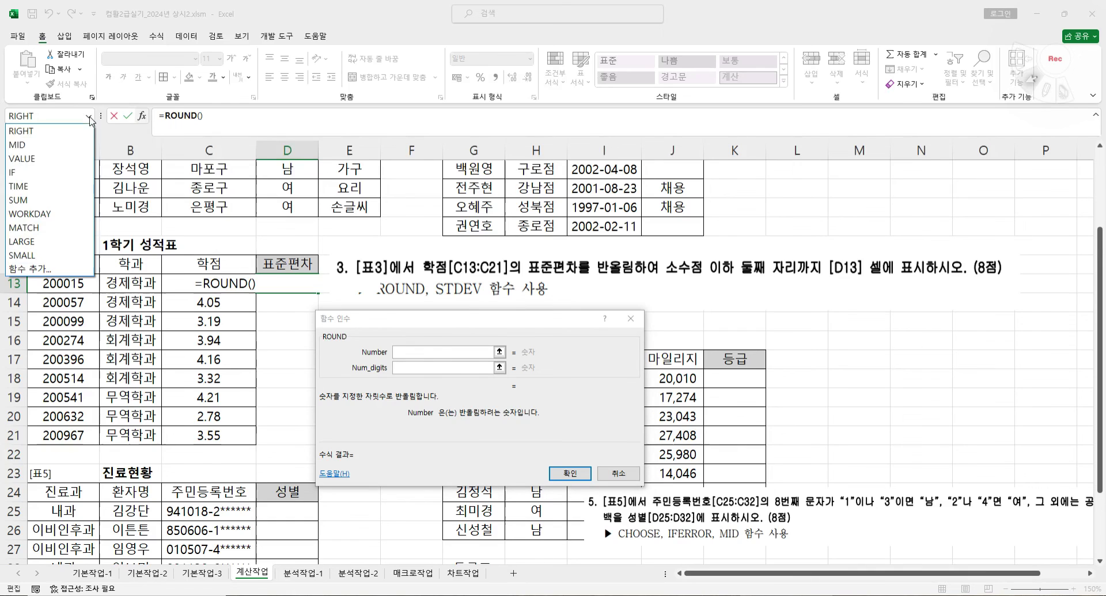
click(82, 275)
text(stde)
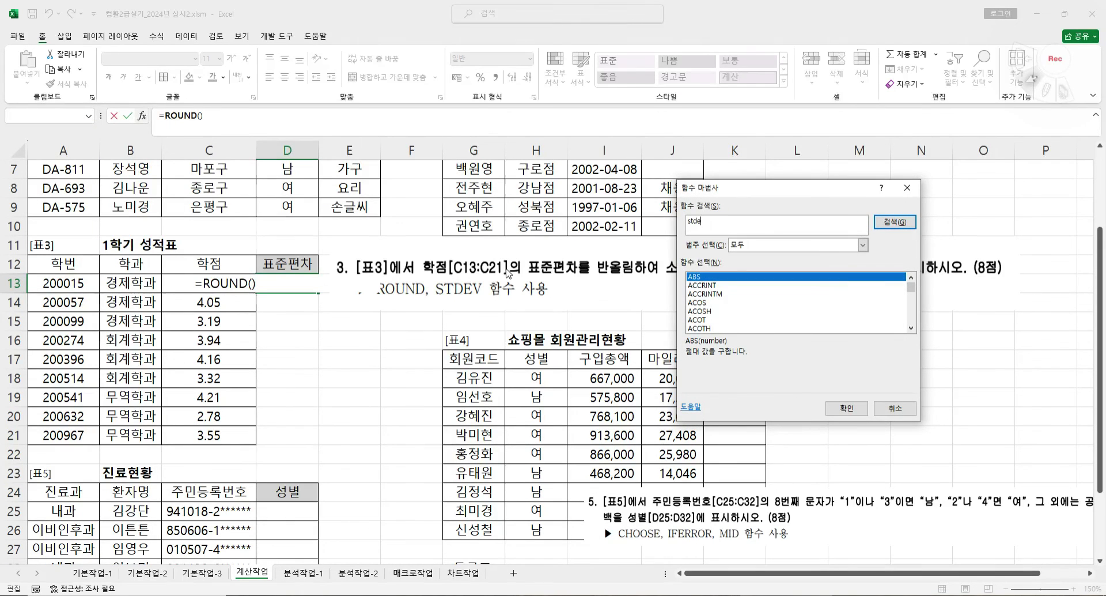
text(v)
key(Return)
key(Return)
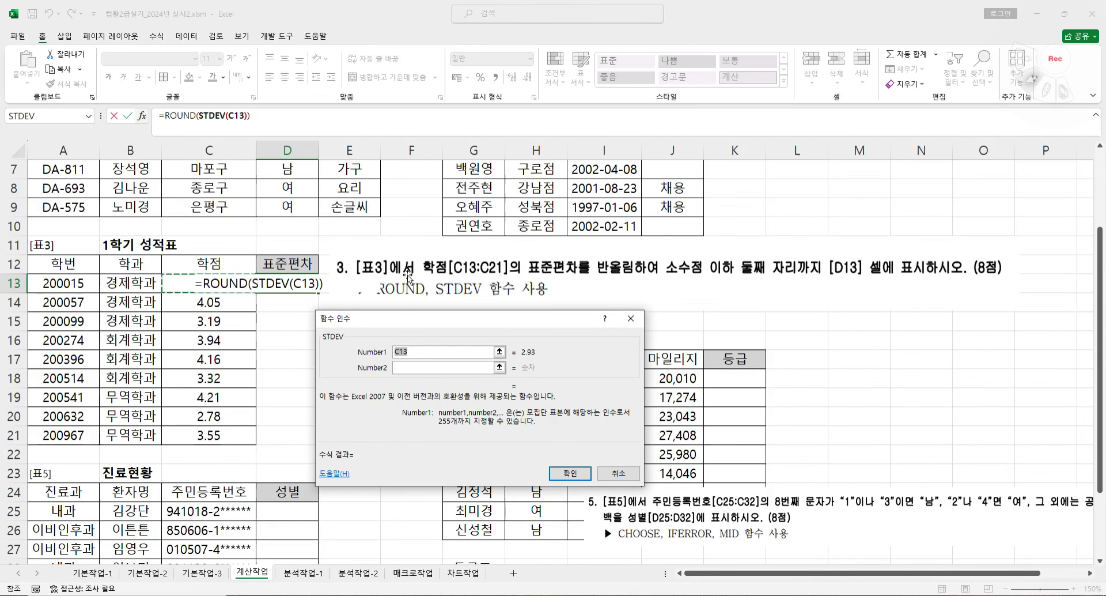
drag(183, 282, 190, 436)
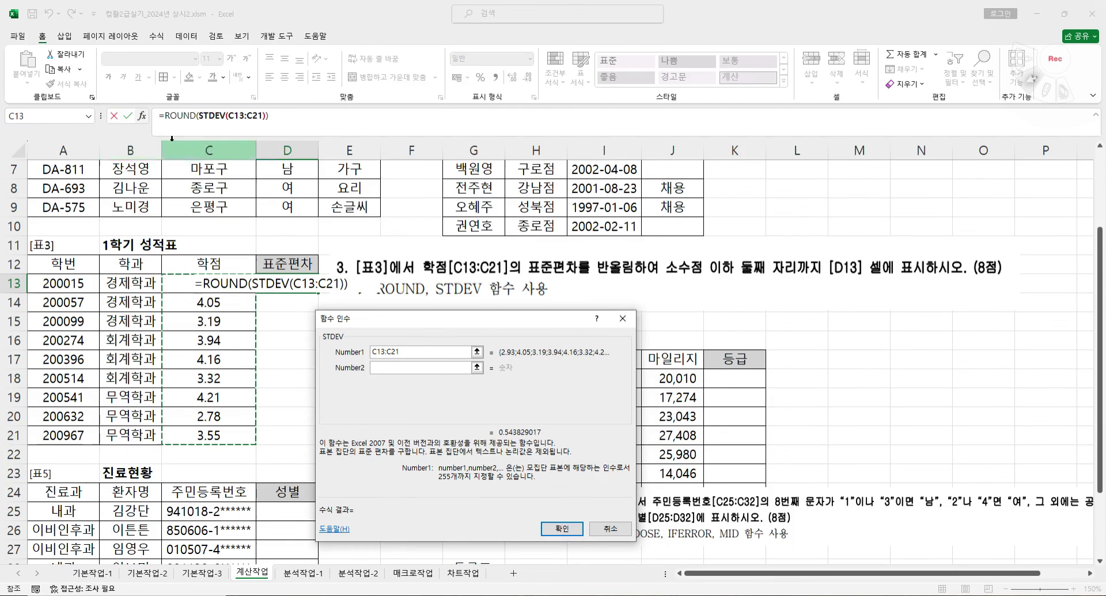
- Return to the ROUND arguments, set Num_digits to 2 and complete the formula in D13
click(186, 124)
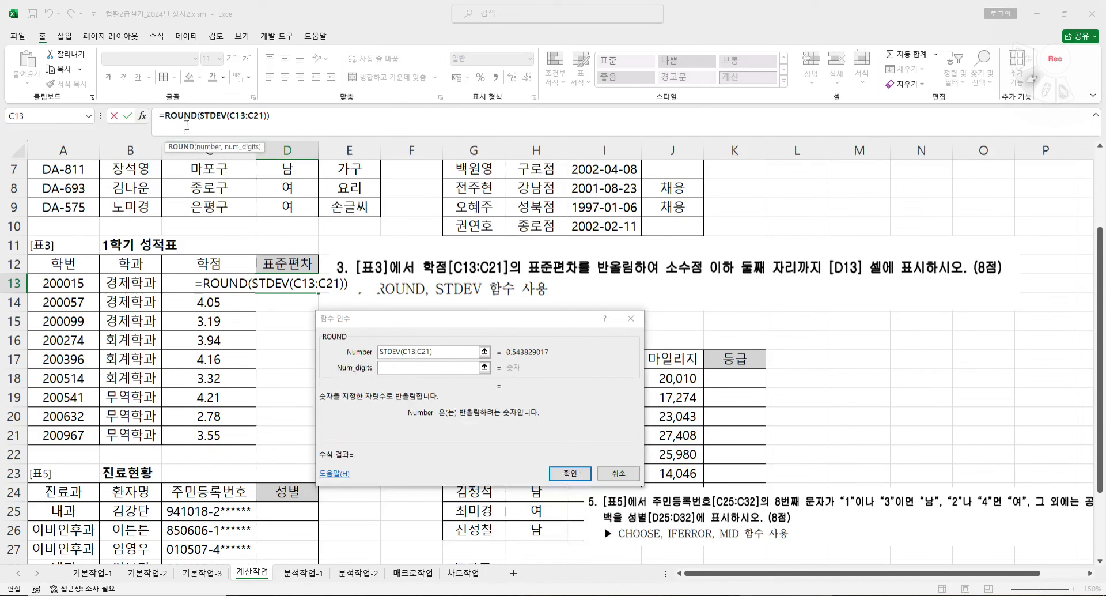
click(411, 368)
text(2)
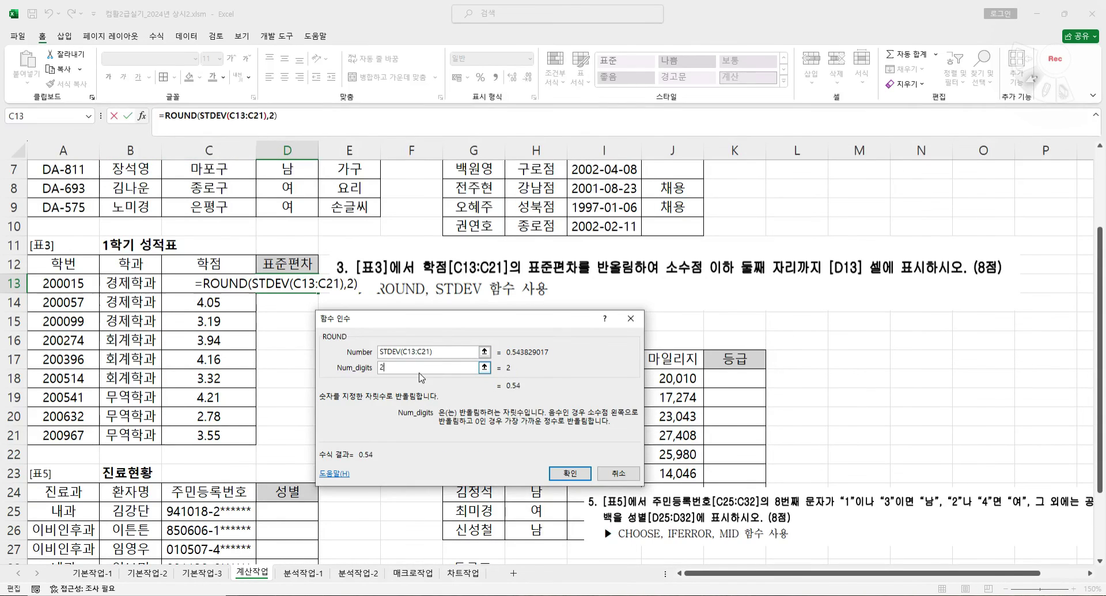
click(569, 473)
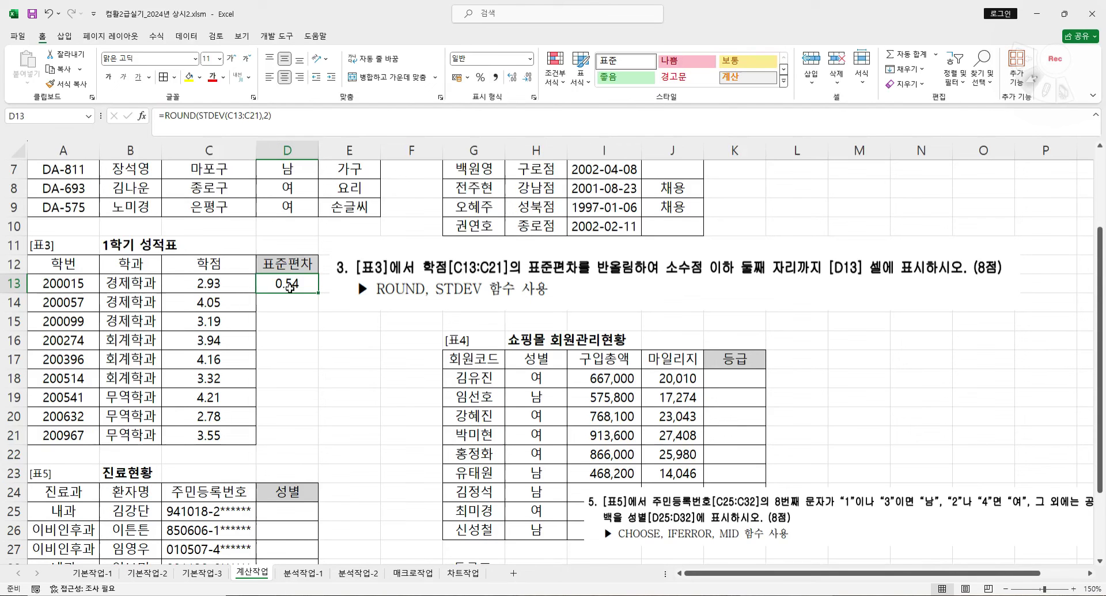
- Move question 5's picture clear of 표4 and recrop the main question picture to show only question 4
drag(693, 517, 895, 515)
click(543, 285)
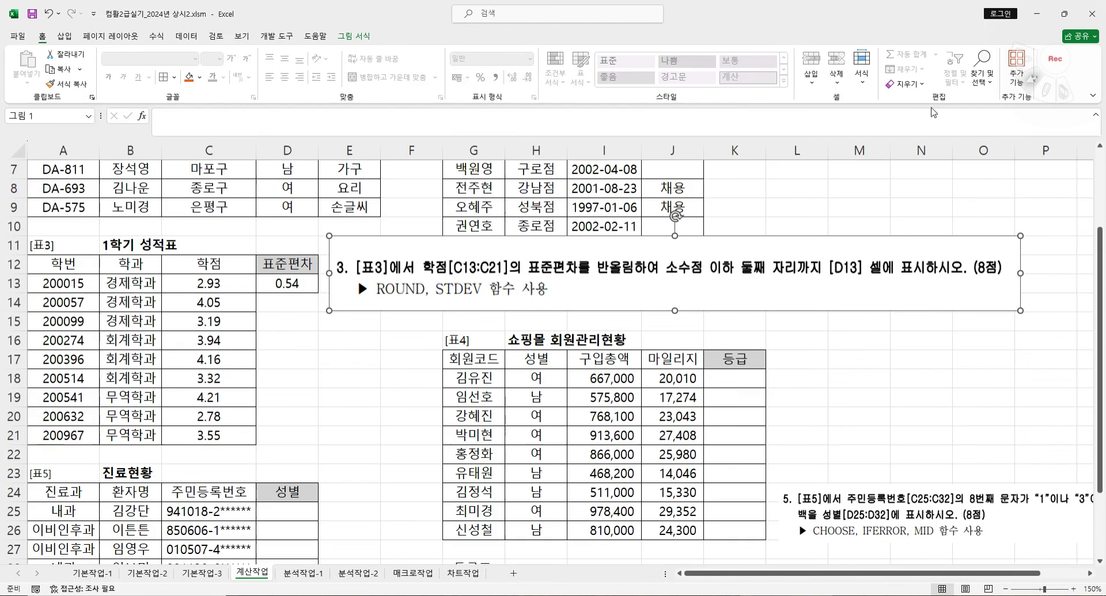
click(354, 36)
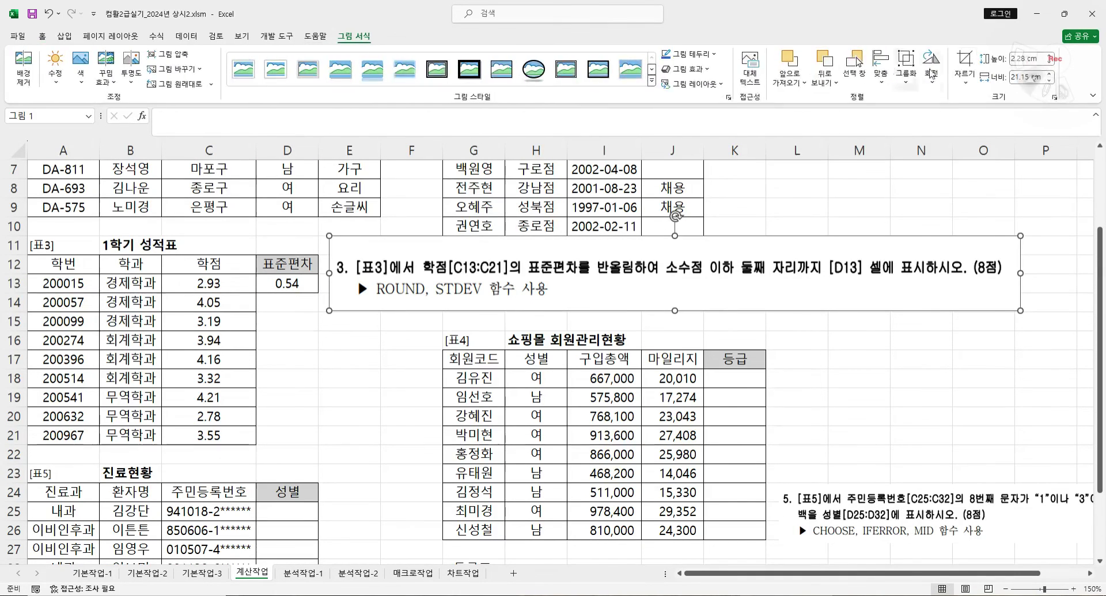
click(965, 64)
drag(677, 310, 674, 390)
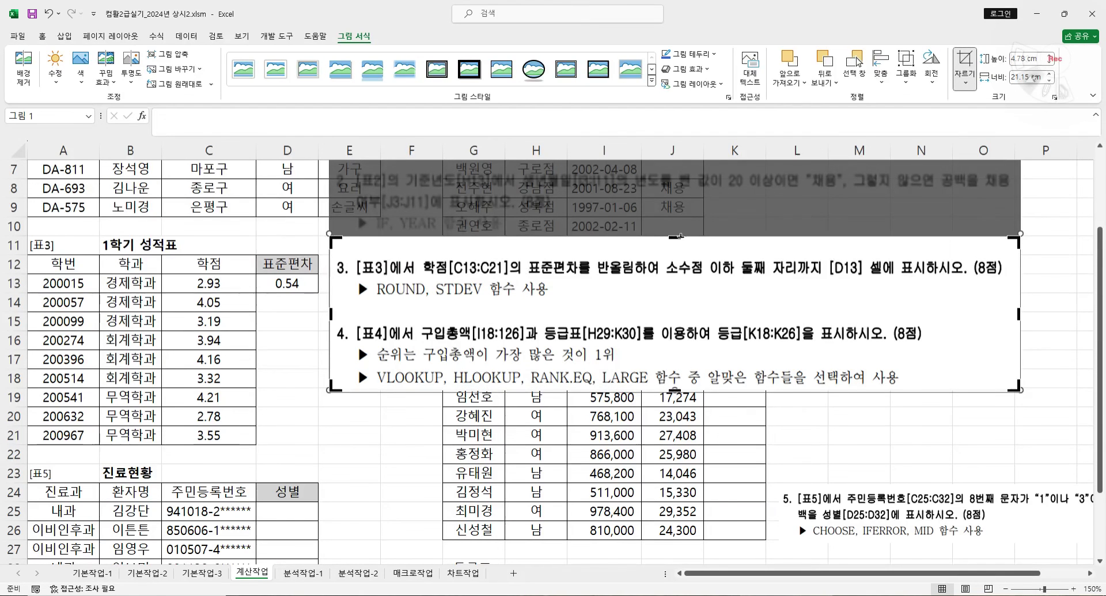
drag(679, 235, 675, 309)
click(332, 461)
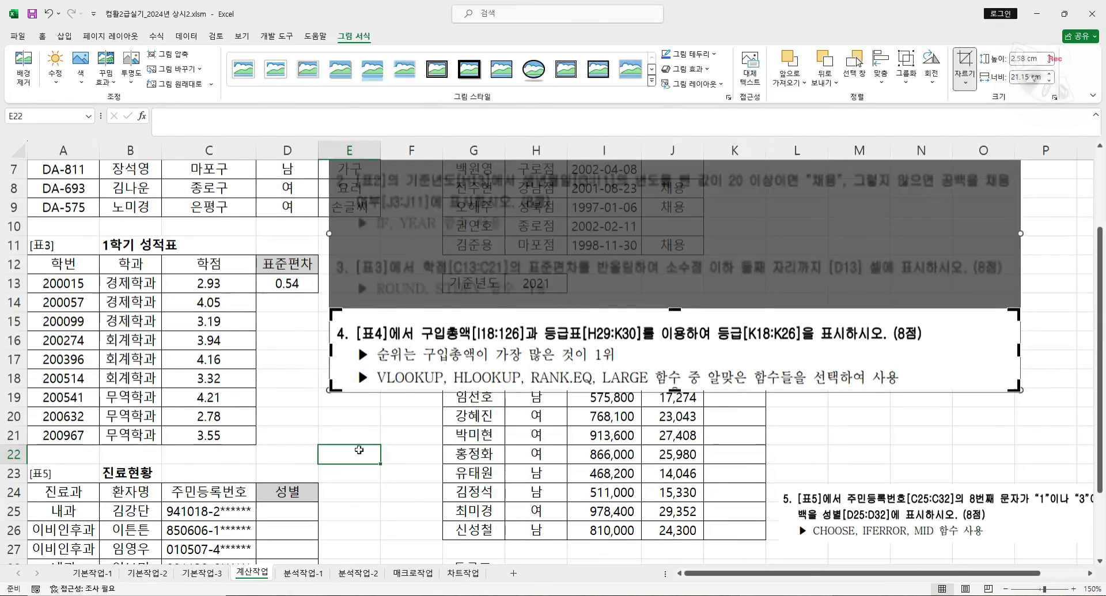
- Place question 4's picture just above 표4 and move question 5's picture clear of the 등급표
drag(358, 368, 377, 291)
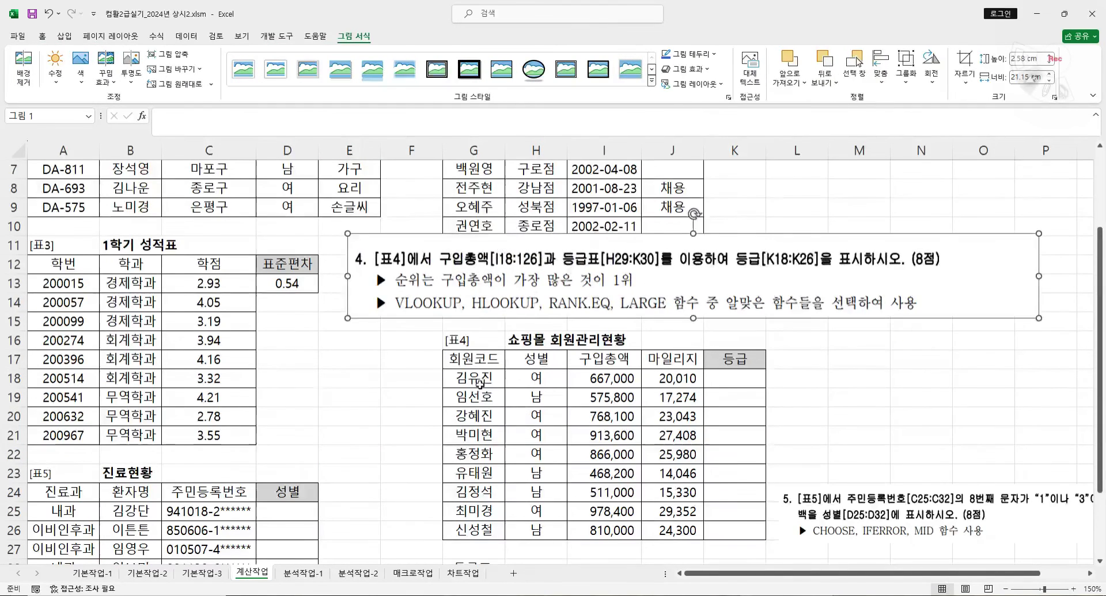
scroll(515, 412, down, 2)
drag(845, 404, 944, 502)
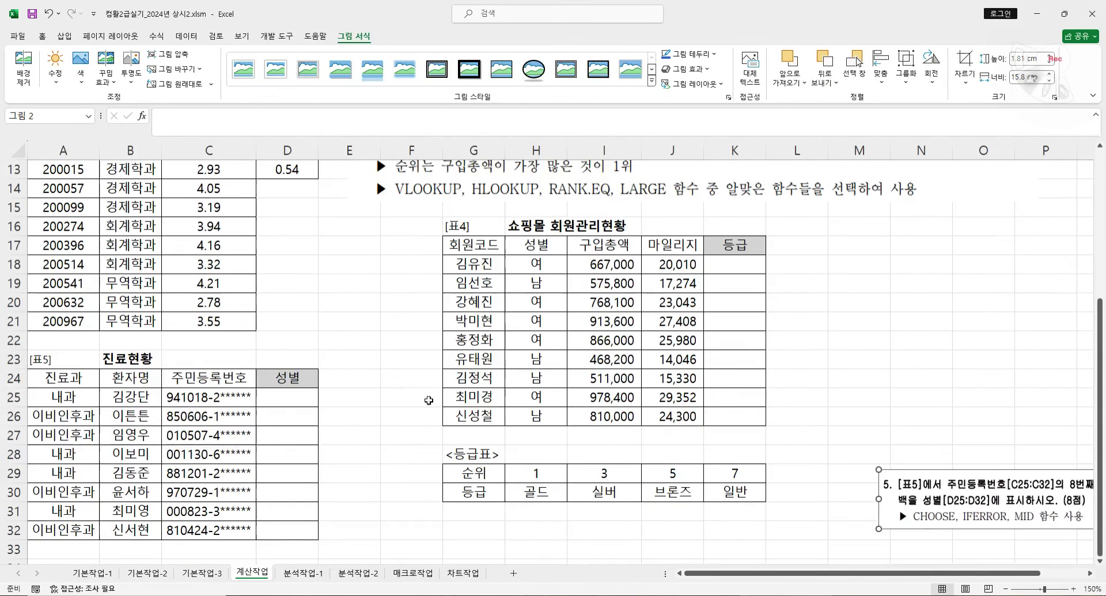
scroll(488, 402, up, 1)
click(738, 254)
scroll(737, 254, down, 1)
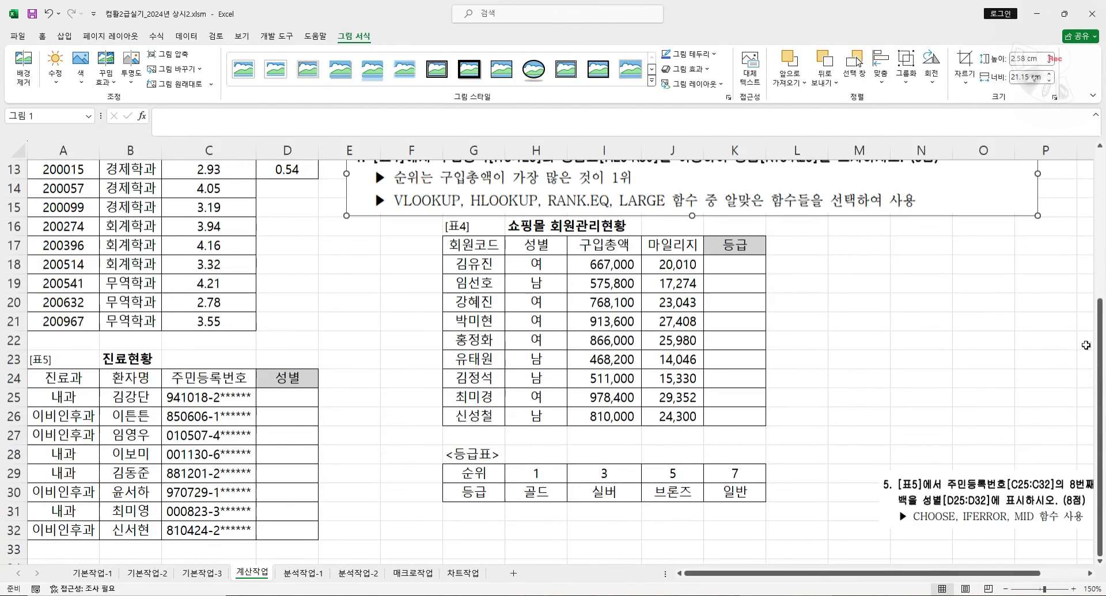
drag(1101, 355, 1105, 346)
click(357, 339)
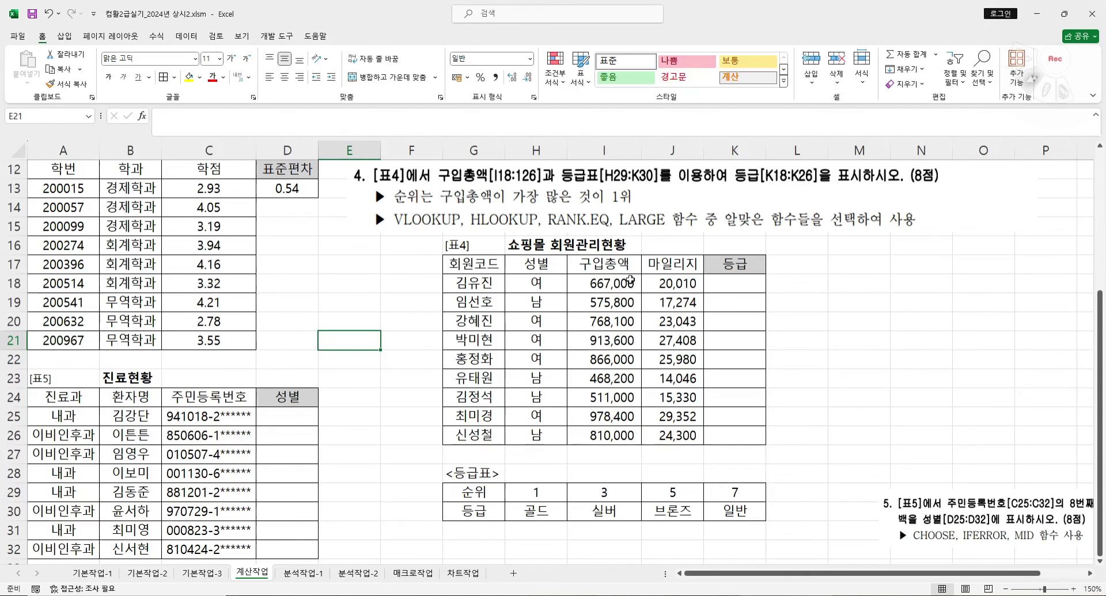
- Examine the 구입총액 values in 표4 and the rank and grade rows of the 등급표 in H29:K30
click(616, 265)
click(608, 284)
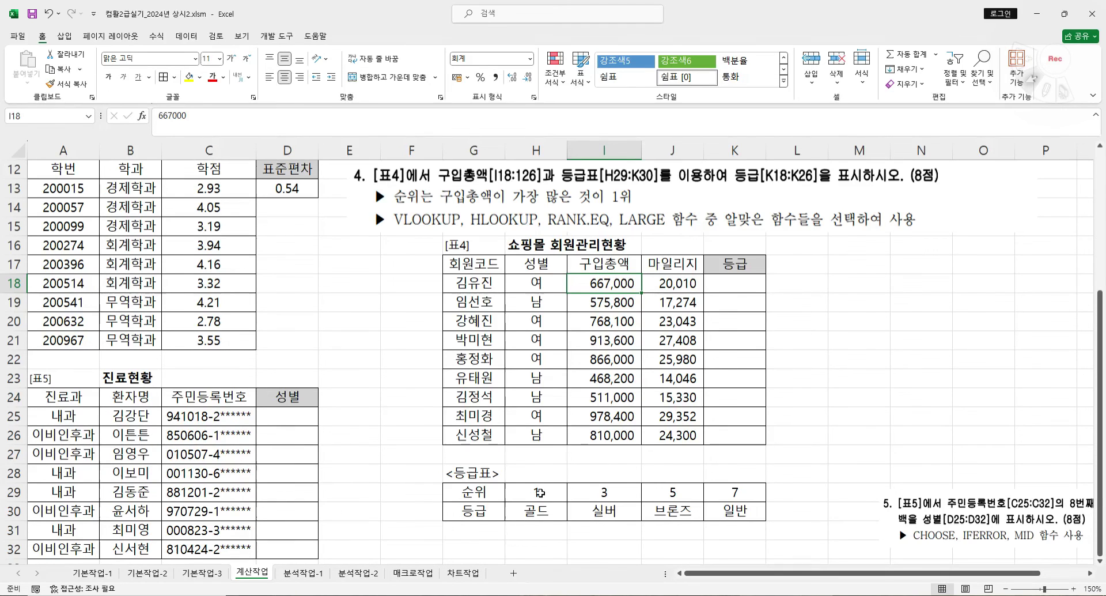
drag(538, 495, 717, 496)
drag(553, 284, 550, 436)
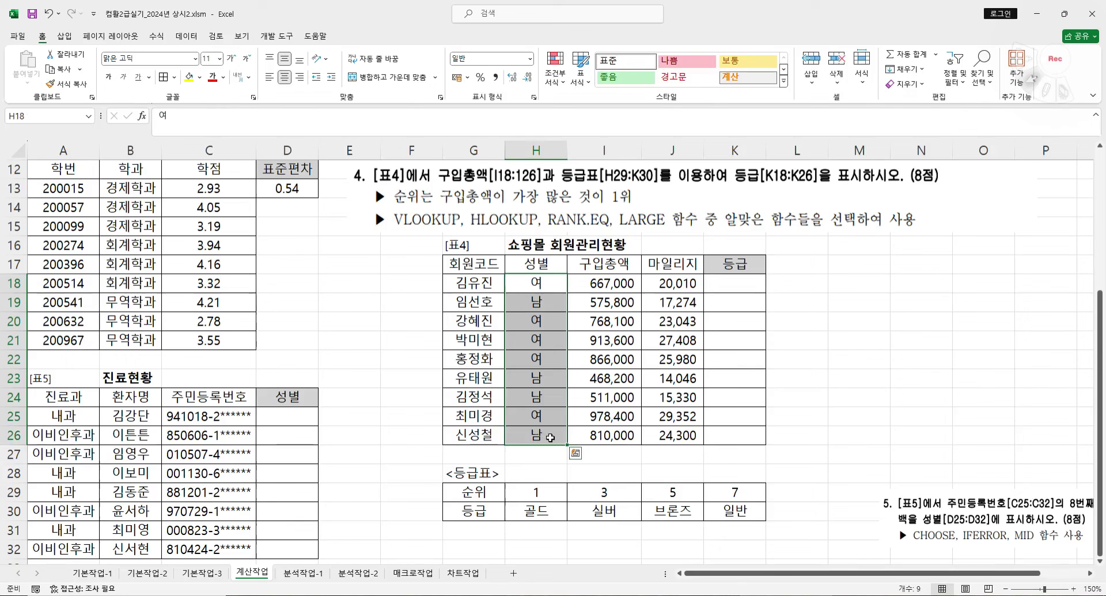
click(537, 496)
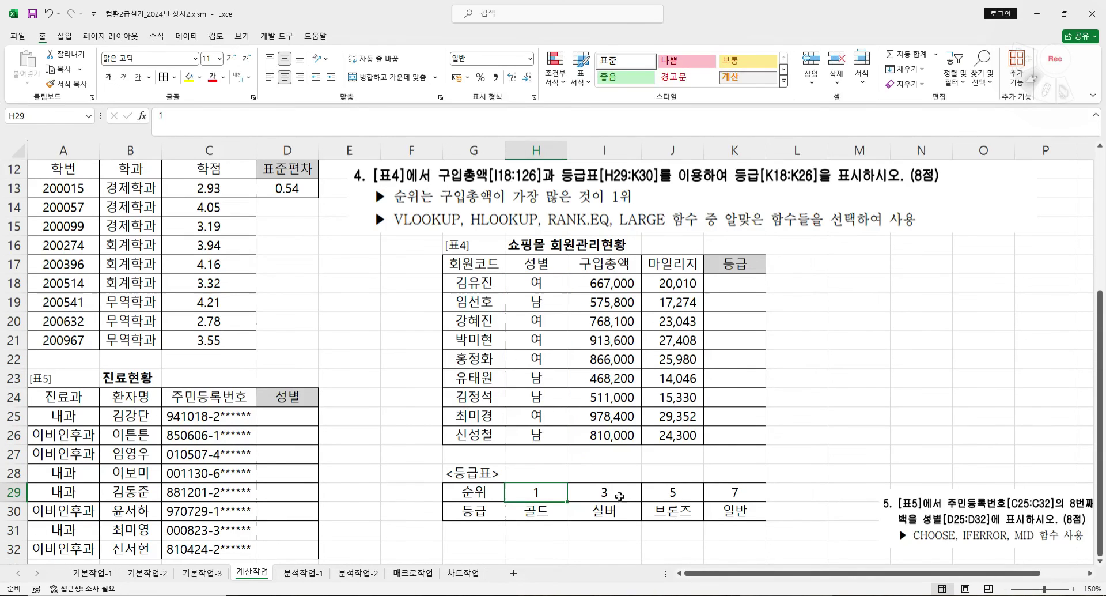
click(627, 494)
key(Right)
key(Right)
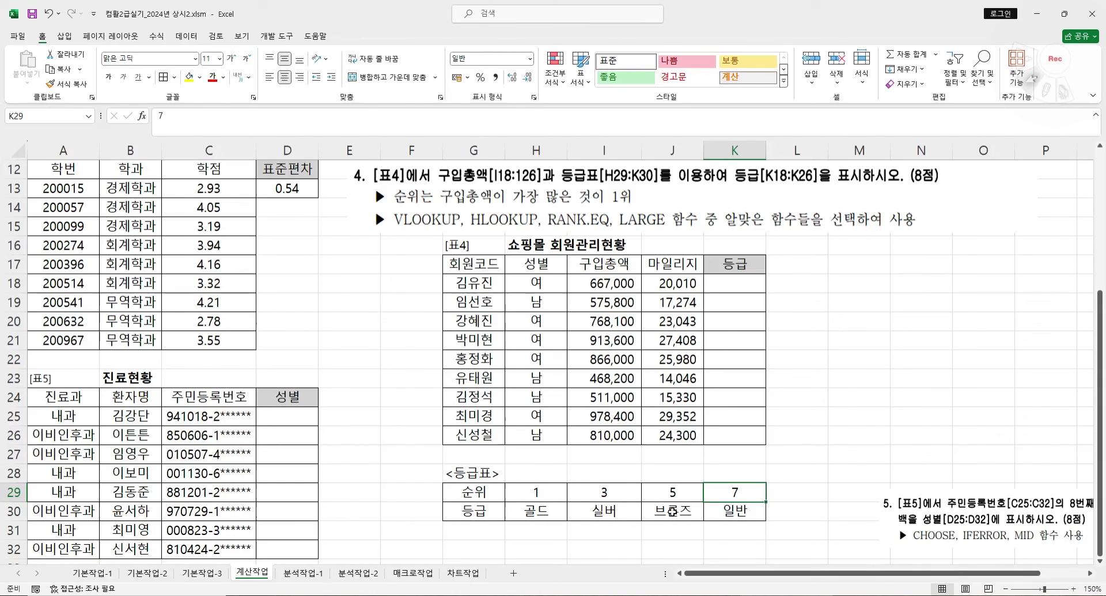
drag(537, 493, 722, 500)
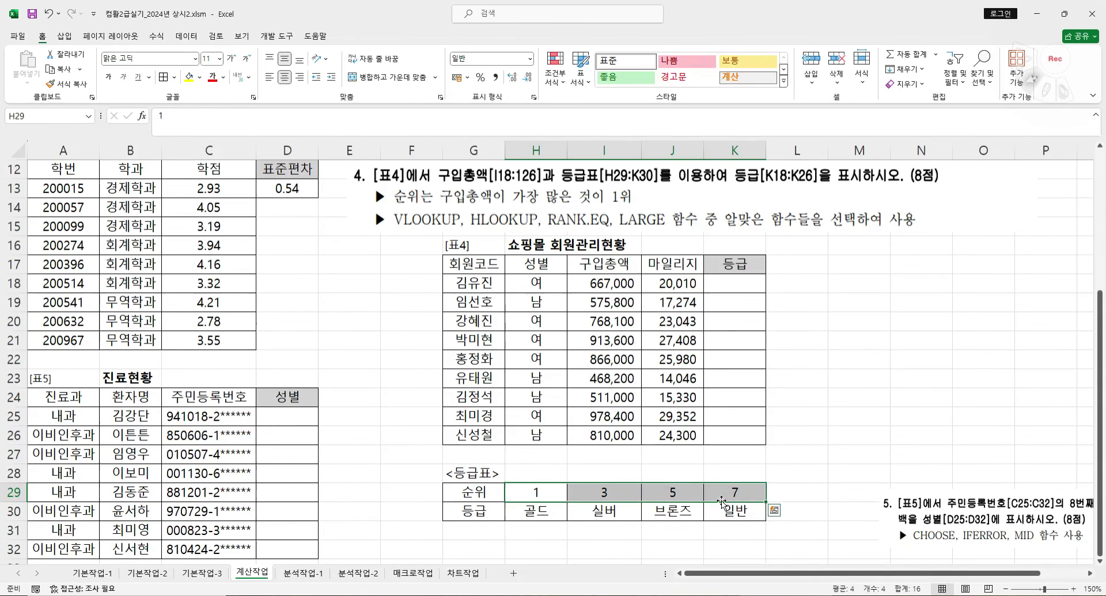
drag(465, 494, 467, 510)
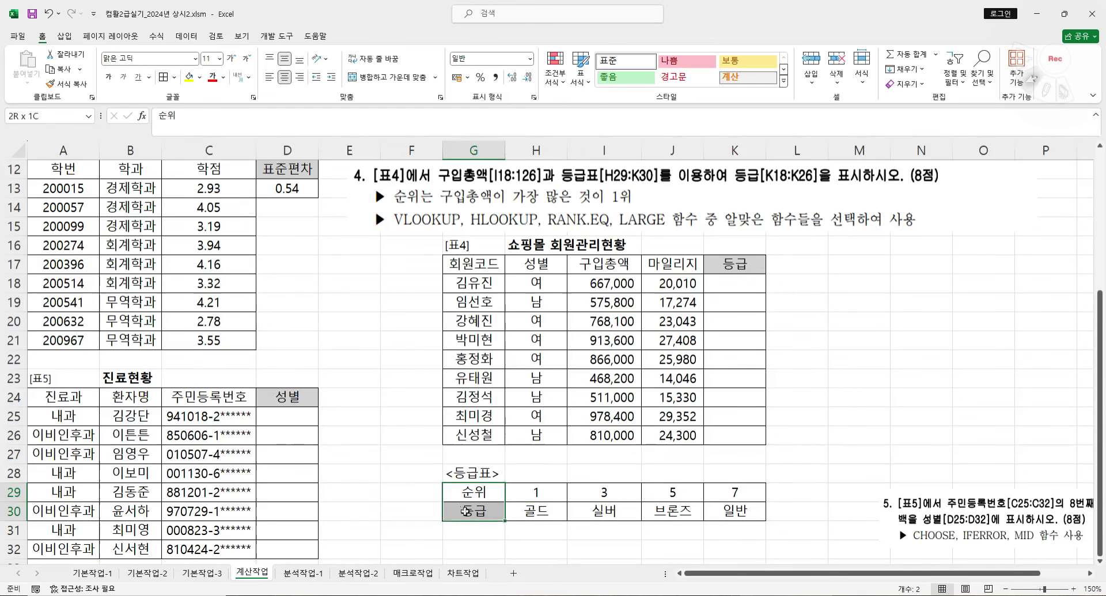
drag(545, 499, 735, 509)
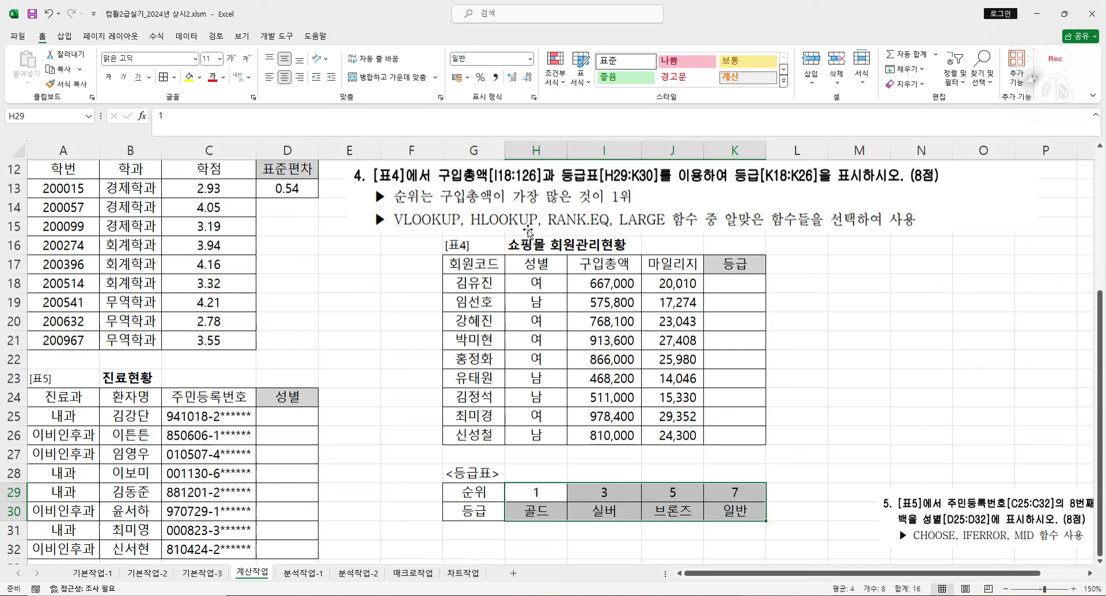
click(395, 318)
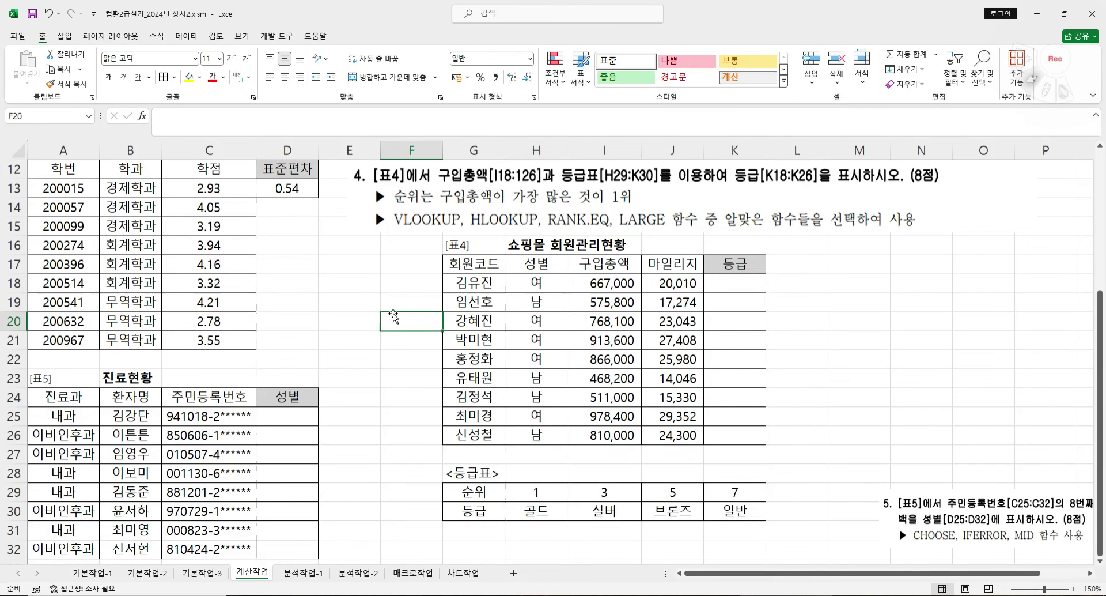
mouse_move(539, 227)
mouse_down()
mouse_move(471, 219)
mouse_move(530, 205)
mouse_move(540, 233)
mouse_up()
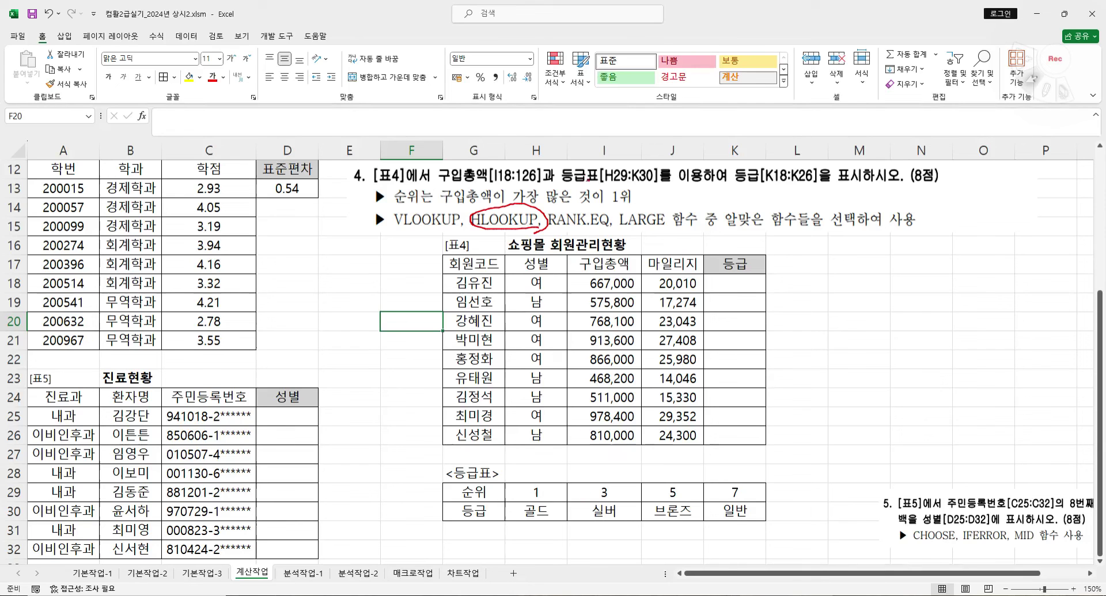
mouse_move(627, 224)
mouse_down()
mouse_move(537, 218)
mouse_move(615, 209)
mouse_move(624, 230)
mouse_up()
mouse_move(497, 235)
mouse_down()
mouse_move(521, 247)
mouse_move(583, 231)
mouse_up()
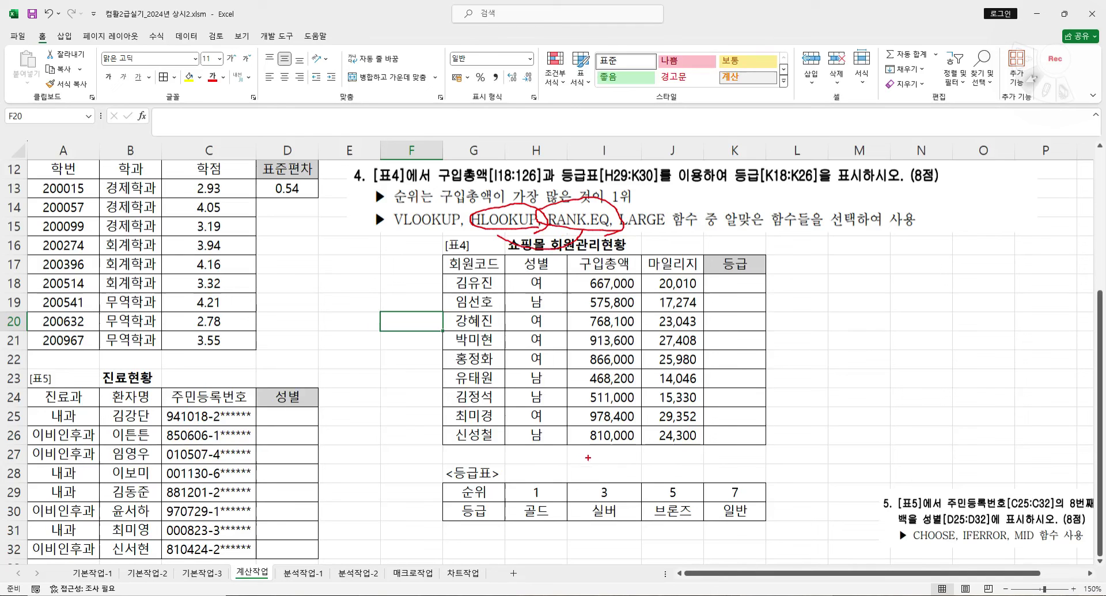
mouse_move(505, 478)
mouse_down()
mouse_move(507, 503)
mouse_move(762, 495)
mouse_move(527, 478)
mouse_up()
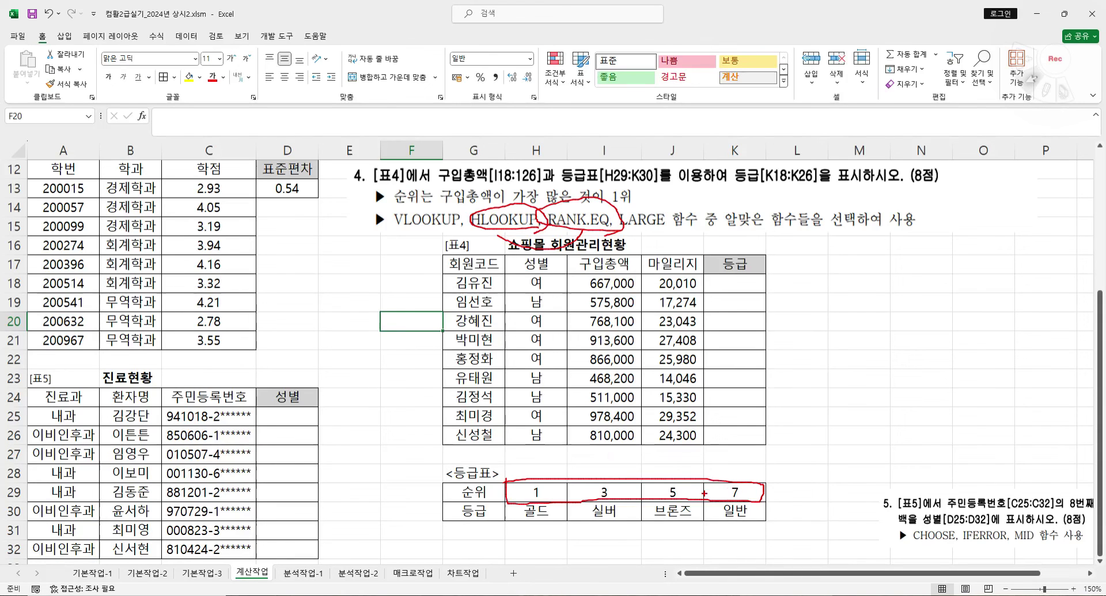
mouse_move(563, 521)
mouse_down()
mouse_move(518, 470)
mouse_move(560, 522)
mouse_move(549, 488)
mouse_up()
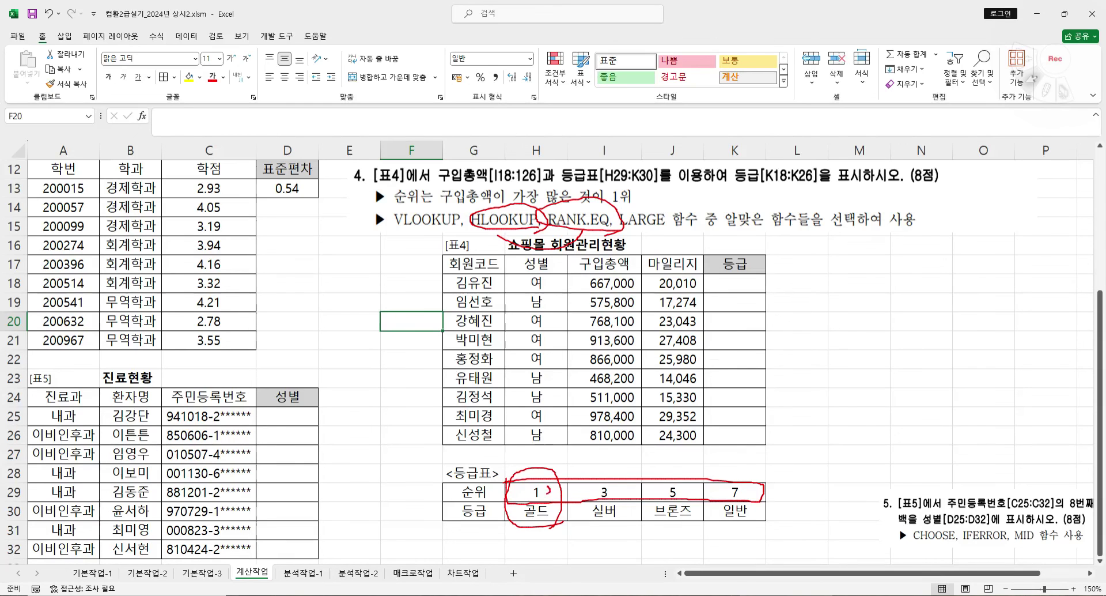
mouse_move(644, 541)
mouse_down()
mouse_move(585, 487)
mouse_move(636, 526)
mouse_up()
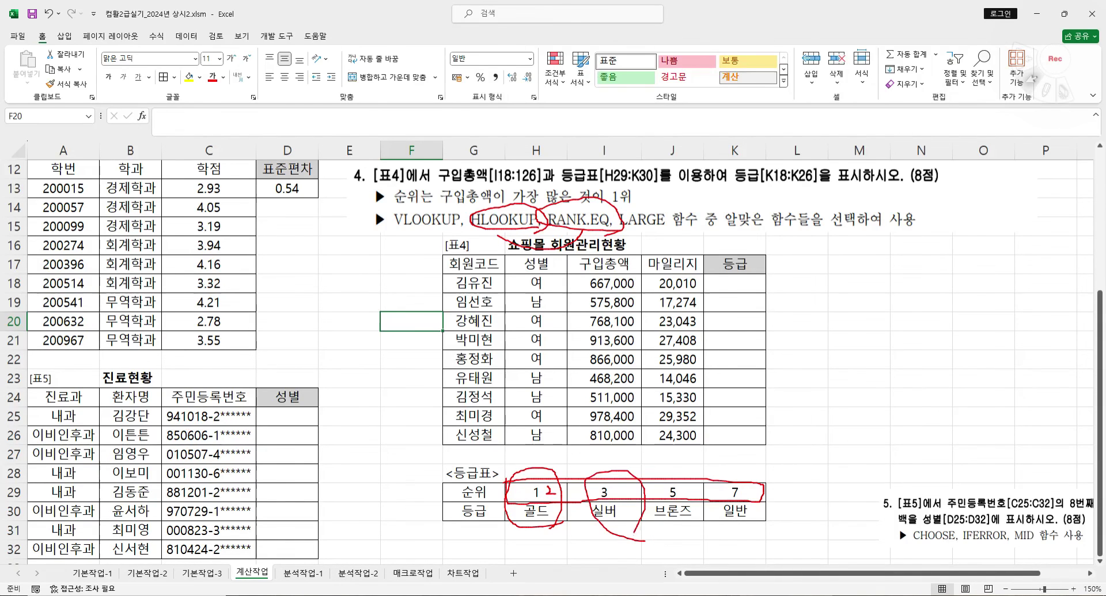
drag(618, 474, 622, 491)
drag(689, 489, 692, 487)
mouse_move(704, 526)
mouse_down()
mouse_move(669, 530)
mouse_move(697, 476)
mouse_move(701, 525)
mouse_move(776, 485)
mouse_move(767, 507)
mouse_up()
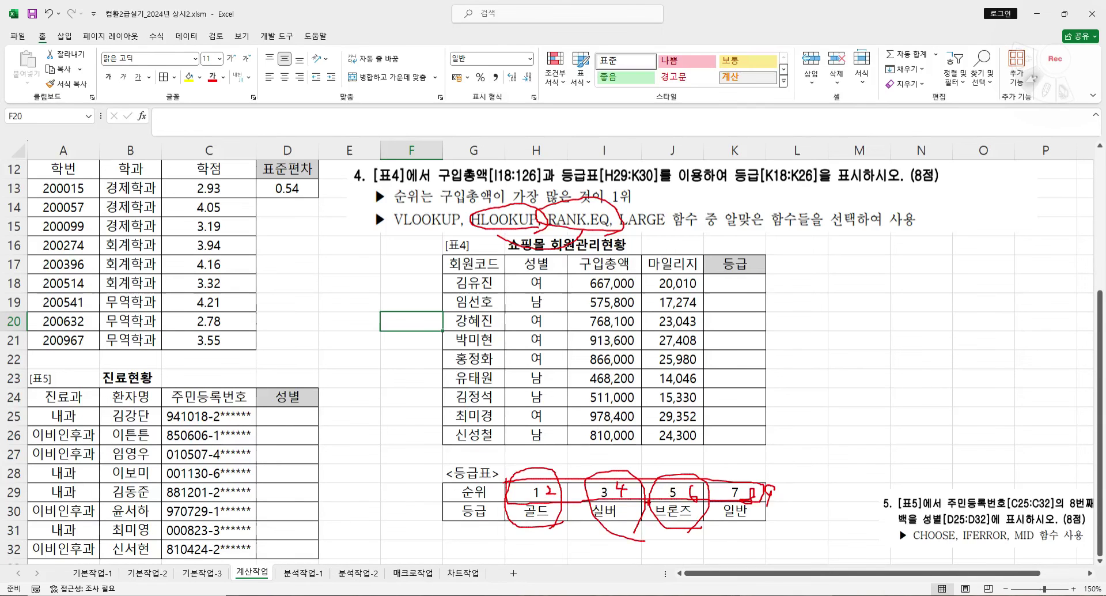
key(Escape)
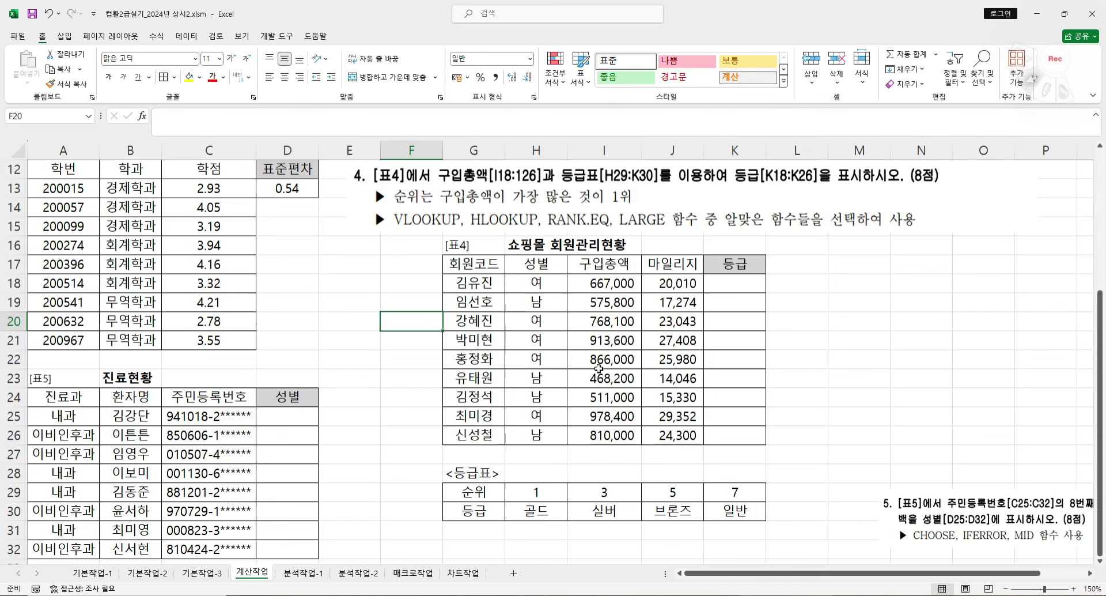
- Start an HLOOKUP formula in K18 and open its function arguments clear of the 구입총액 column
click(737, 283)
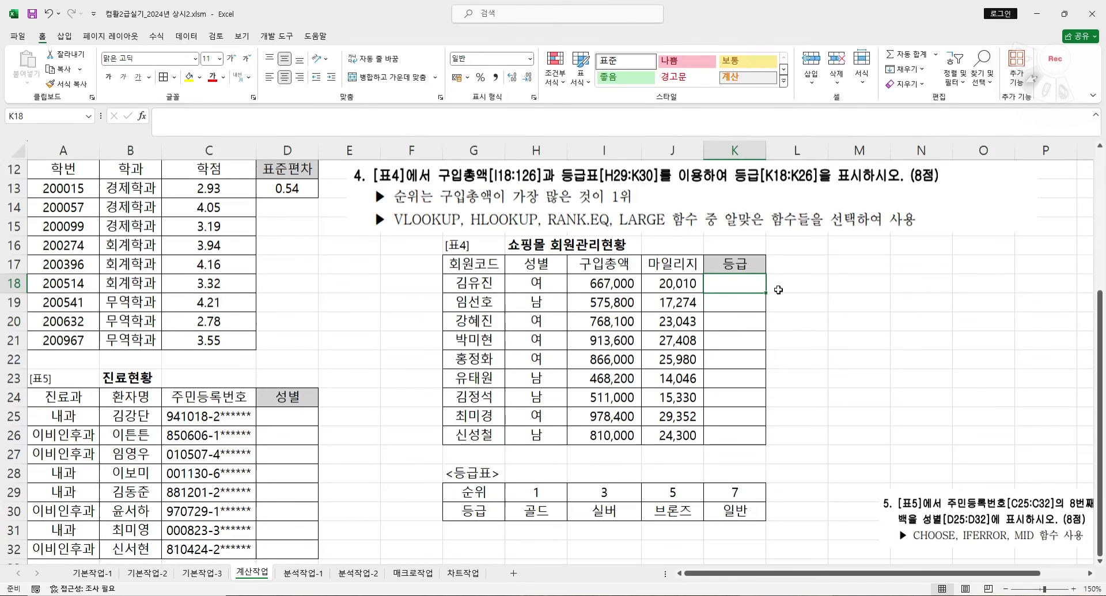
text(=h)
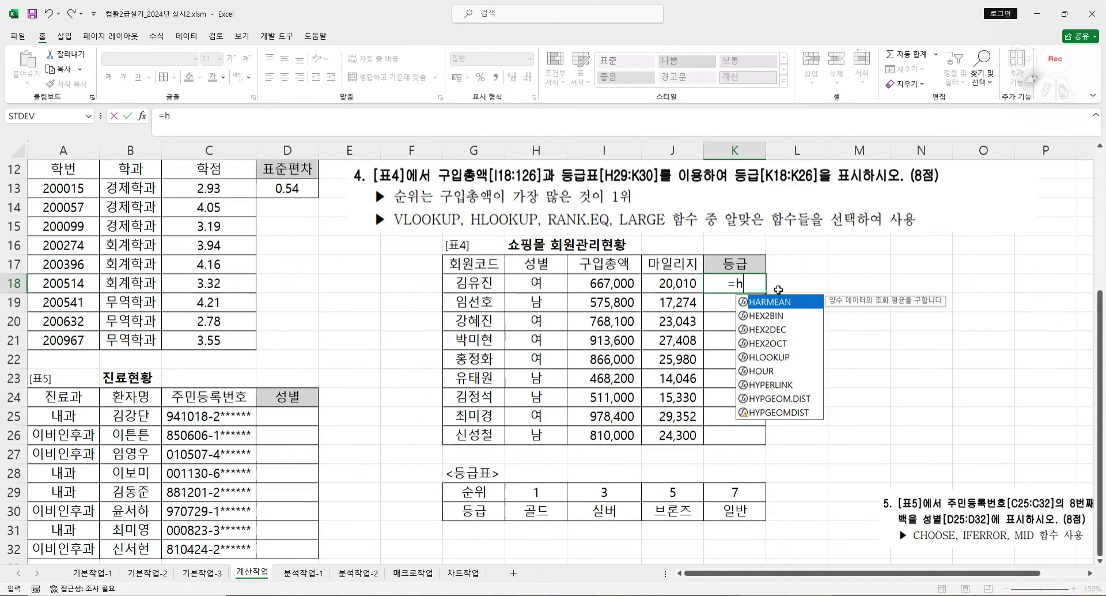
double_click(769, 358)
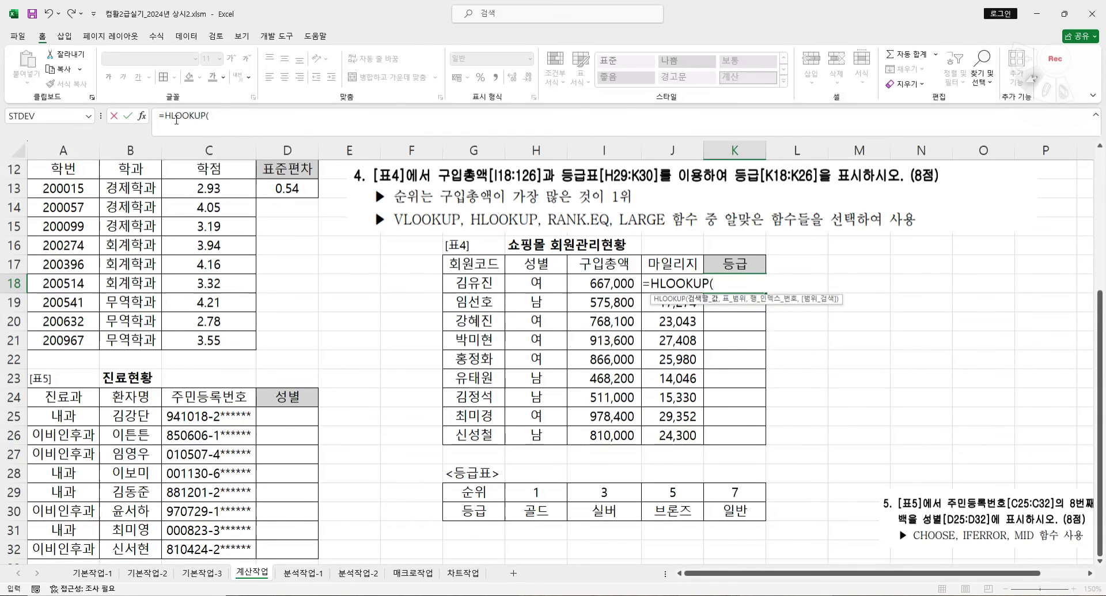
click(131, 122)
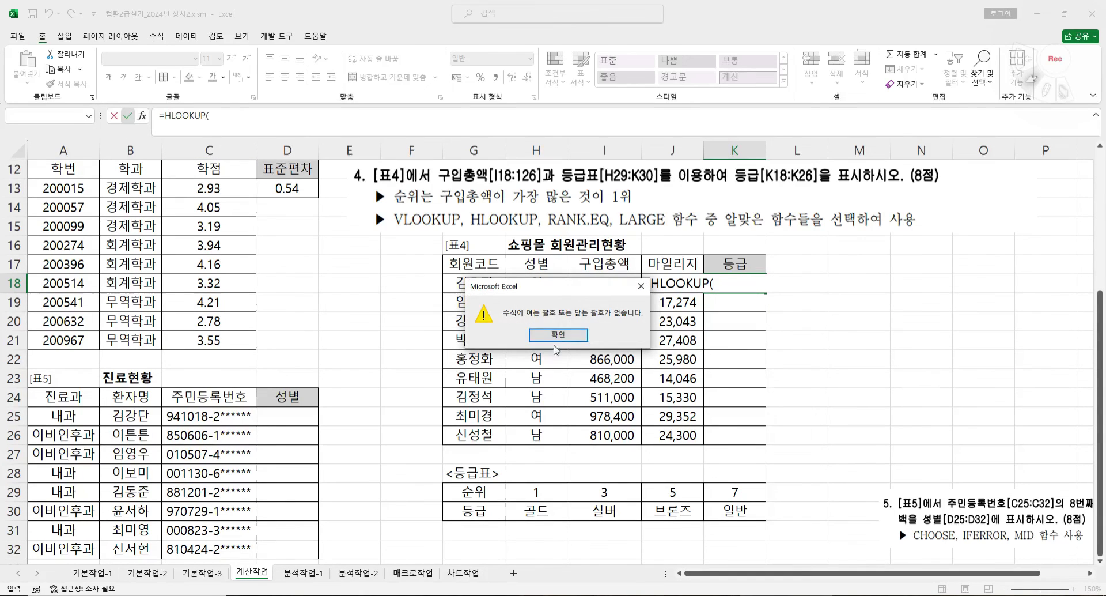
click(570, 335)
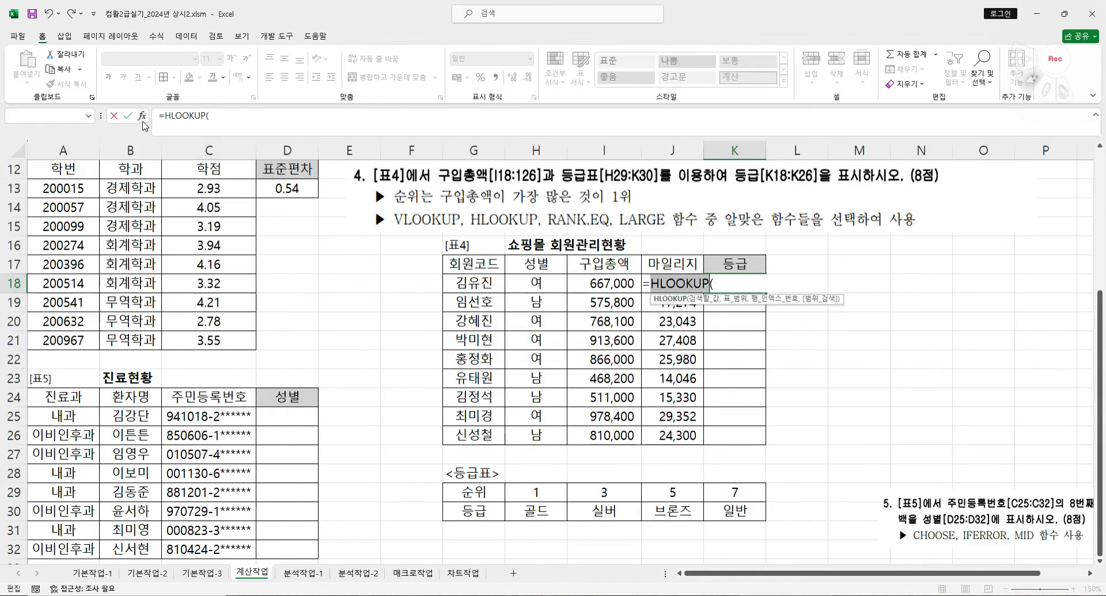
click(141, 116)
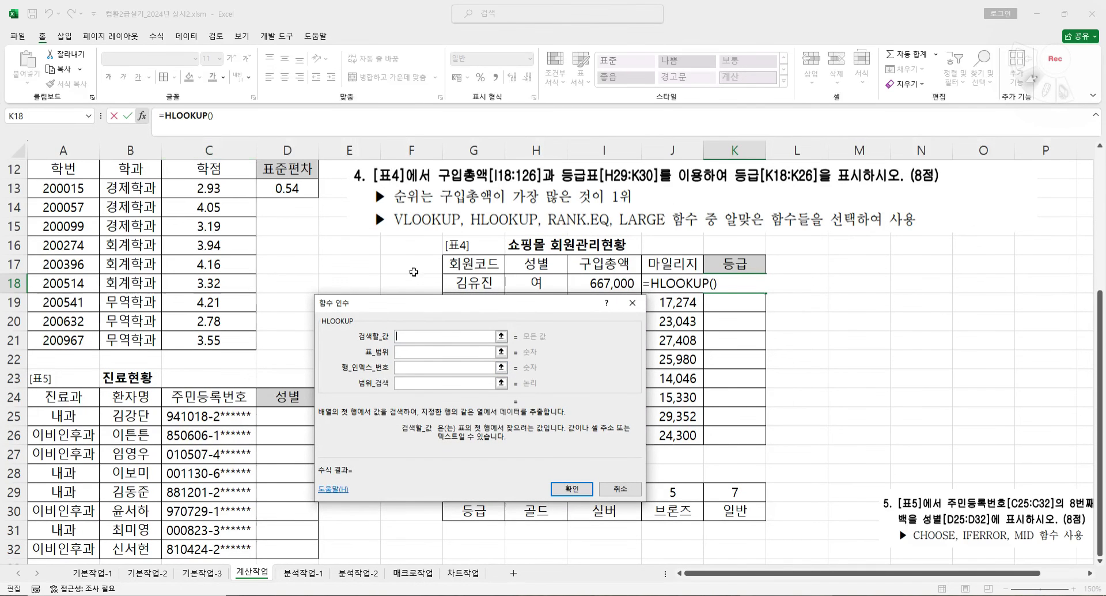
drag(513, 321, 322, 279)
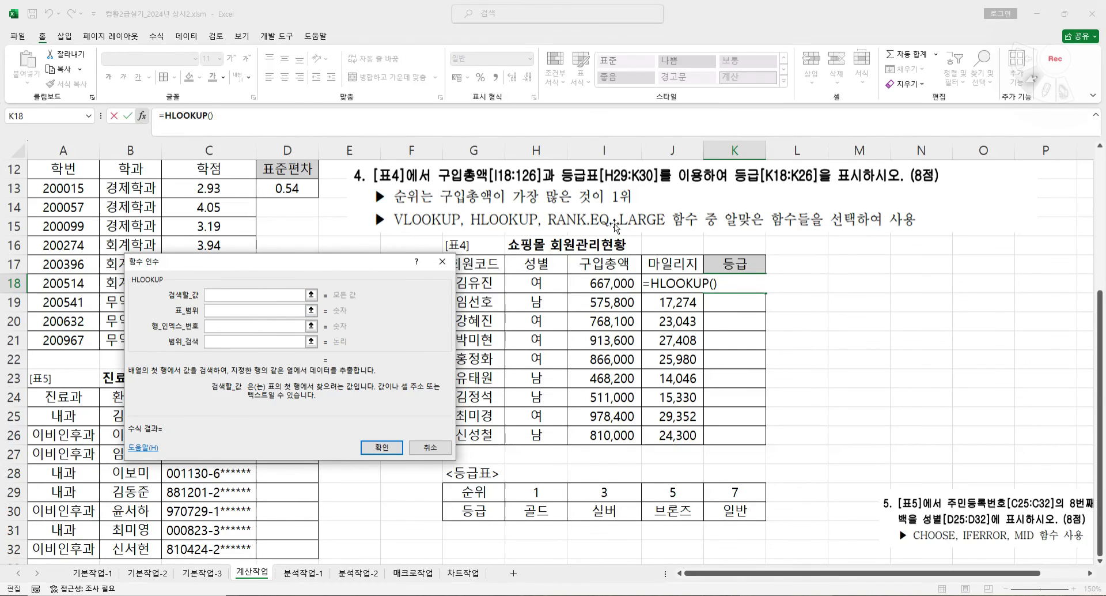
- Search for the RANK.EQ function and nest it as HLOOKUP's lookup value (검색할_값)
click(88, 116)
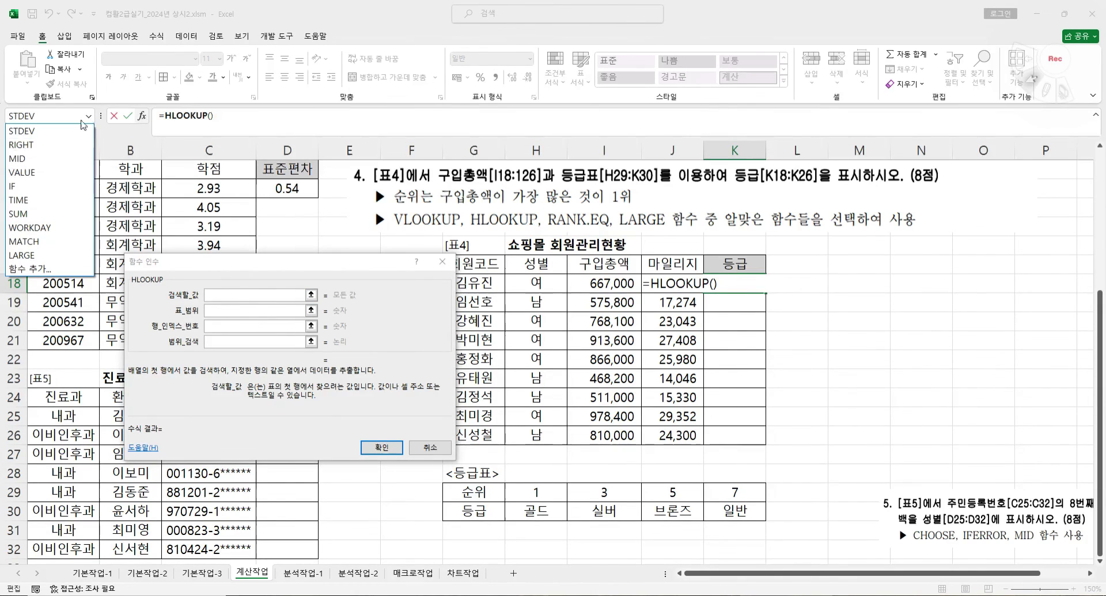
click(64, 268)
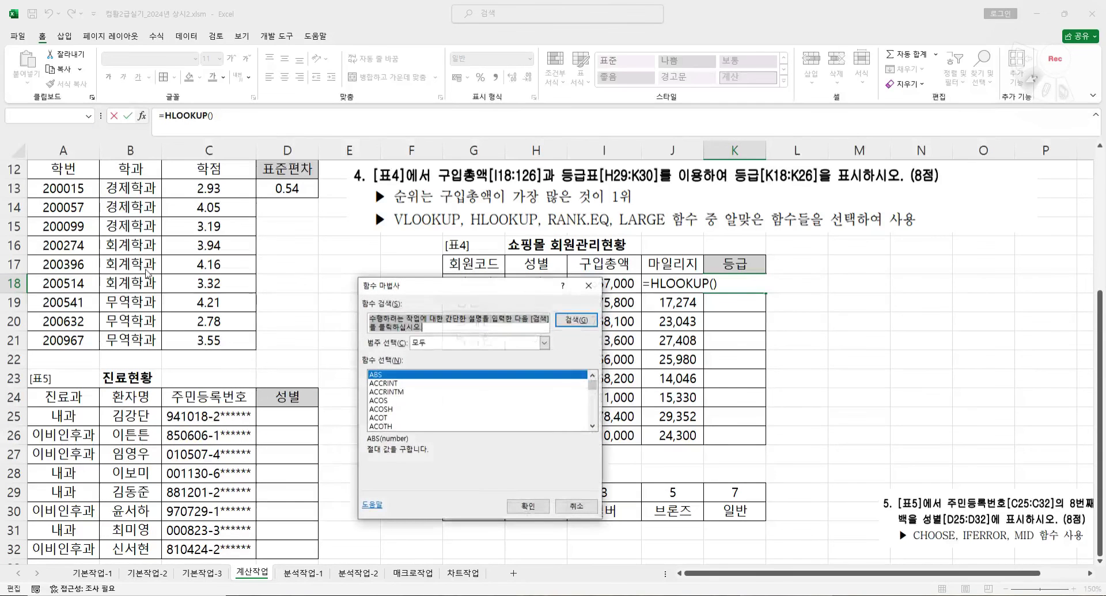
text(ra)
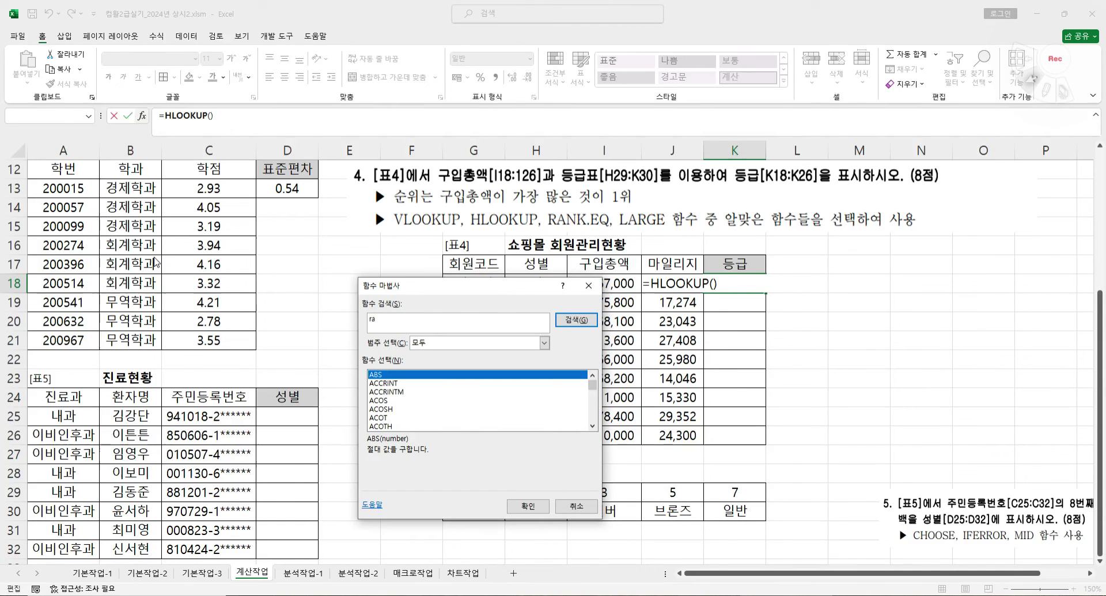
text(nk.e)
key(Return)
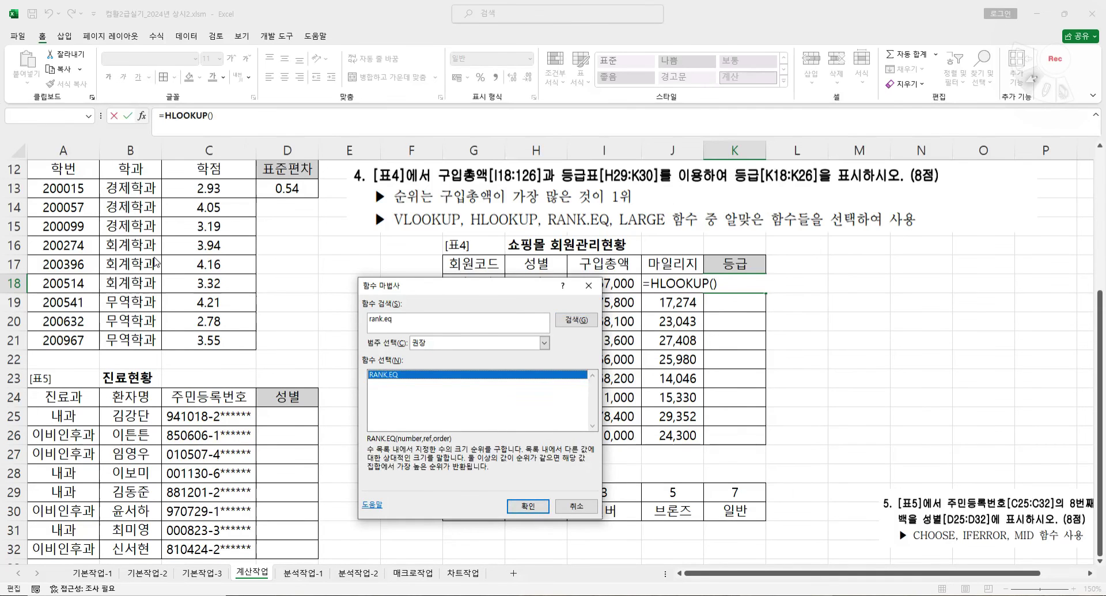
key(Return)
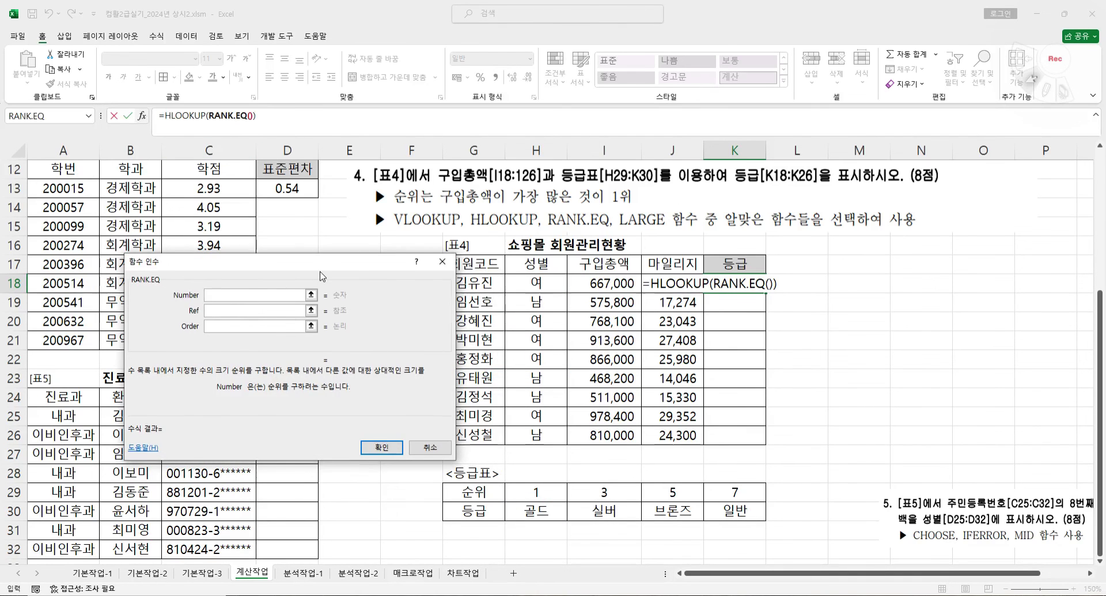
- Set RANK.EQ's Number to I18 and Ref to the absolute range $I$18:$I$26, leaving Order empty
drag(320, 270, 386, 278)
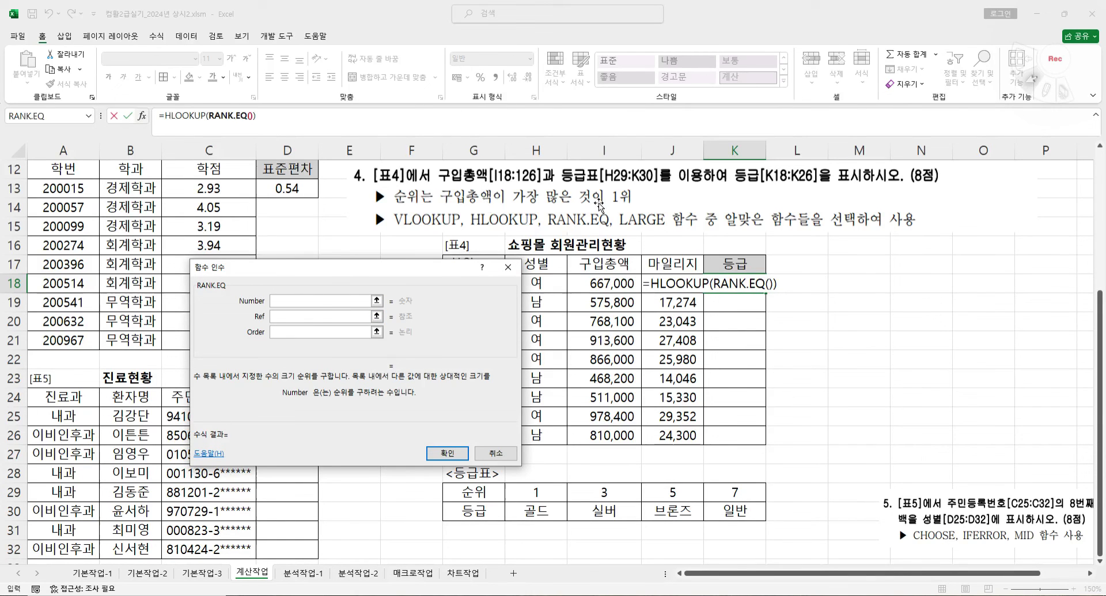
click(615, 280)
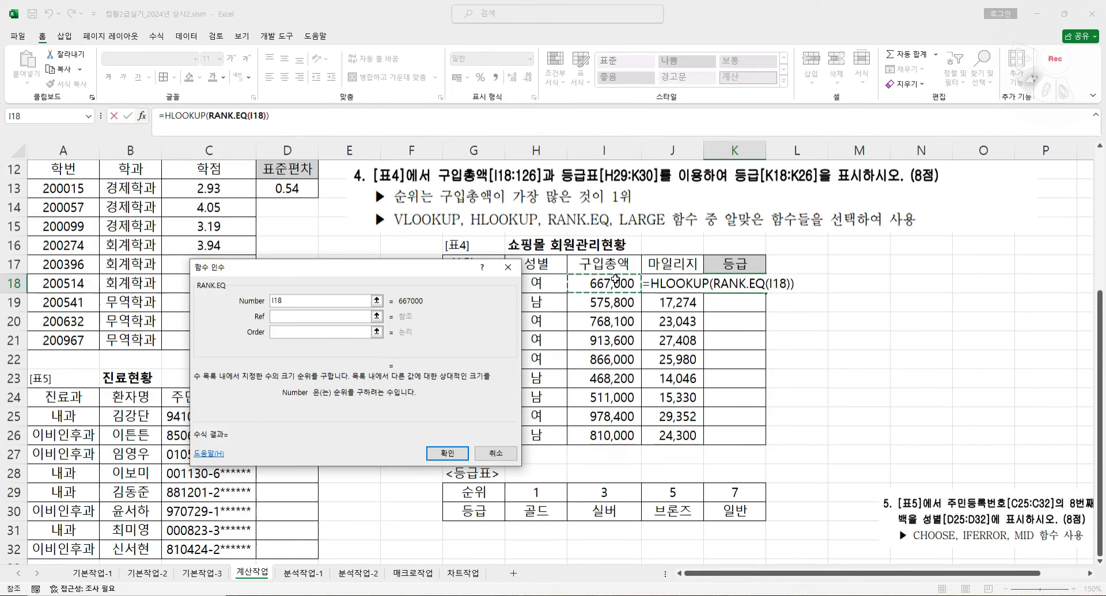
click(357, 316)
drag(616, 280, 613, 437)
key(F4)
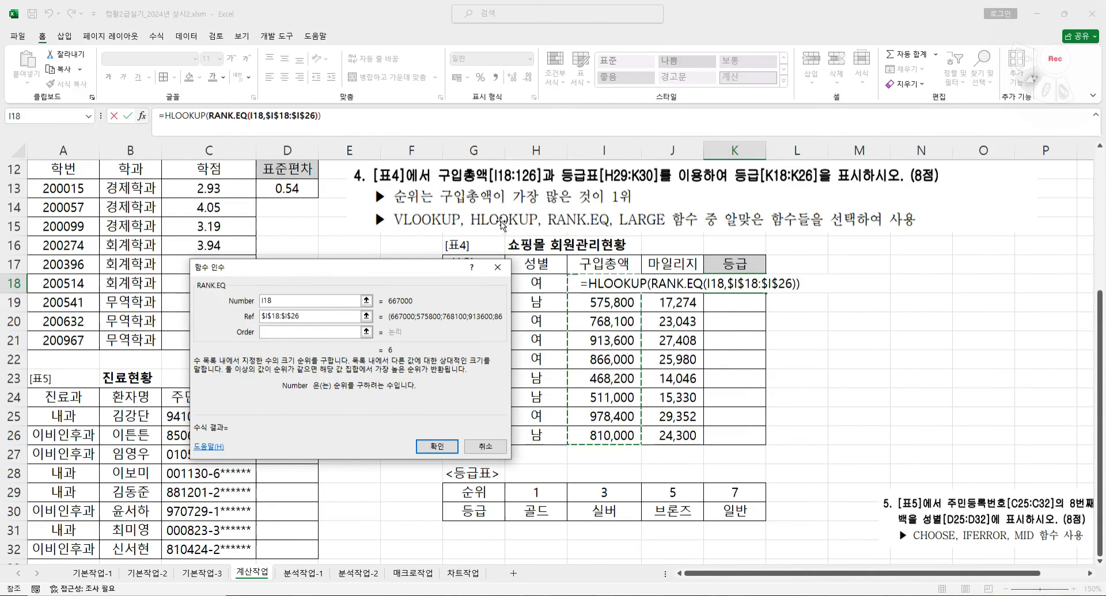
click(356, 332)
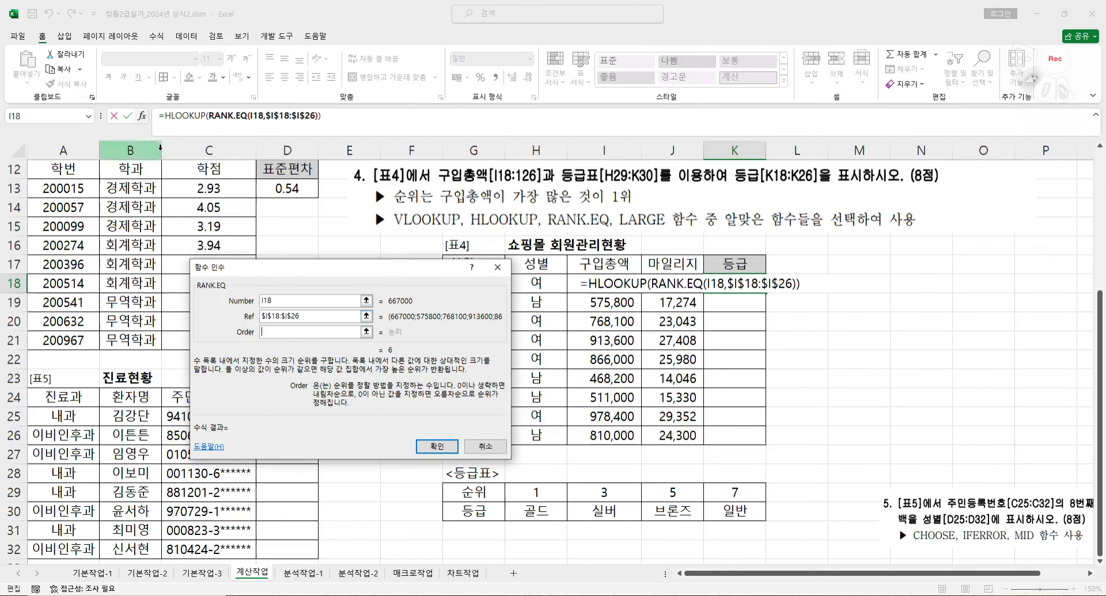
- Return to HLOOKUP's arguments and set its table range (표_범위) to the absolute range $H$29:$K$30
click(189, 118)
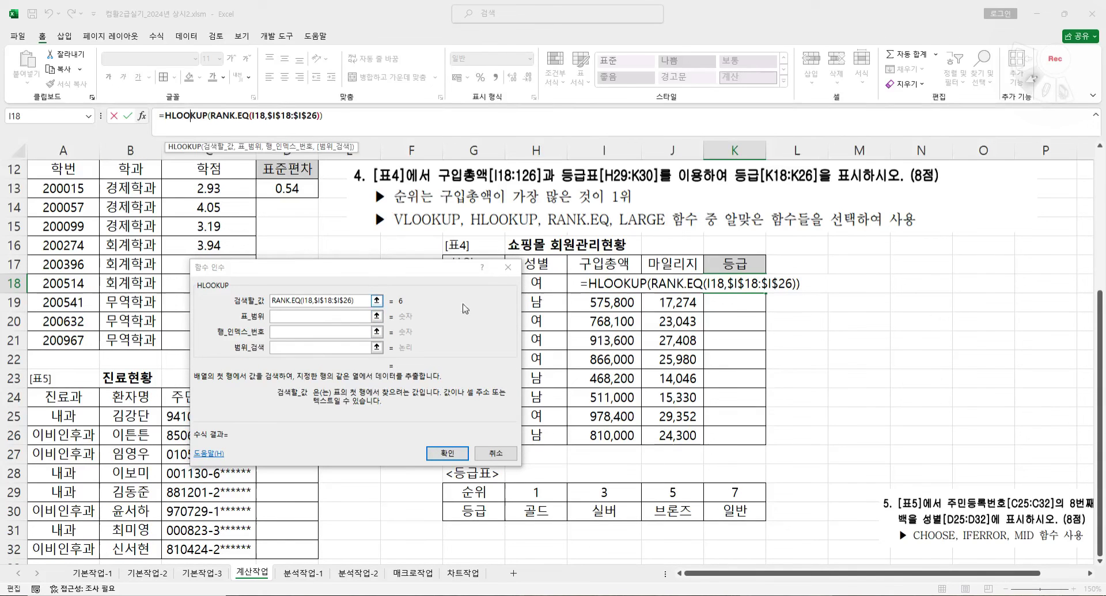
click(306, 316)
drag(545, 494, 720, 513)
key(F4)
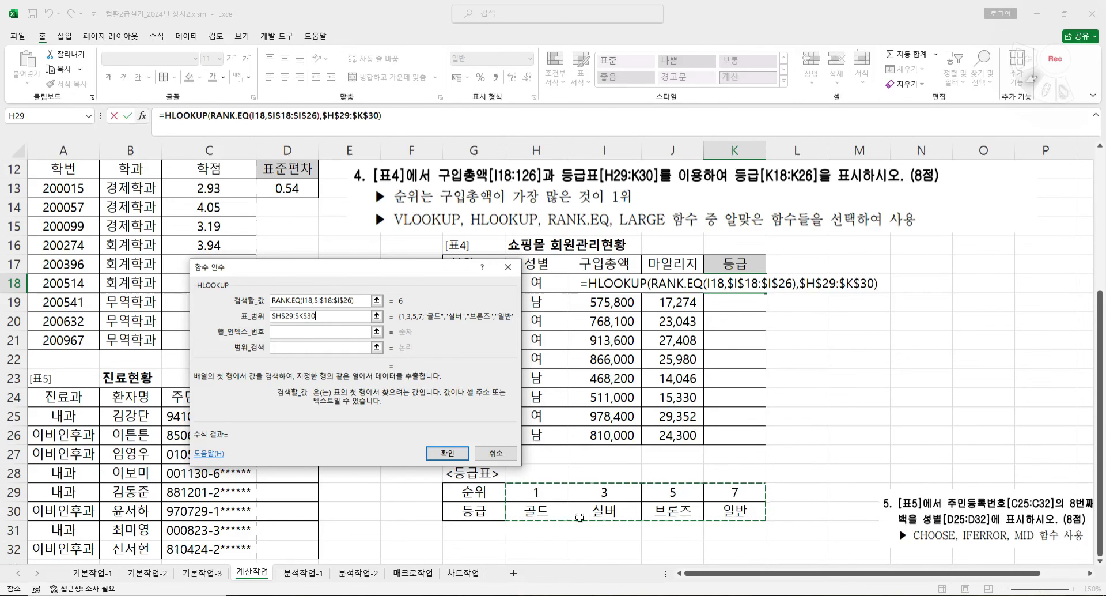
- Set HLOOKUP's row index (행_인덱스_번호) to 2, leave 범위_검색 empty, and fill the confirmed formula from K18 down to K26
key(Tab)
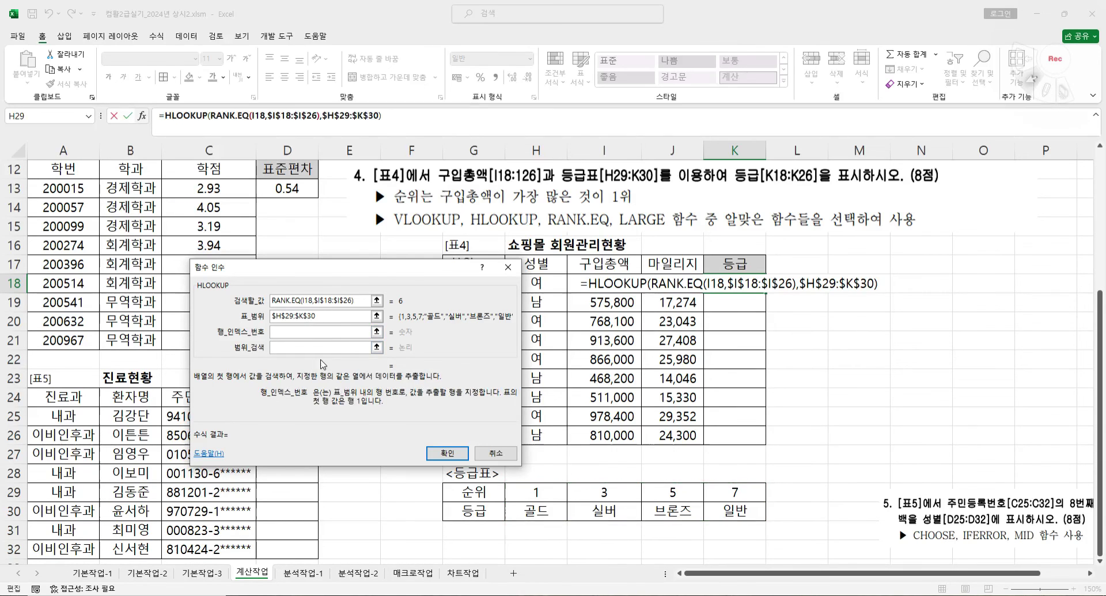
text(2)
key(Tab)
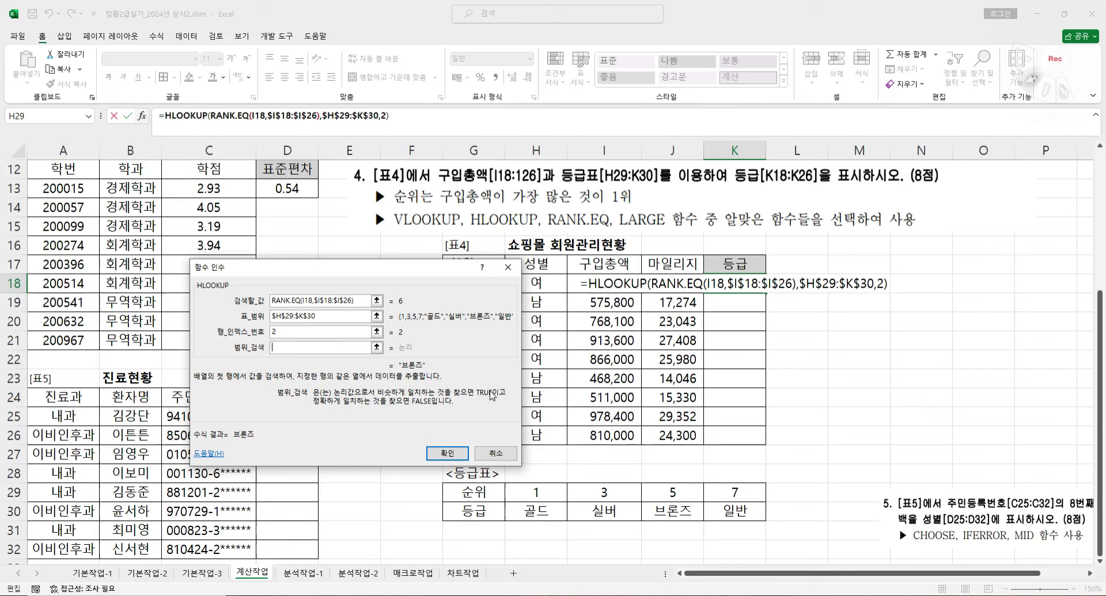
click(448, 449)
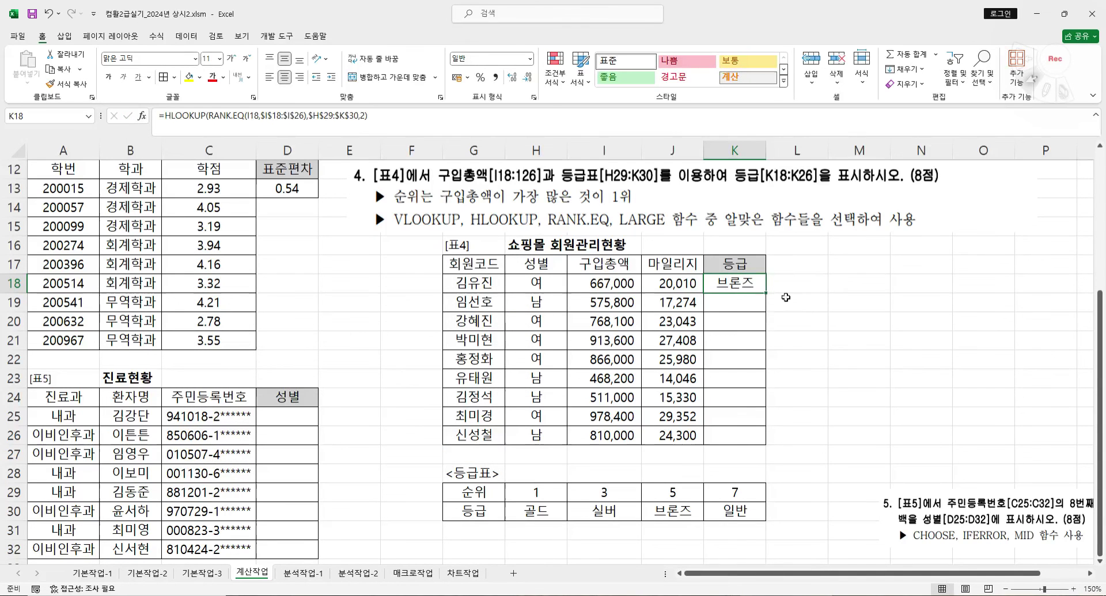
drag(765, 293, 754, 445)
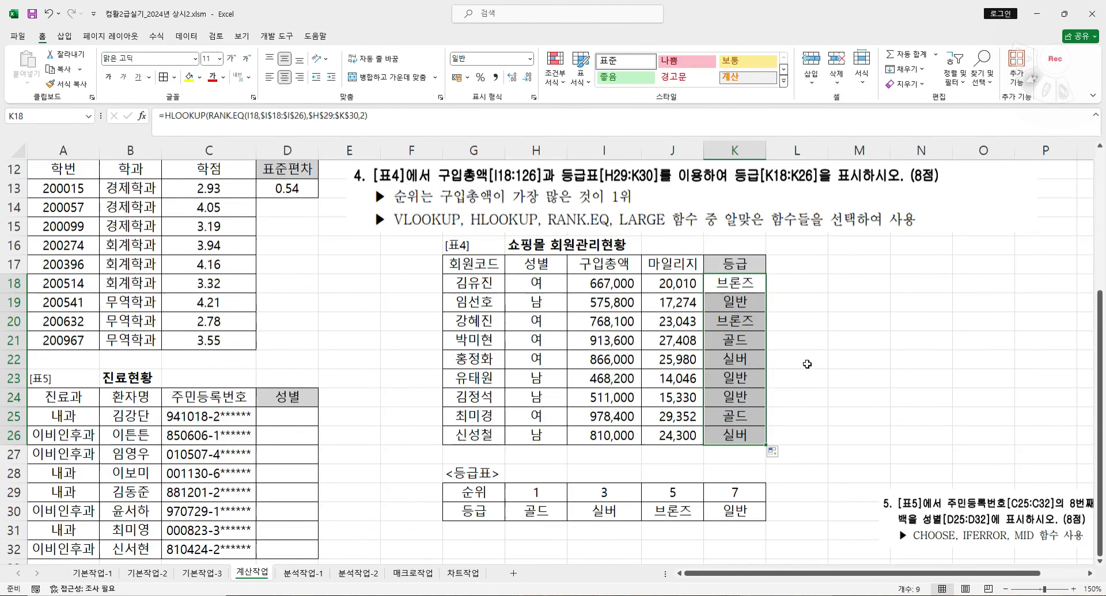
click(806, 363)
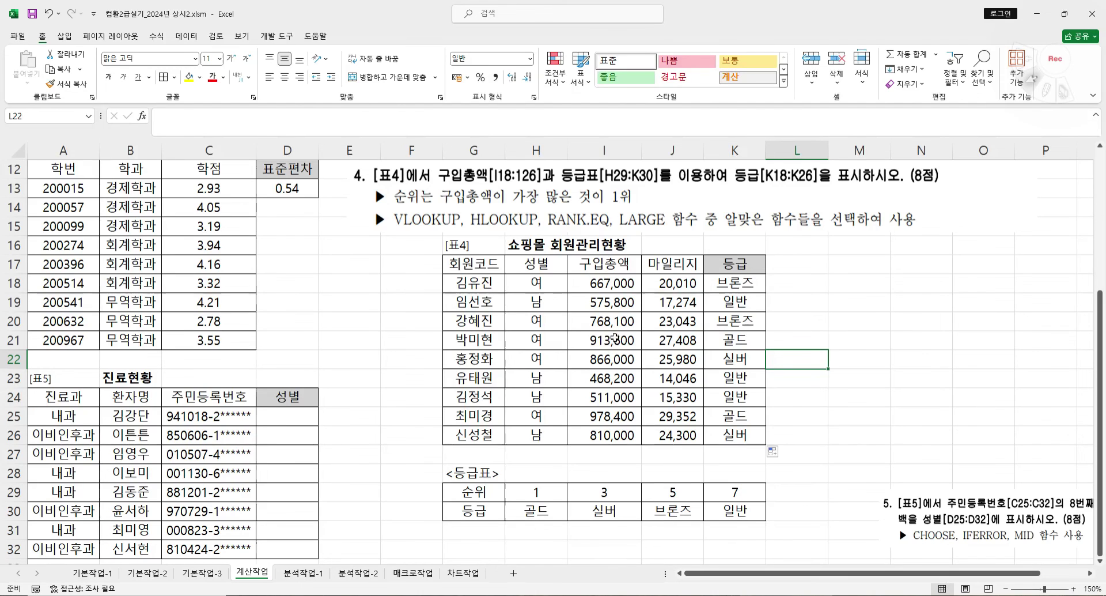
- Move the question 5 picture beside 표5, enlarge it, and place it just below 표4's last row
scroll(616, 338, down, 1)
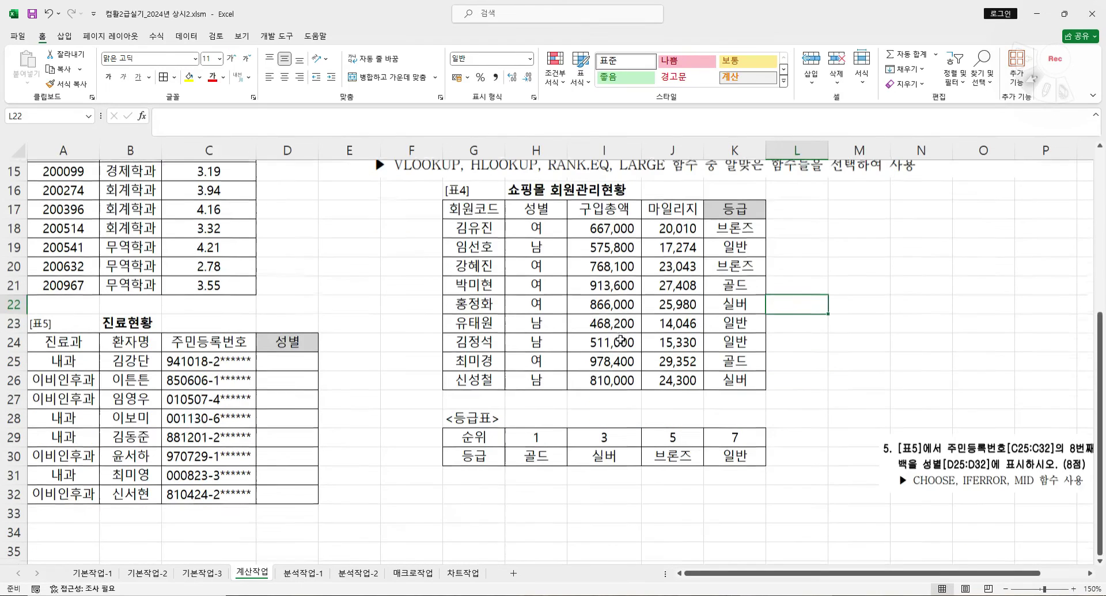
drag(963, 464, 429, 353)
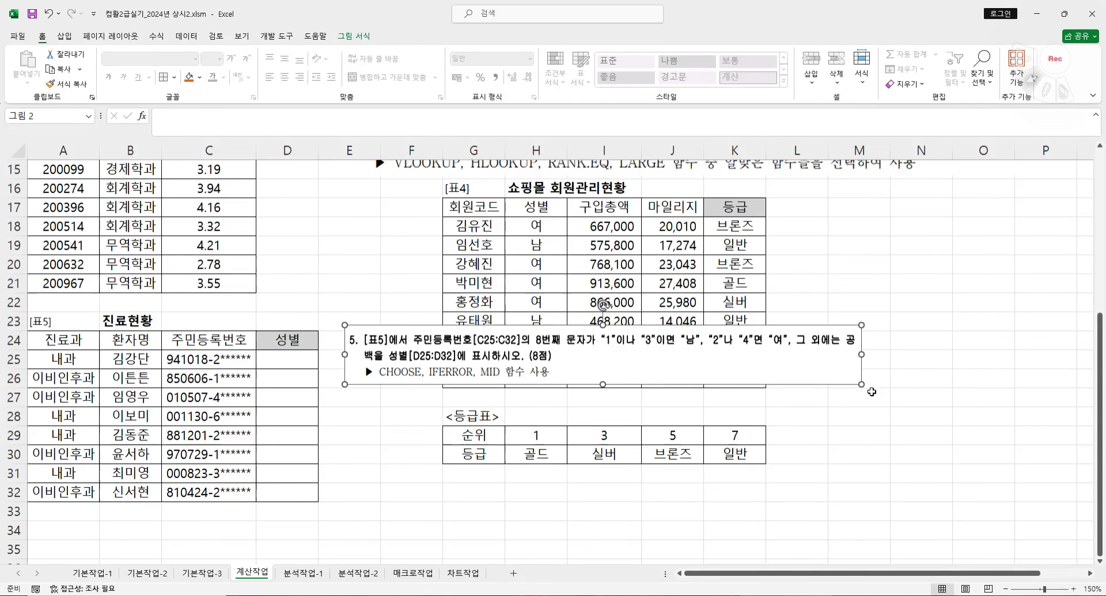
drag(862, 385, 977, 397)
drag(662, 378, 652, 445)
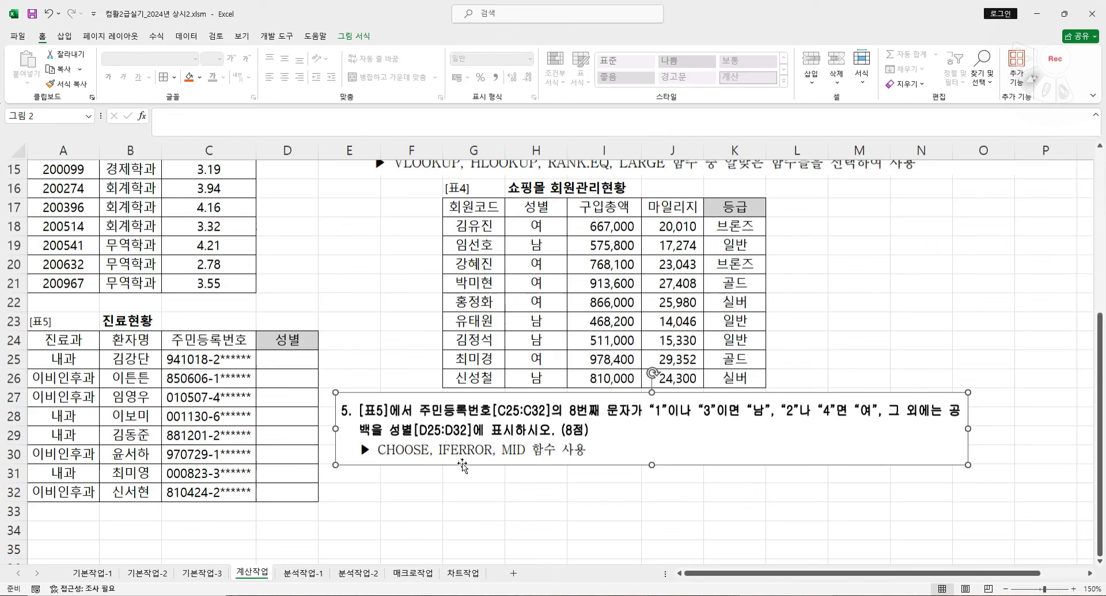
mouse_move(494, 461)
mouse_down()
mouse_move(444, 468)
mouse_move(473, 431)
mouse_move(495, 458)
mouse_move(475, 387)
mouse_up()
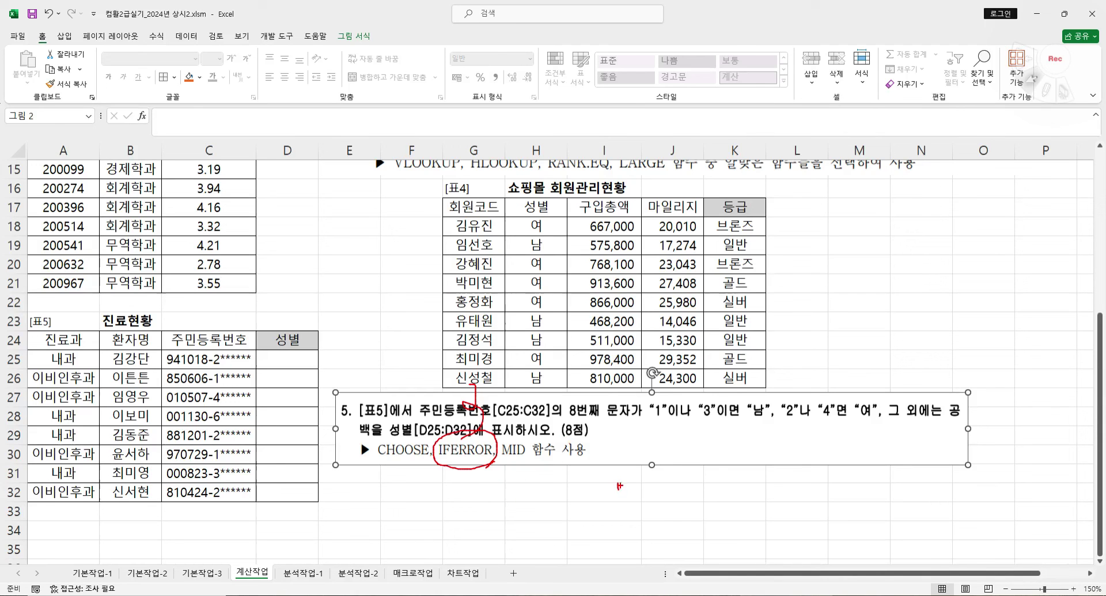
drag(630, 483, 633, 490)
drag(213, 412, 223, 428)
mouse_move(389, 509)
mouse_down()
mouse_move(435, 507)
mouse_move(394, 536)
mouse_move(428, 536)
mouse_up()
mouse_move(455, 503)
mouse_down()
mouse_move(443, 531)
mouse_move(433, 528)
mouse_up()
drag(430, 521, 471, 514)
mouse_move(524, 489)
mouse_down()
mouse_move(496, 534)
mouse_move(516, 559)
mouse_up()
mouse_move(553, 503)
mouse_down()
mouse_move(554, 537)
mouse_move(601, 524)
mouse_up()
drag(665, 500, 677, 535)
mouse_move(704, 491)
mouse_down()
mouse_move(707, 521)
mouse_move(740, 502)
mouse_move(810, 508)
mouse_up()
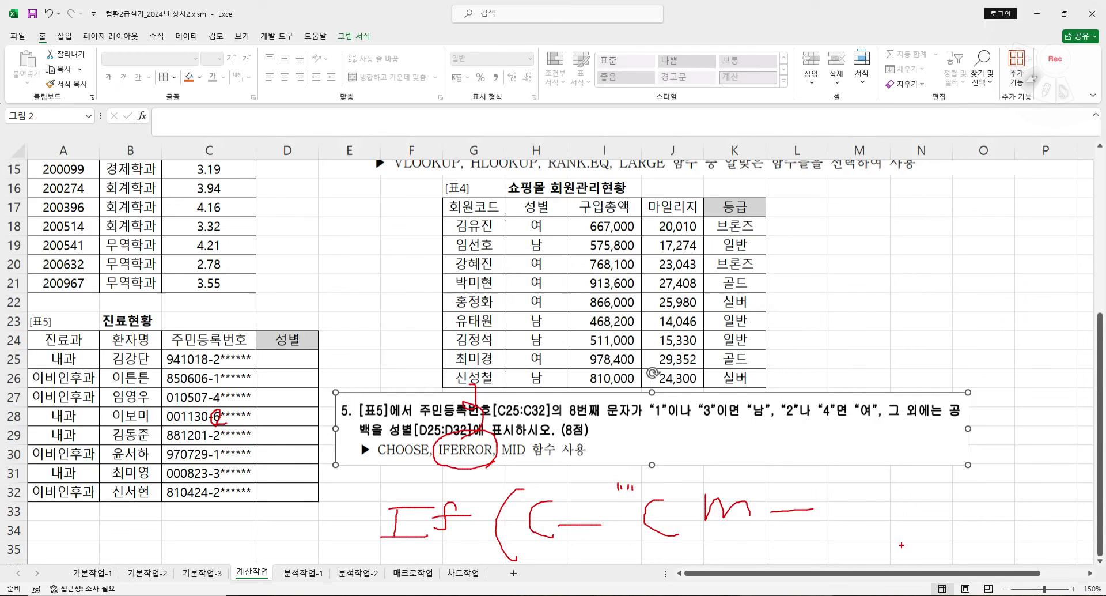
key(Escape)
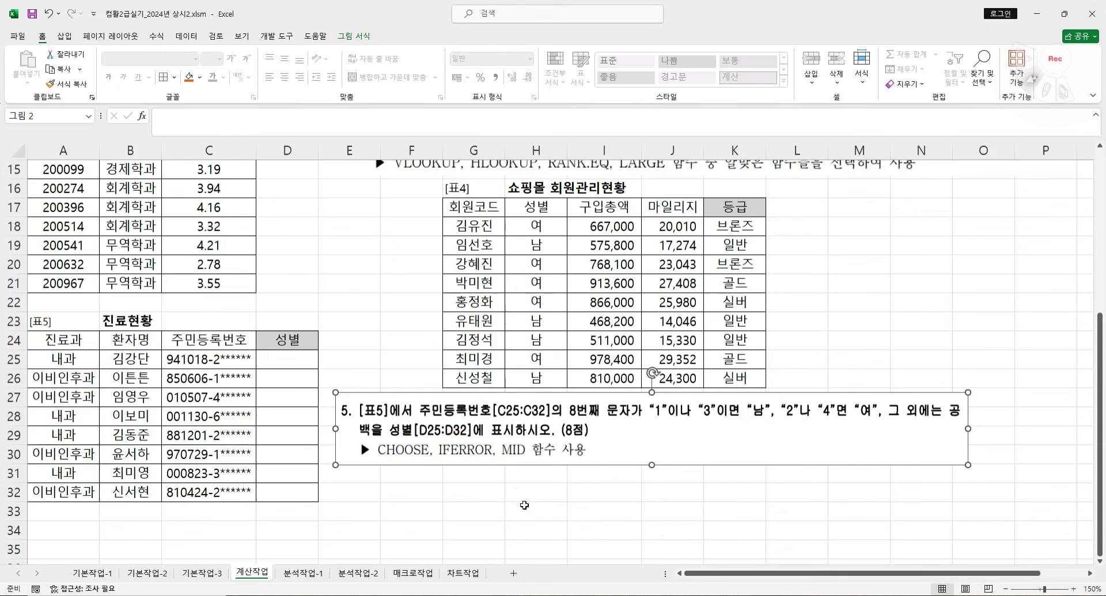
- Start an IFERROR formula in D25 and open its function arguments
click(284, 364)
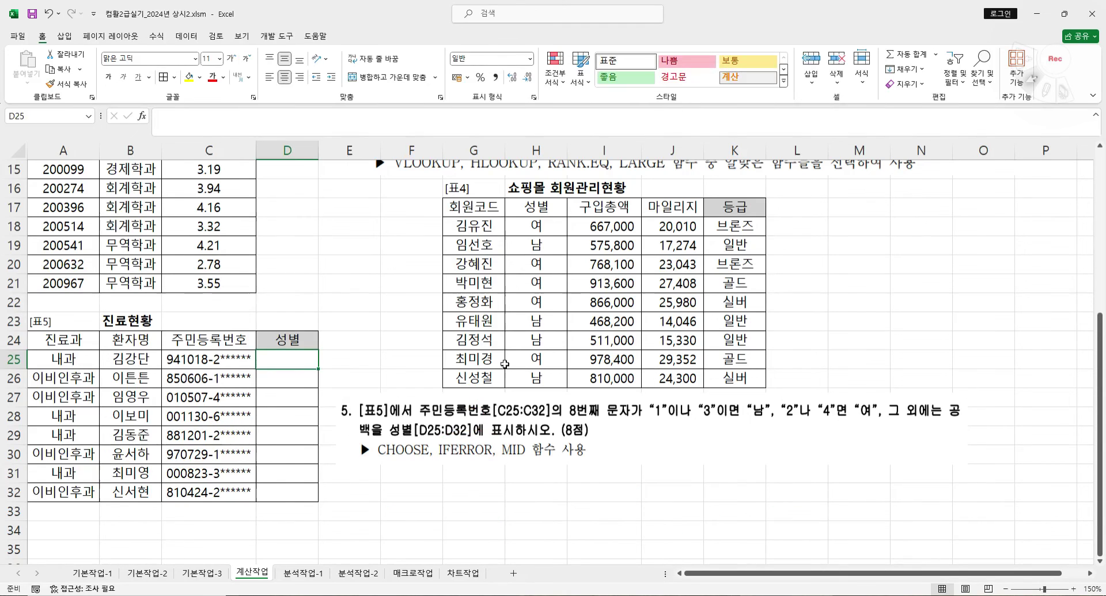
text(=i)
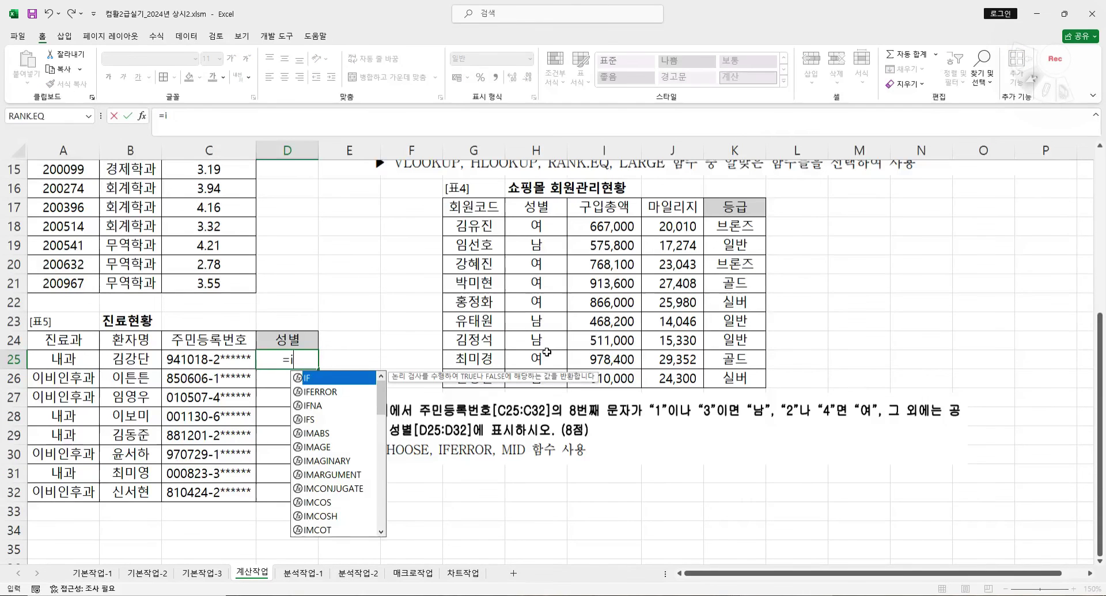
double_click(323, 391)
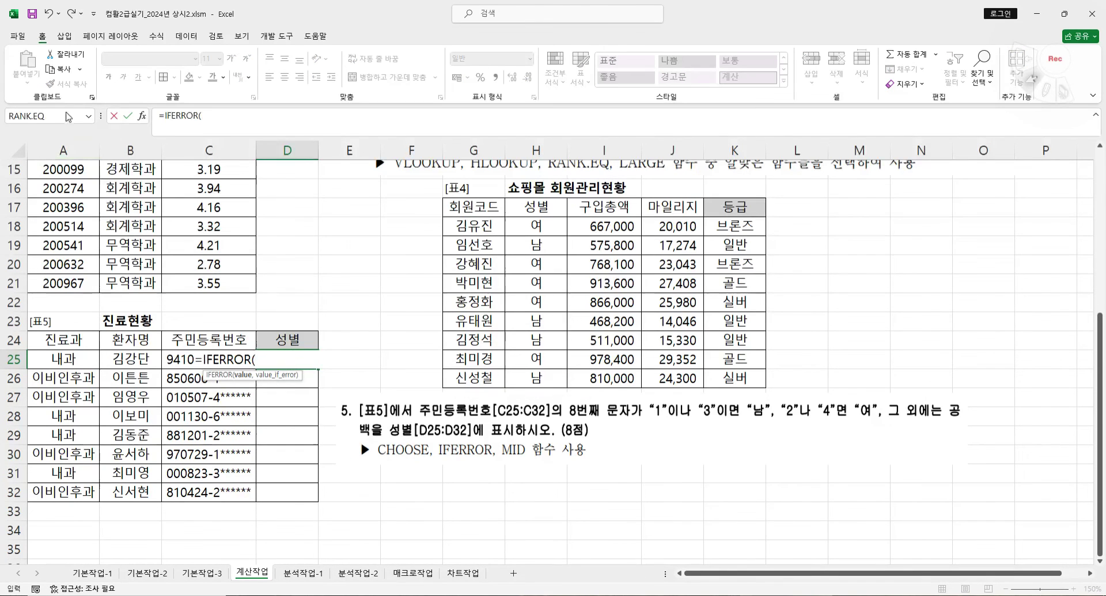
click(141, 116)
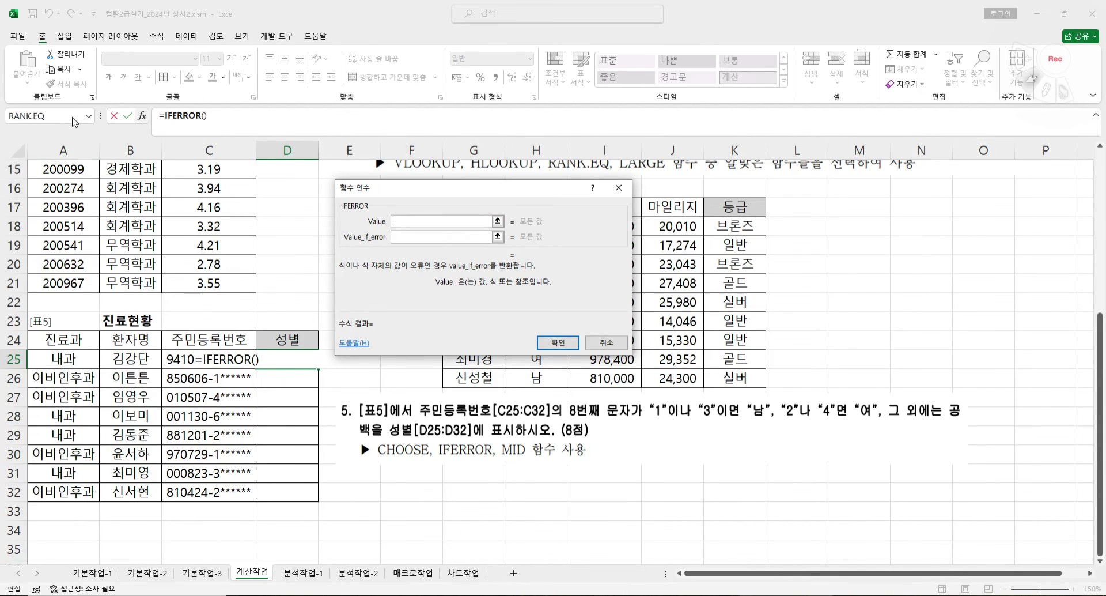
- Search for the CHOOSE function and nest it as IFERROR's Value argument
click(89, 116)
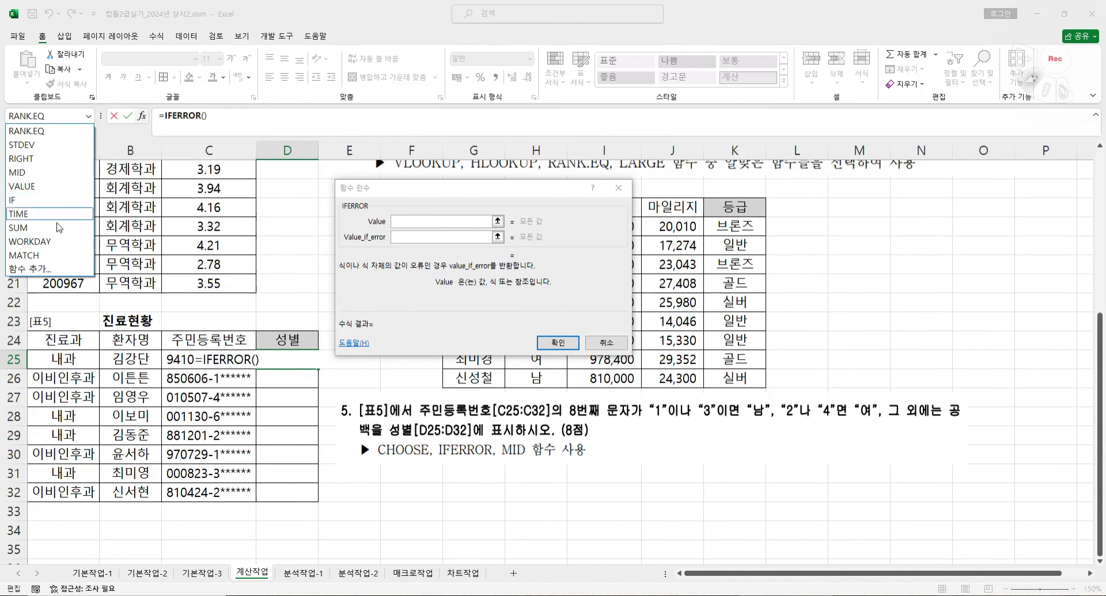
click(56, 270)
text(ㄷ)
text(h)
text(o)
text(ose)
key(Return)
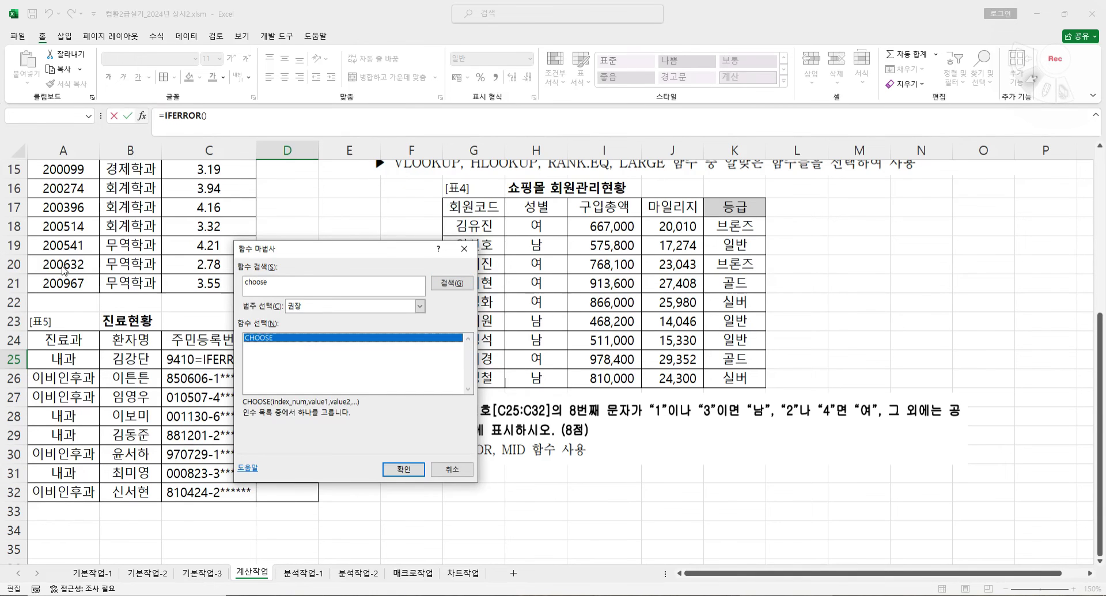
key(Return)
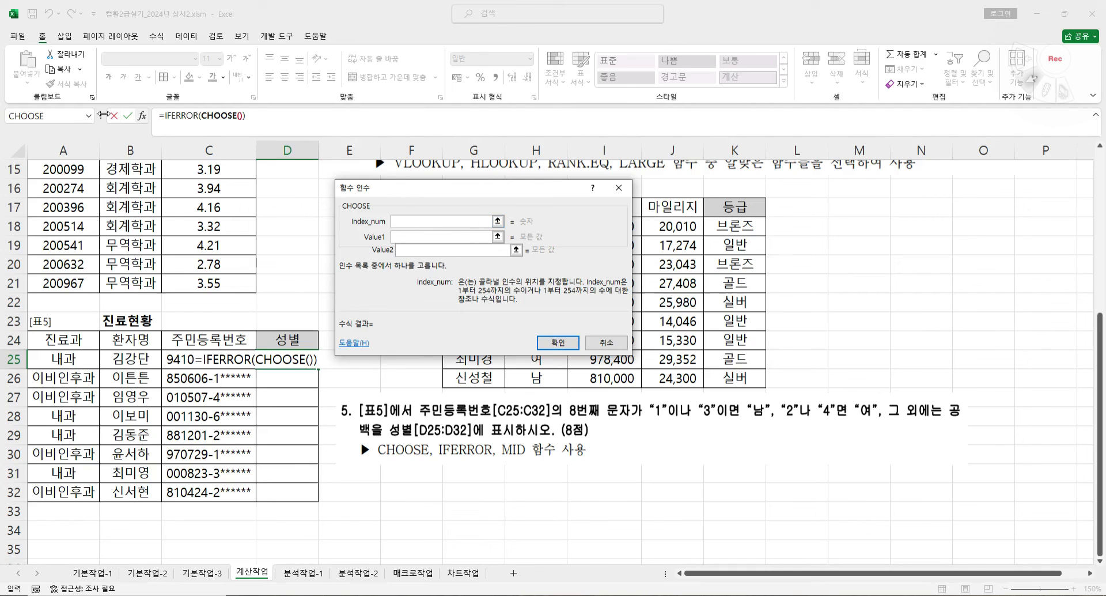
- Nest MID as CHOOSE's Index_num with Text C25, Start_num 8 and Num_chars 1
click(88, 116)
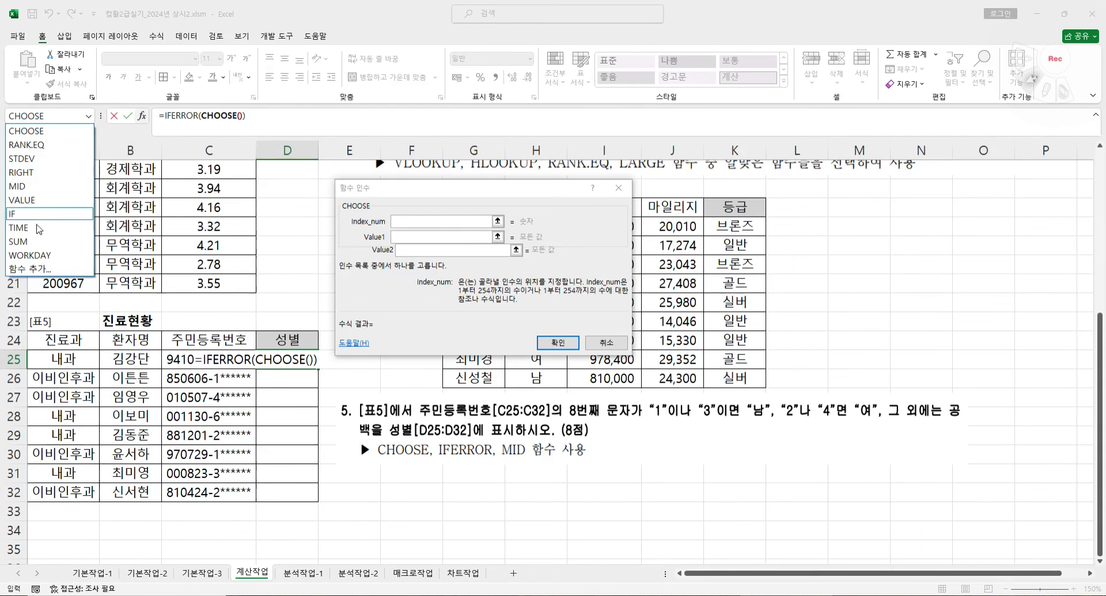
click(33, 186)
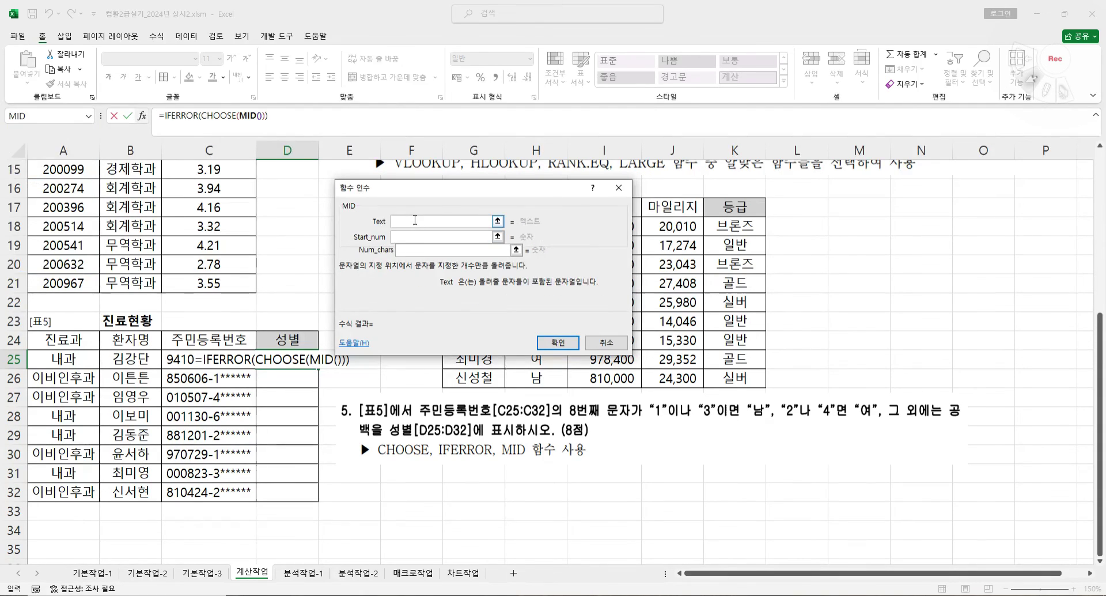
click(176, 353)
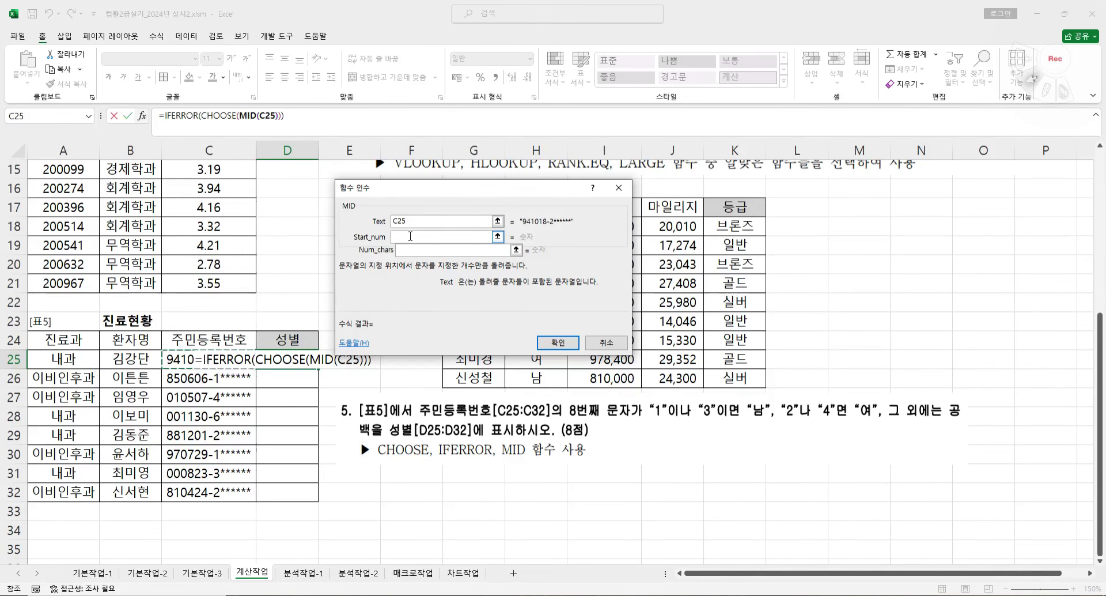
click(410, 236)
text(8)
click(415, 249)
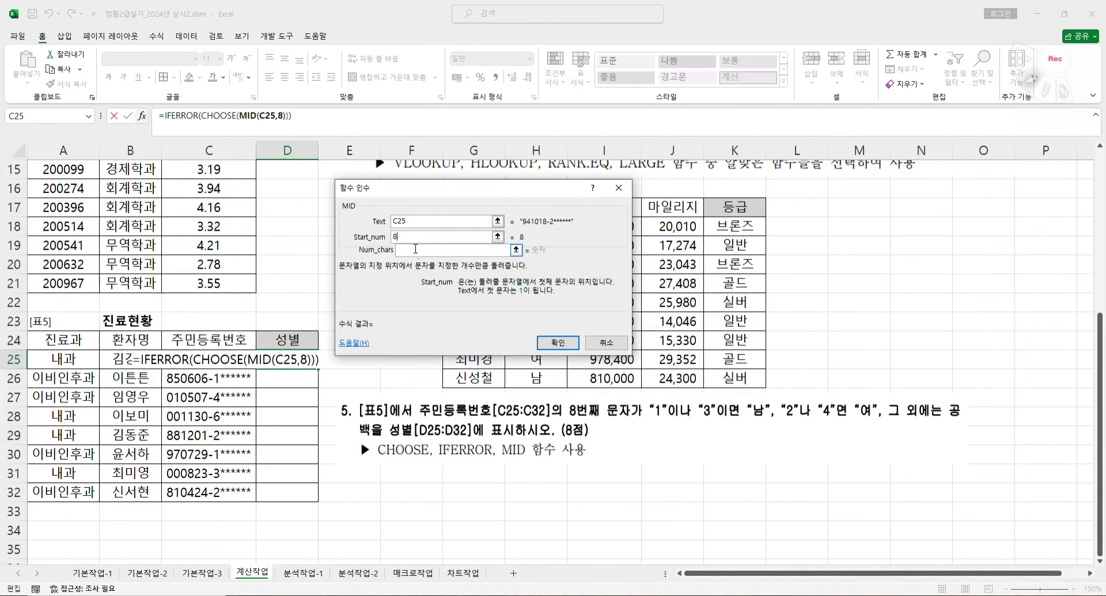
text(1)
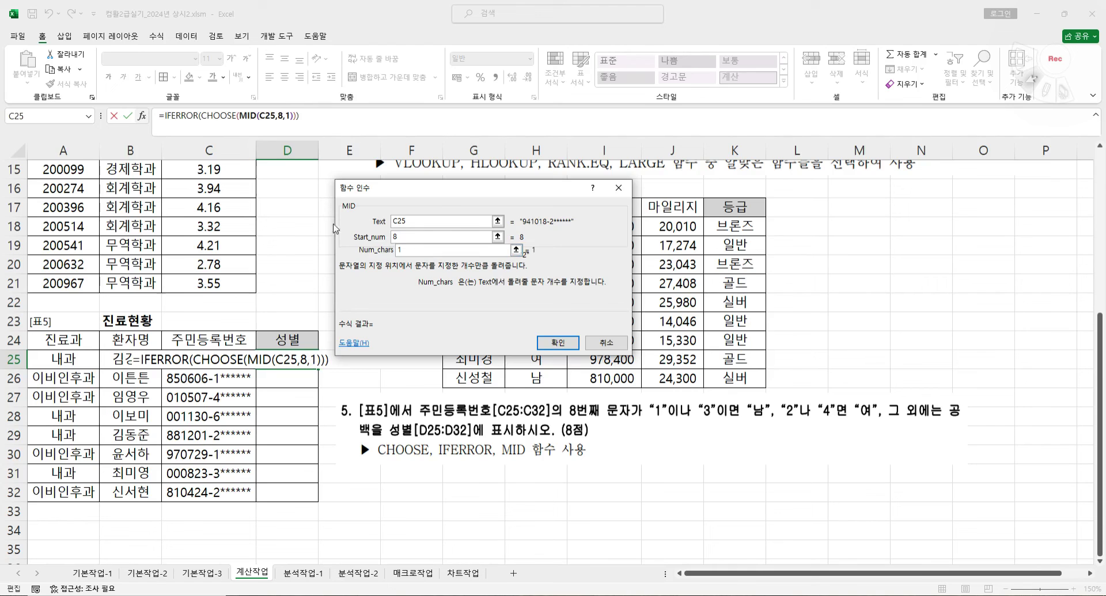
- Return to CHOOSE's arguments and set Value1 through Value4 to "남", "여", "남" and "여"
click(214, 116)
click(462, 235)
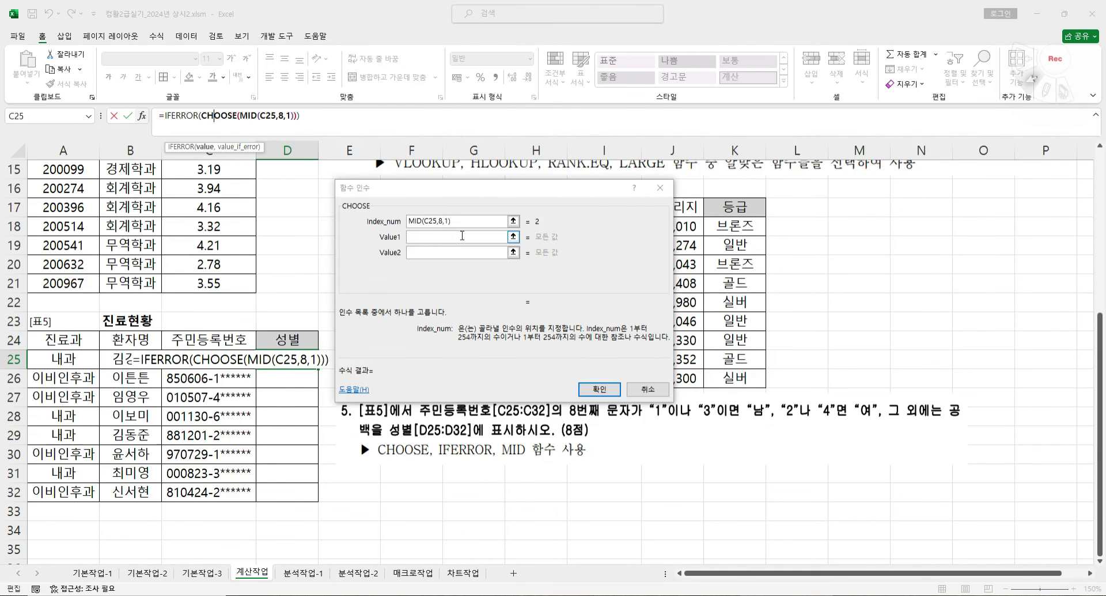
text(")
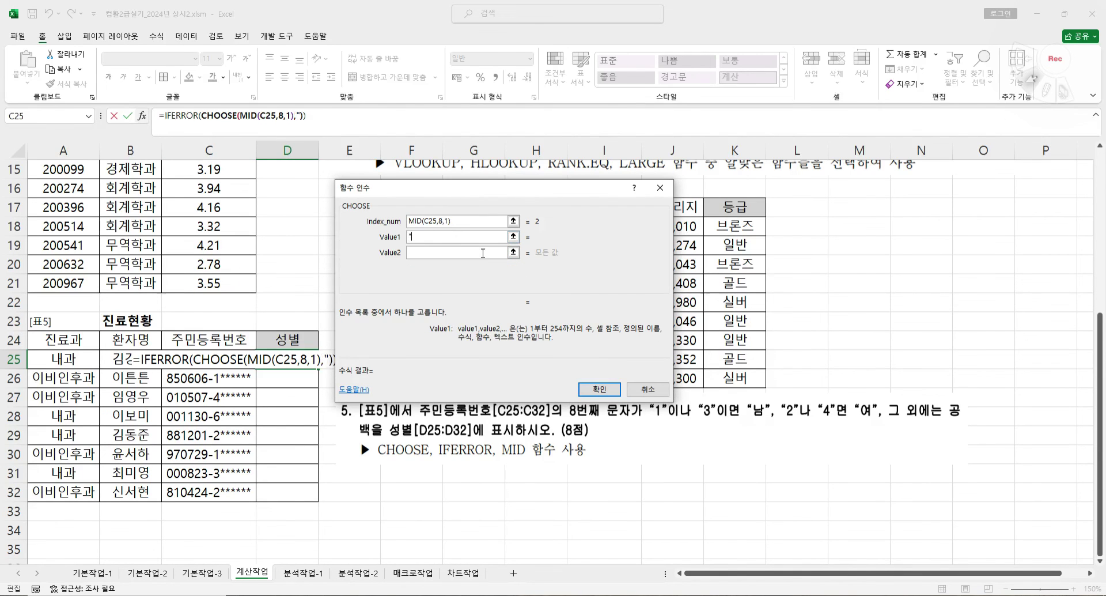
text(남")
click(483, 253)
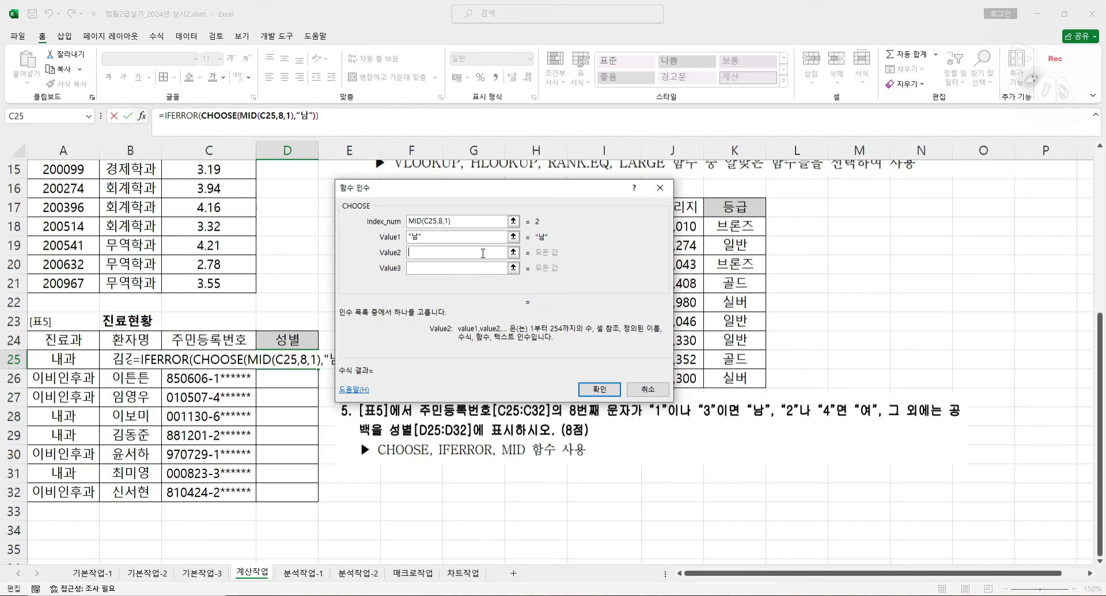
text("ㅇ)
text("여")
key(Tab)
text("나"여","남")
key(Tab)
text("여")
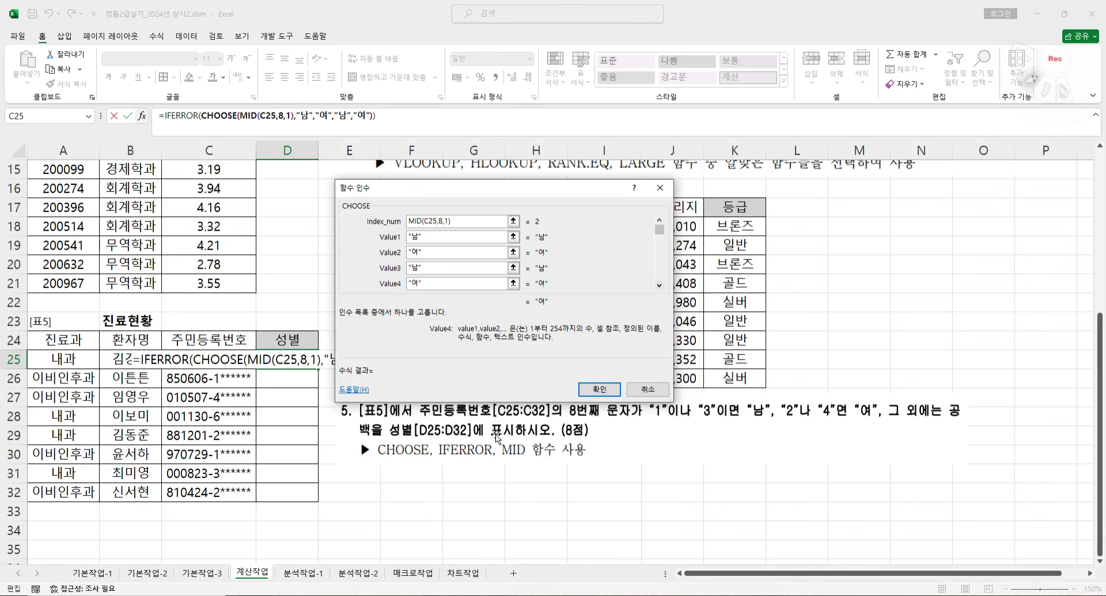
click(659, 285)
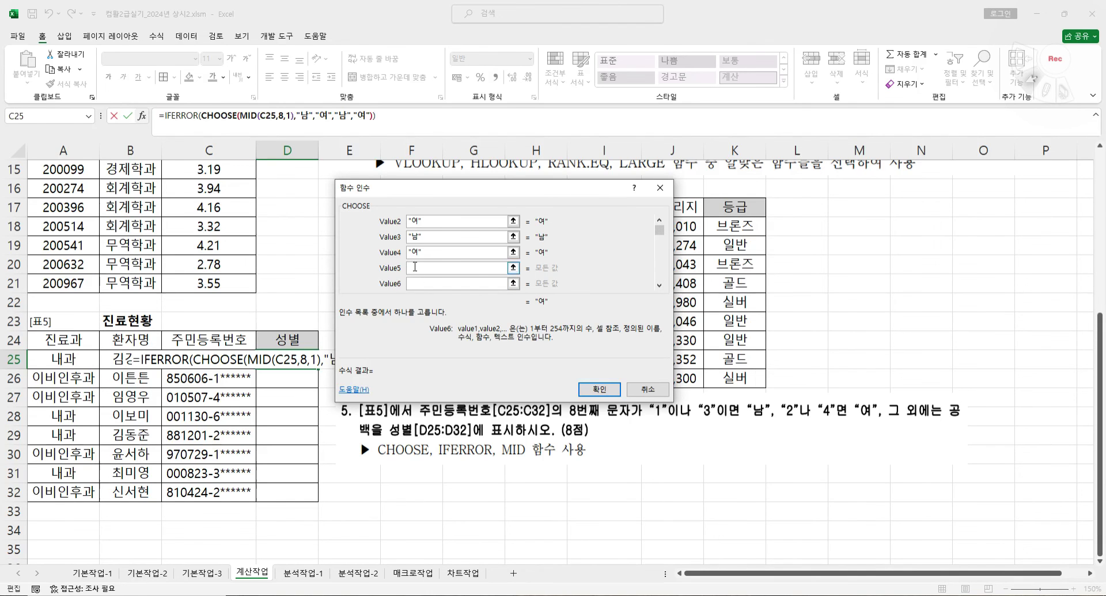
text("")
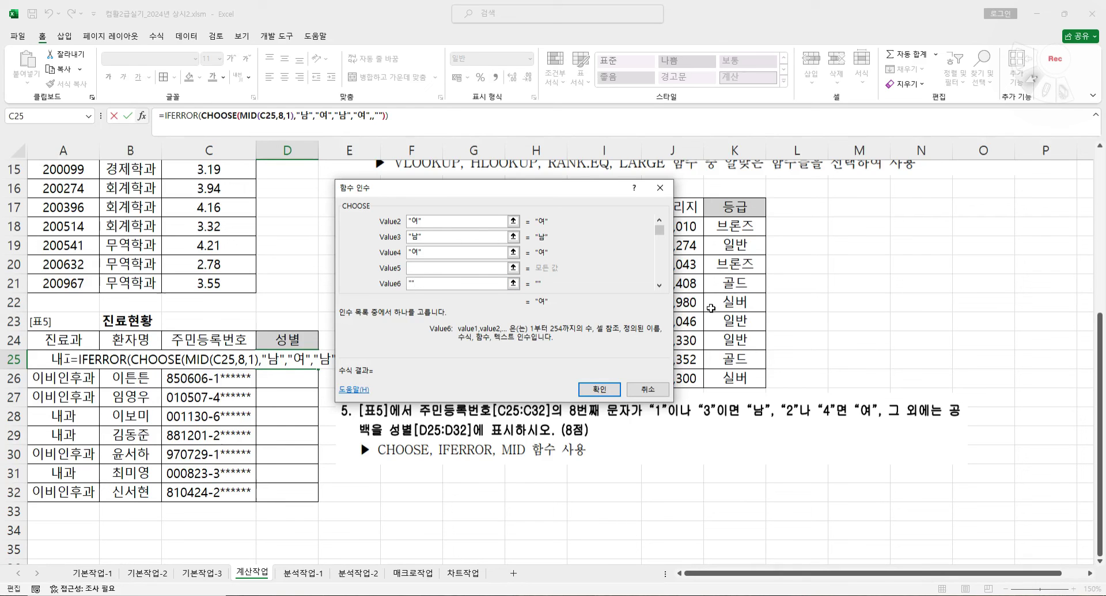
key(BackSpace)
key(BackSpace)
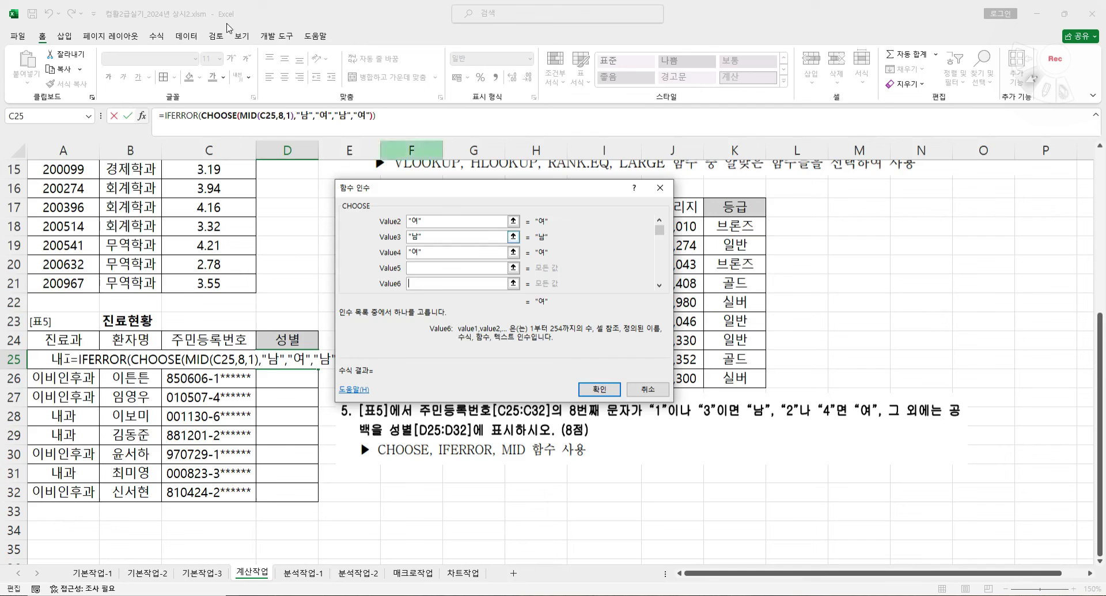
- Return to IFERROR's arguments and set Value_if_error to the empty text ""
click(184, 115)
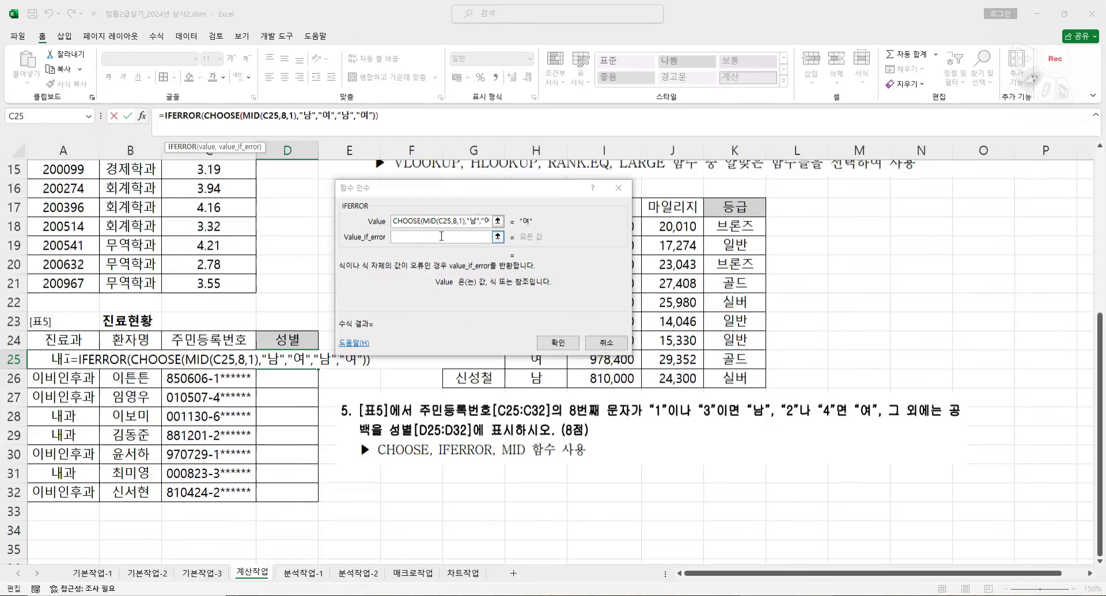
click(450, 237)
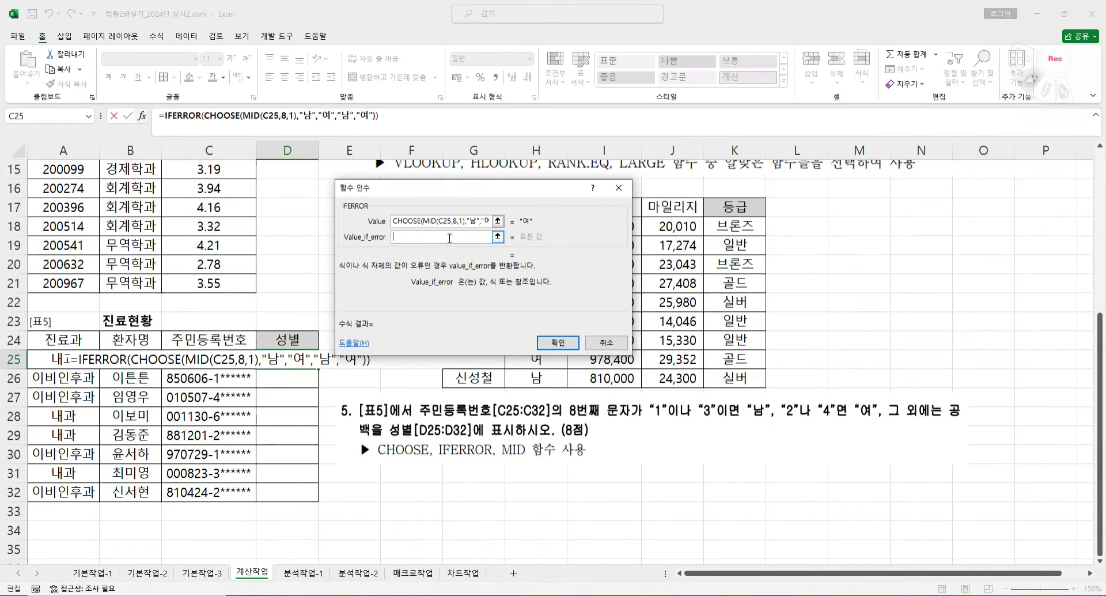
text("")
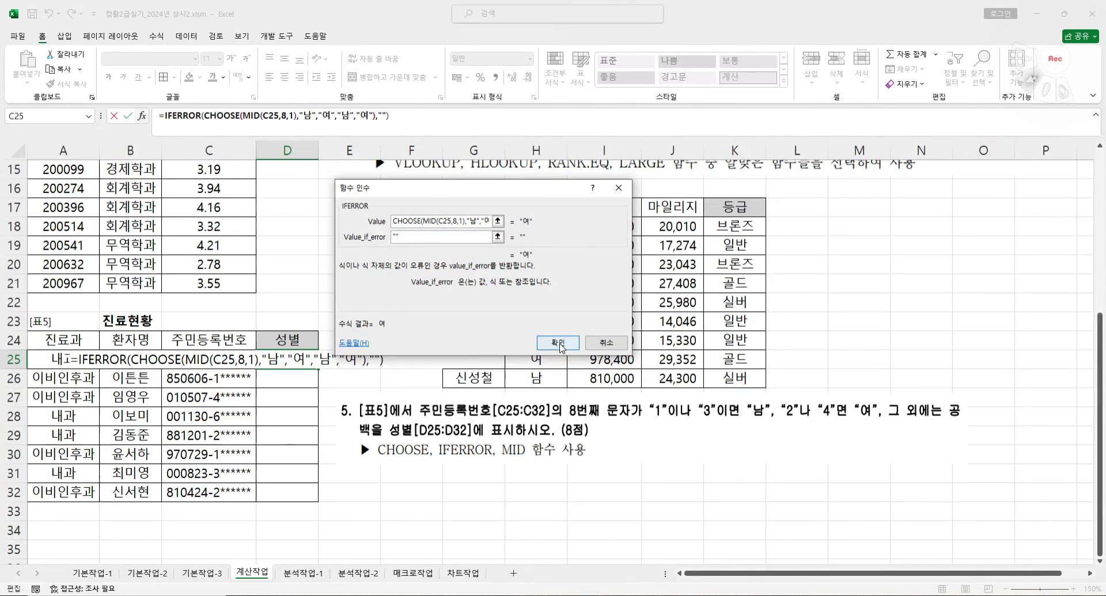
- Confirm D25's IFERROR formula and fill it down to D32, and shift question 5's text box further right, away from column E
click(558, 342)
drag(317, 368, 311, 496)
click(431, 423)
drag(431, 423, 499, 417)
- Copy the CHOOSE part of D25's formula into E25 as =CHOOSE(MID(C25,8,1),"남","여","남","여") and fill it down to E32
click(288, 359)
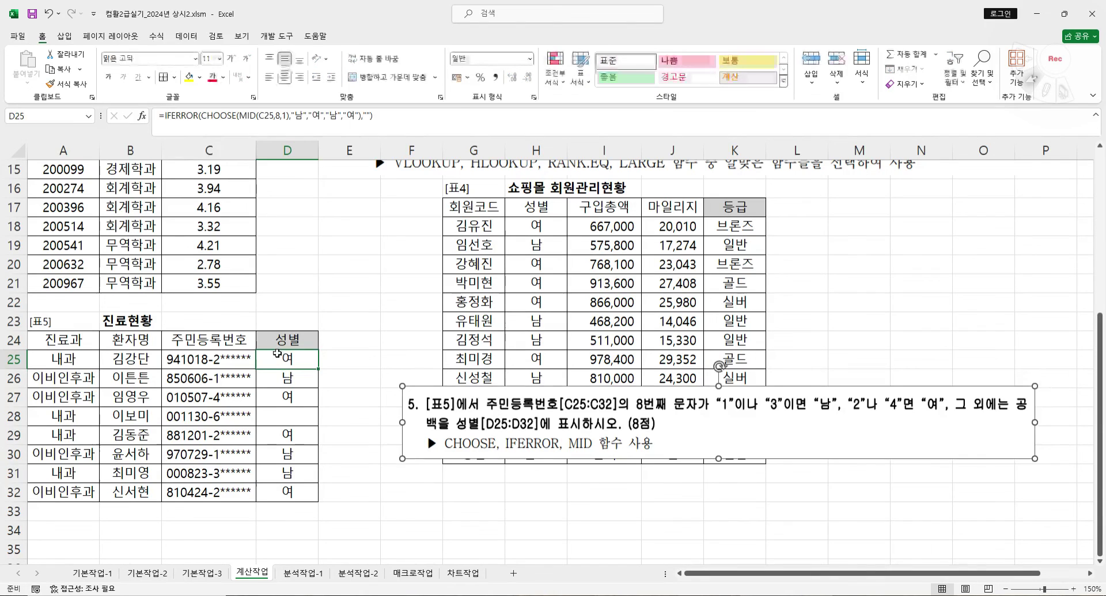
drag(201, 116, 367, 121)
key(Escape)
click(357, 358)
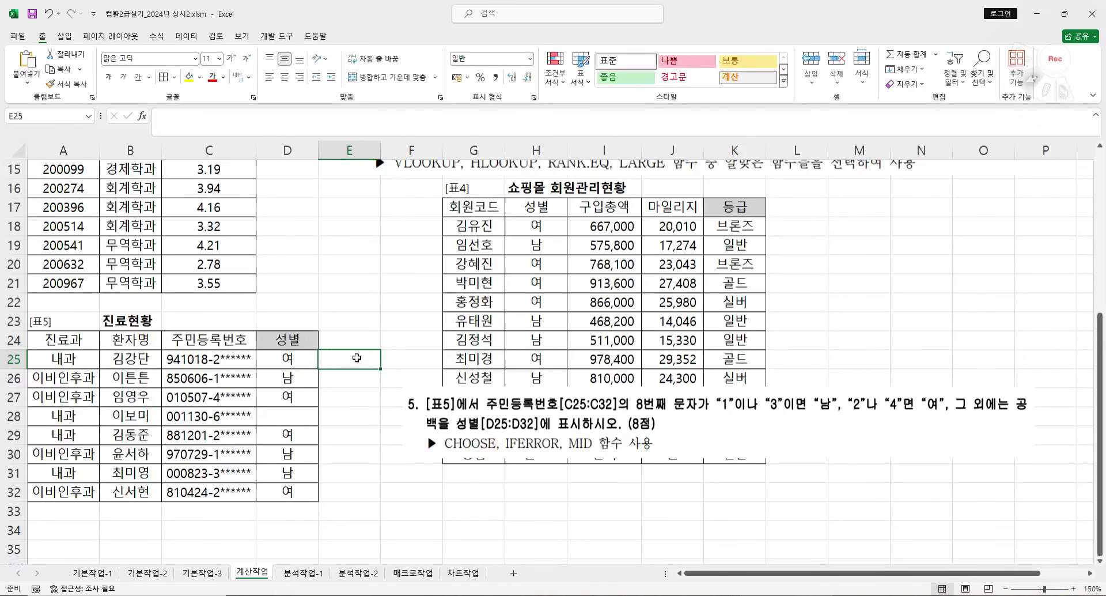
double_click(358, 357)
text(=CHOOSE(MID(C25,8,1),"남","여","남","여"))
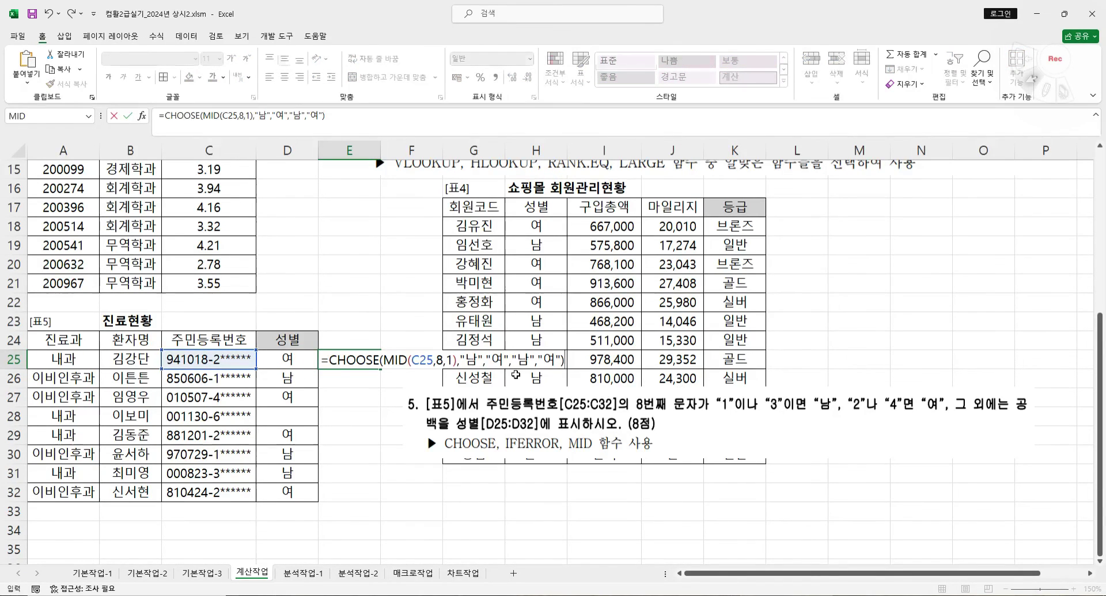
key(ctrl+Return)
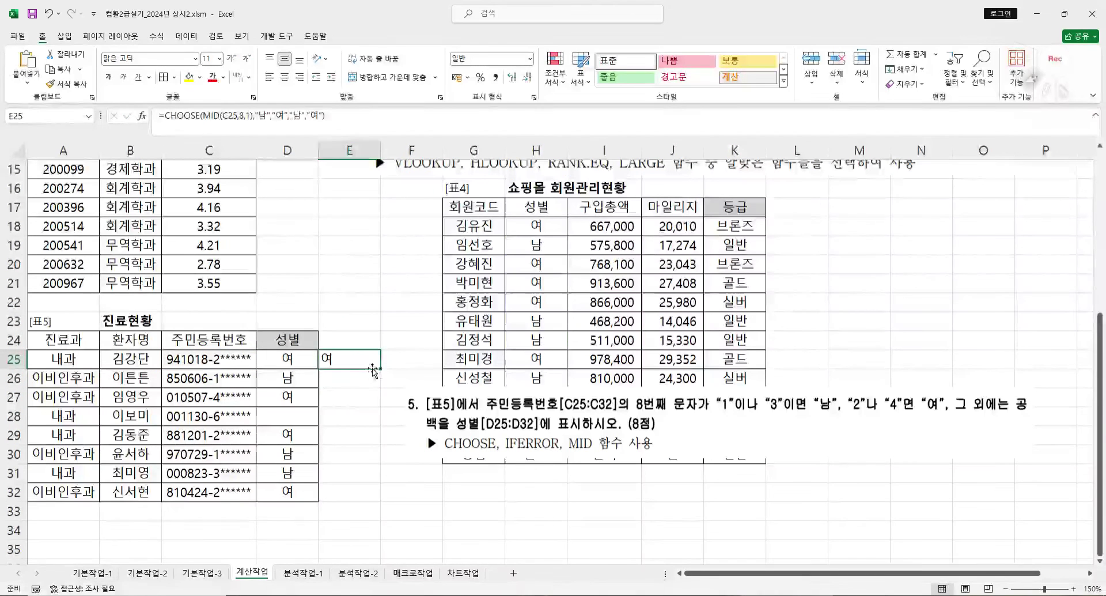
drag(370, 367, 368, 500)
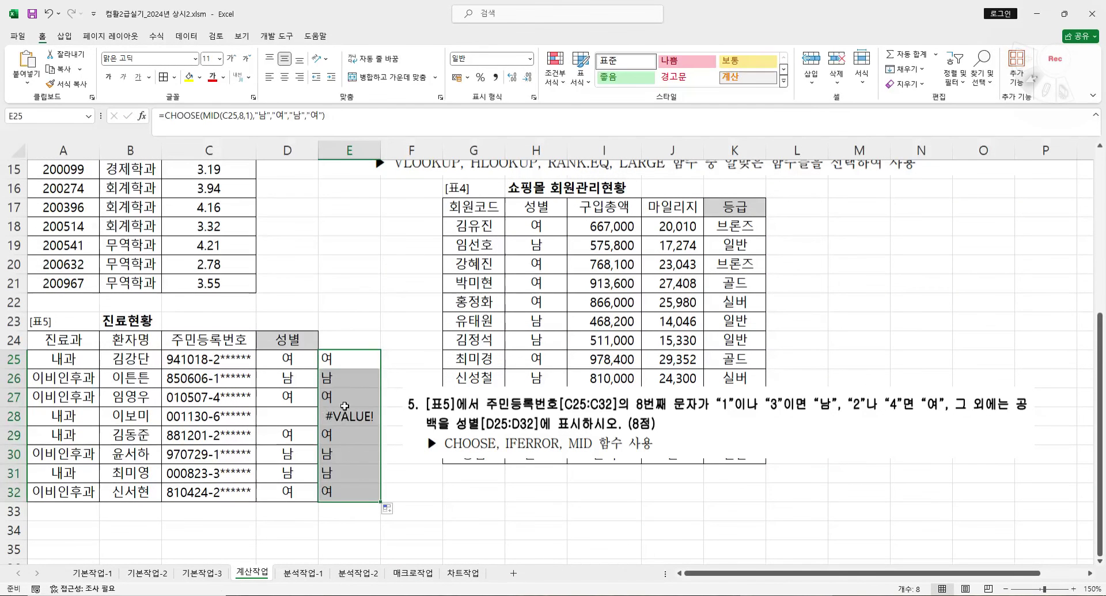
- Try setting Value6 of the CHOOSE formula in E28 to the empty text "", and undo that change
click(343, 416)
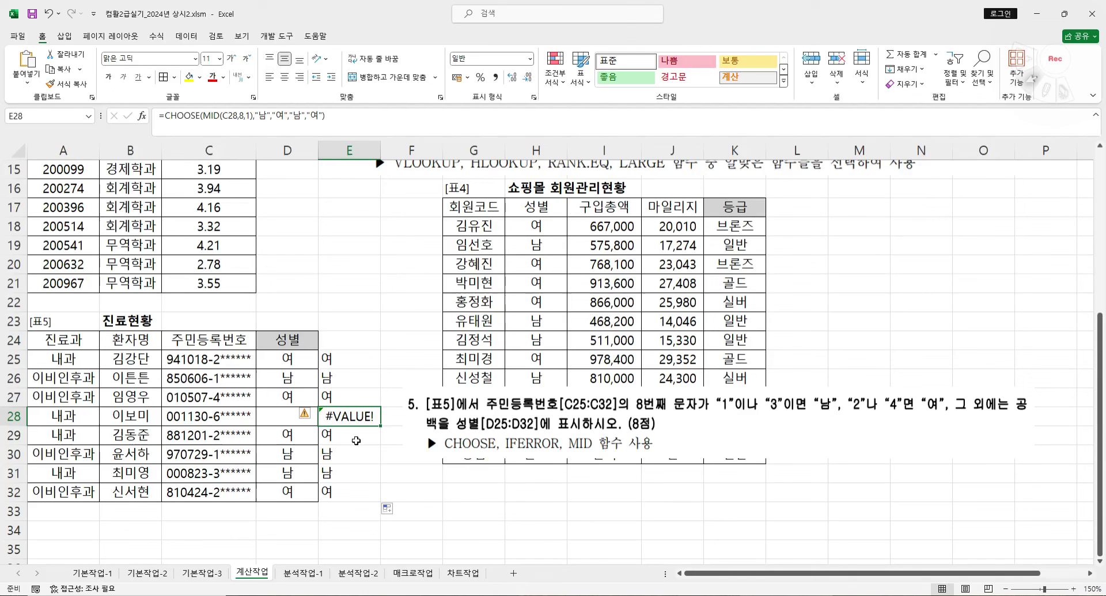
click(142, 116)
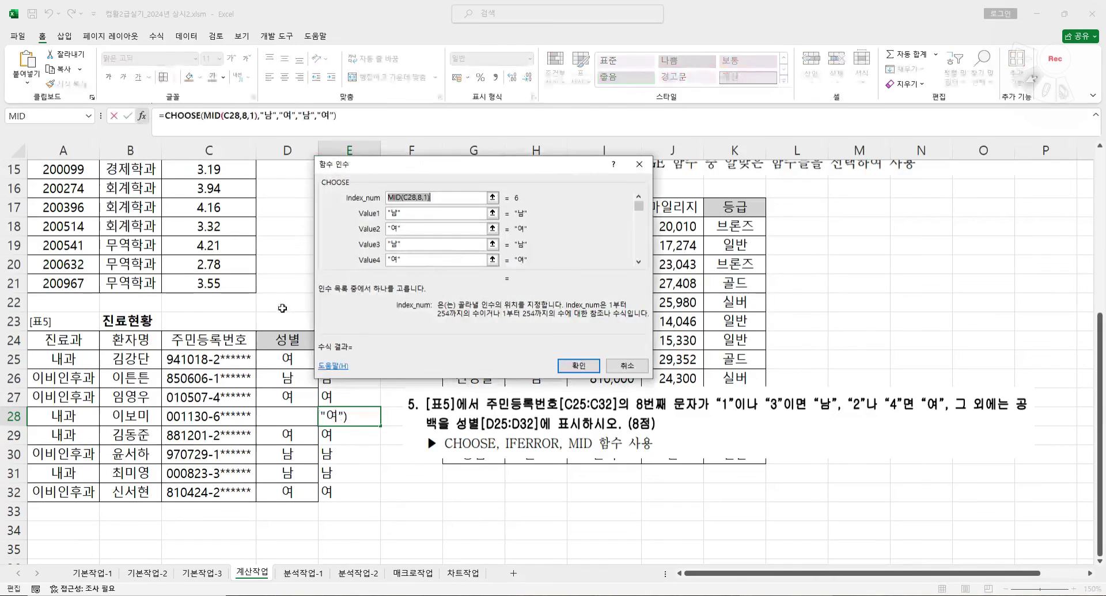
click(638, 263)
click(638, 262)
click(395, 261)
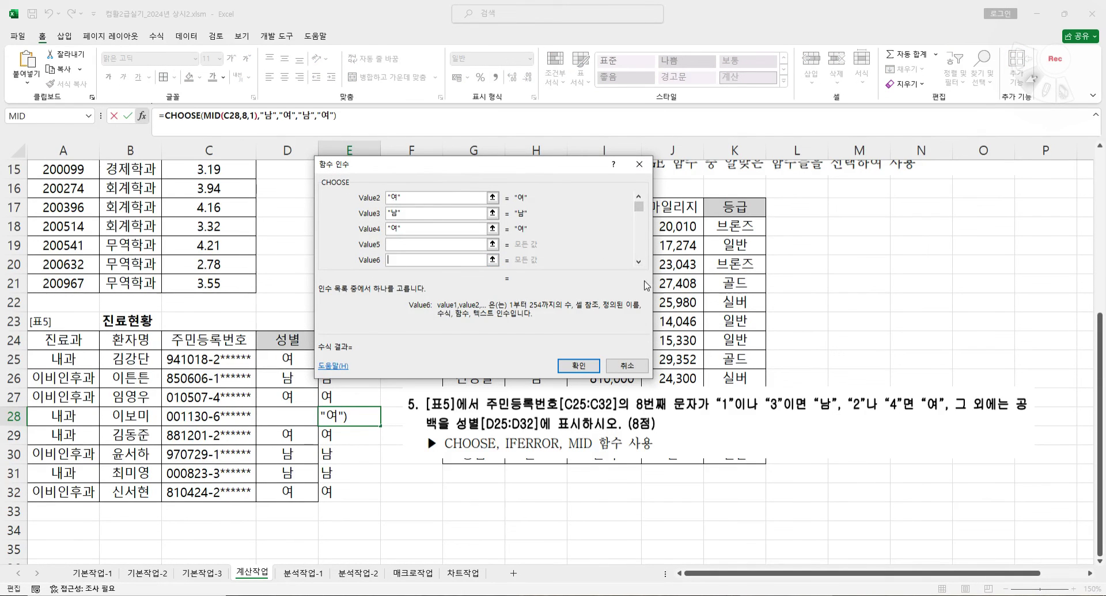
text("")
key(Return)
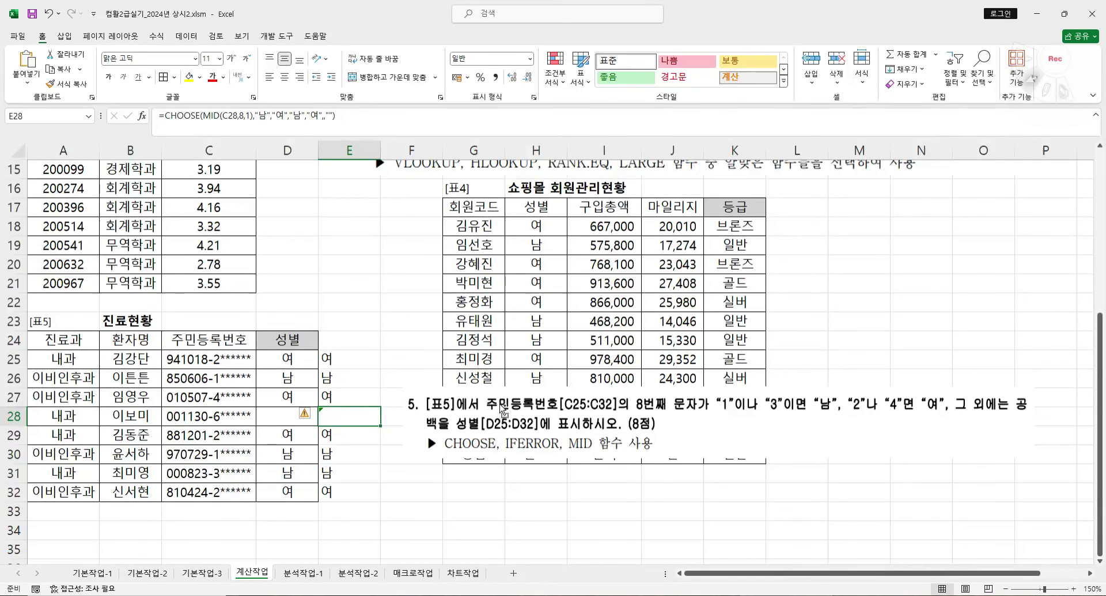
click(458, 518)
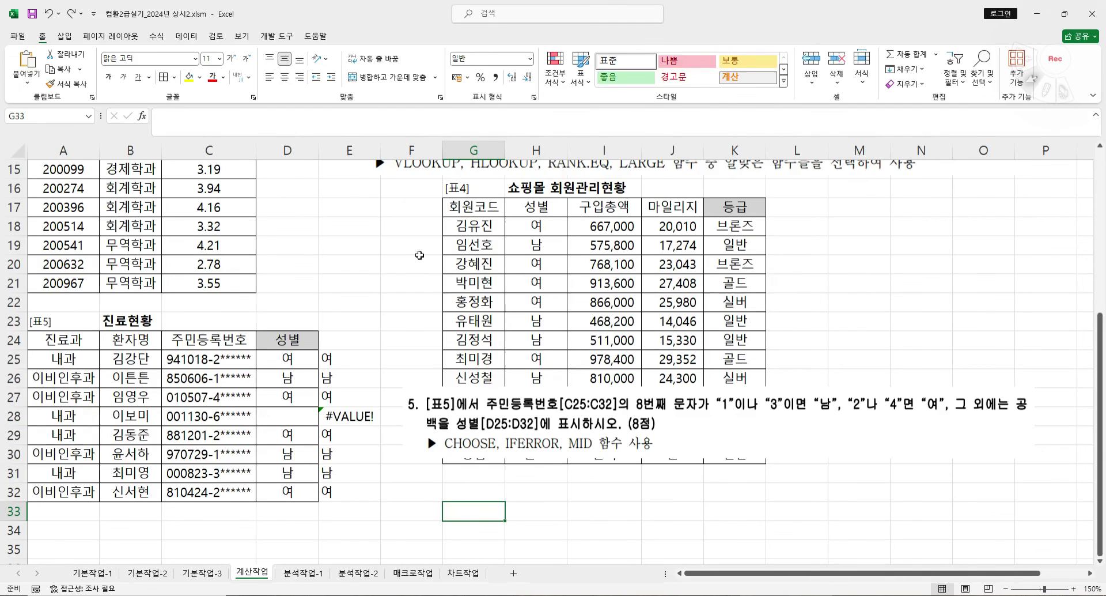